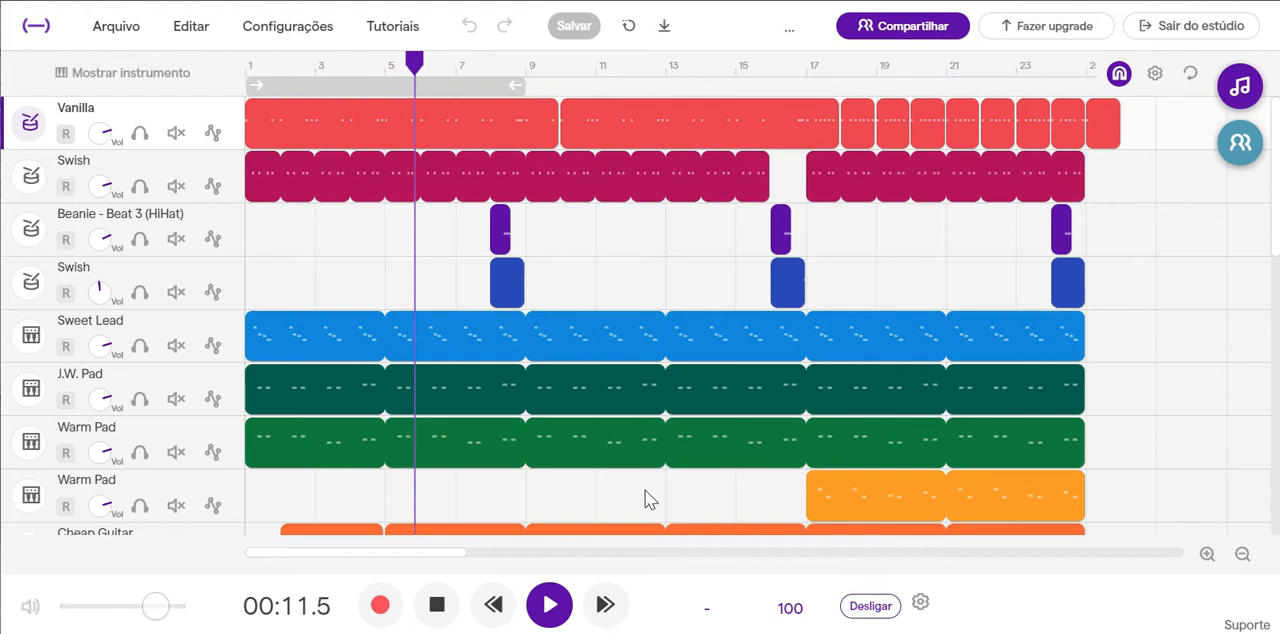
Look through all the tracks of the project down to the Soft Horn tracks during playback, and stop the playback.
scroll(645, 490, down, 1)
scroll(645, 490, down, 3)
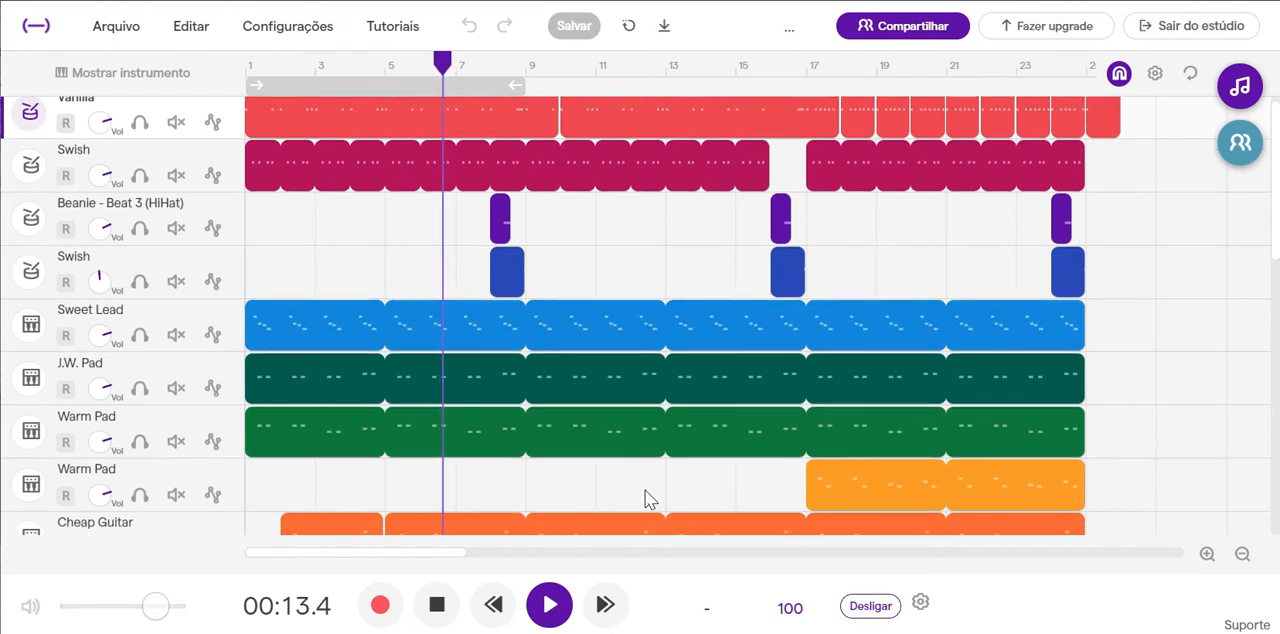
scroll(645, 490, down, 14)
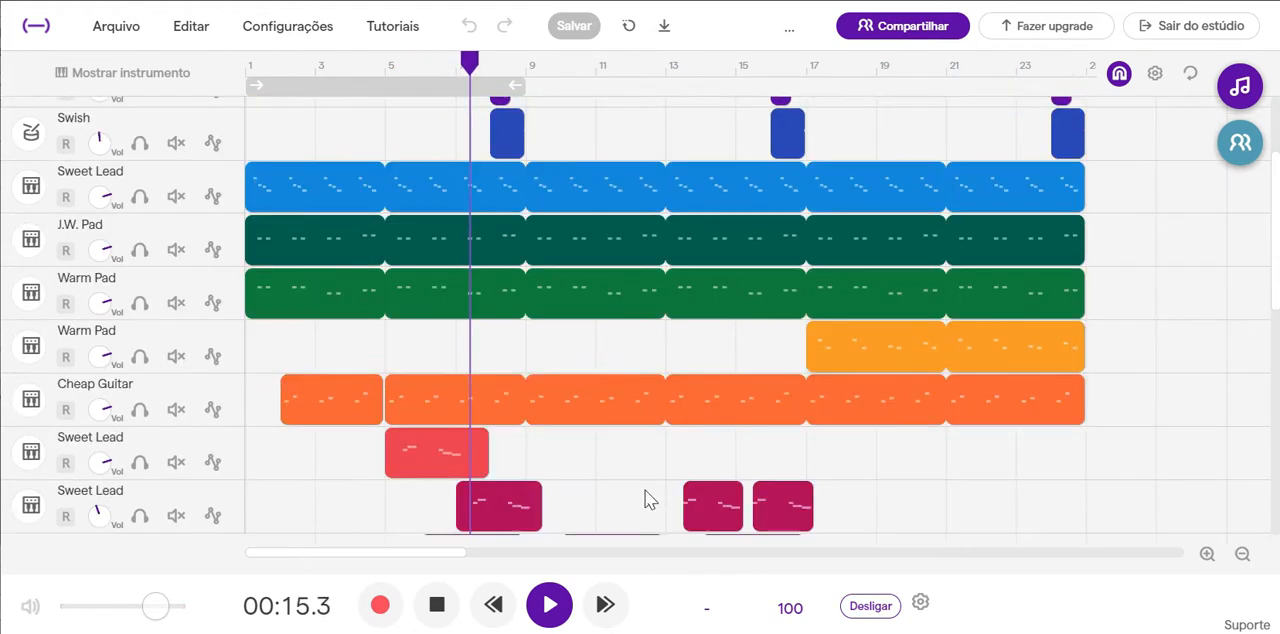
scroll(645, 490, down, 1)
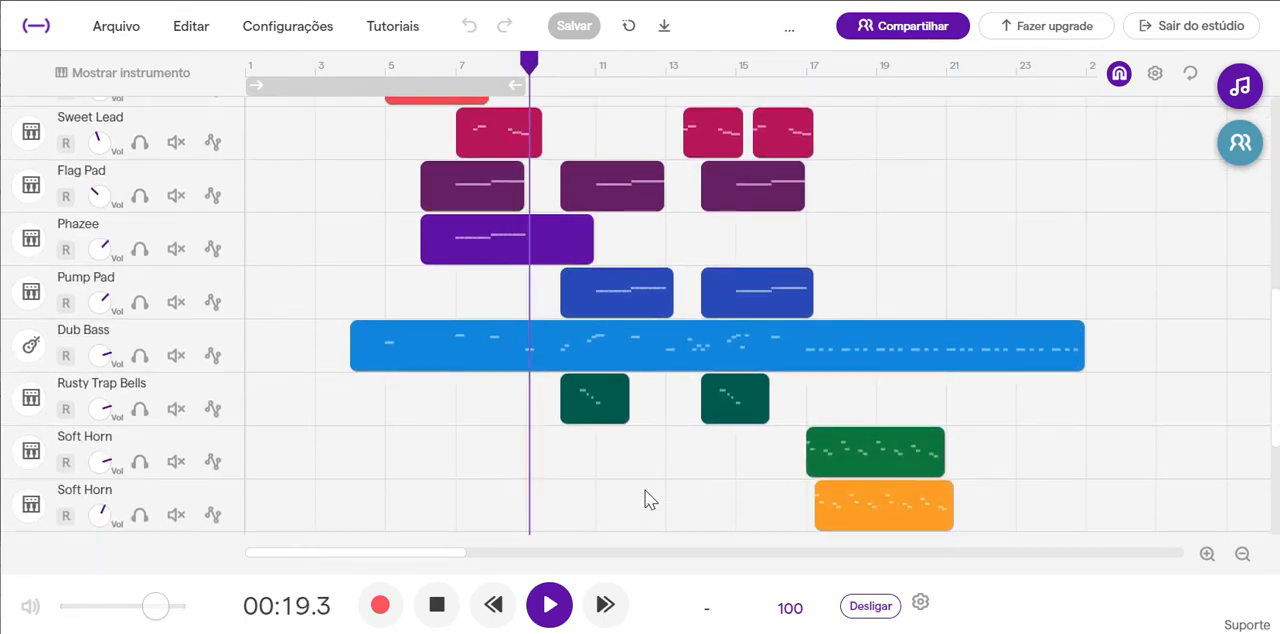
click(437, 606)
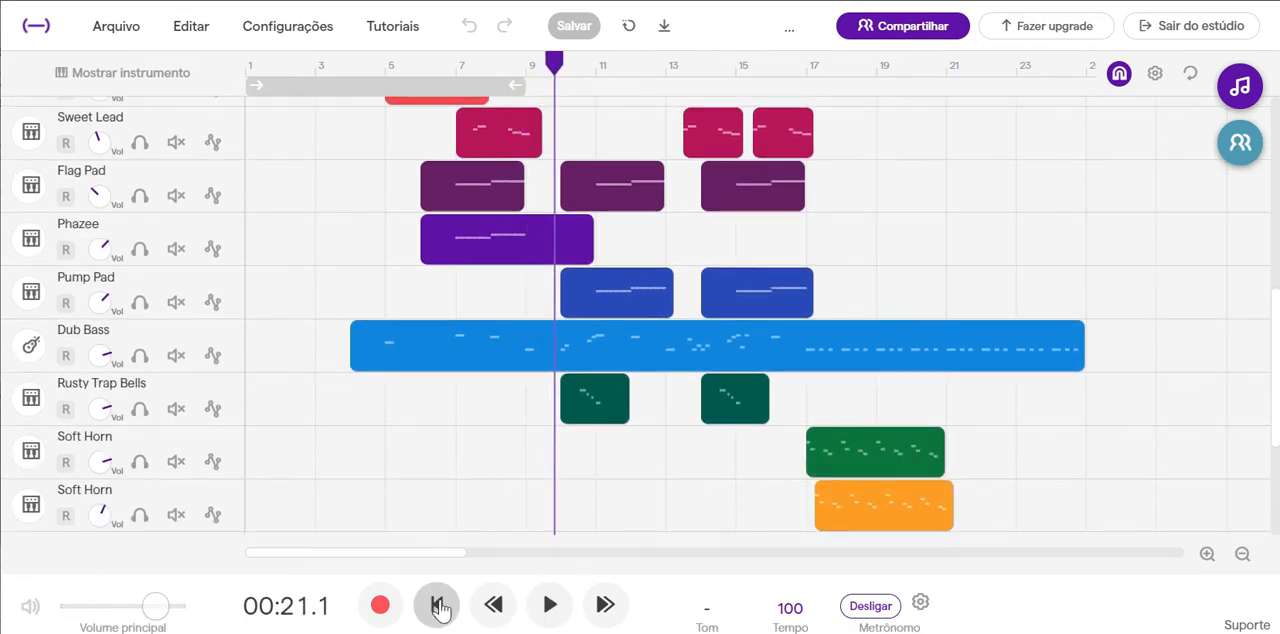
Solo the Vanilla drum track and the Swish drum track directly below it.
scroll(380, 425, up, 8)
scroll(377, 416, up, 5)
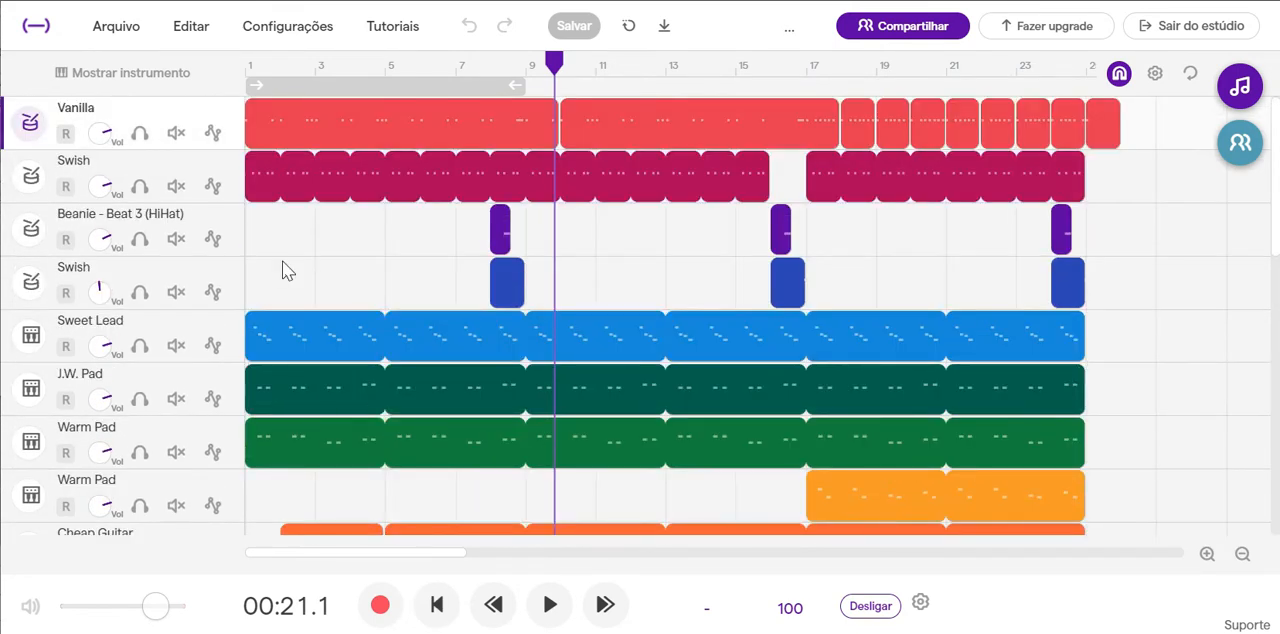
click(140, 134)
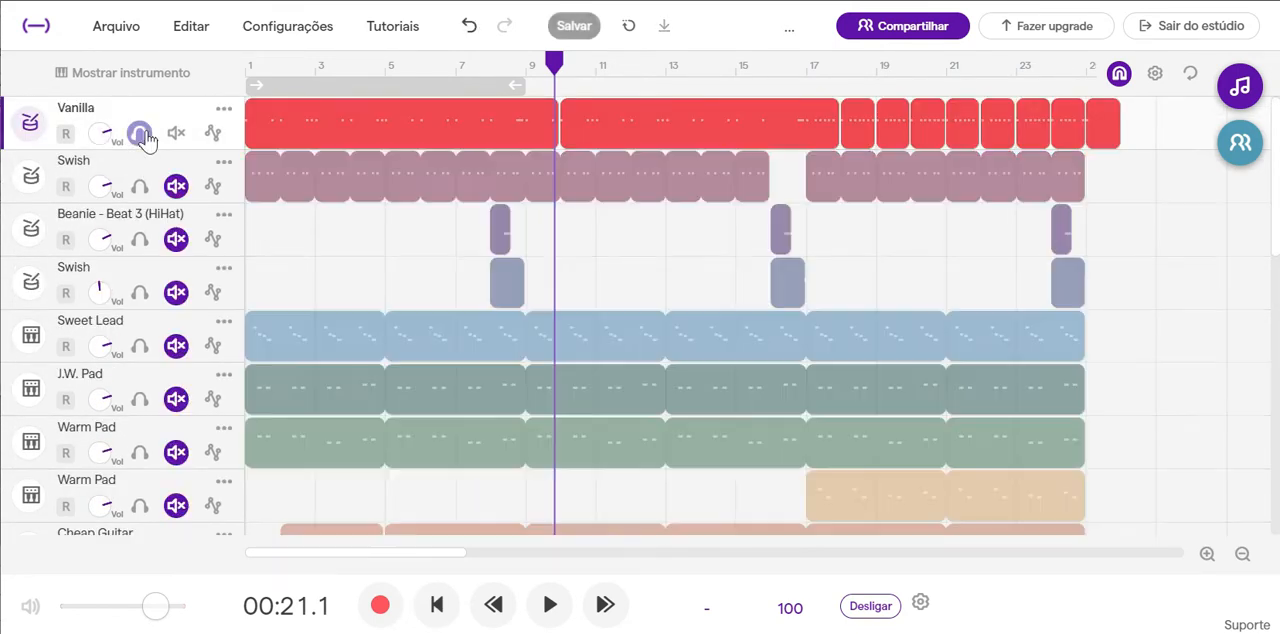
click(139, 186)
mouse_move(312, 120)
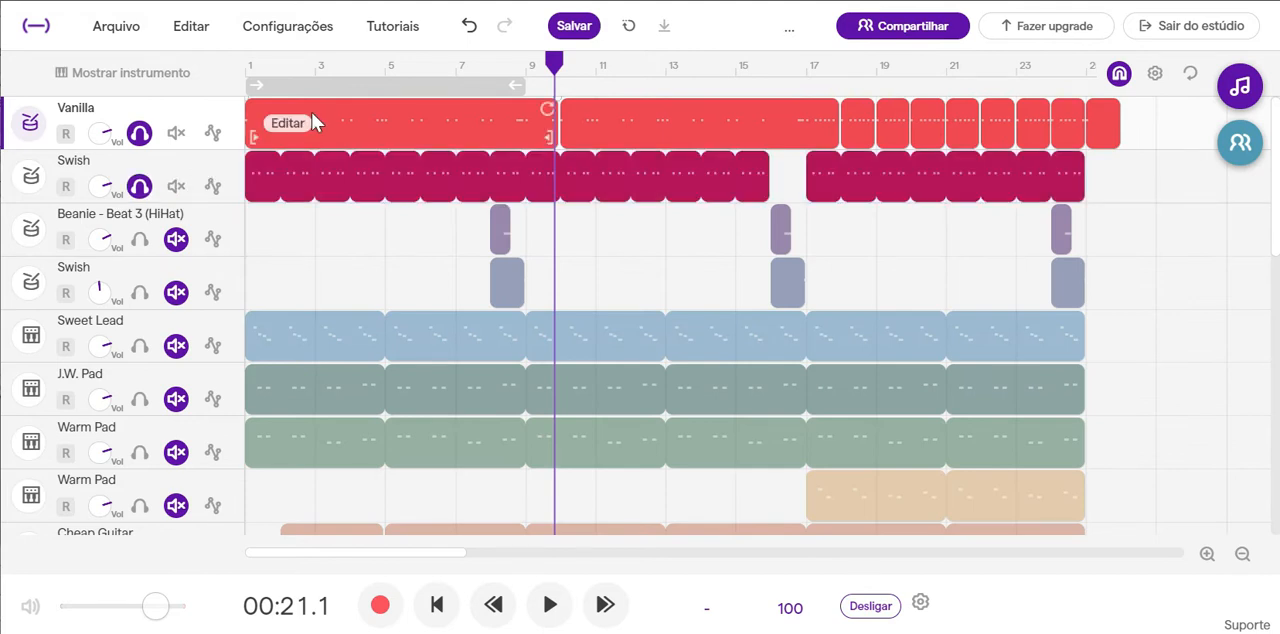
View the drum pattern of the first Swish clip while playing the song from the start, and close the pattern.
click(347, 165)
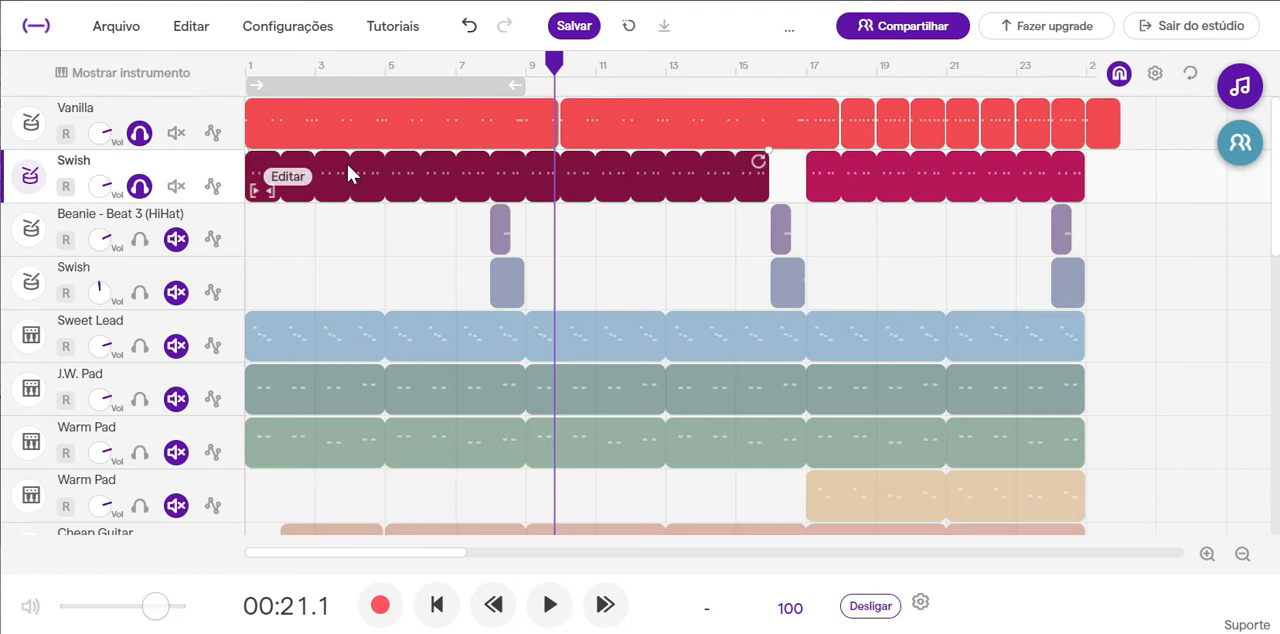
double_click(371, 171)
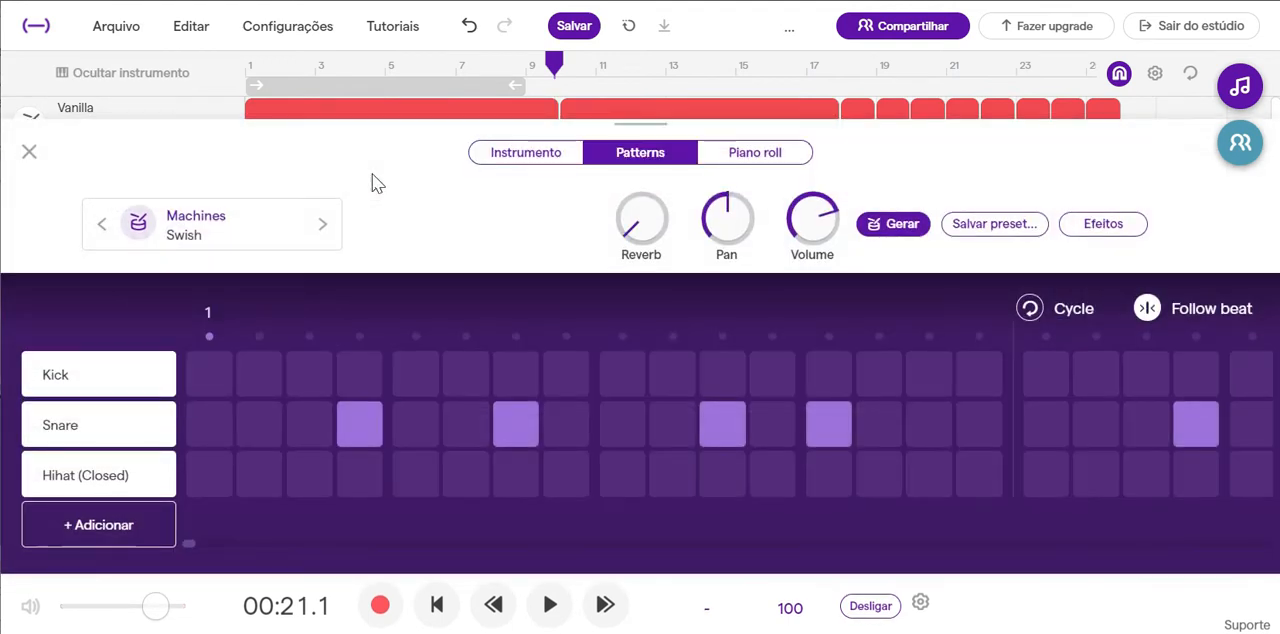
click(440, 606)
click(552, 606)
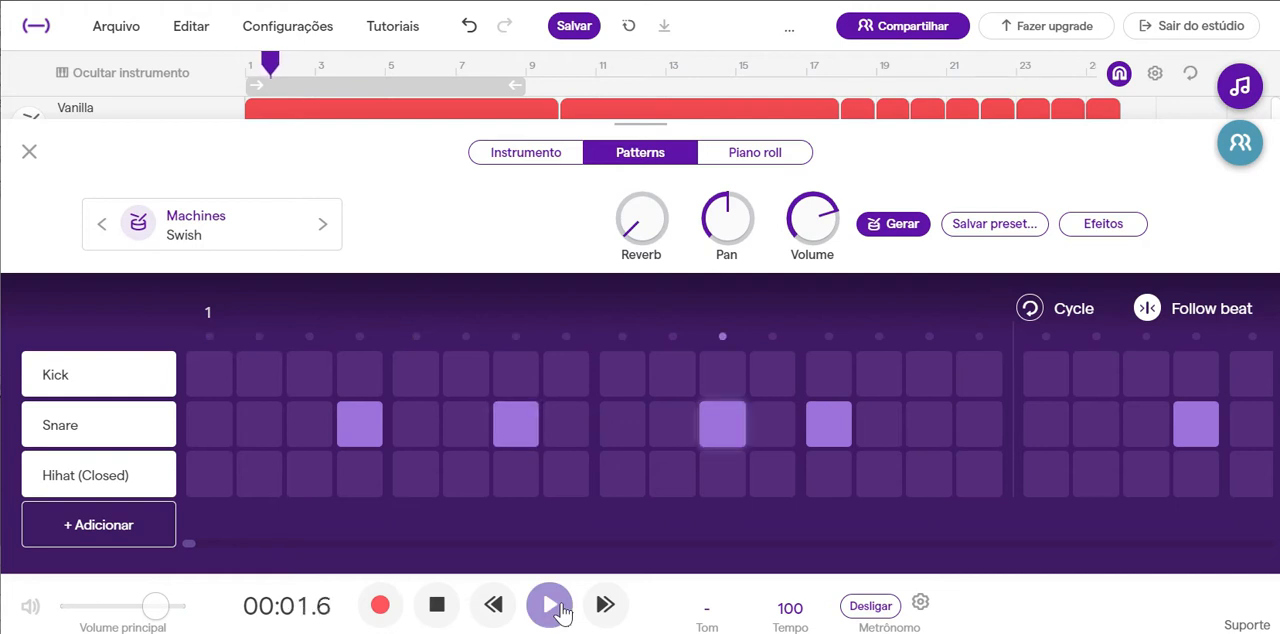
click(440, 606)
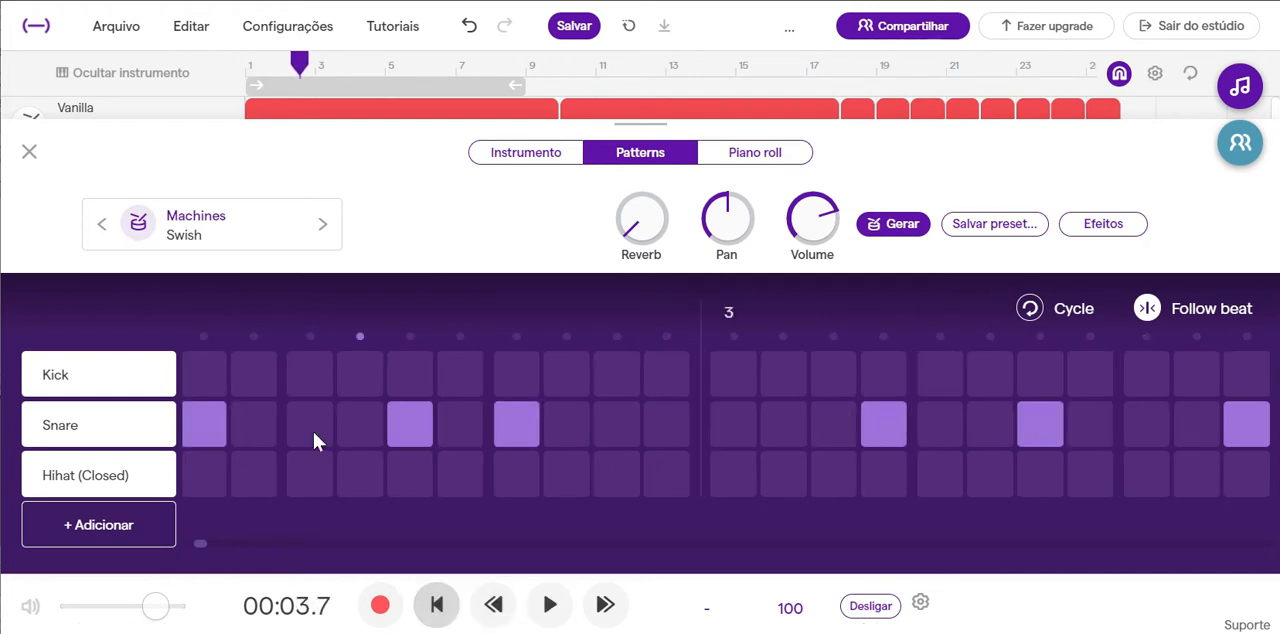
click(29, 152)
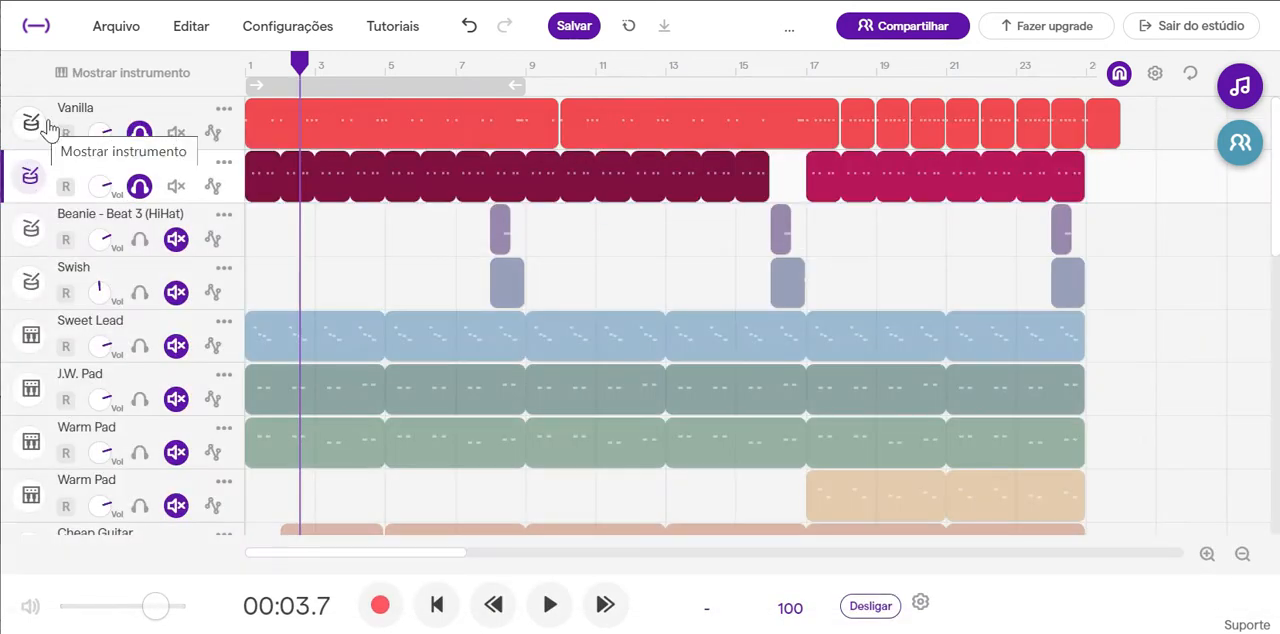
Open the Vanilla track's instrument and raise its Reverb.
click(46, 126)
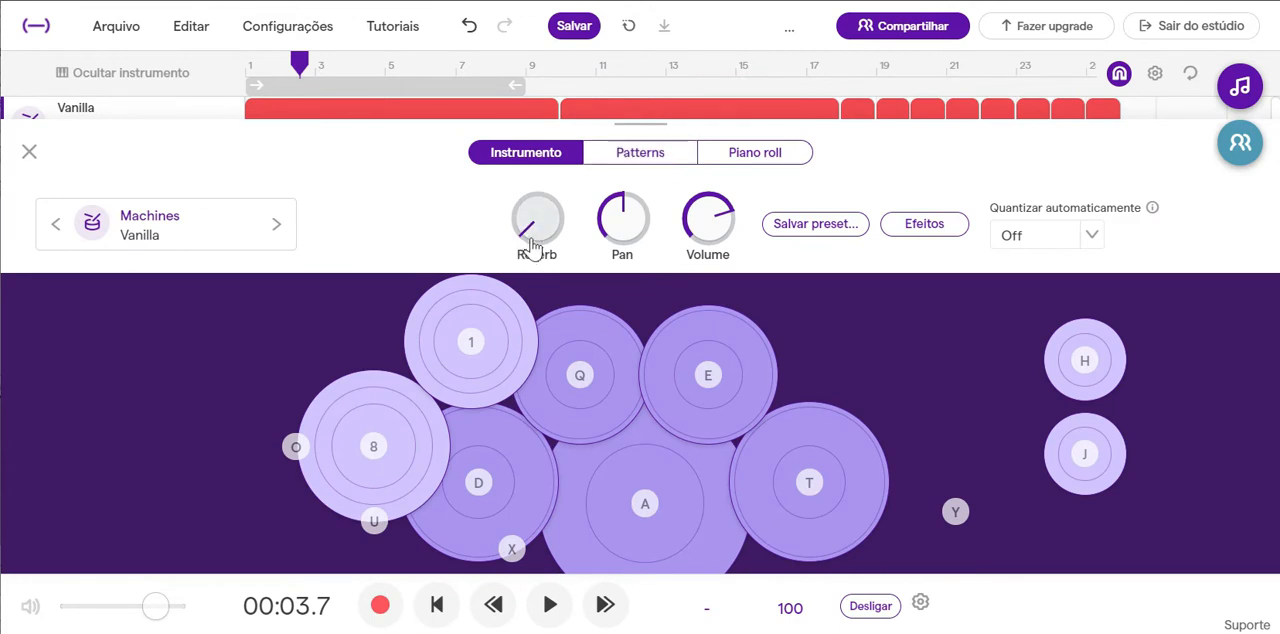
drag(530, 243, 538, 207)
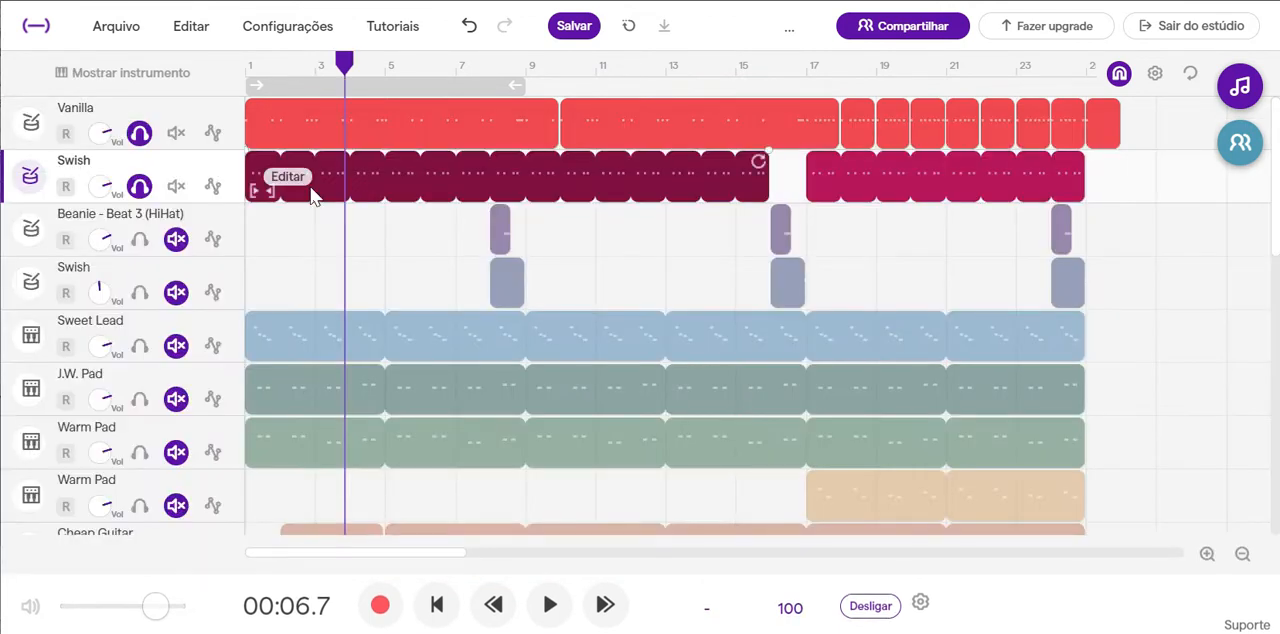
Remove the solo from the Vanilla and Swish tracks and solo the Beanie - Beat 3 (HiHat) track instead.
click(139, 186)
click(139, 132)
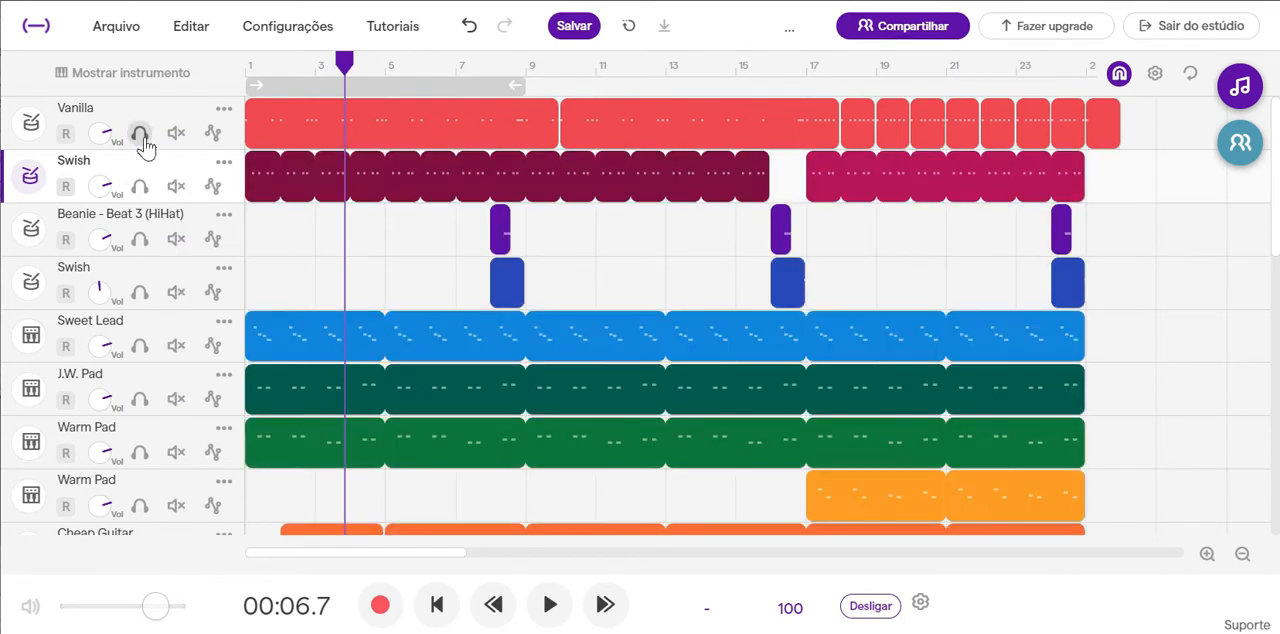
click(139, 240)
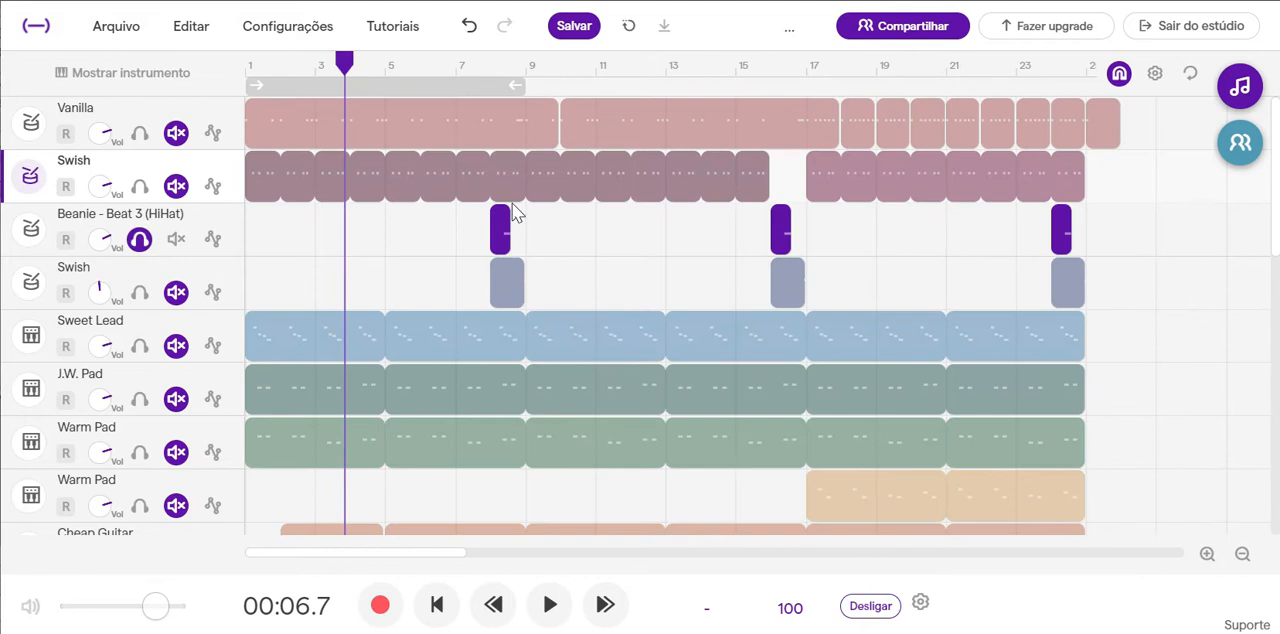
Listen to the soloed Beanie - Beat 3 (HiHat) clip at bar 8 and stop the playback.
click(487, 70)
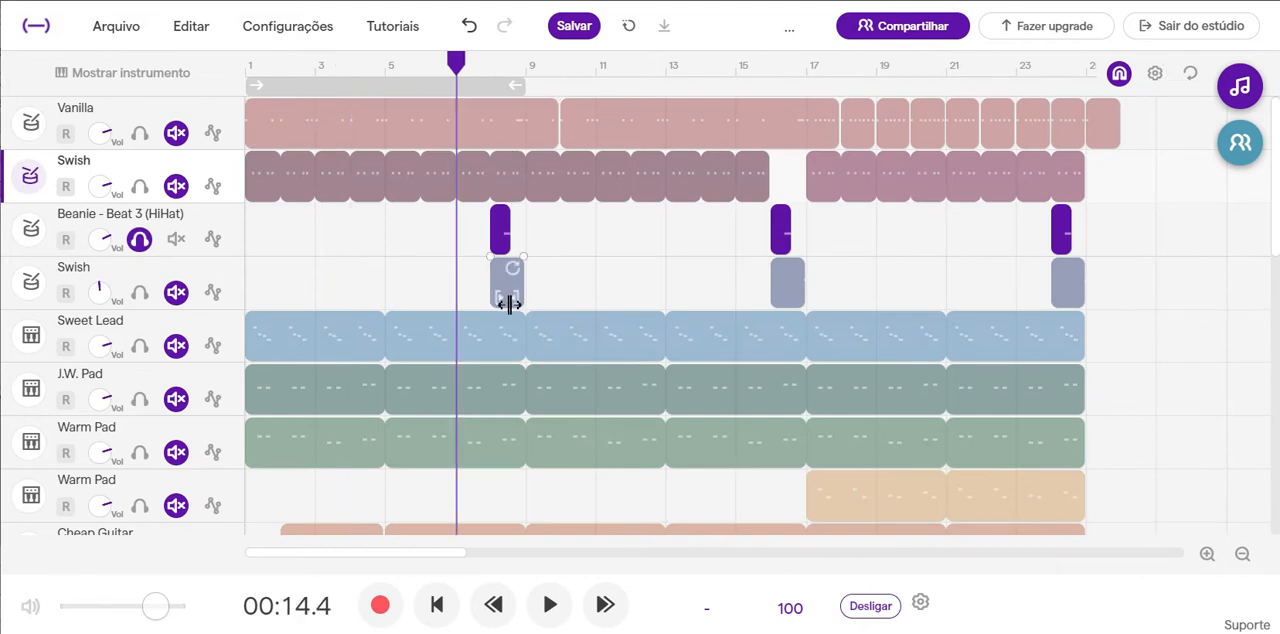
scroll(481, 243, up, 2)
scroll(481, 243, up, 2)
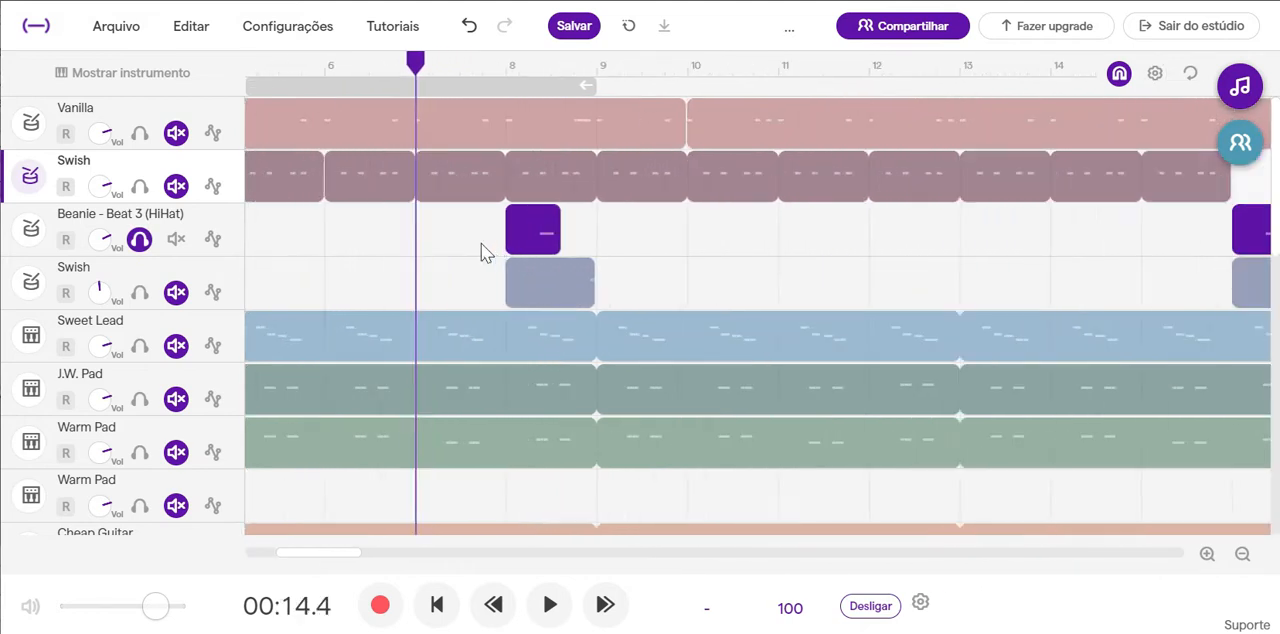
click(507, 65)
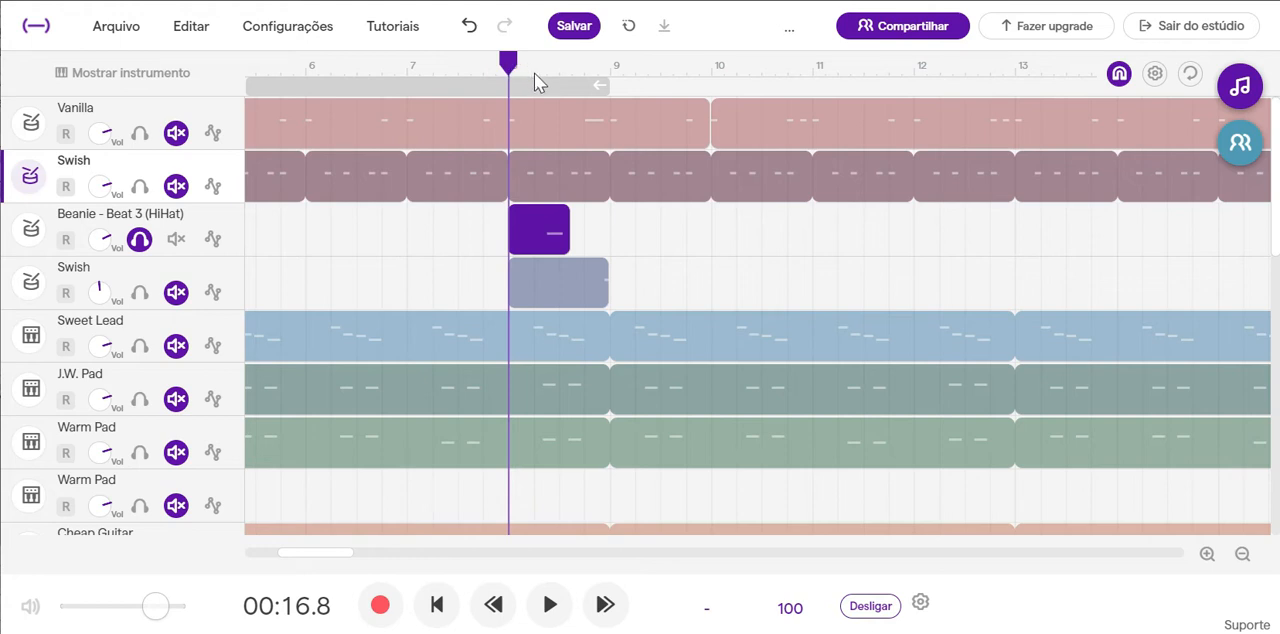
click(534, 73)
click(555, 612)
click(458, 610)
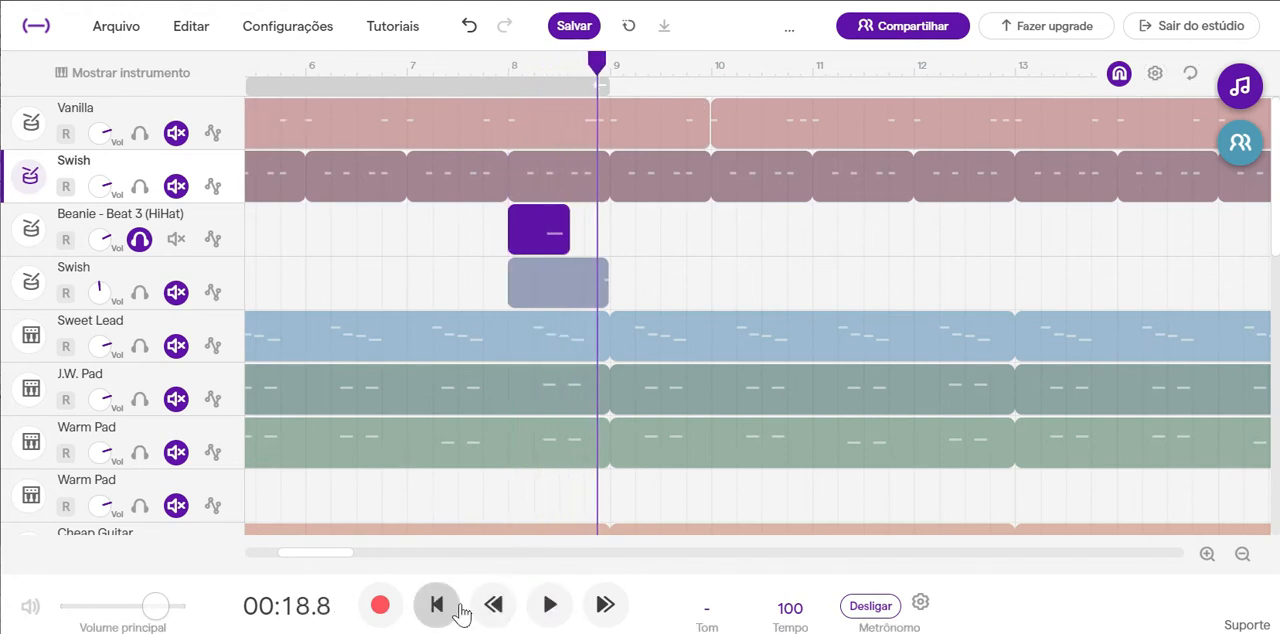
Find Beanie - Beat 3 (HiHat) among the Beats loops, preview it and close the loop library.
click(1240, 86)
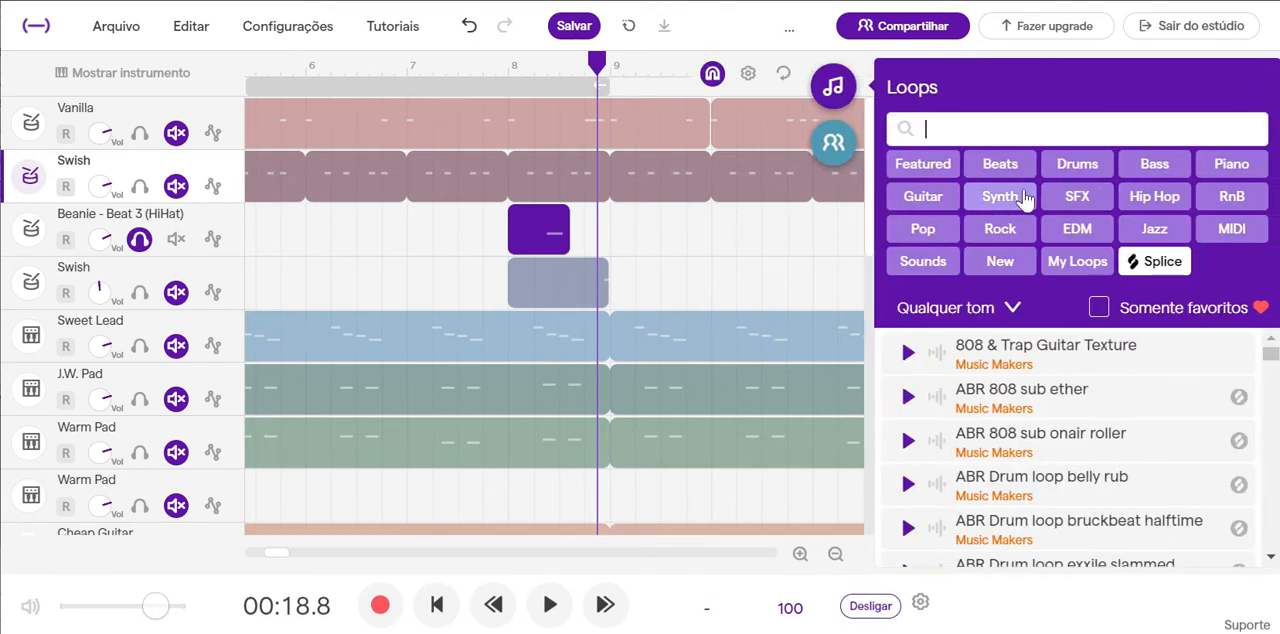
click(1001, 165)
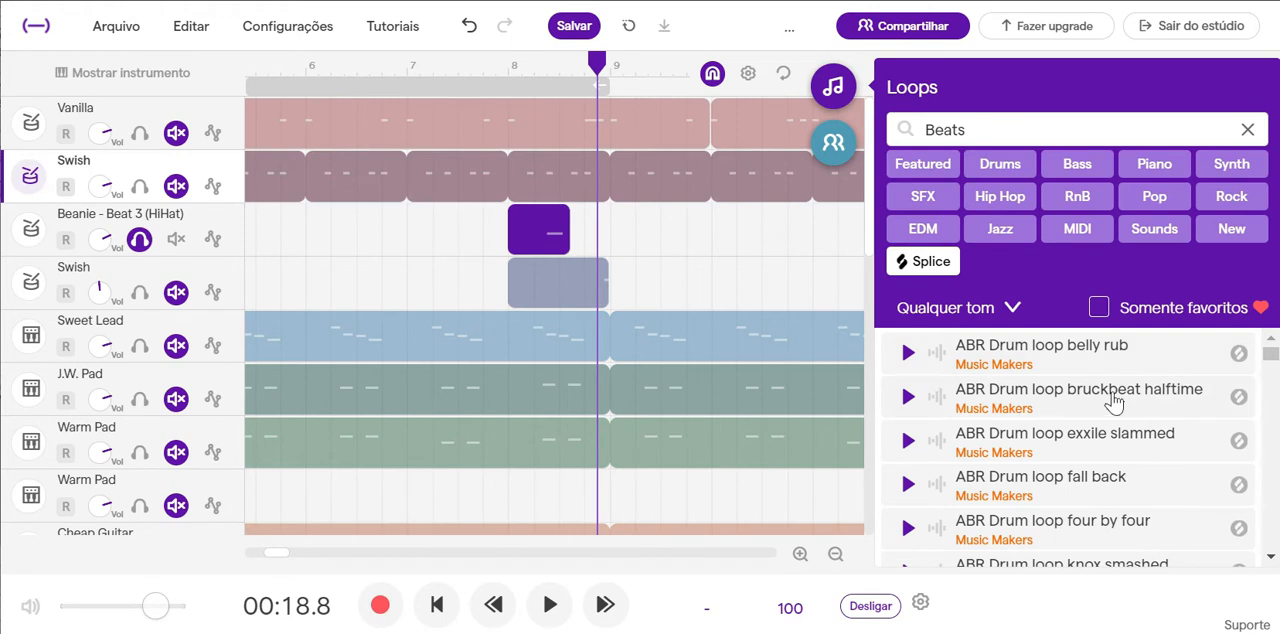
scroll(1114, 401, down, 3)
scroll(1114, 401, down, 10)
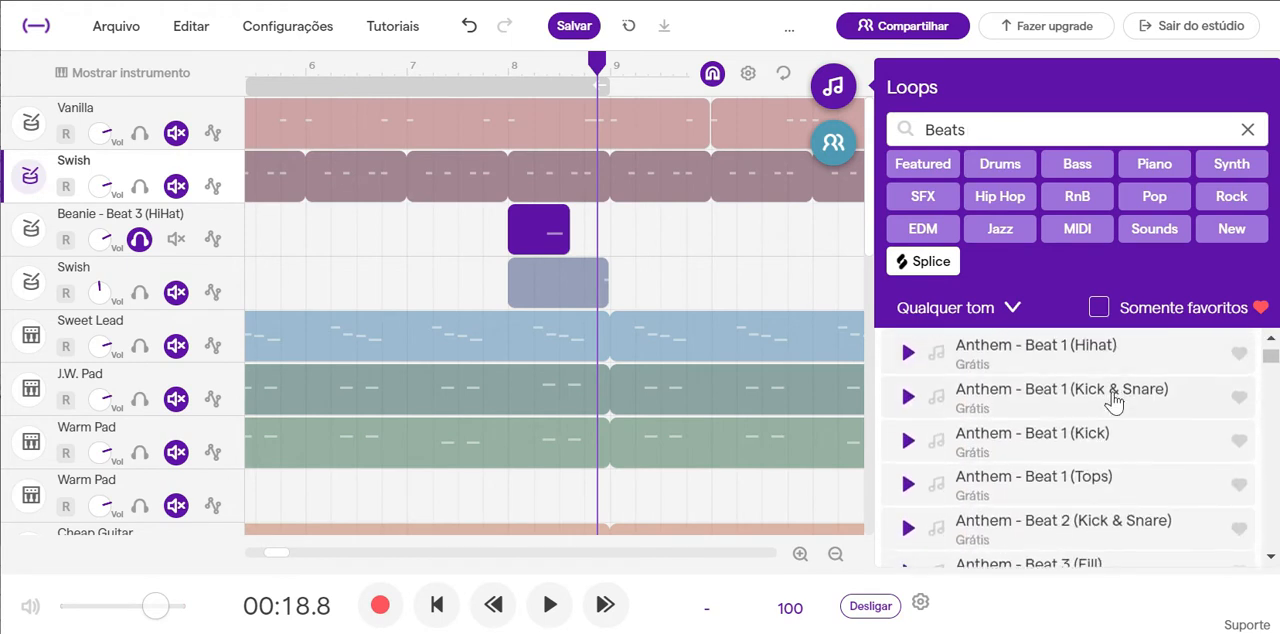
scroll(1114, 401, down, 8)
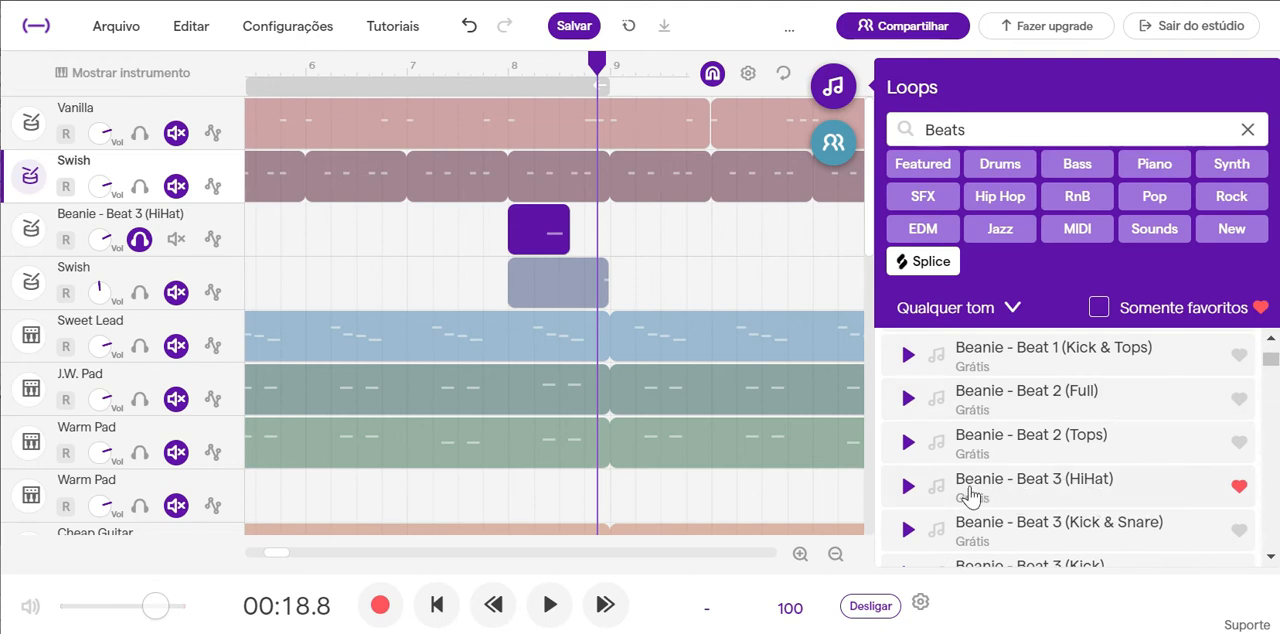
click(912, 488)
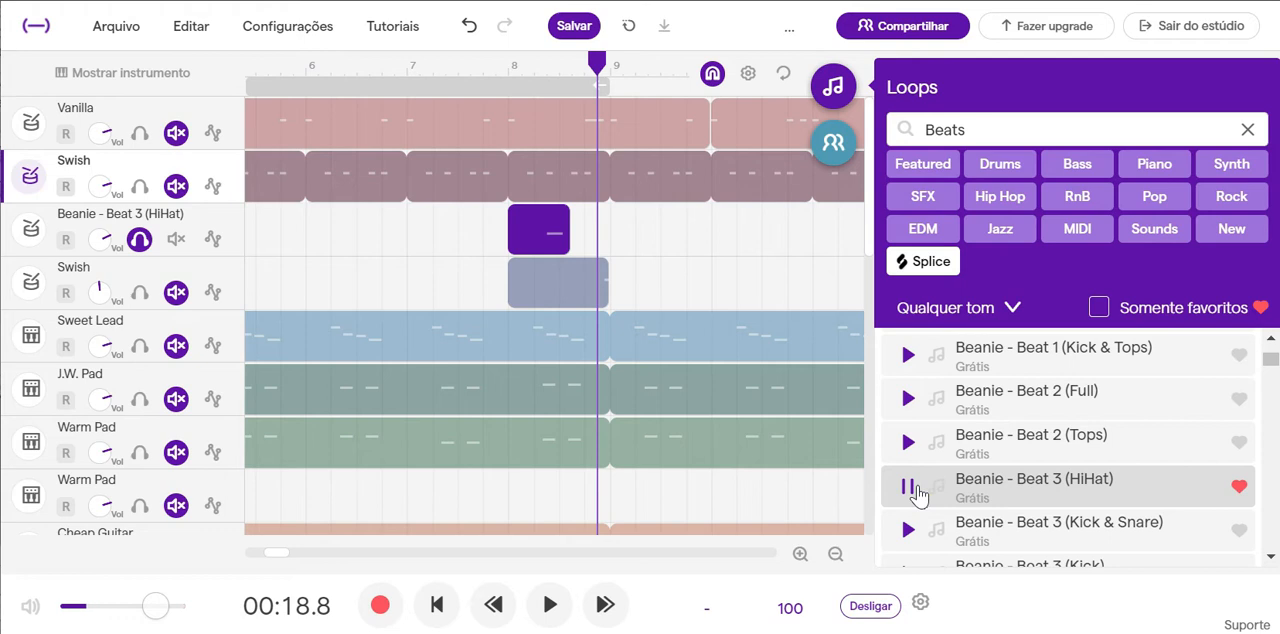
click(845, 88)
View the Beanie - Beat 3 (HiHat) clip at bar 8 in the piano roll and audition the keys around its note.
mouse_move(547, 229)
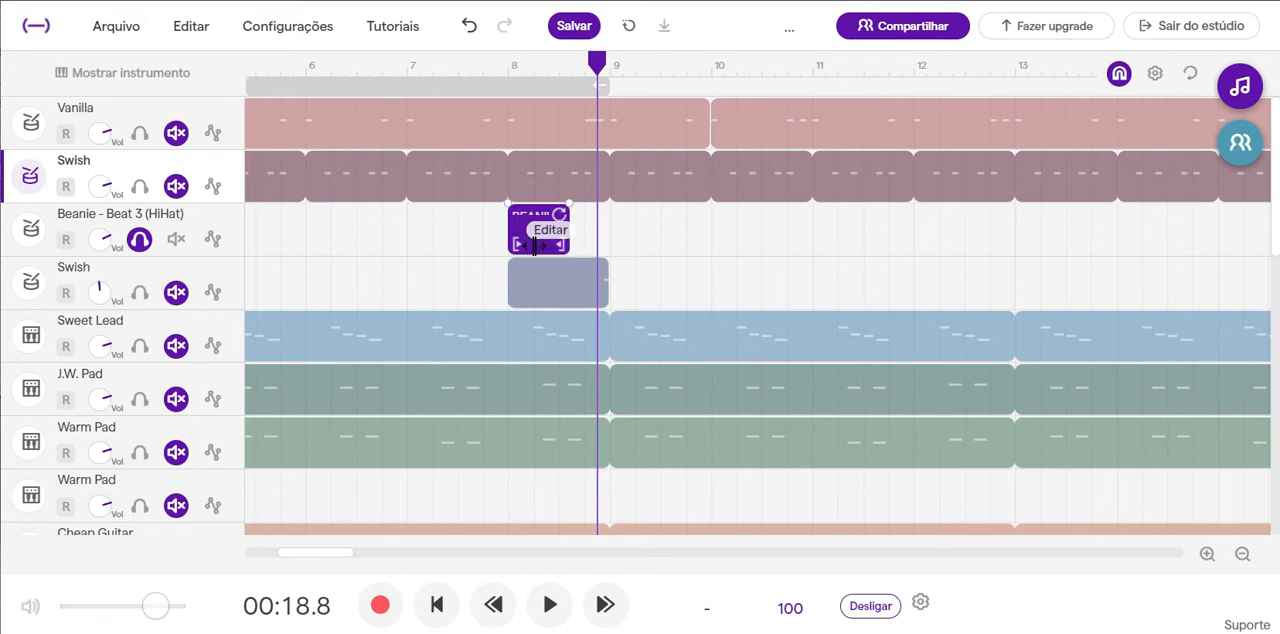
scroll(530, 245, up, 2)
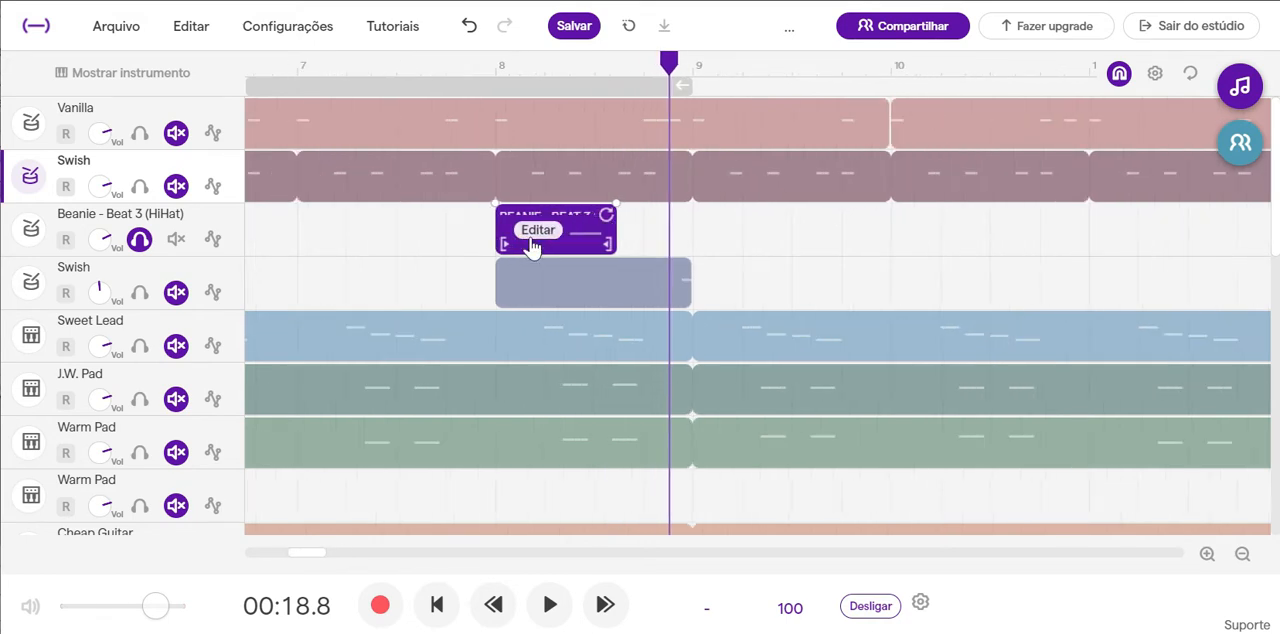
double_click(585, 223)
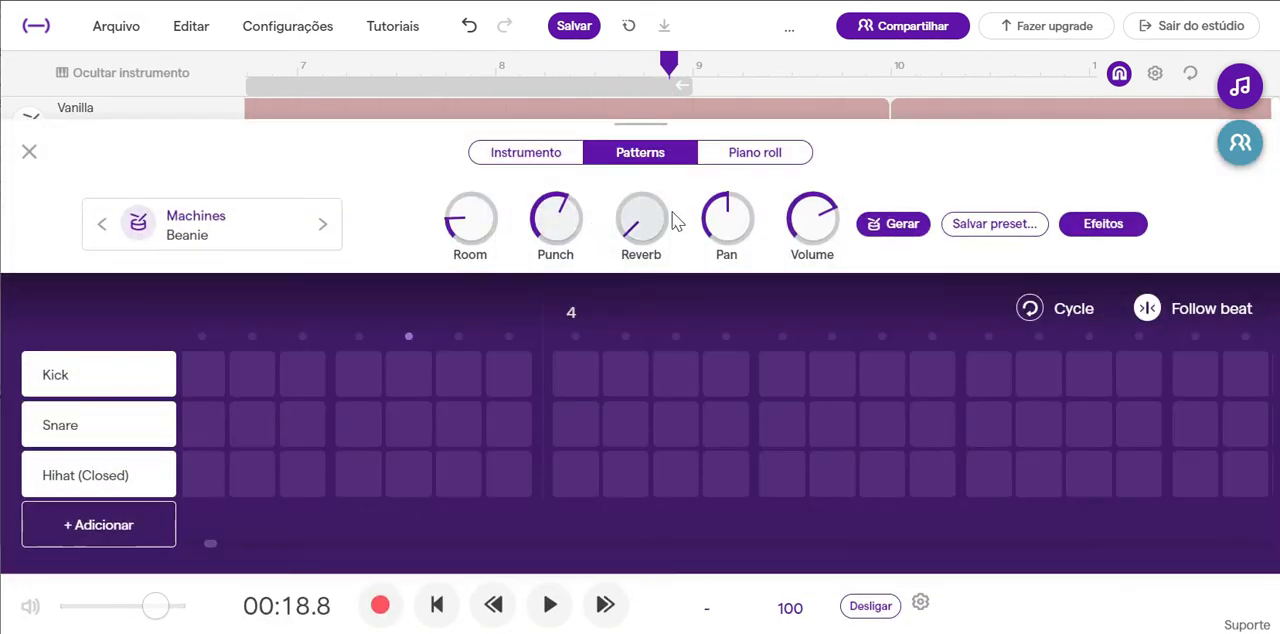
click(776, 160)
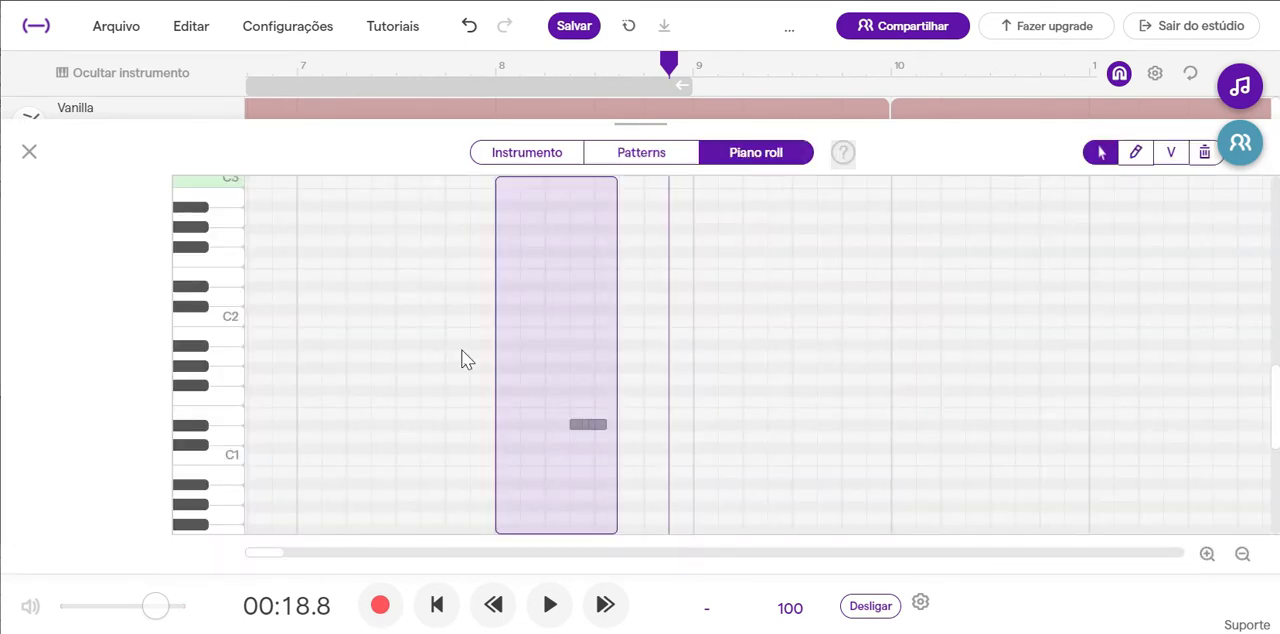
click(191, 446)
click(193, 430)
click(193, 430)
click(196, 389)
click(197, 429)
click(30, 152)
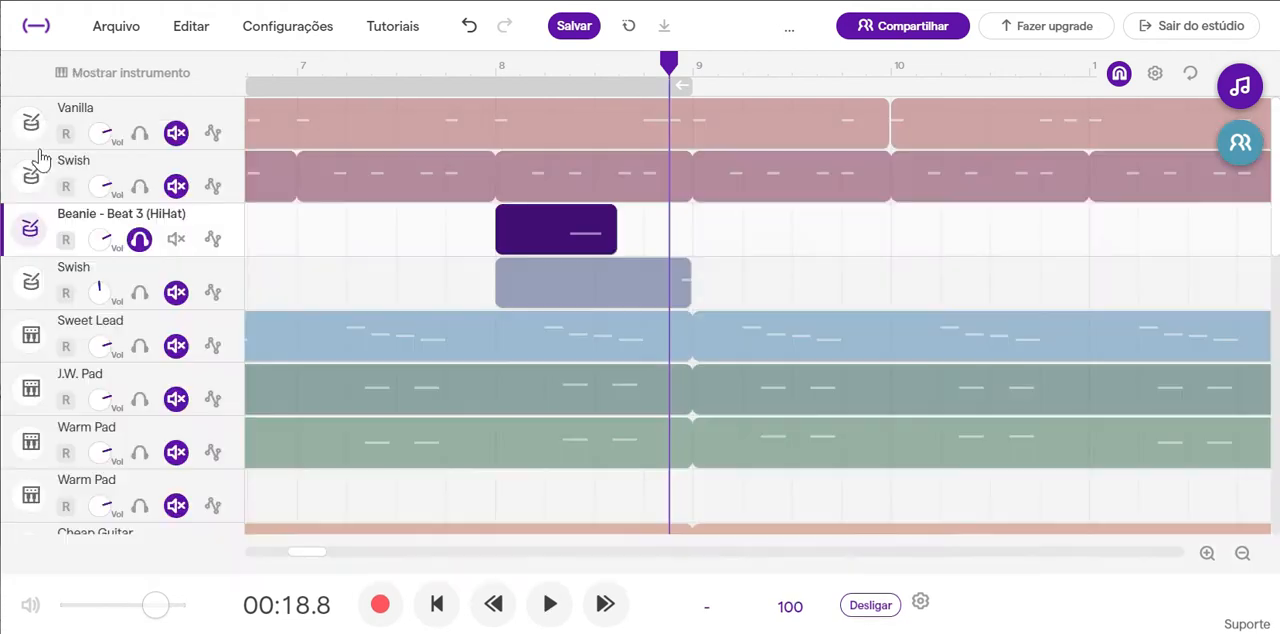
Lower the volume of the Beanie - Beat 3 (HiHat) track slightly.
click(138, 241)
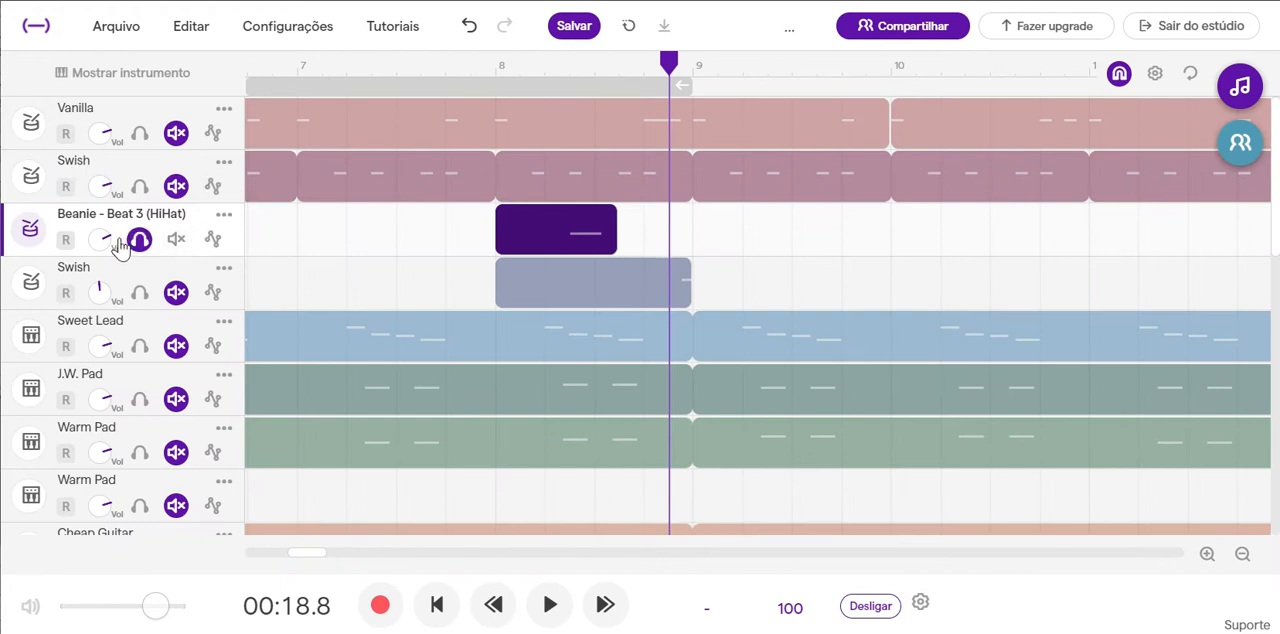
drag(107, 238, 72, 239)
Pan the Beanie - Beat 3 (HiHat) instrument well to the left and remove the track's solo.
click(42, 232)
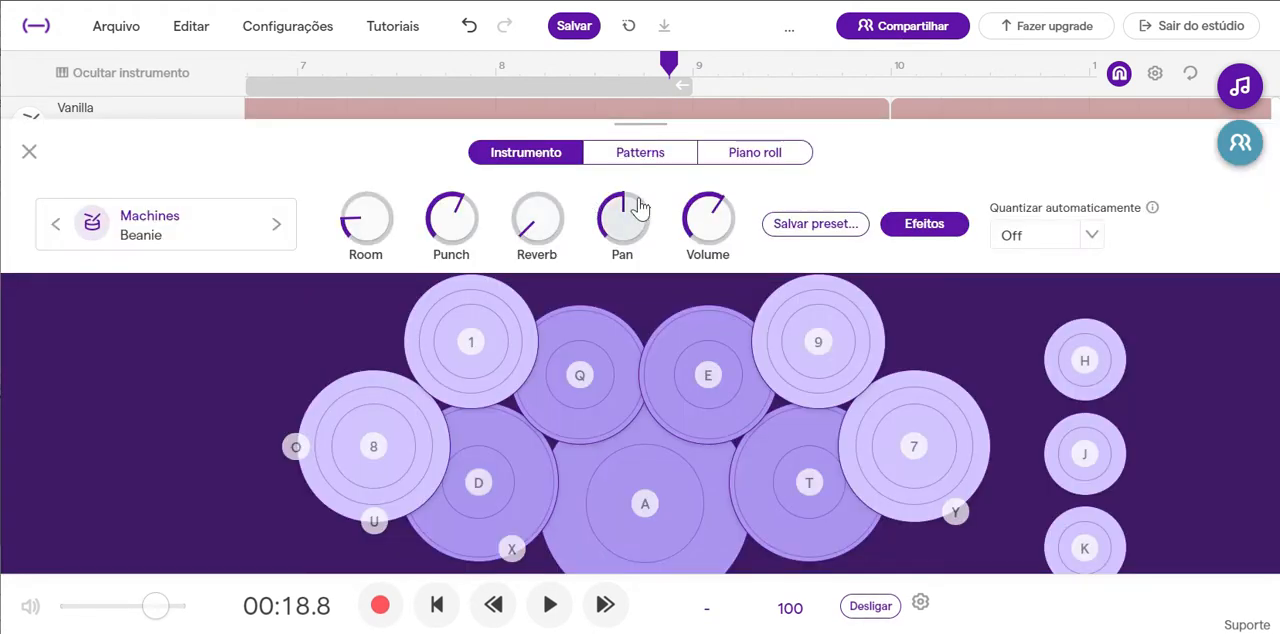
drag(630, 203, 589, 294)
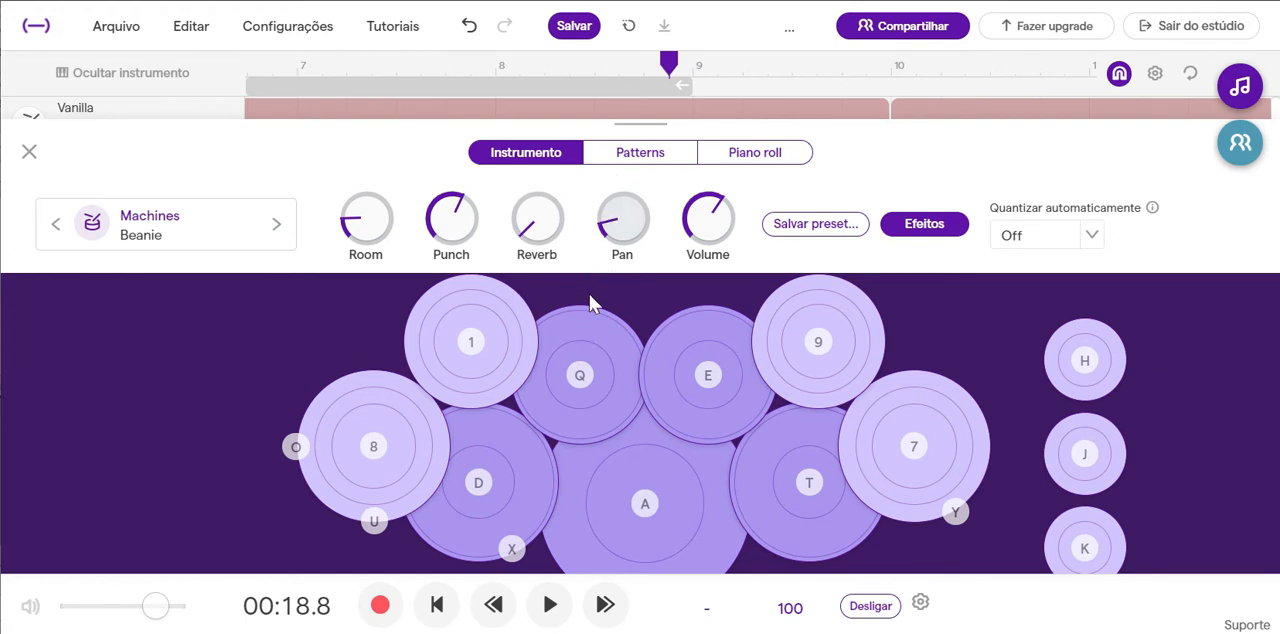
click(30, 152)
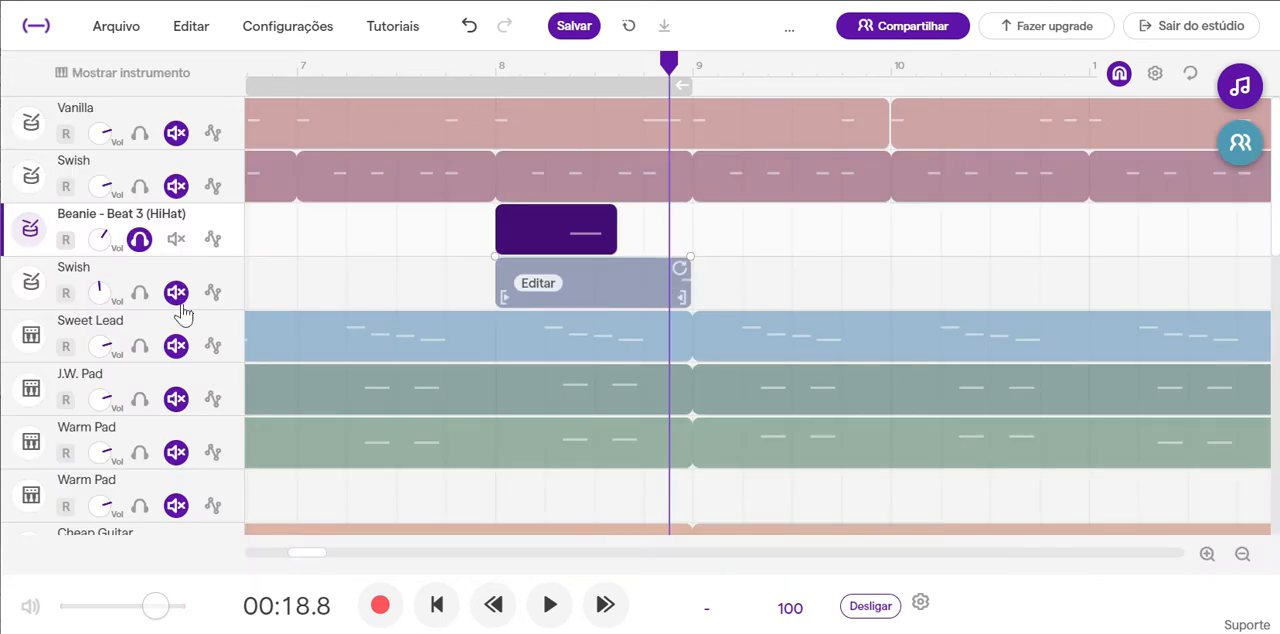
click(140, 243)
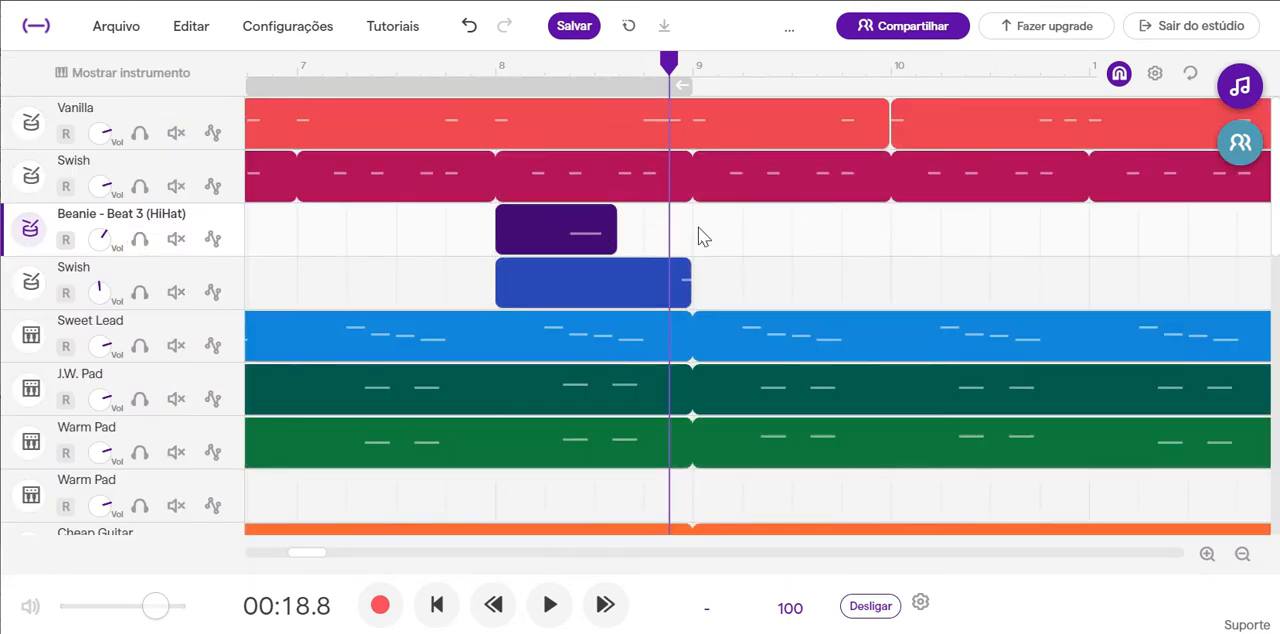
Pan the drum instrument of the Swish track below Beanie - Beat 3 (HiHat) well to the left.
click(637, 285)
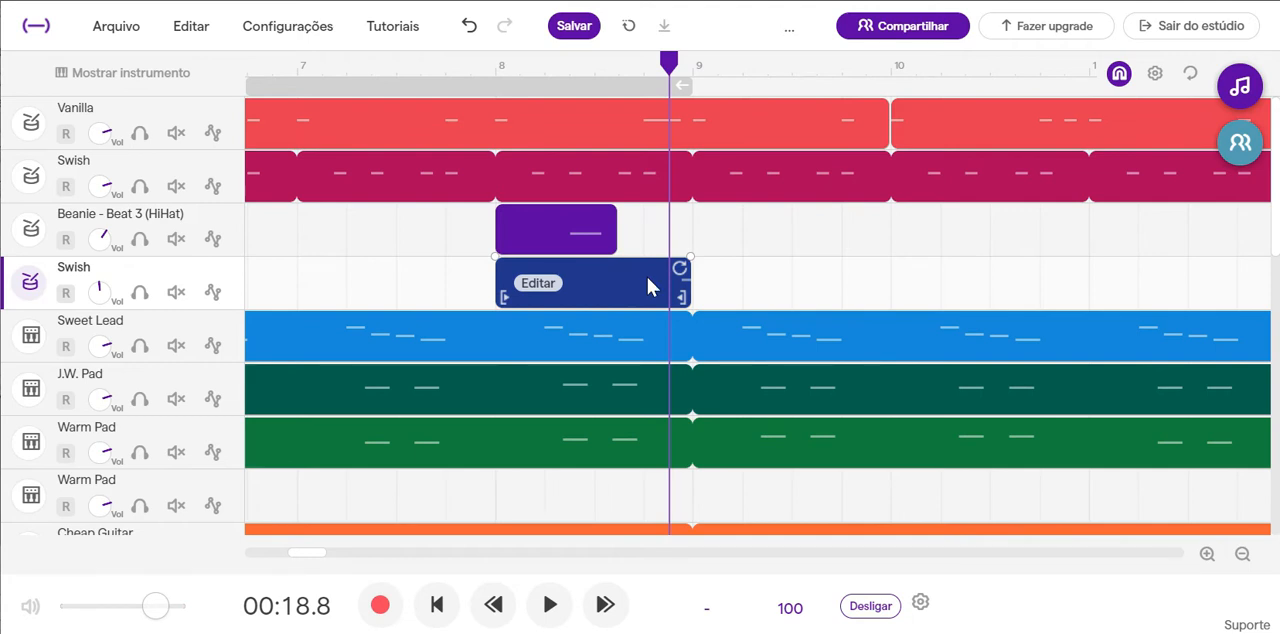
double_click(647, 277)
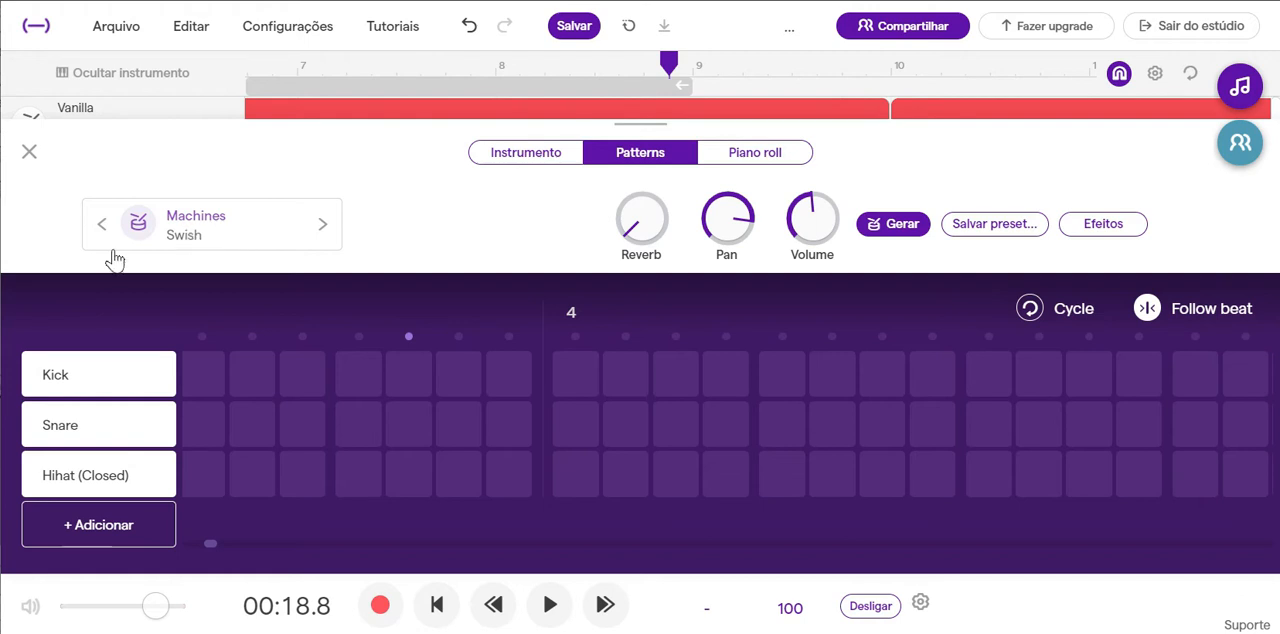
mouse_move(760, 230)
mouse_down()
mouse_move(657, 345)
mouse_move(674, 385)
mouse_move(677, 364)
mouse_up()
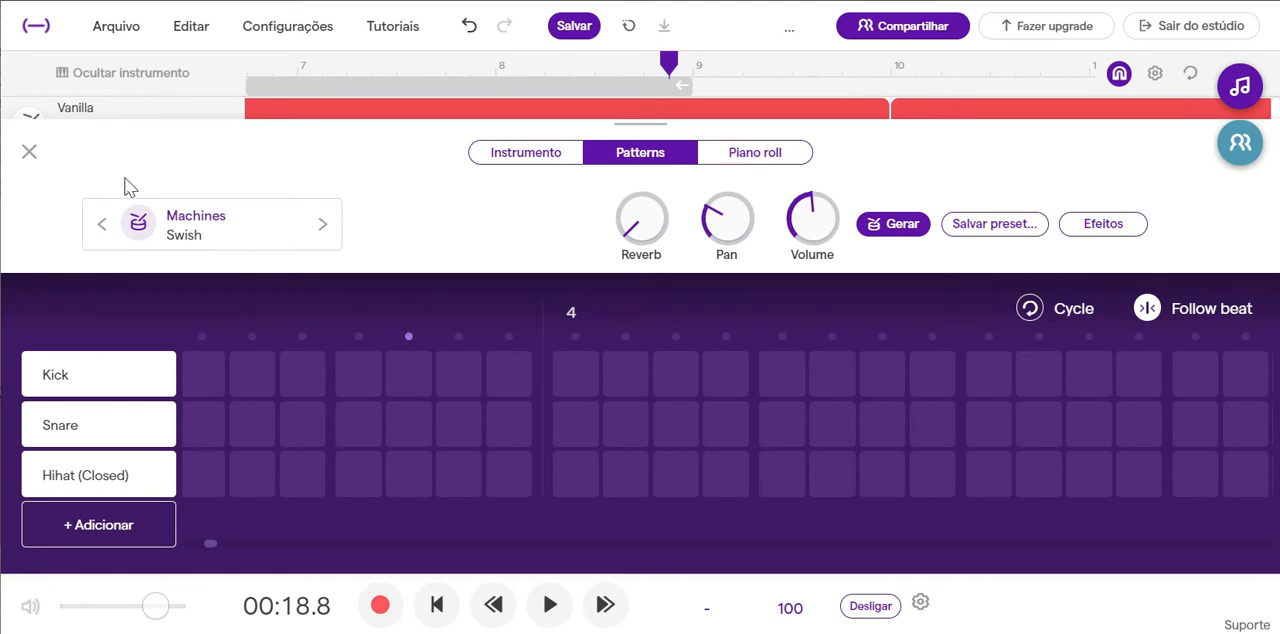
click(29, 152)
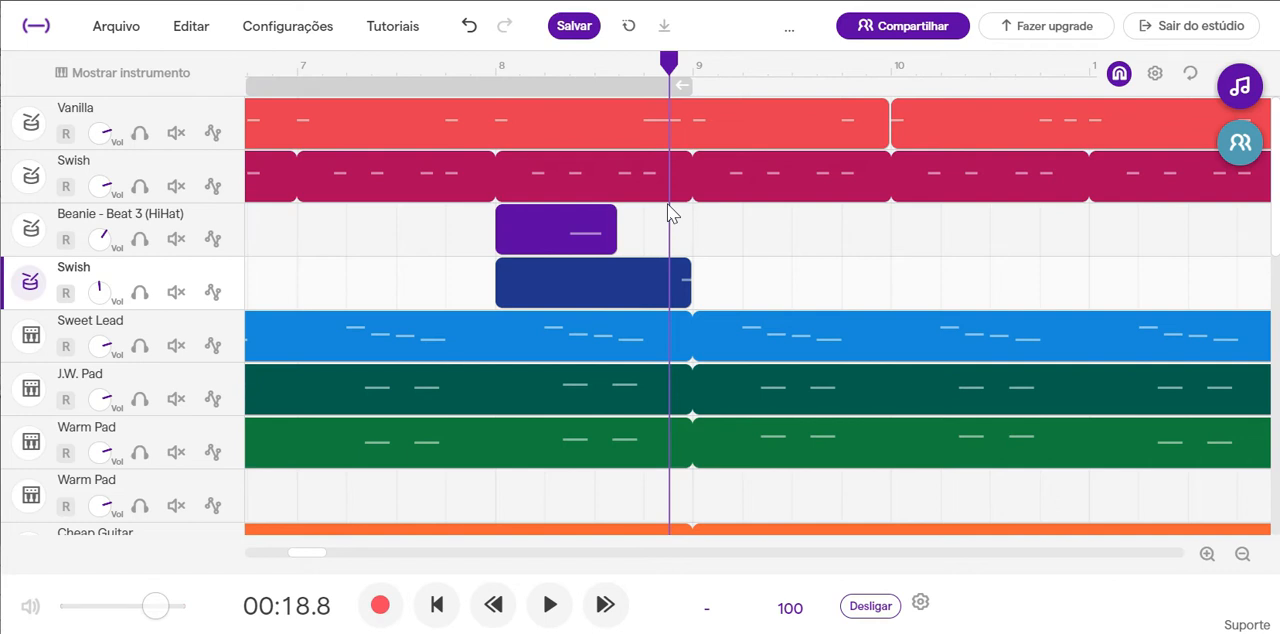
Play the mix from bar 8 to hear the panned HiHat and Swish clips, and stop after bar 9 begins.
click(499, 65)
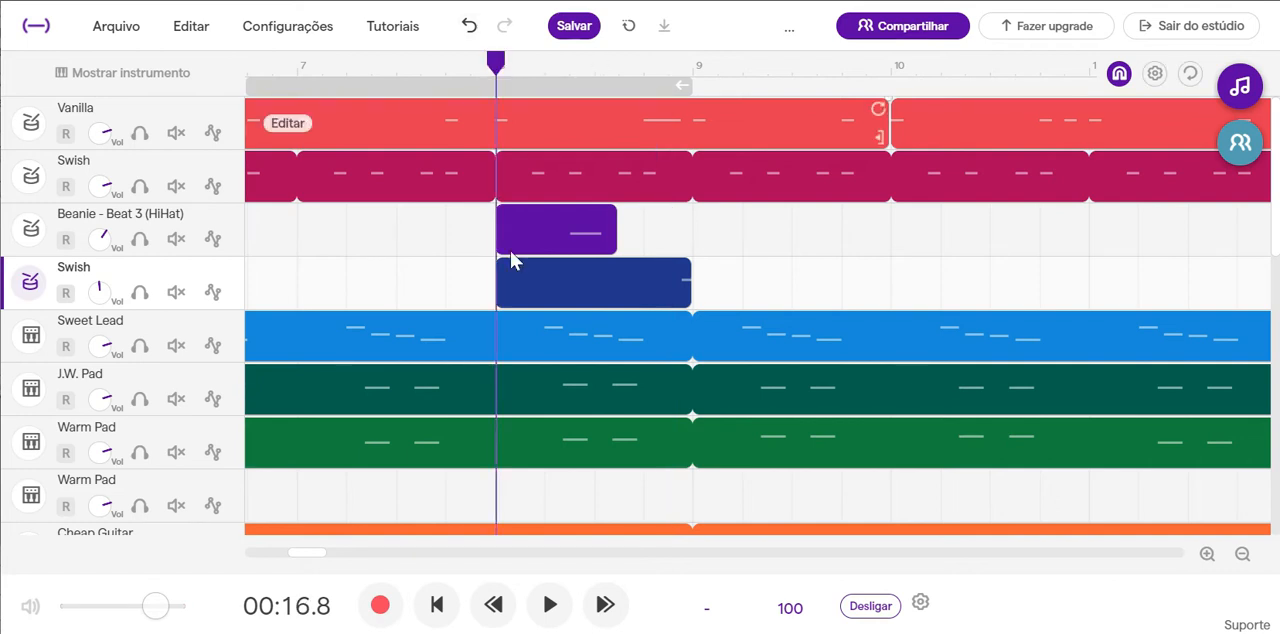
click(551, 605)
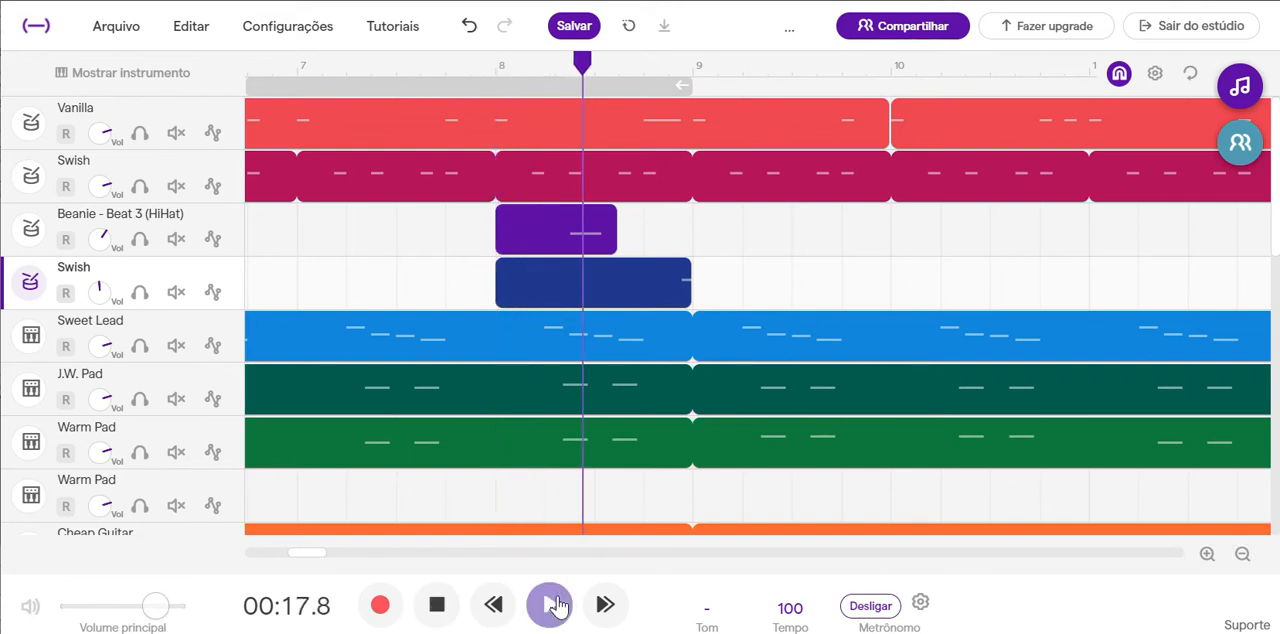
click(437, 606)
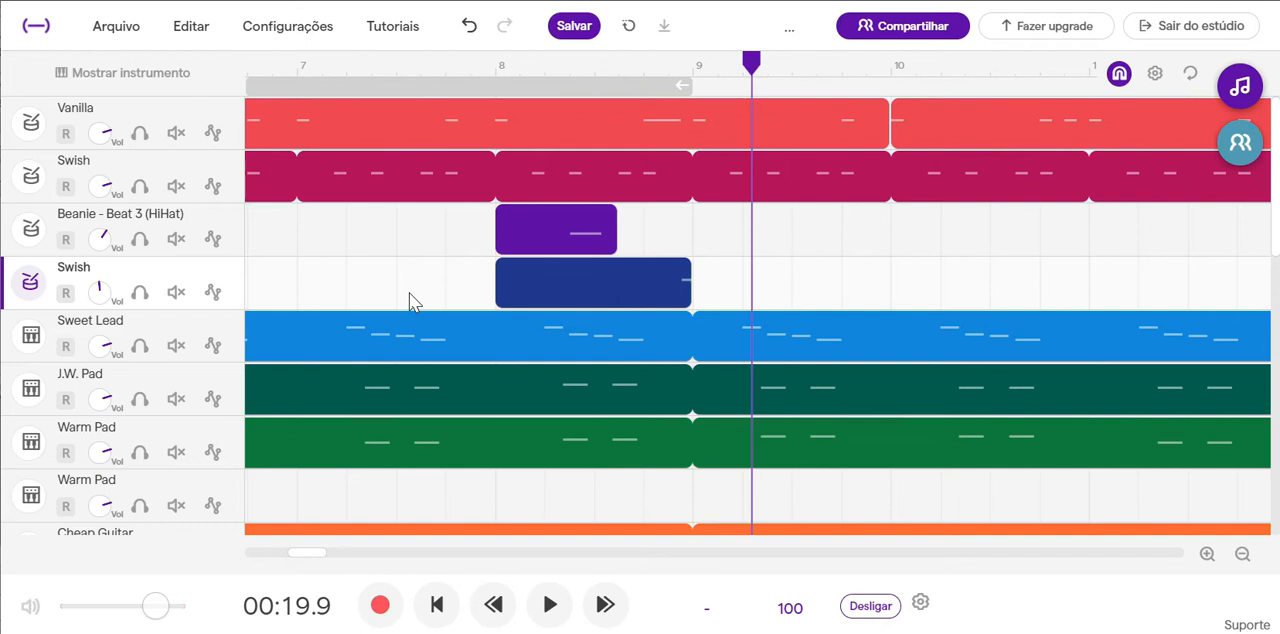
Return to the start of the project and play the first beats of bar 1.
scroll(409, 293, left, 10)
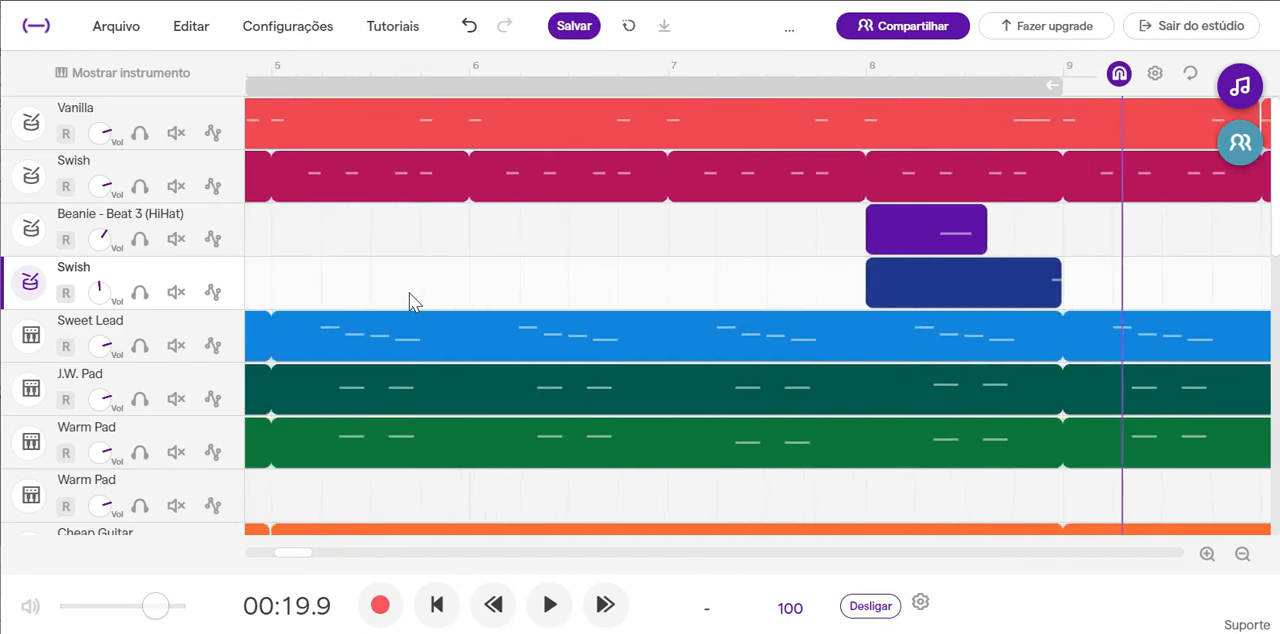
scroll(409, 293, left, 10)
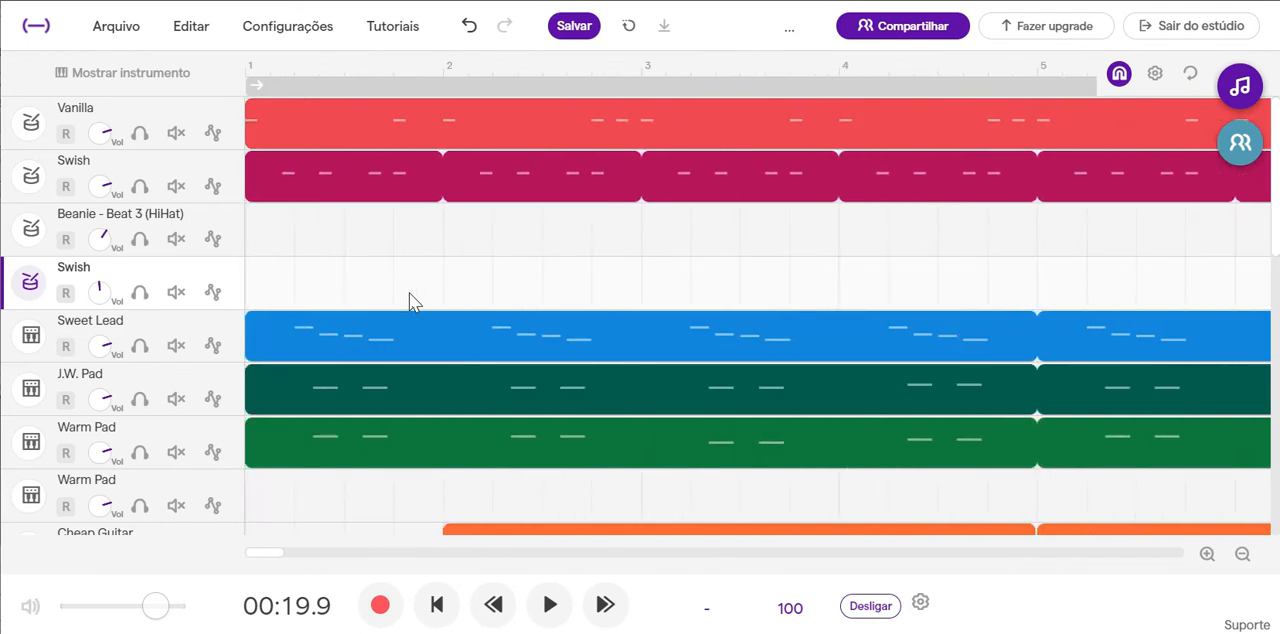
click(253, 80)
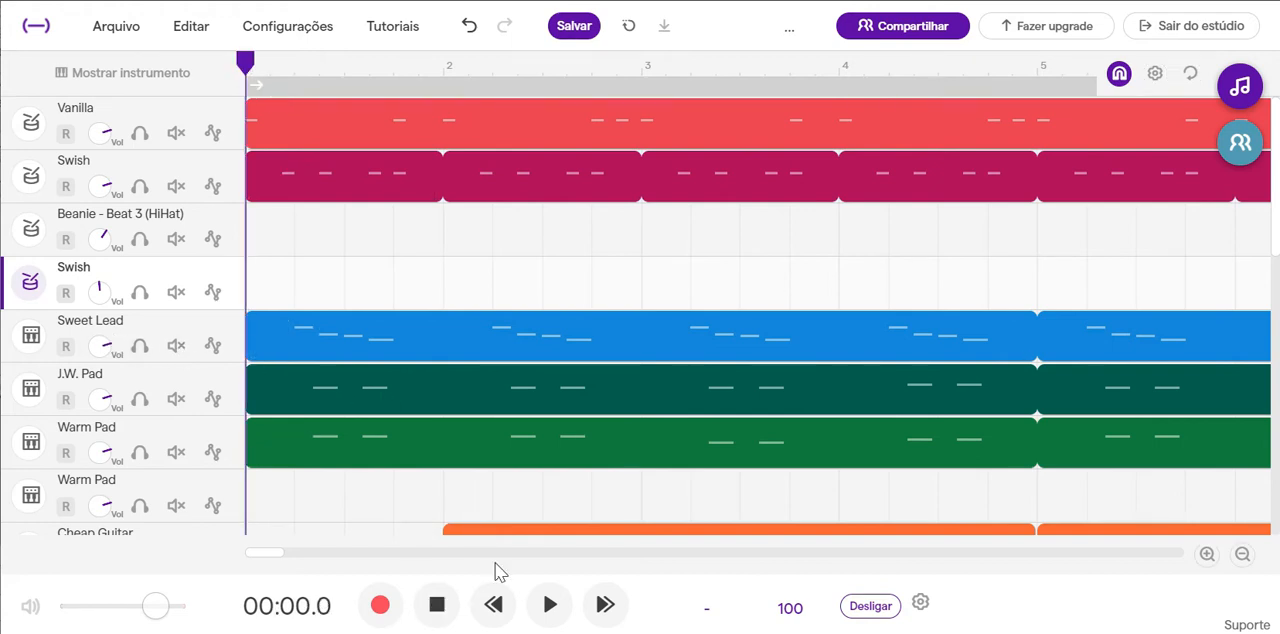
click(550, 605)
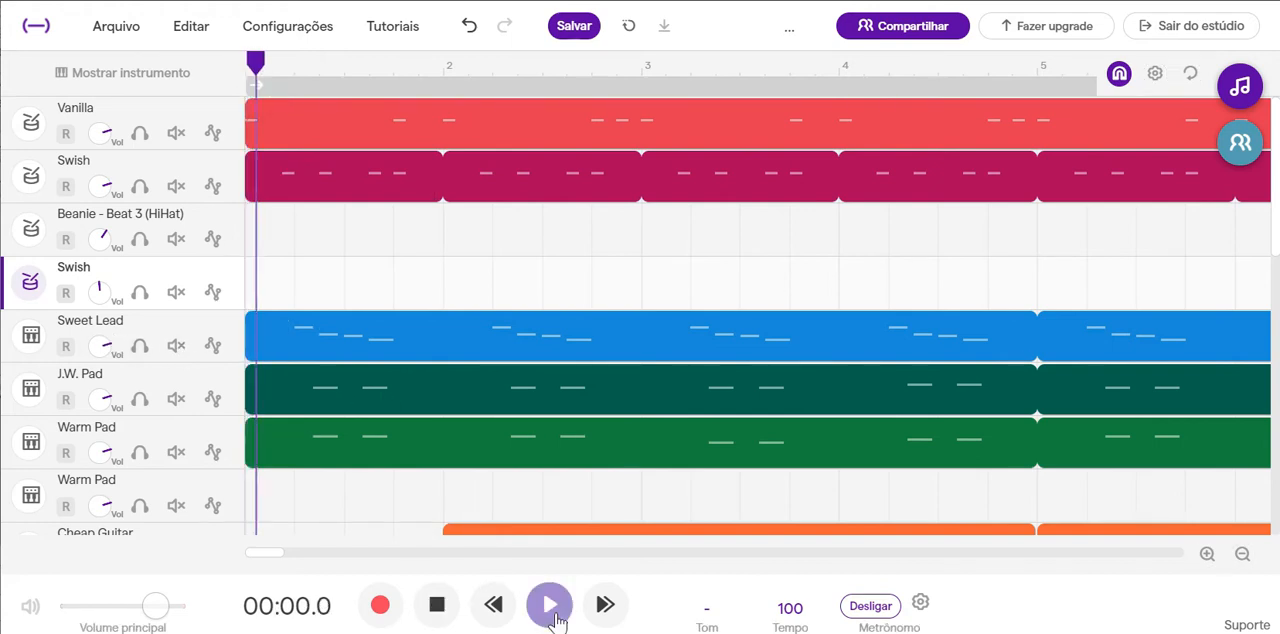
click(438, 607)
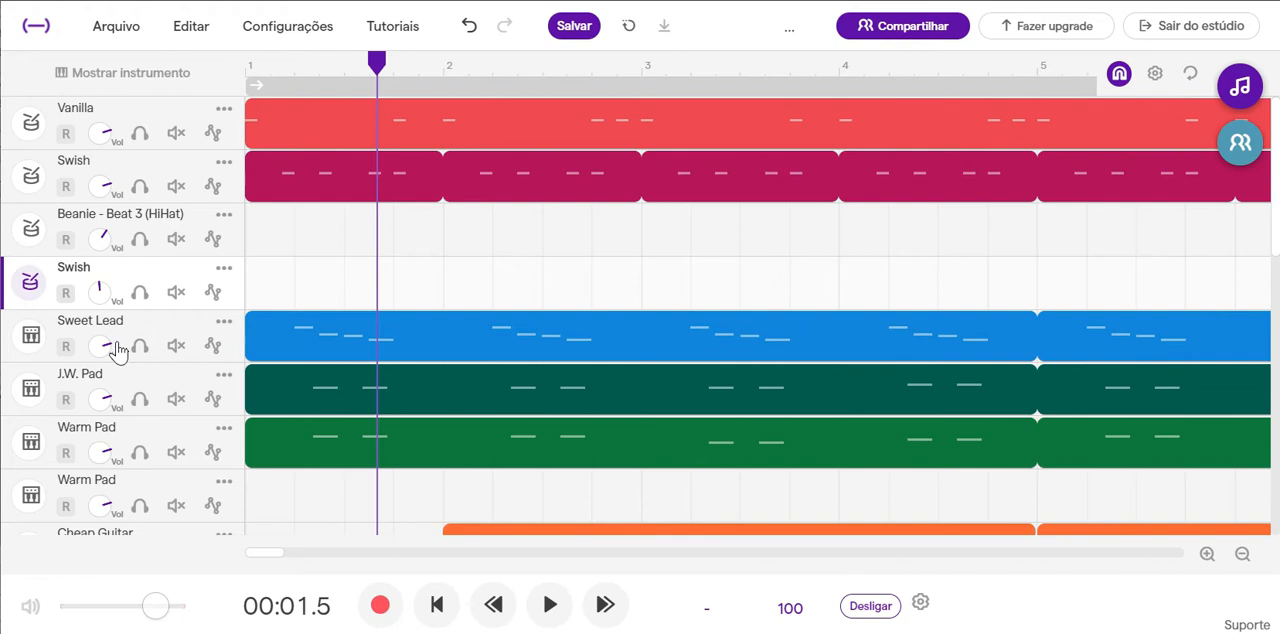
Lower the Sweet Lead track's volume, reduce its instrument's Frequency slightly and audition C4.
drag(108, 347, 76, 345)
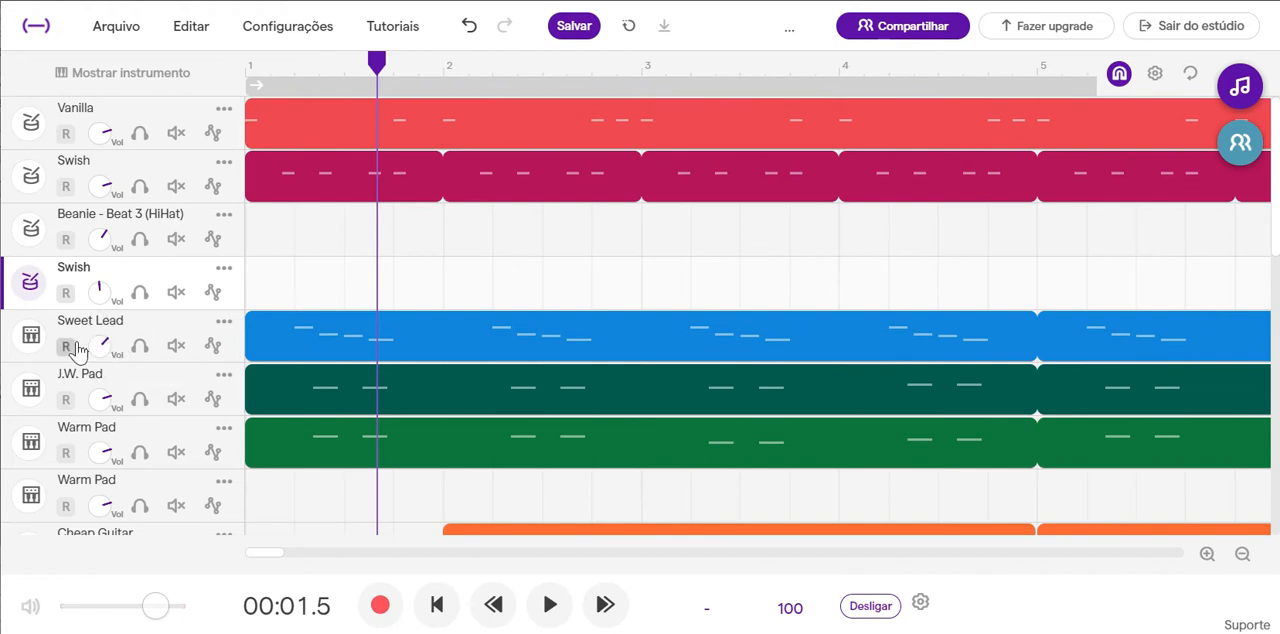
double_click(451, 337)
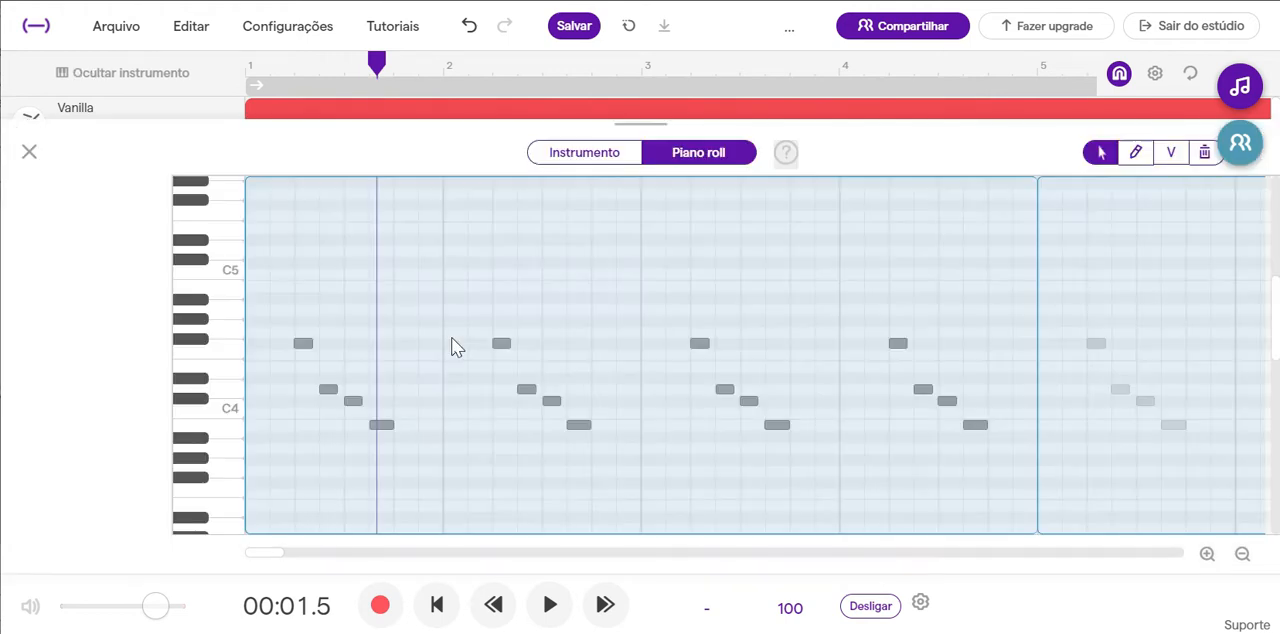
click(560, 155)
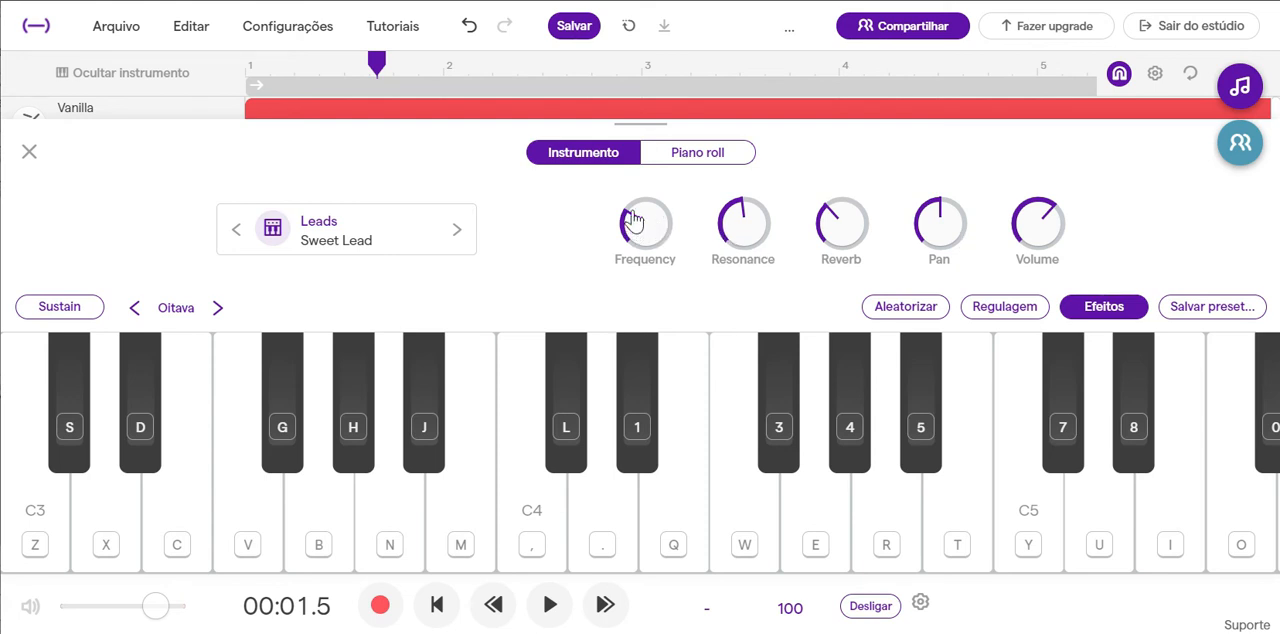
drag(633, 222, 630, 248)
click(541, 515)
click(541, 515)
Compare high and minimum Resonance on Sweet Lead by auditioning notes, leave it fairly high and lower the volume slightly.
drag(808, 215, 848, 185)
click(704, 492)
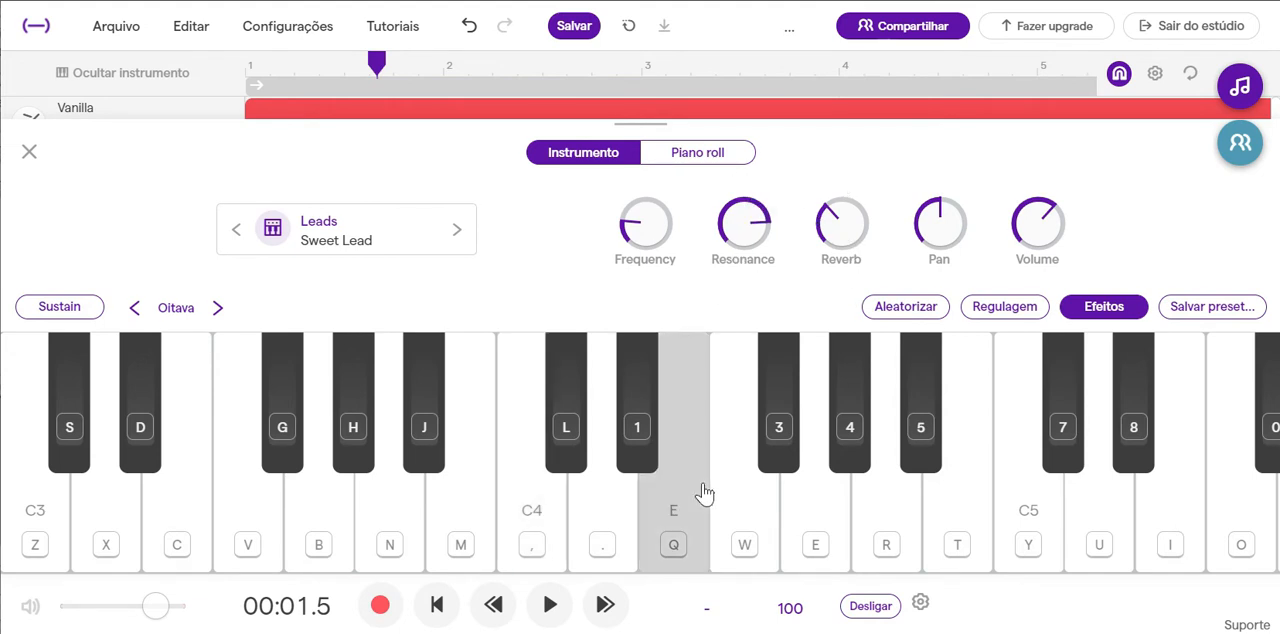
click(704, 492)
drag(777, 232, 505, 337)
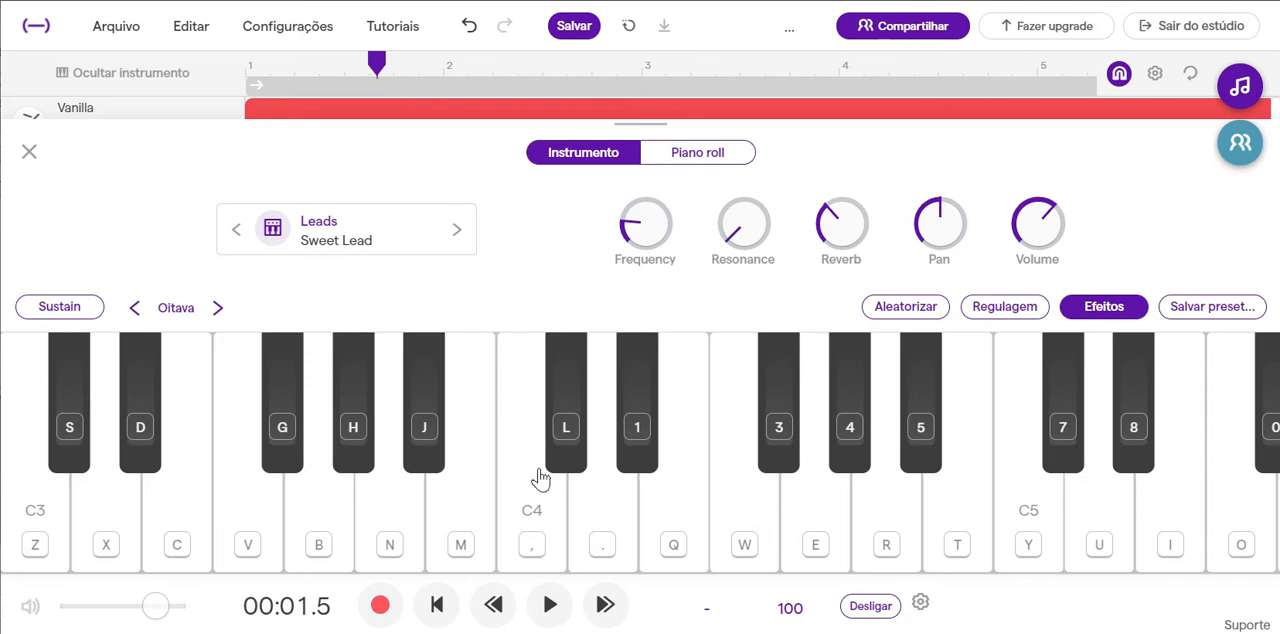
click(566, 535)
click(571, 538)
drag(737, 245, 899, 176)
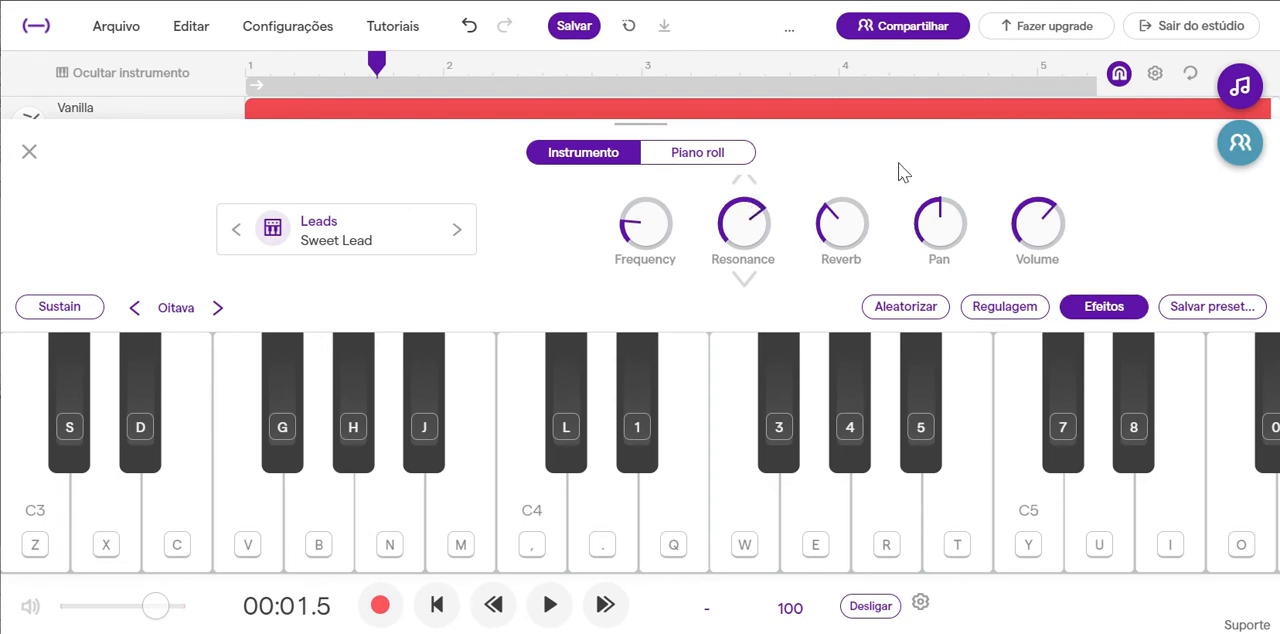
drag(1060, 208, 1052, 207)
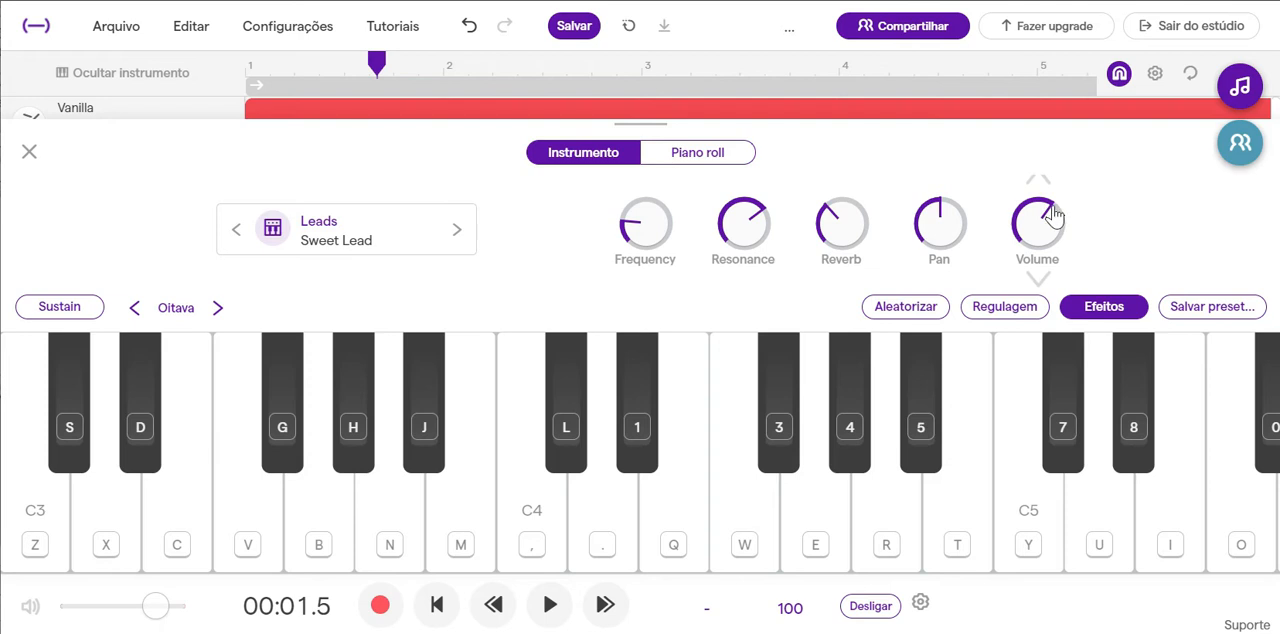
Pull down the two highest bands of Sweet Lead's Equalizer effect, audition a note and close the instrument.
click(1104, 307)
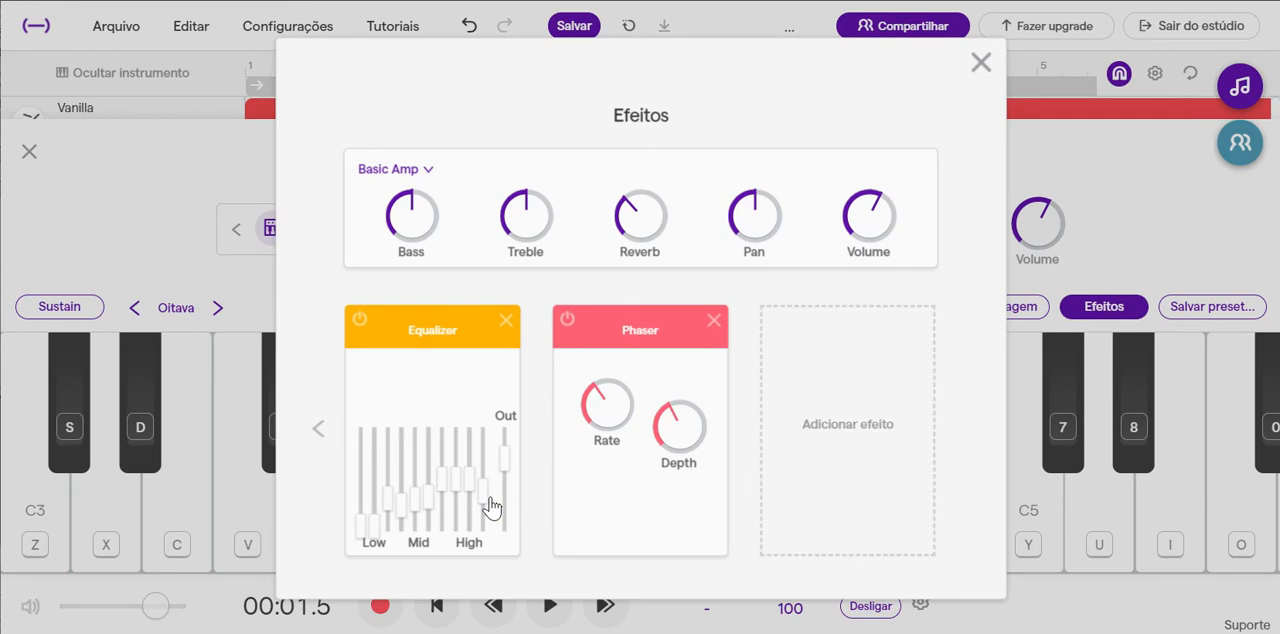
drag(490, 515, 480, 560)
drag(479, 489, 478, 528)
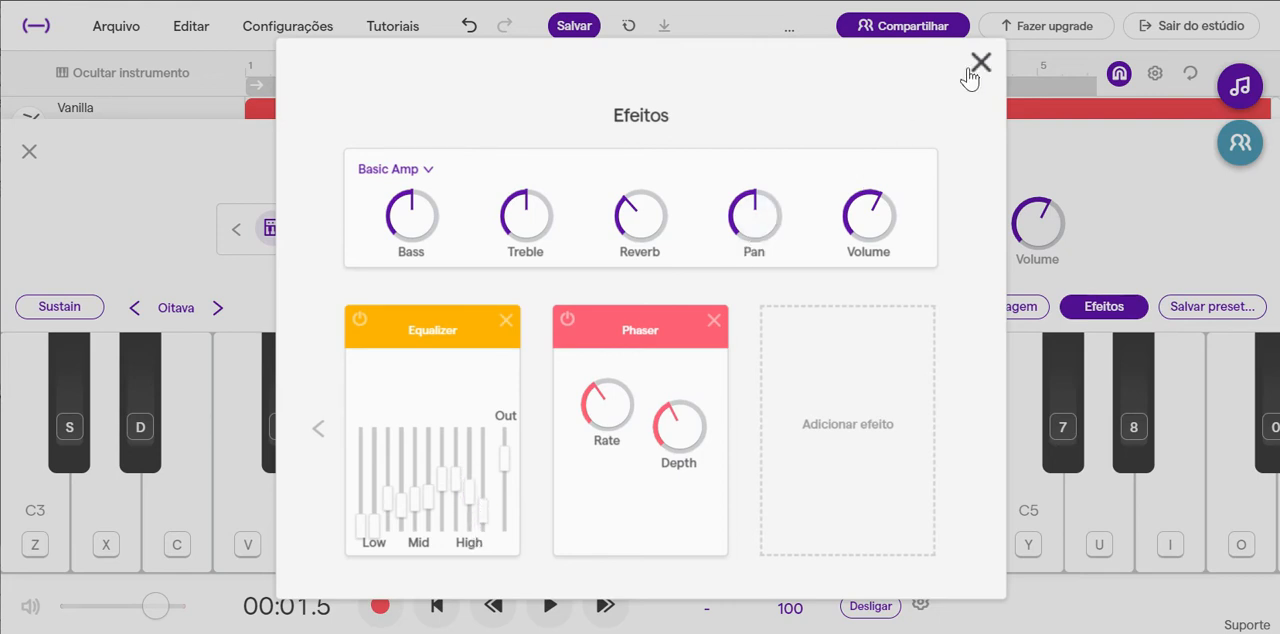
click(977, 68)
click(530, 471)
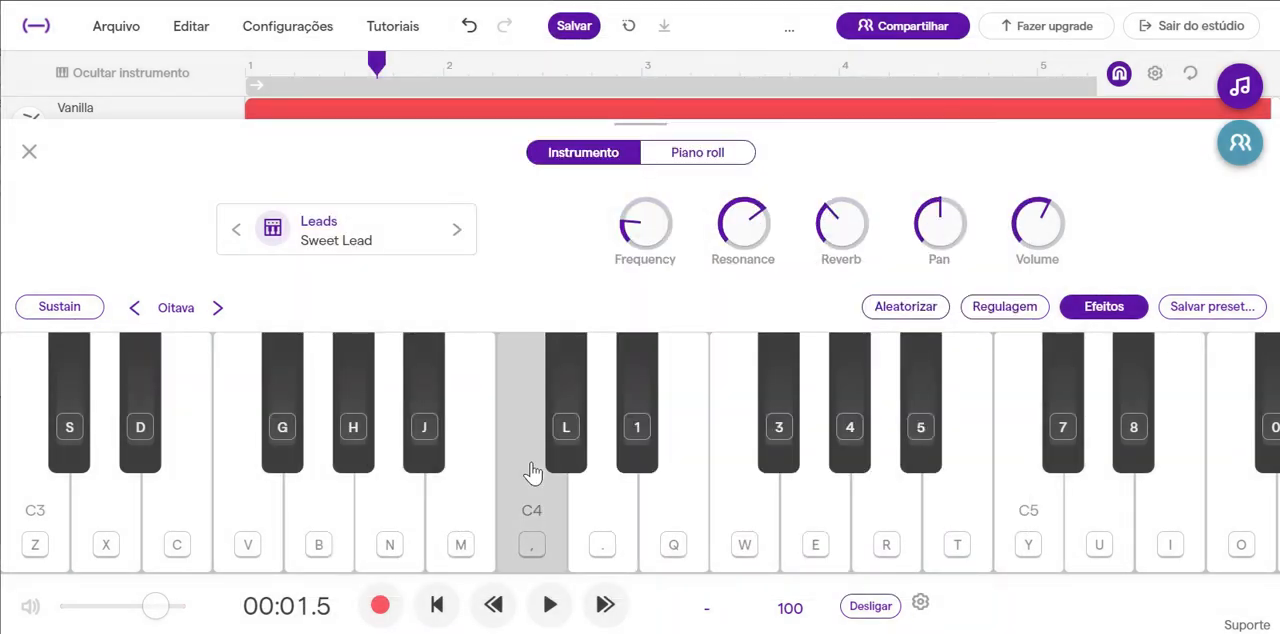
click(40, 152)
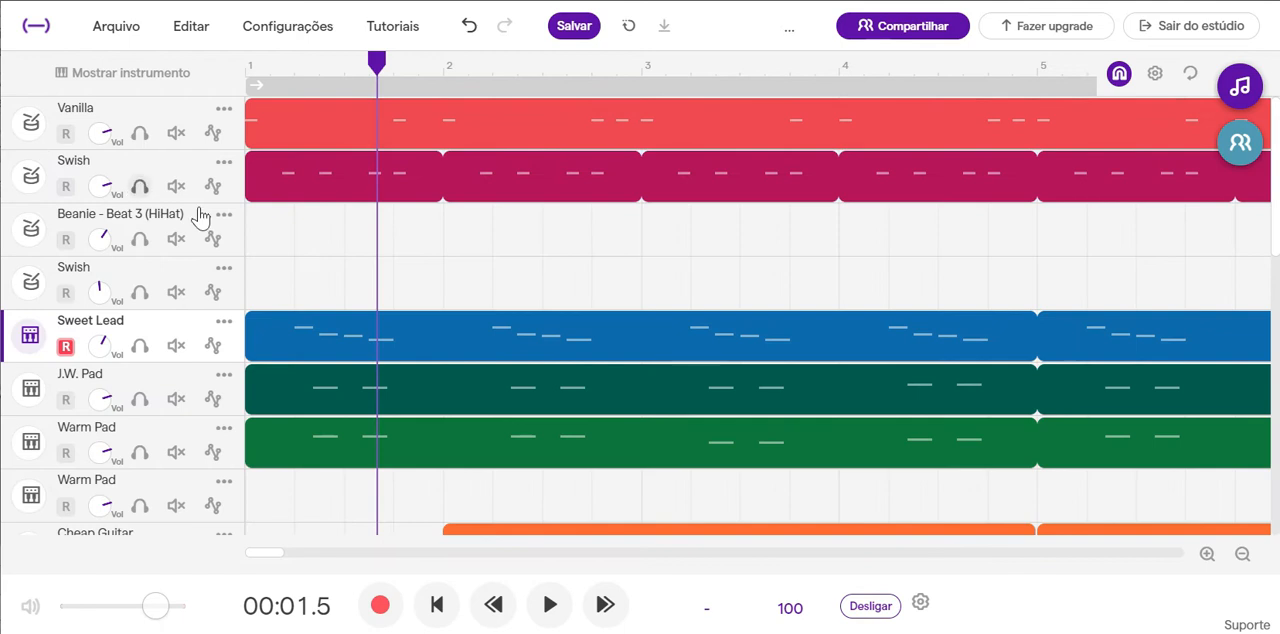
Play the mix from the first Sweet Lead note in bar 1 and stop in bar 2.
click(296, 69)
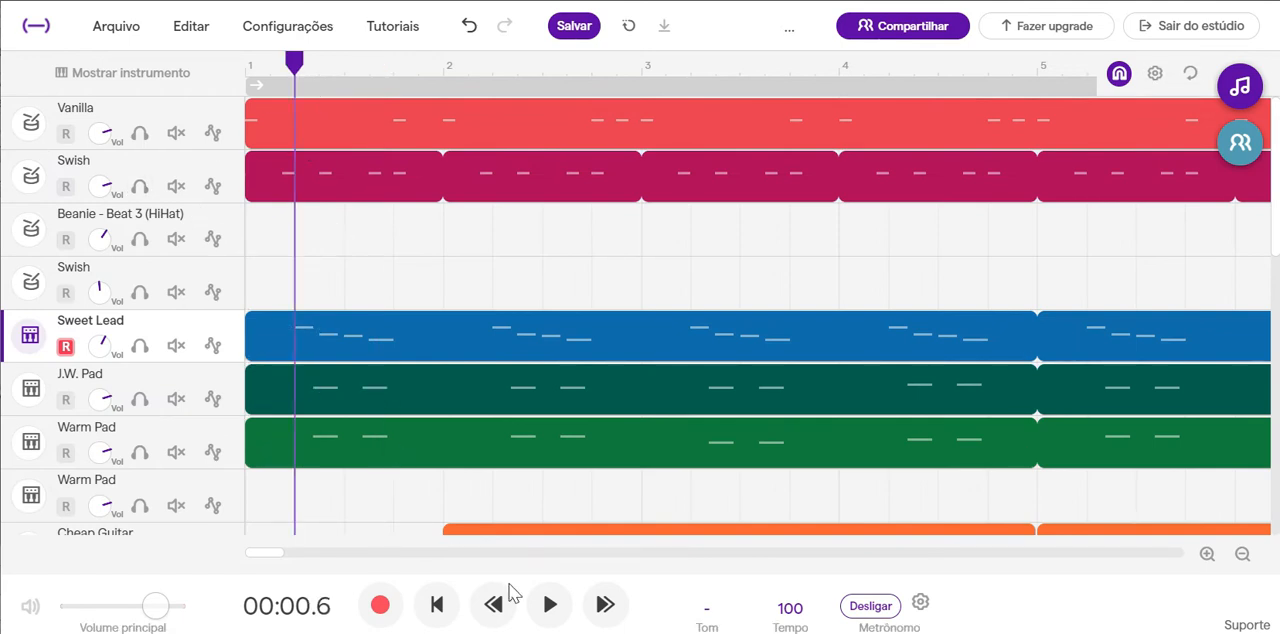
click(553, 607)
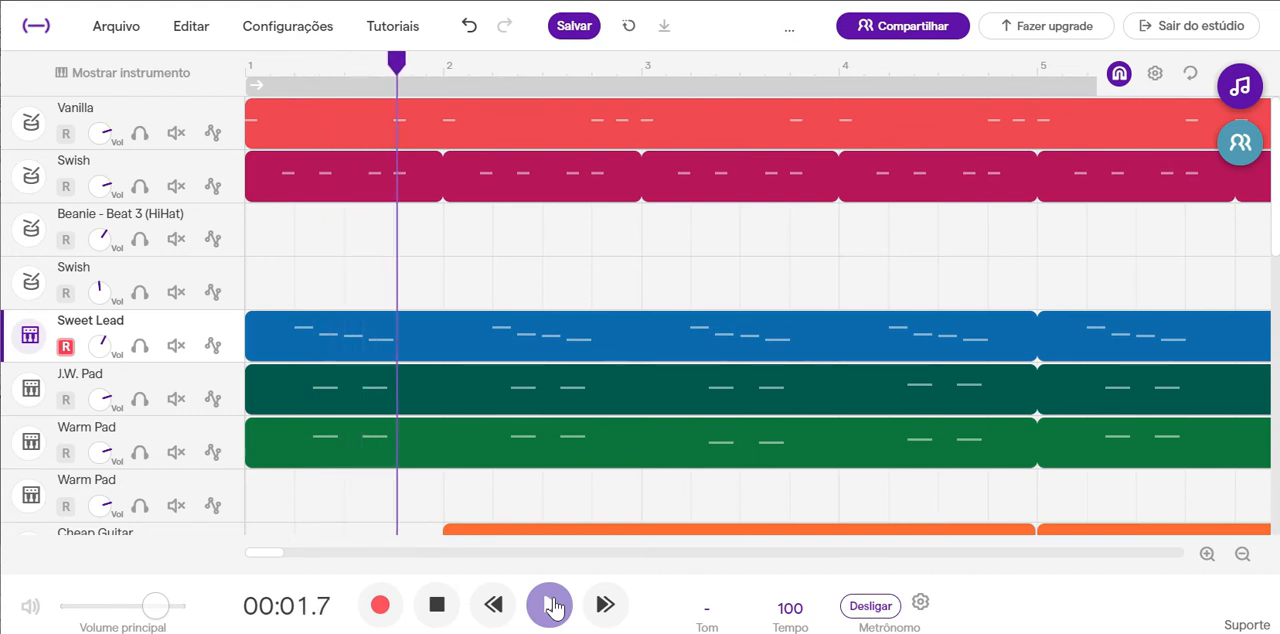
click(439, 609)
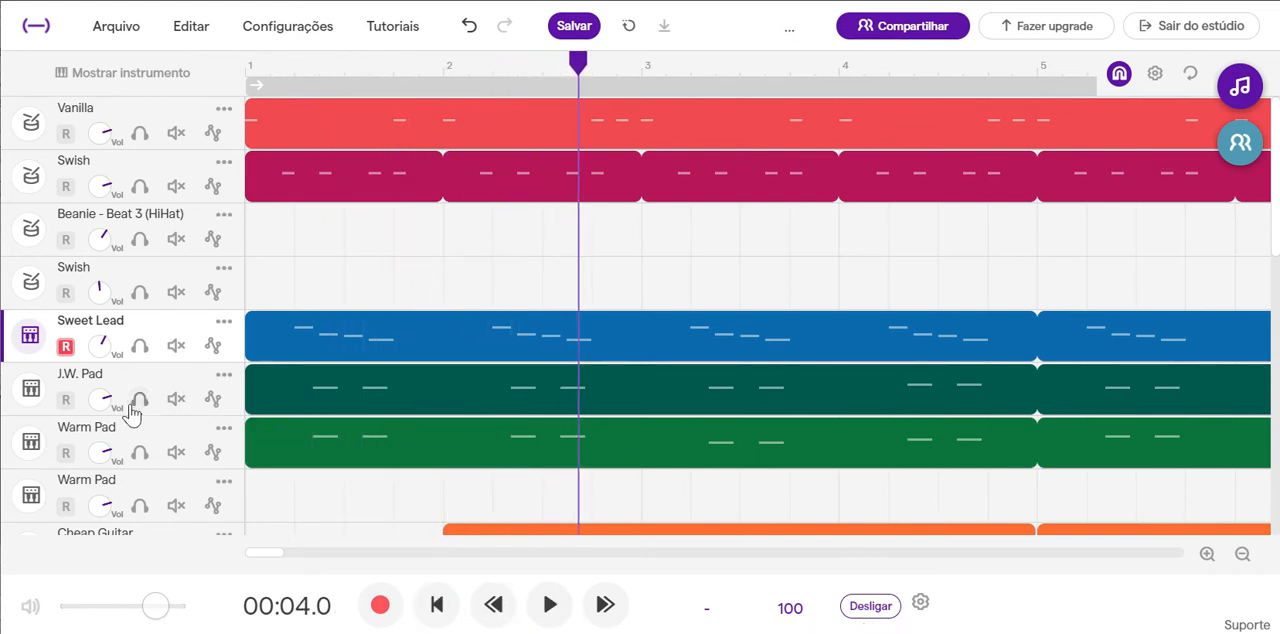
Lower the volume of the J.W. Pad track and the Warm Pad track directly below it to under half.
drag(114, 403, 34, 448)
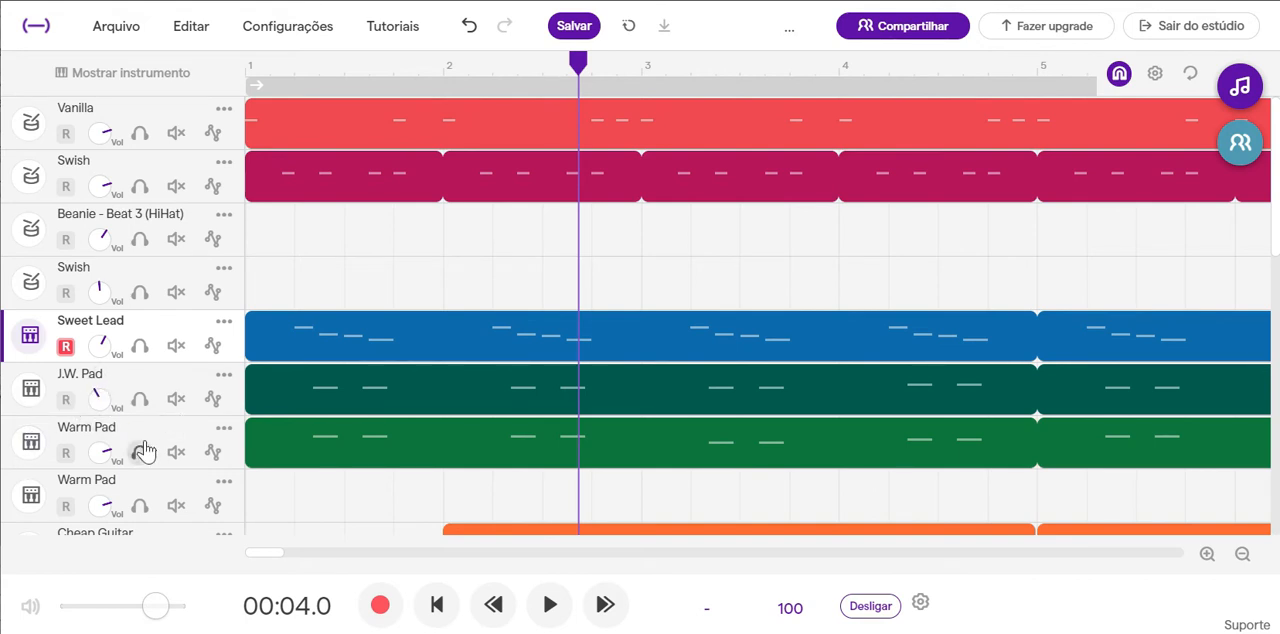
drag(117, 458, 24, 500)
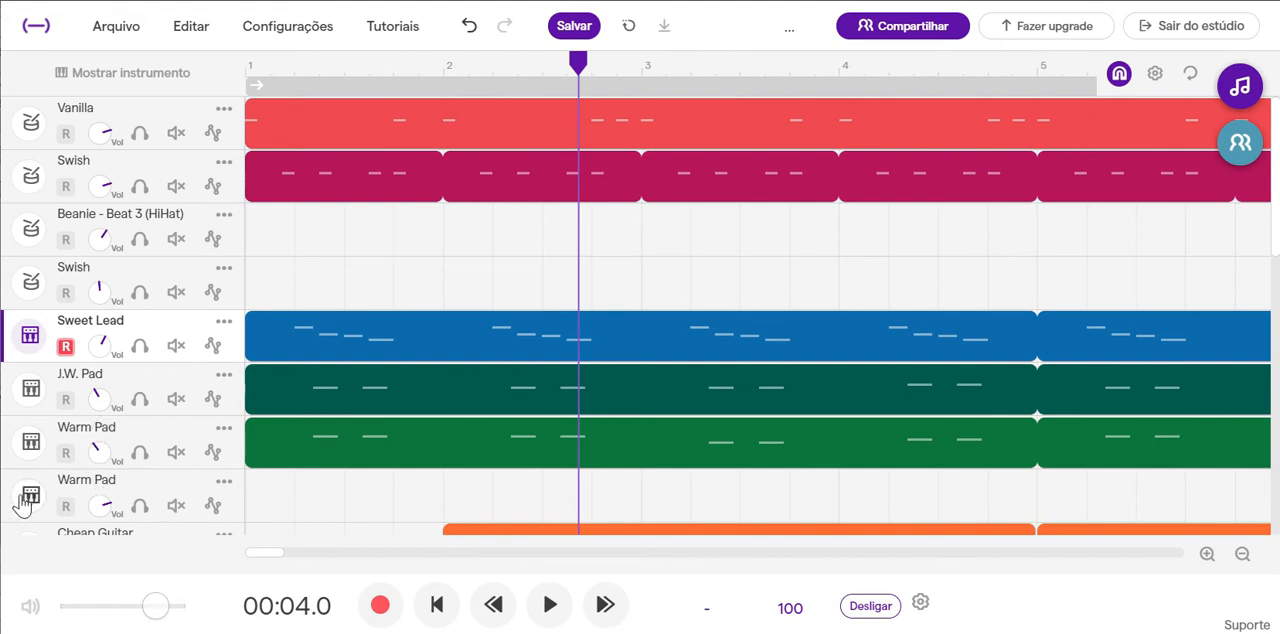
Set the High Cut of the J.W. Pad instrument's Filter effect to 12.3 kHz and audition a note.
click(326, 393)
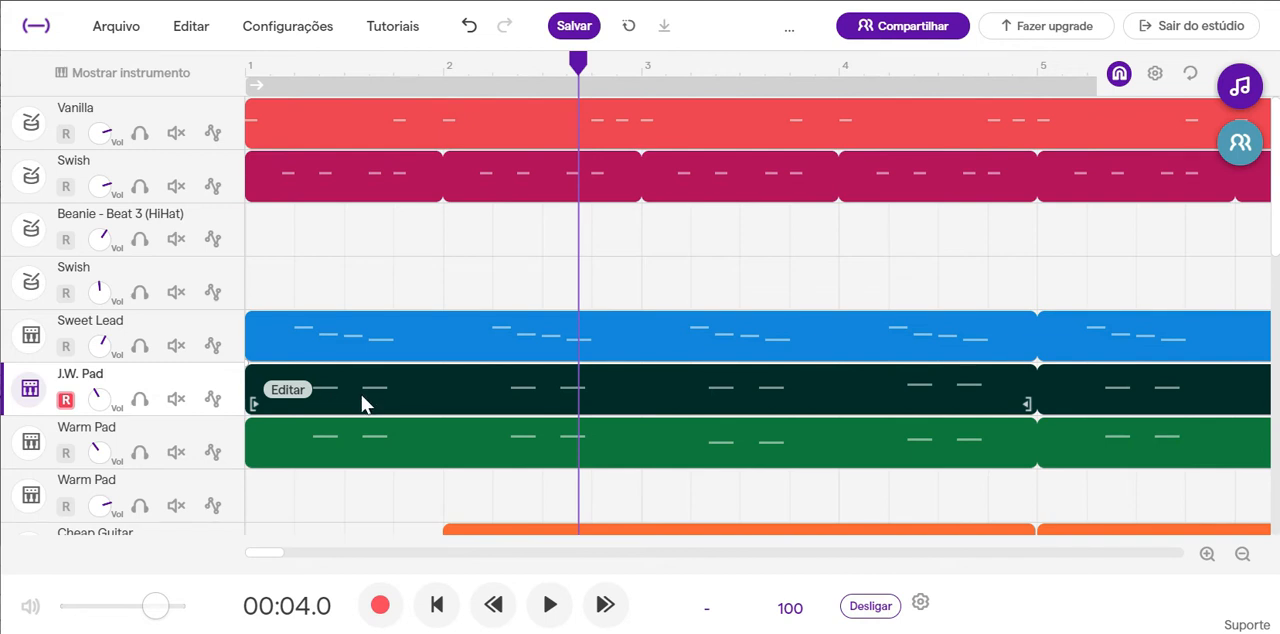
double_click(363, 402)
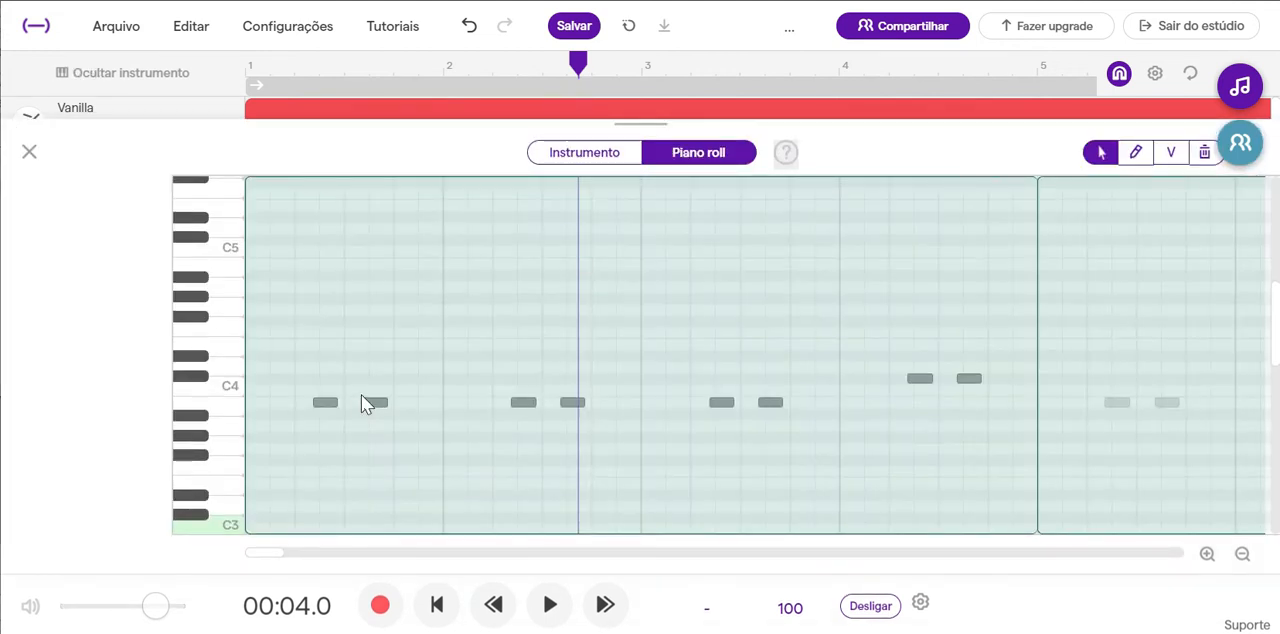
click(568, 156)
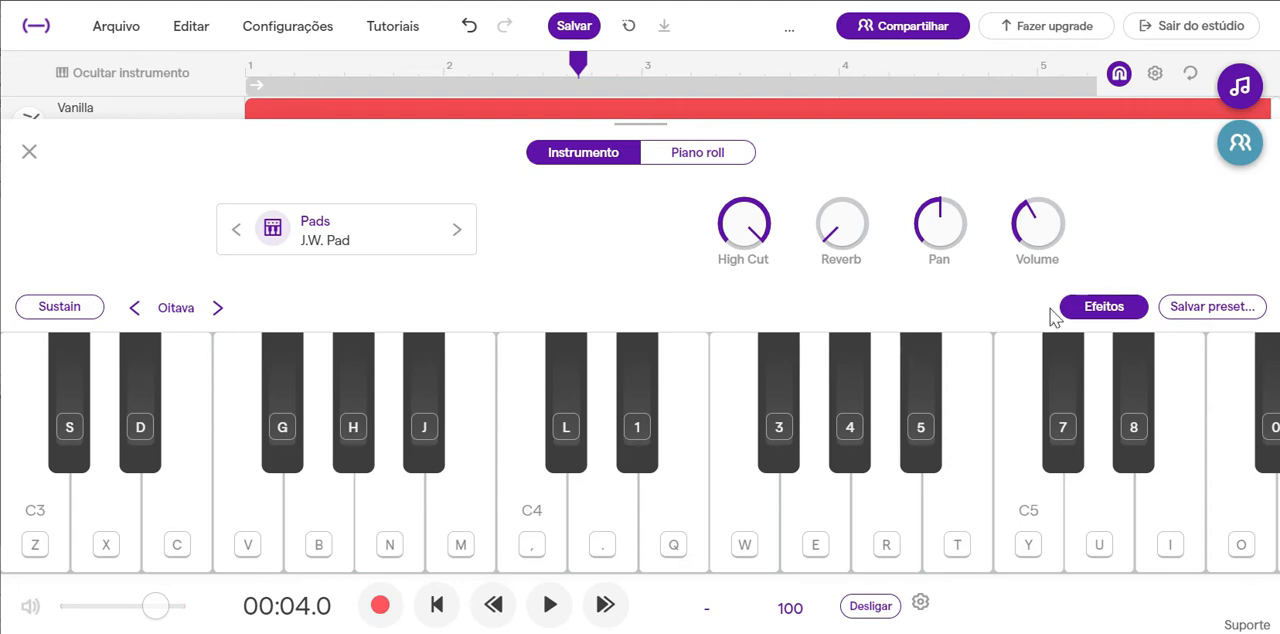
click(1092, 310)
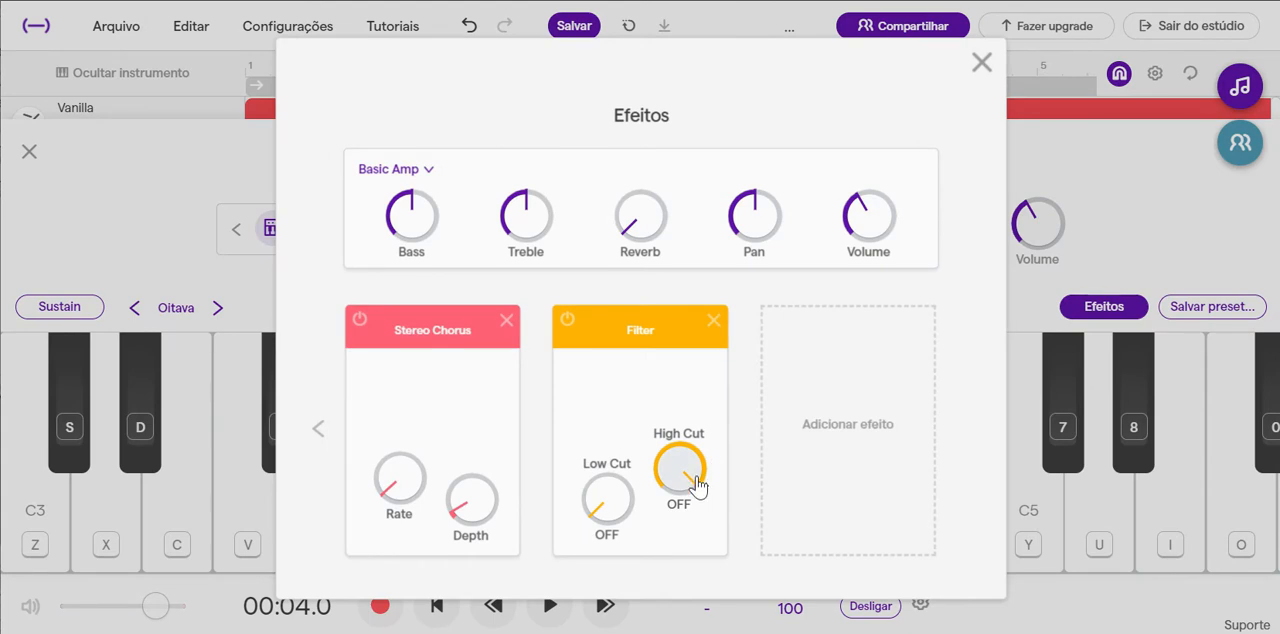
drag(697, 486, 682, 515)
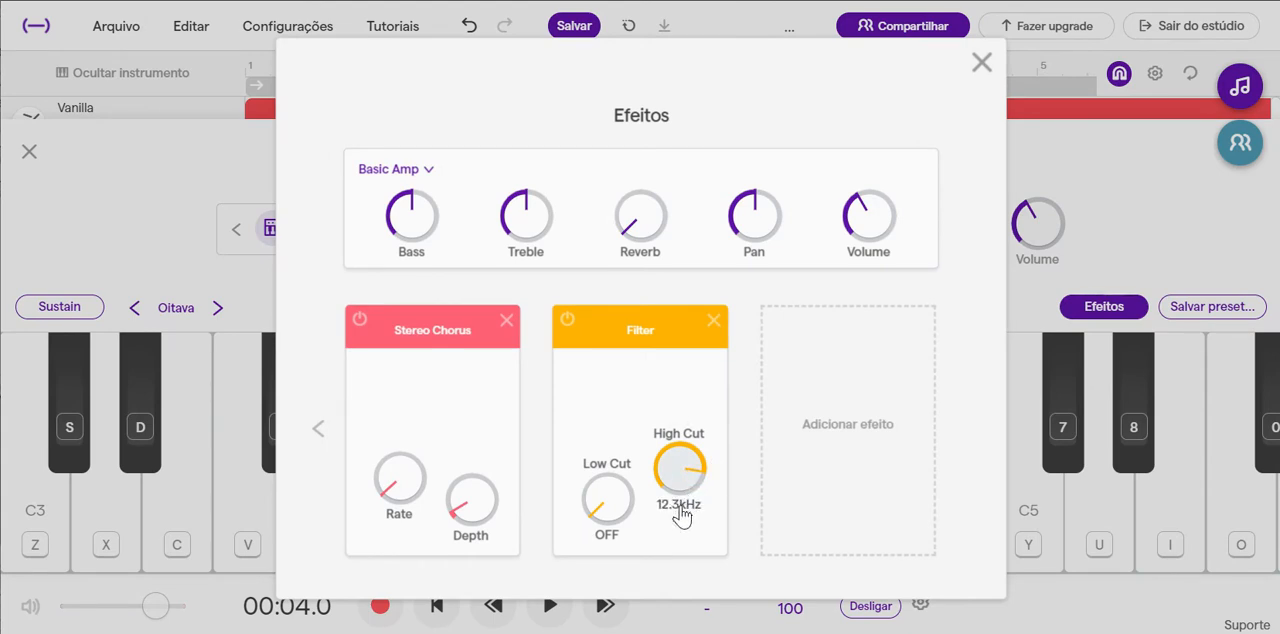
click(983, 64)
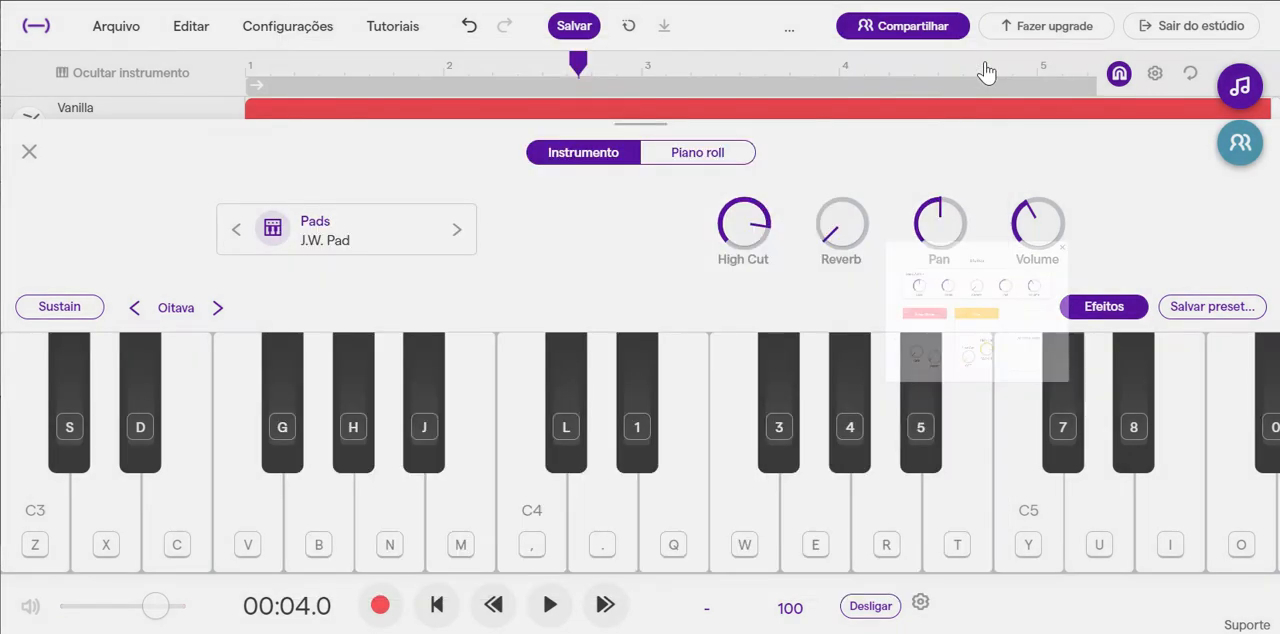
key(m)
key(m)
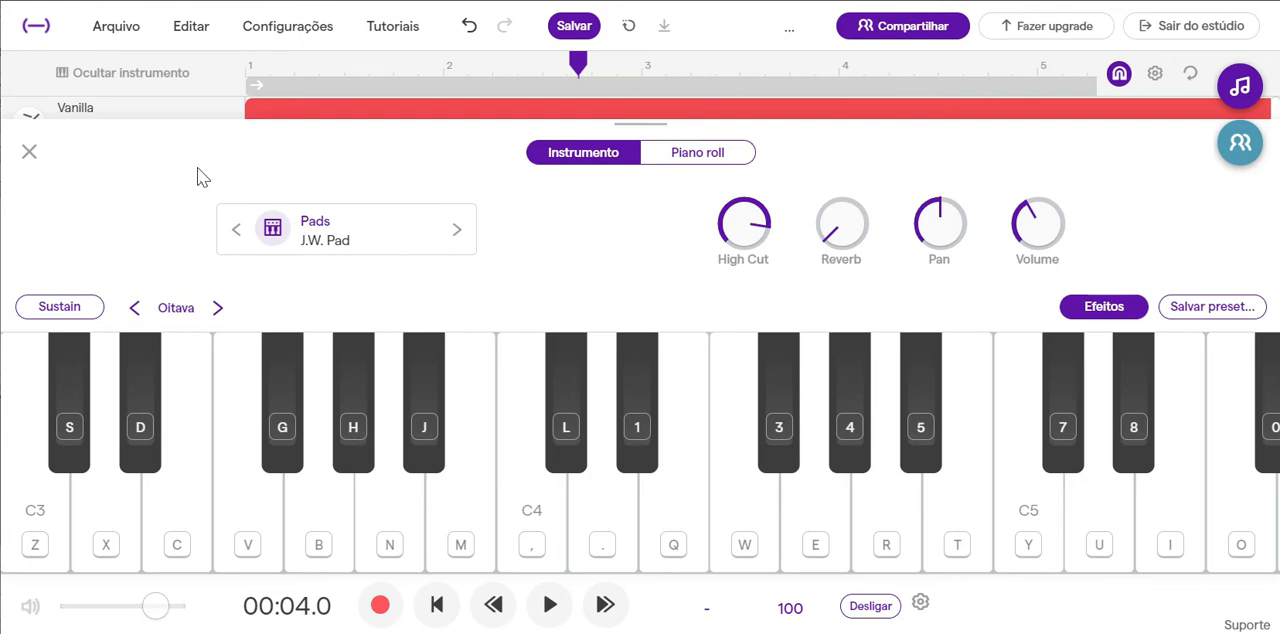
Add a Filter effect to the instrument of the Warm Pad track directly below J.W. Pad.
click(30, 152)
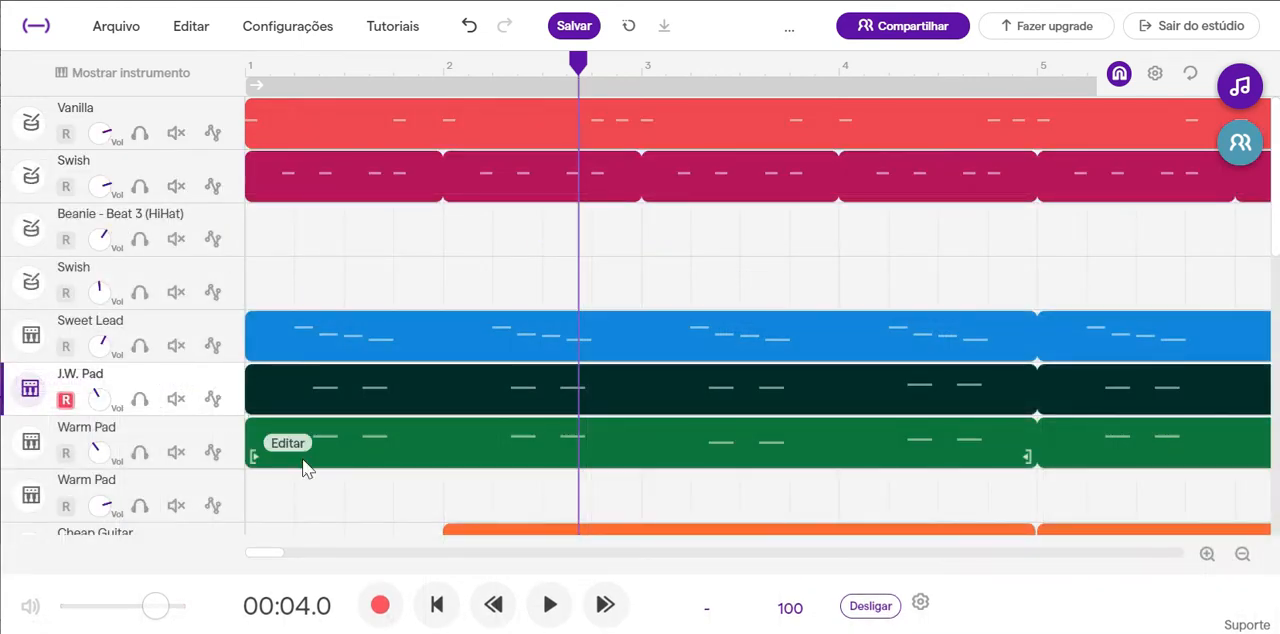
double_click(331, 458)
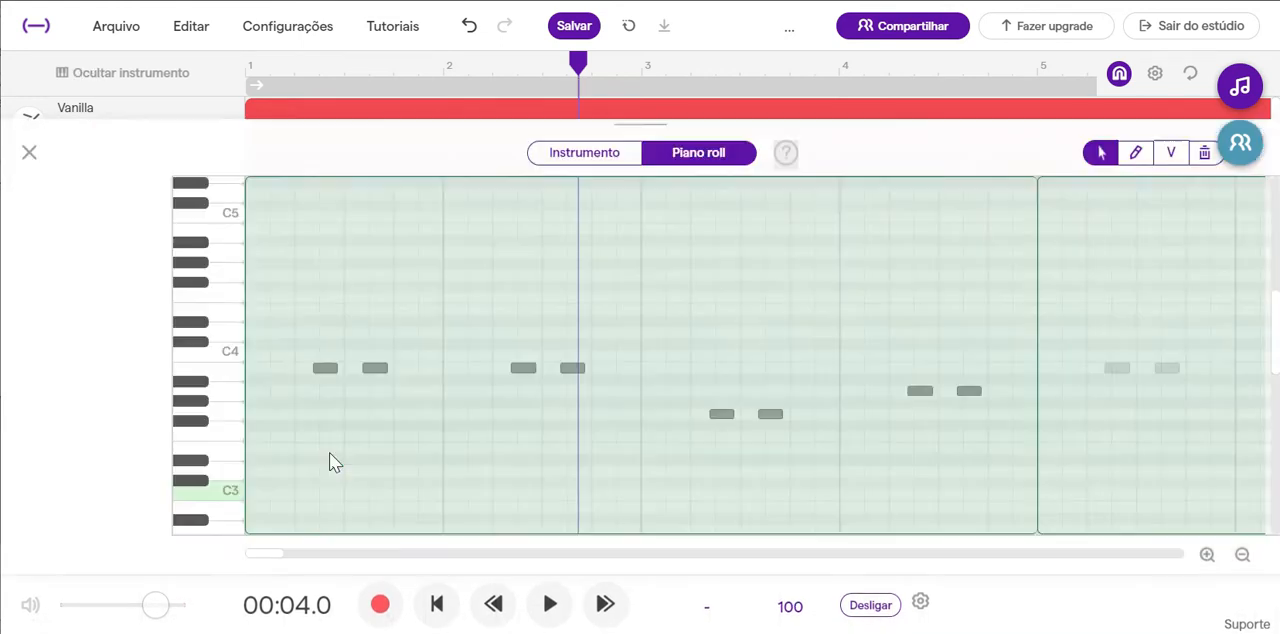
click(620, 152)
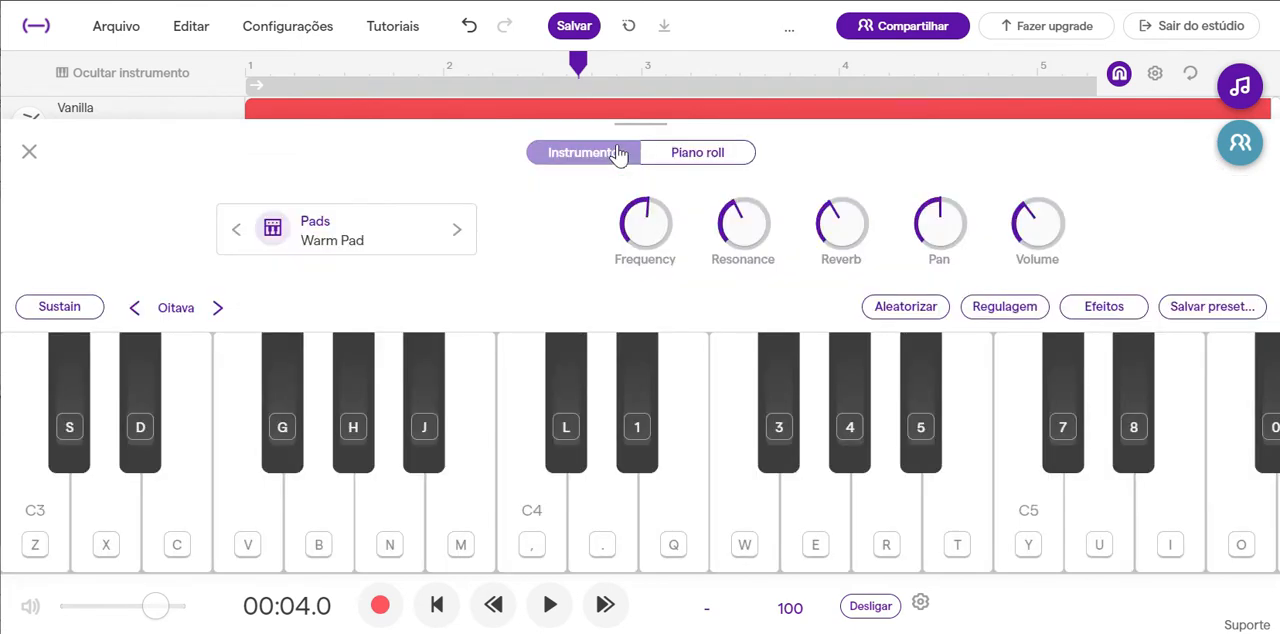
click(1074, 314)
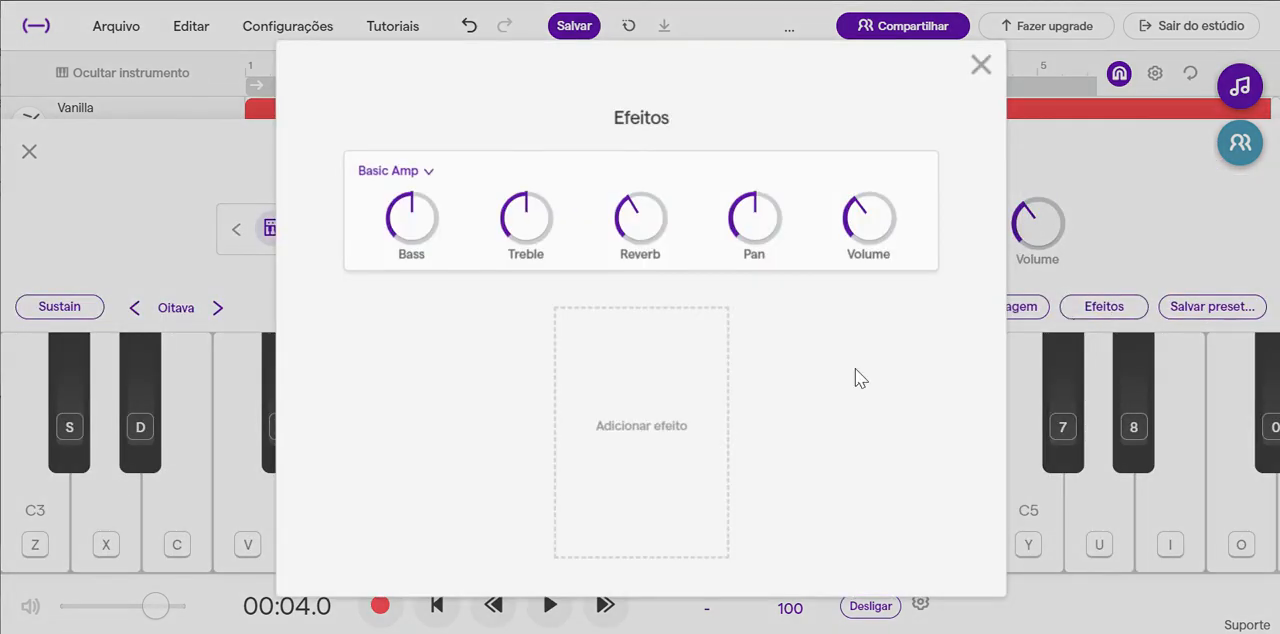
click(652, 421)
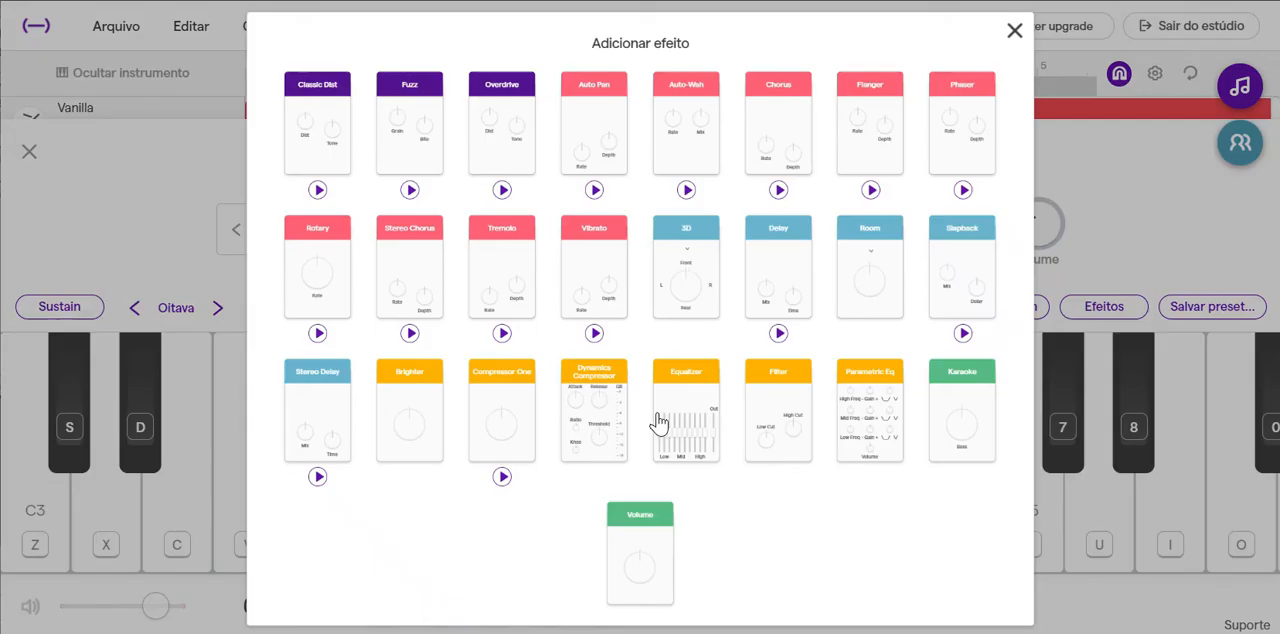
click(799, 401)
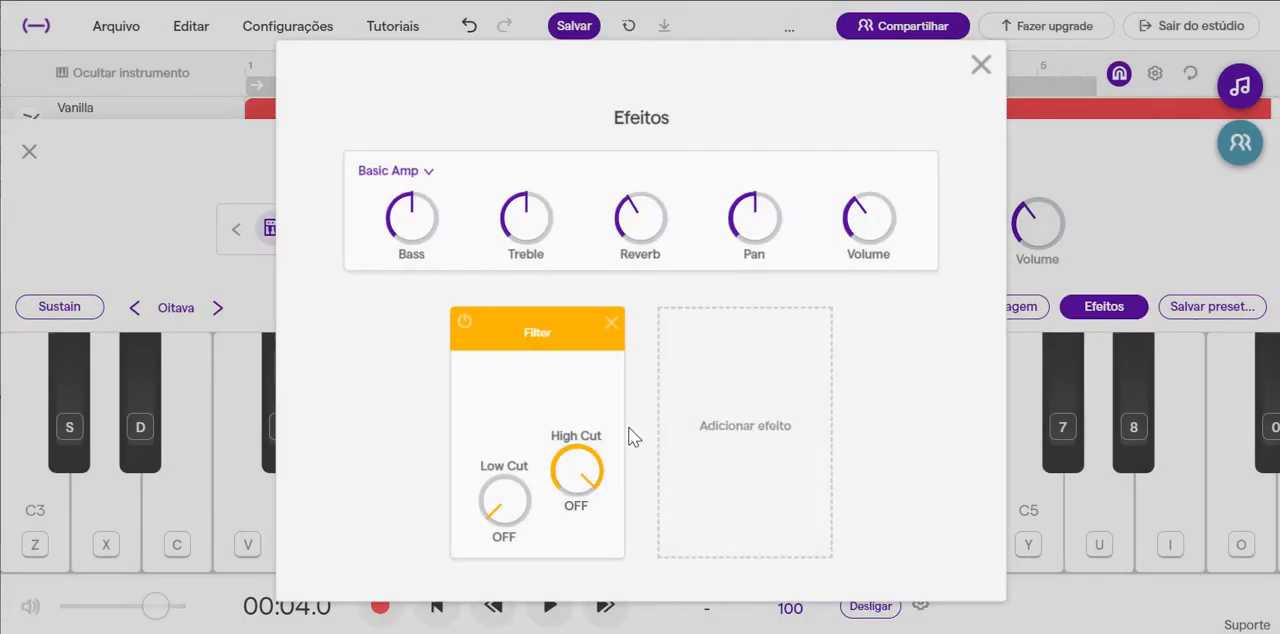
Set the Warm Pad Filter's High Cut to 17.5 kHz, audition a note and close the instrument.
drag(597, 489, 594, 503)
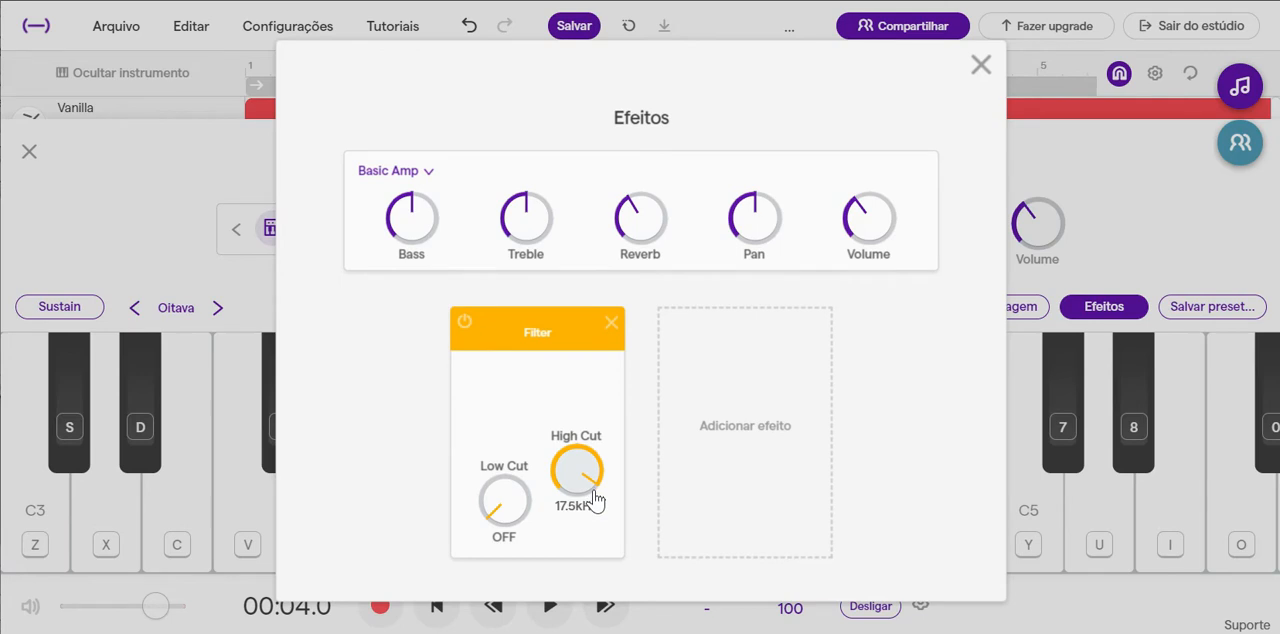
click(980, 63)
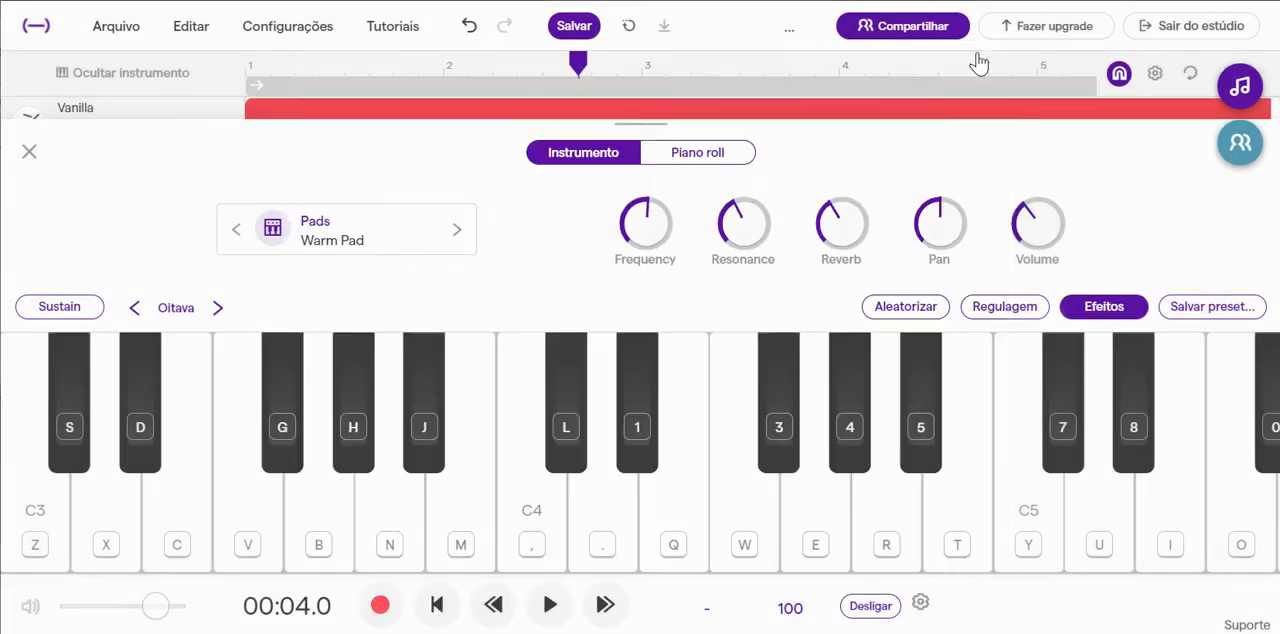
click(627, 503)
click(29, 151)
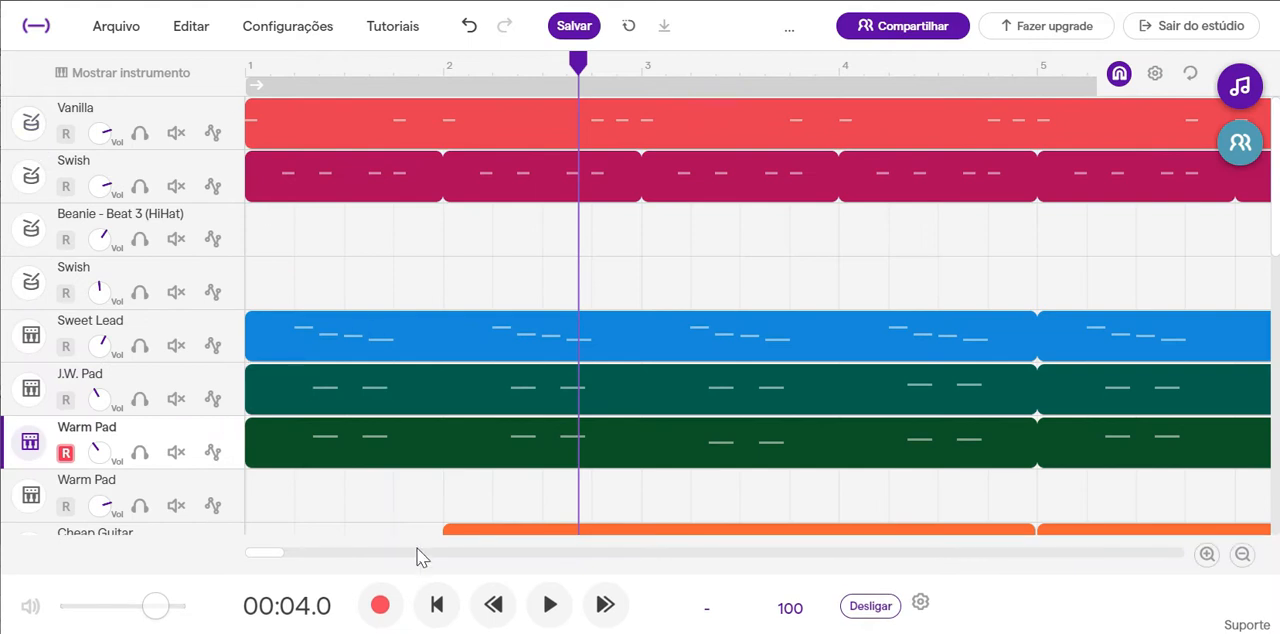
Play the mix from the start of the song and stop at the beginning of bar 3.
click(437, 605)
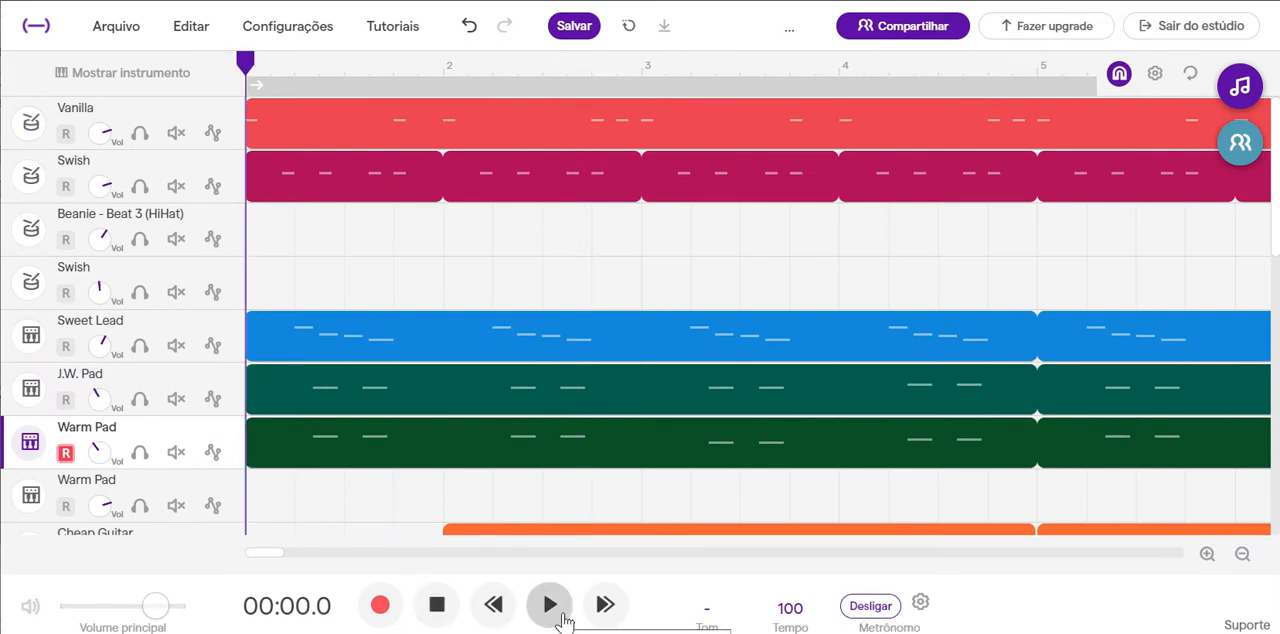
click(550, 606)
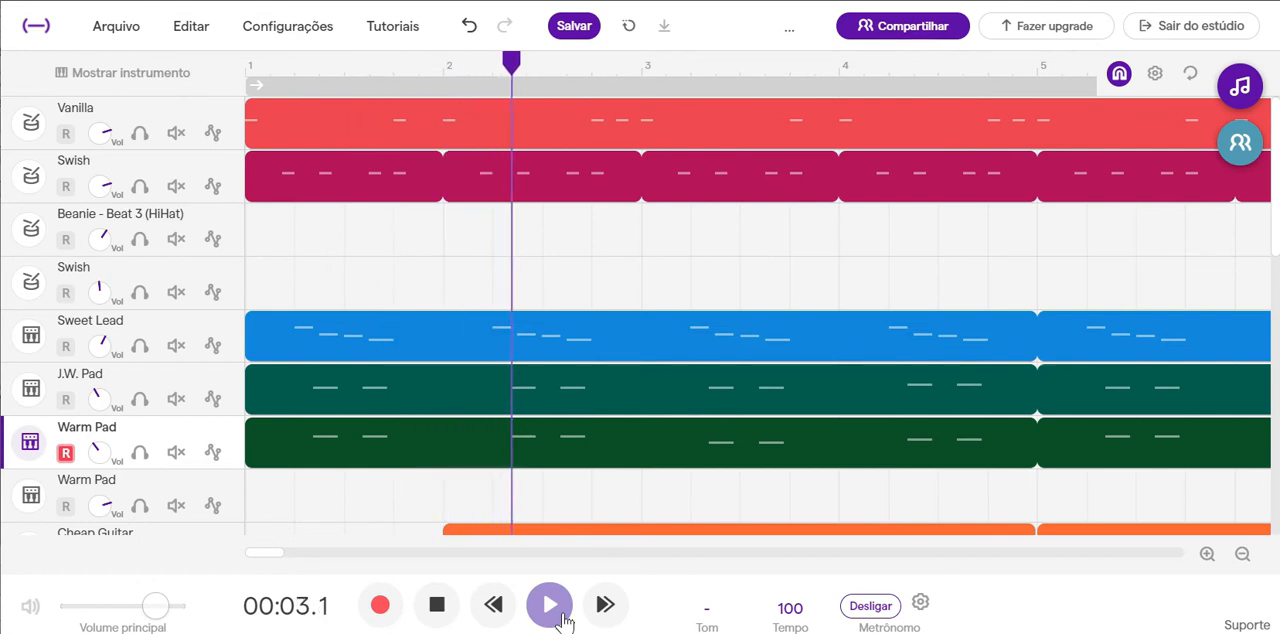
click(444, 609)
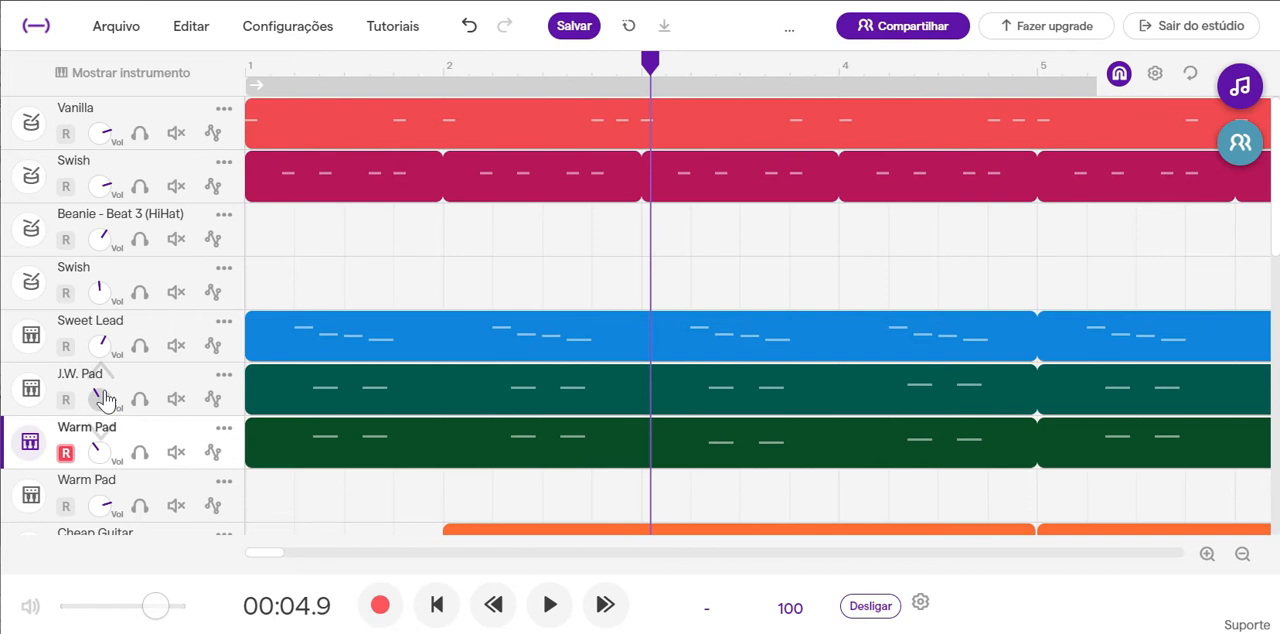
Lower the J.W. Pad track's volume to about a quarter and play the mix from the start into bar 5.
drag(98, 399, 94, 426)
click(437, 605)
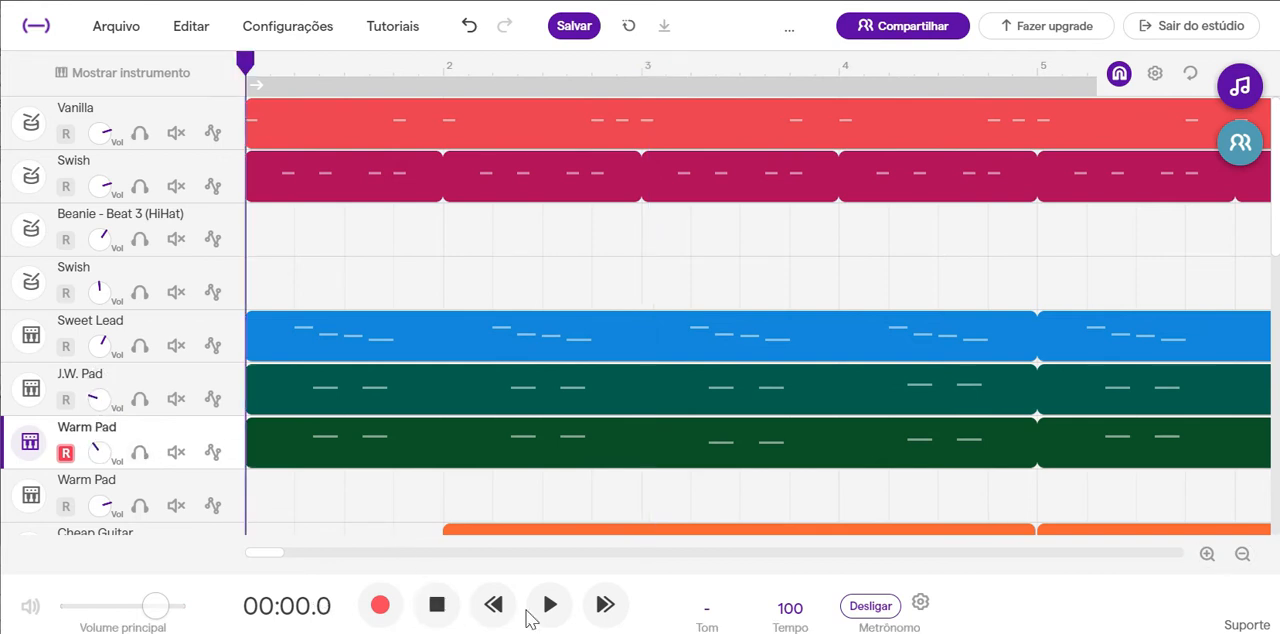
click(550, 606)
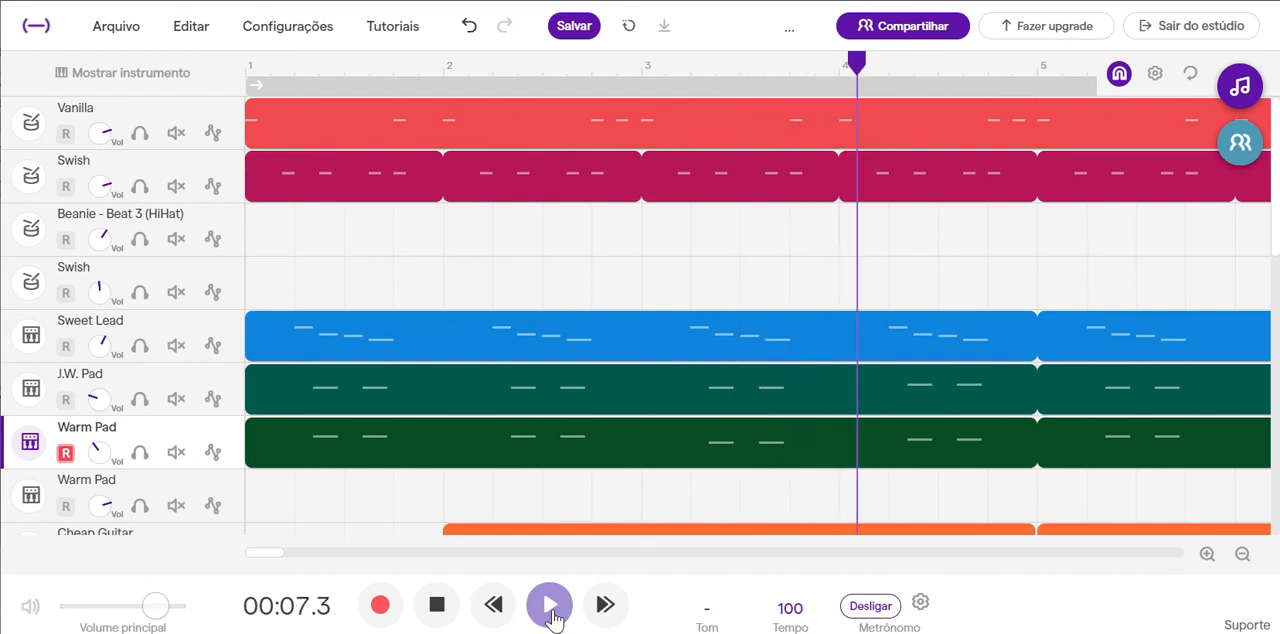
click(437, 605)
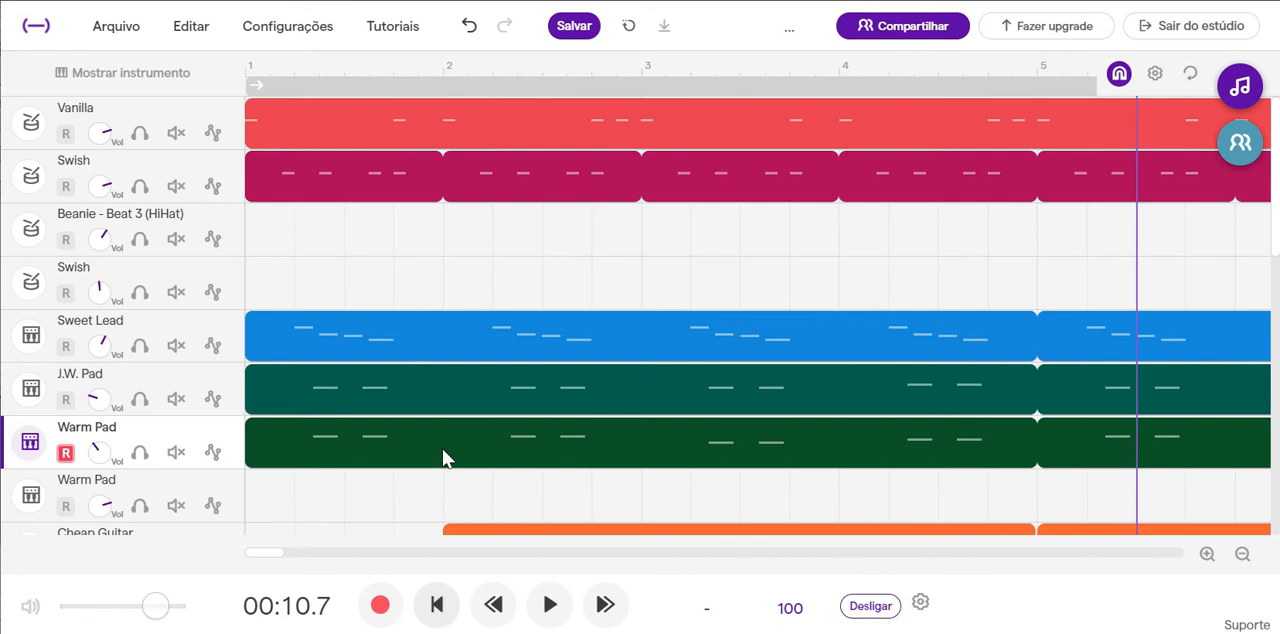
Slightly lower the volume of the Cheap Guitar track.
scroll(437, 368, down, 3)
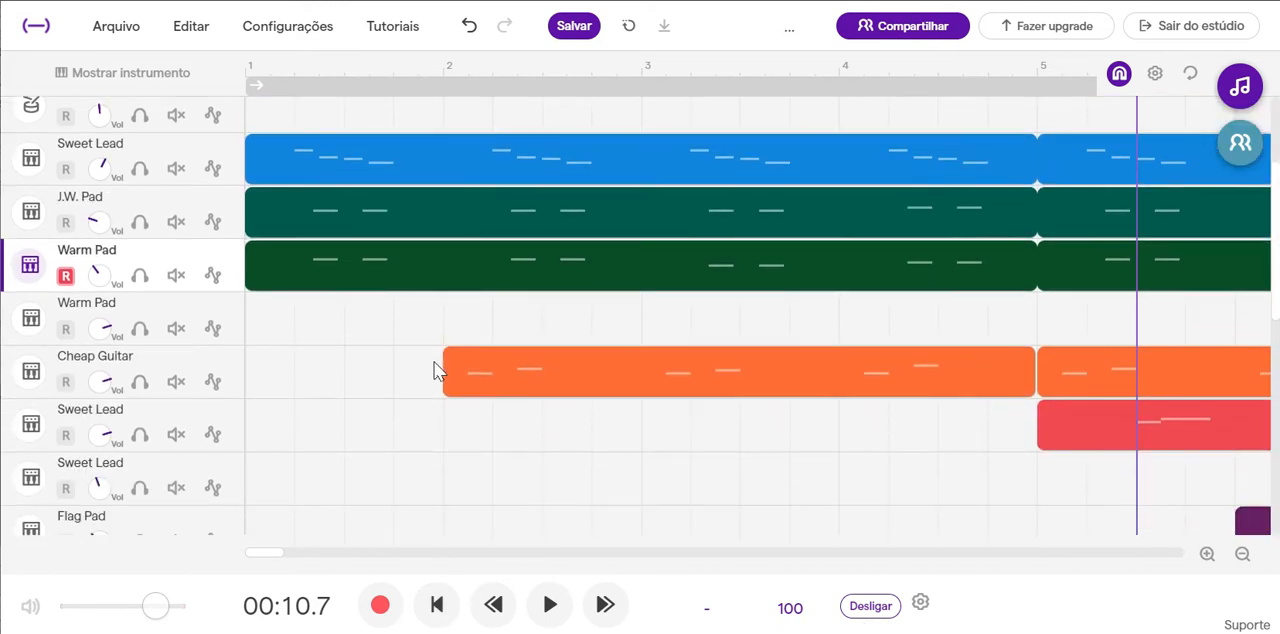
mouse_move(580, 354)
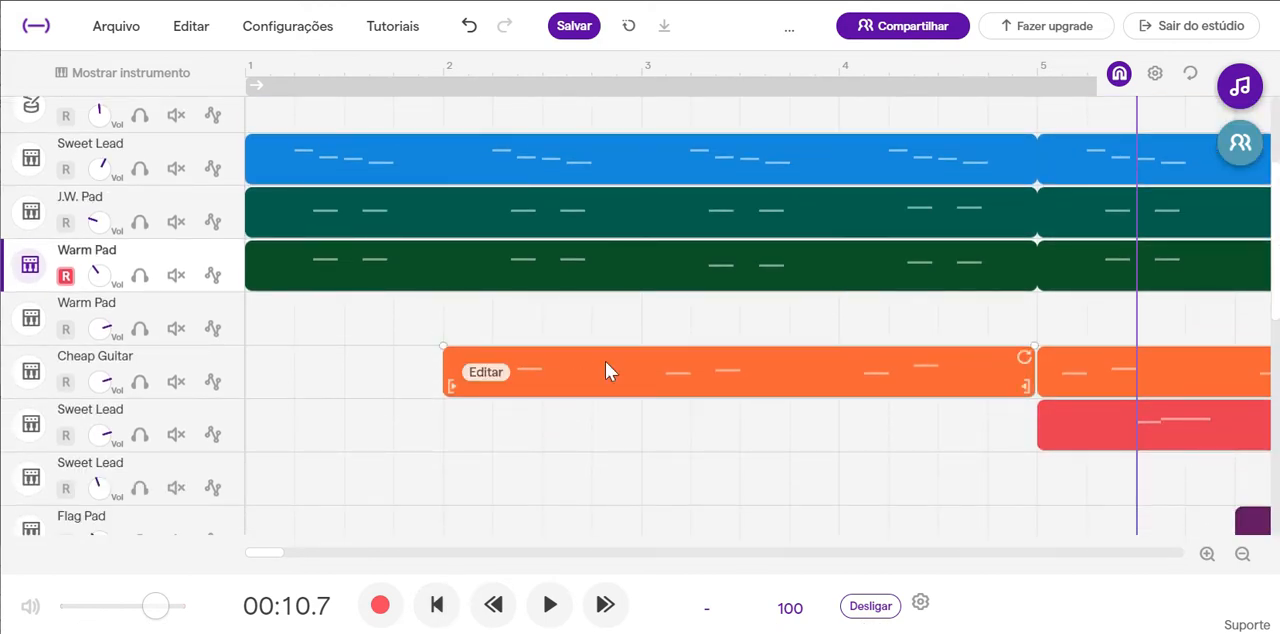
scroll(605, 370, right, 5)
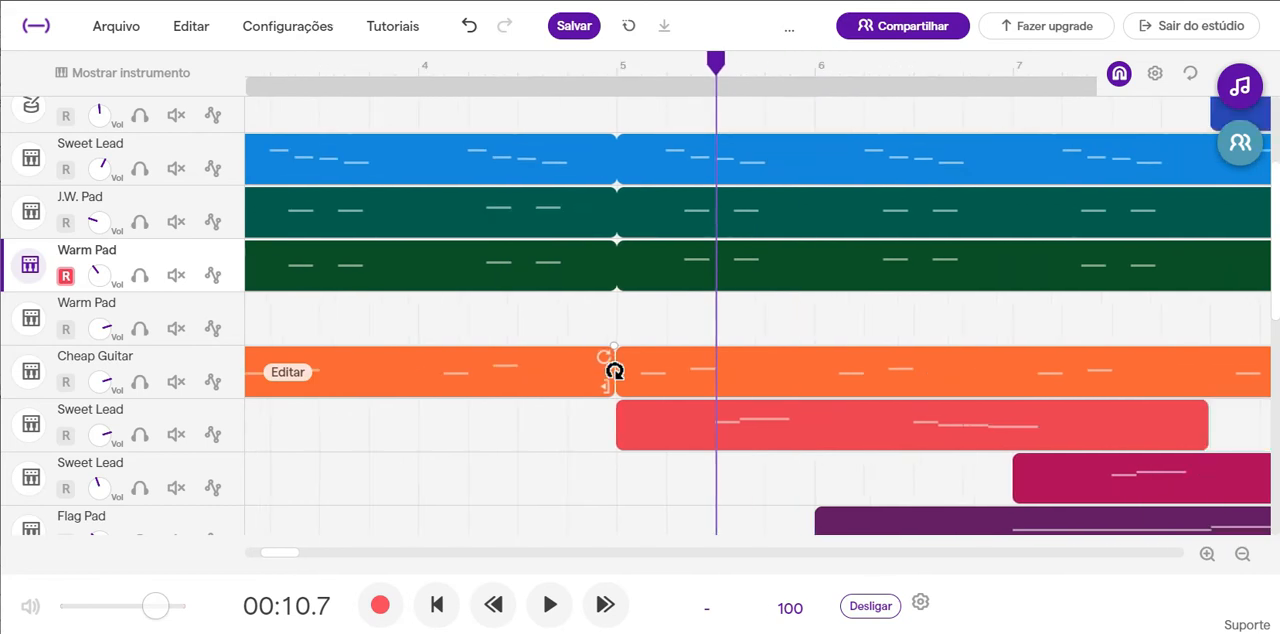
scroll(606, 366, left, 1)
scroll(606, 366, left, 1)
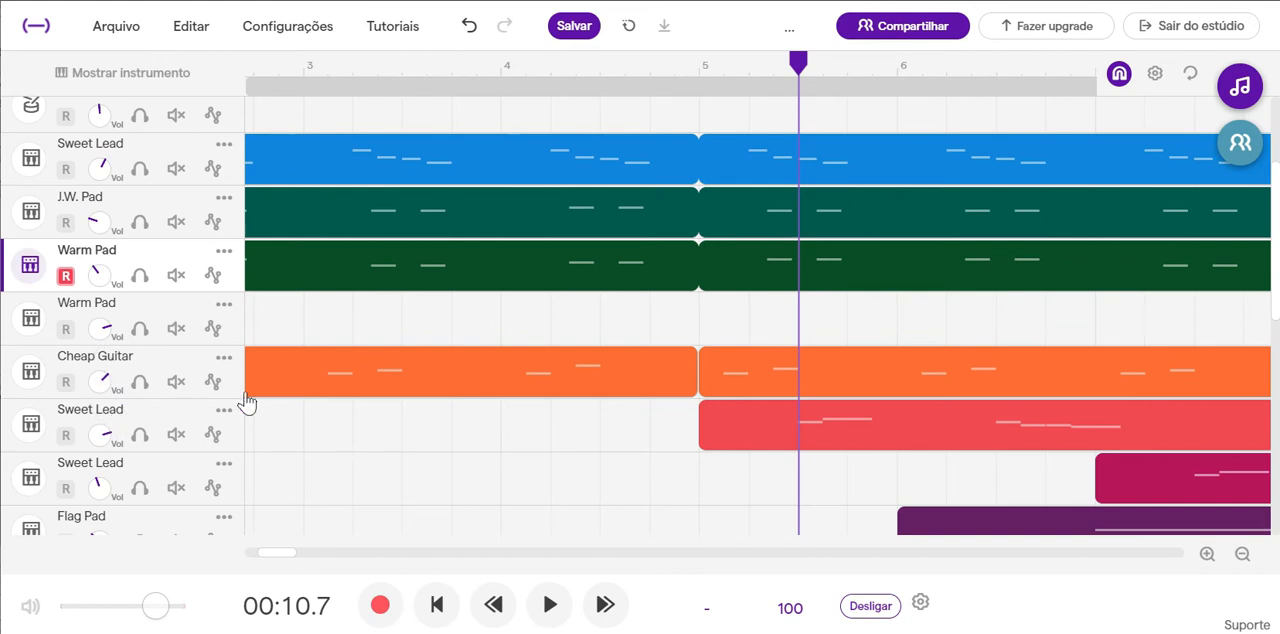
mouse_move(320, 394)
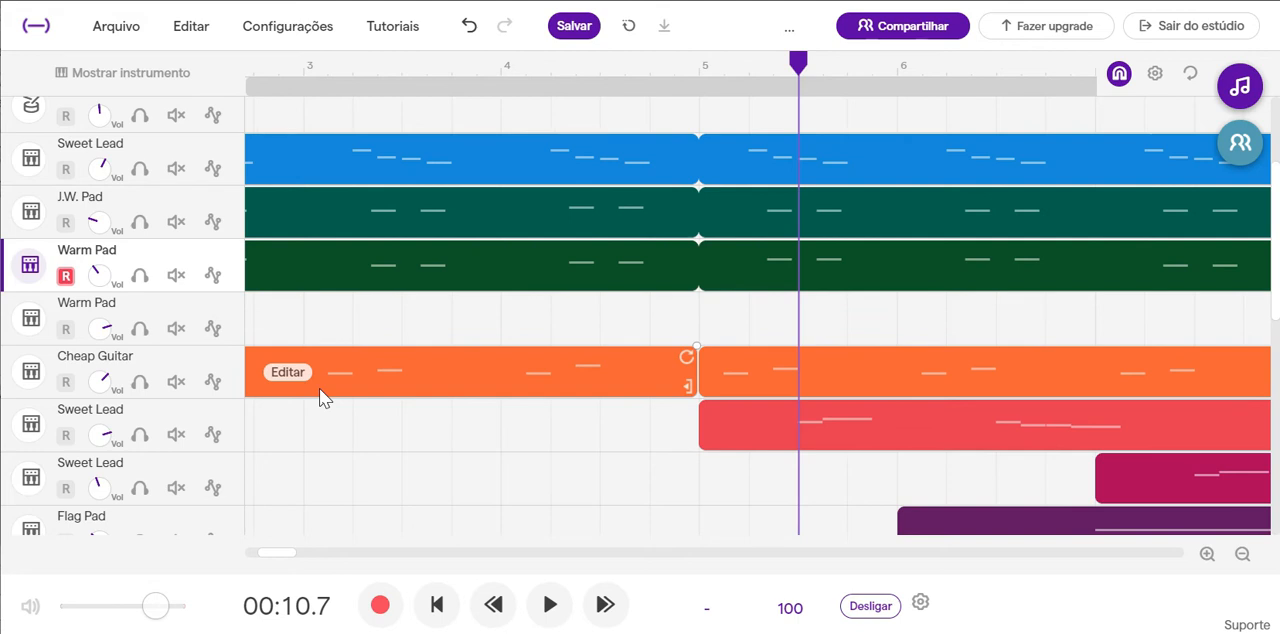
mouse_move(194, 372)
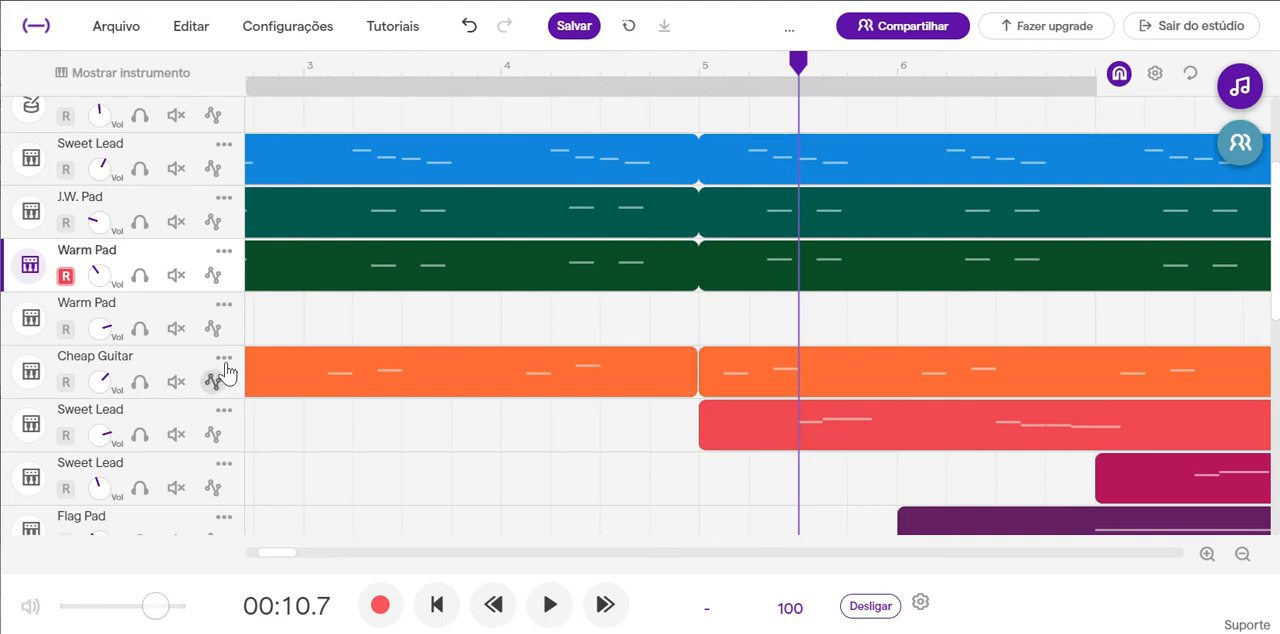
Duplicate the Cheap Guitar track together with its regions.
click(212, 328)
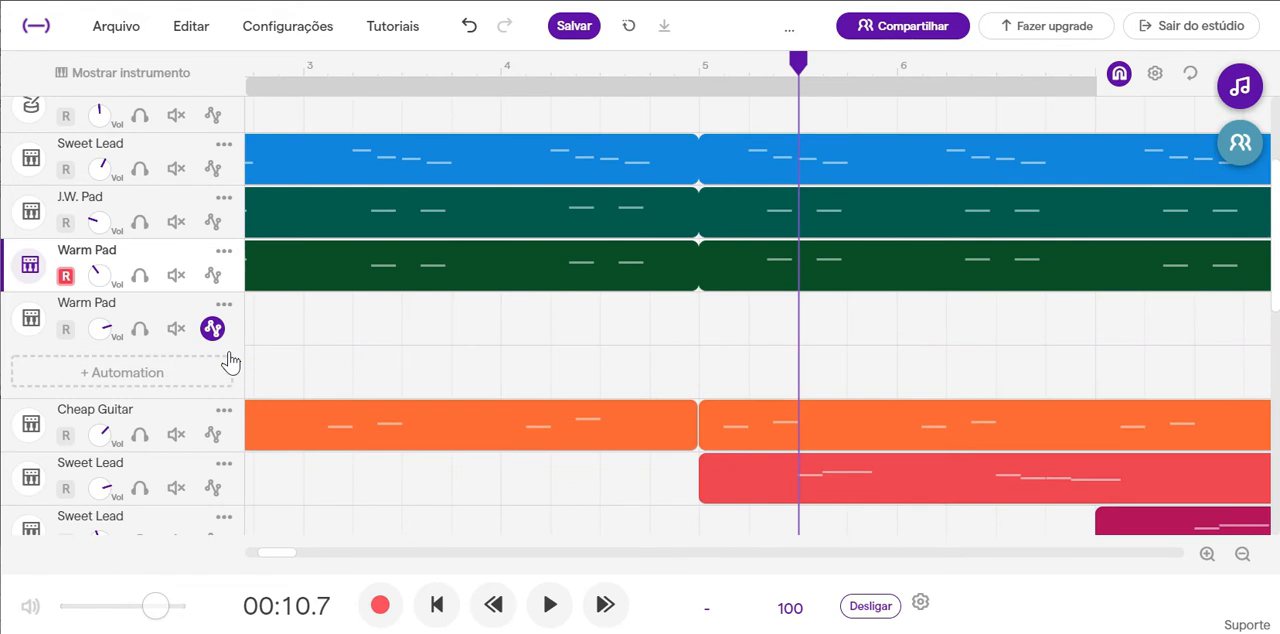
click(229, 360)
click(226, 357)
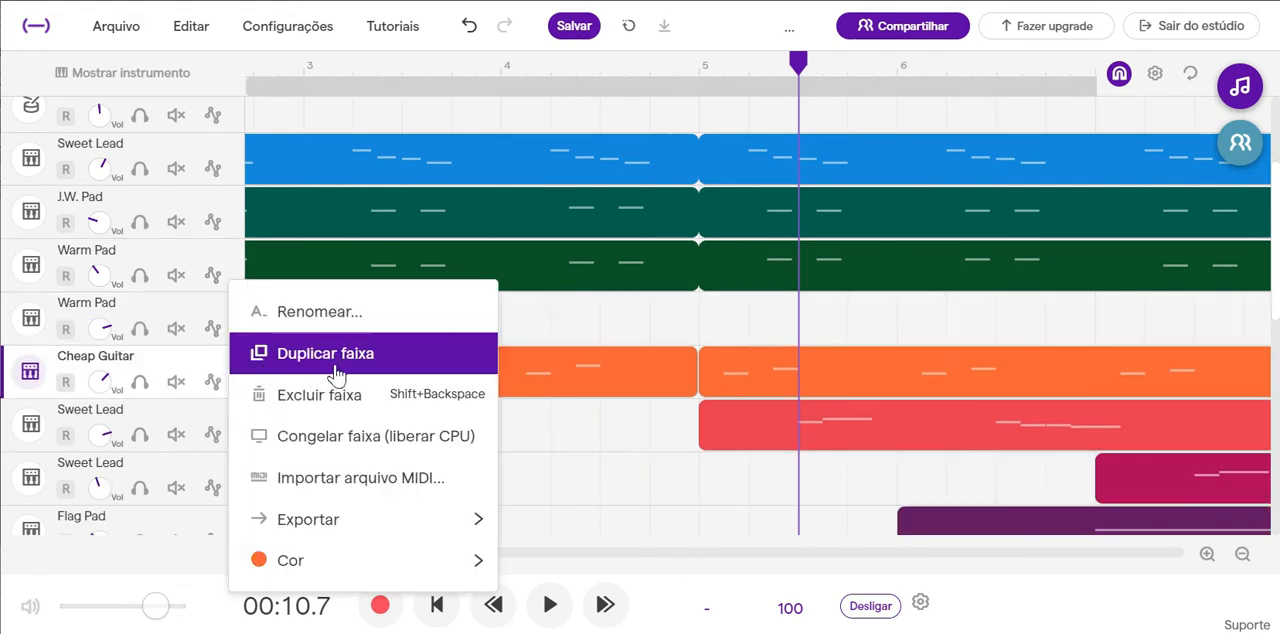
scroll(335, 368, down, 5)
scroll(317, 290, up, 3)
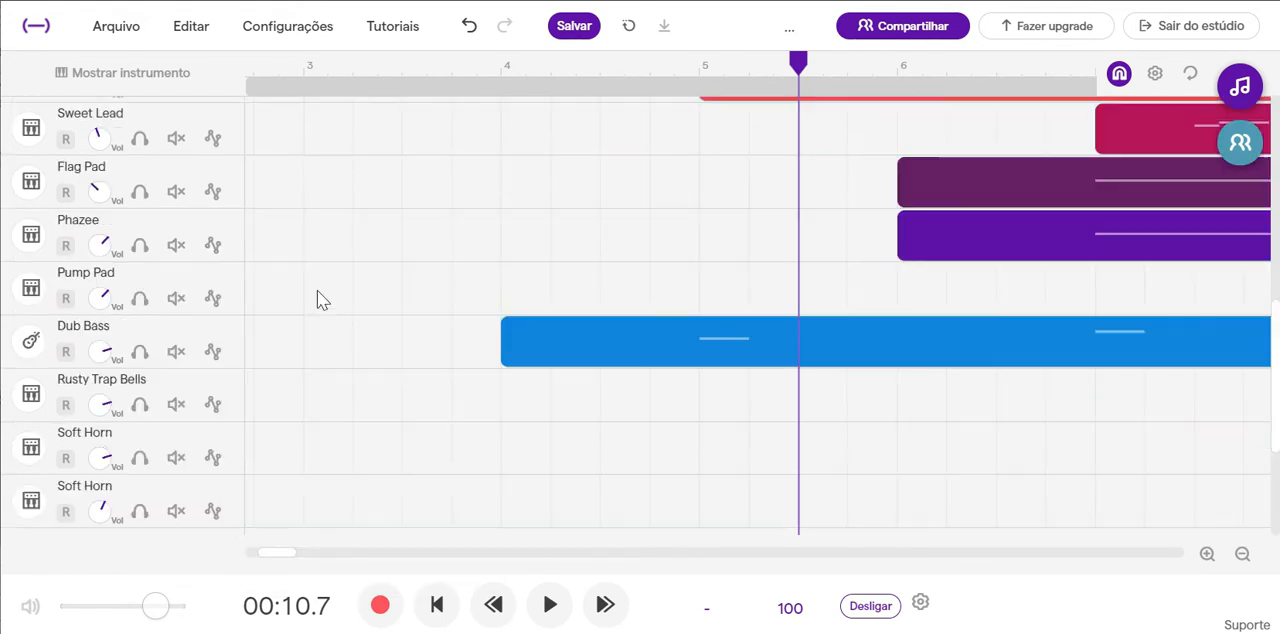
scroll(317, 290, up, 4)
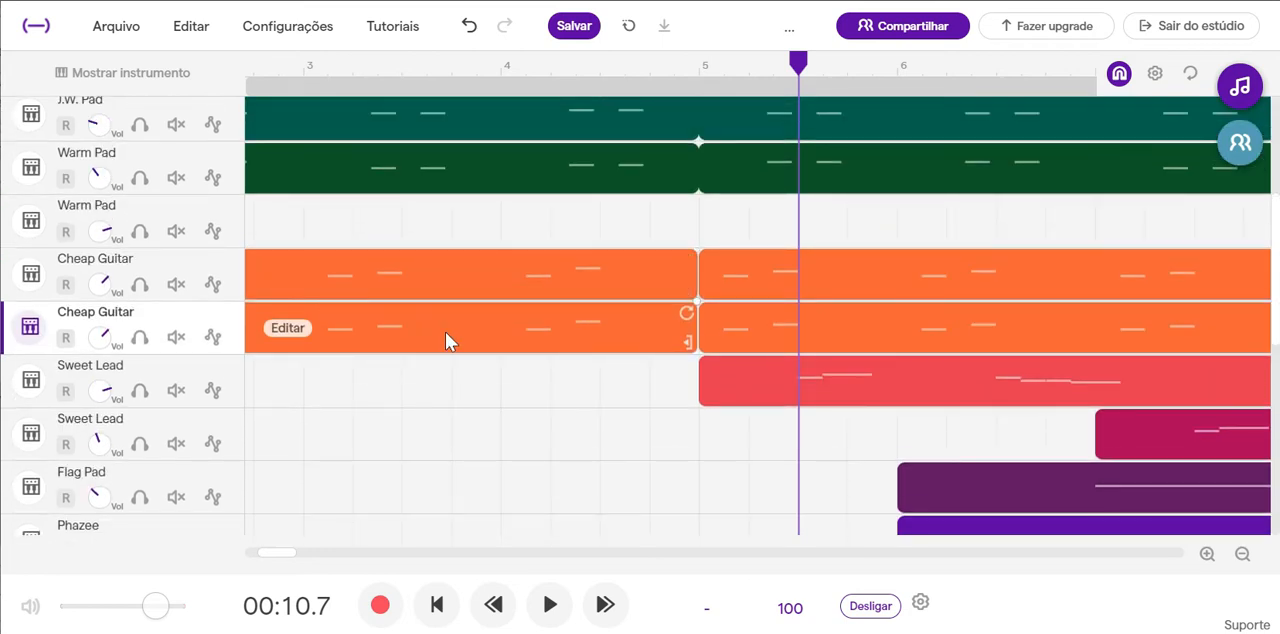
Delete the lower note of each pair in bars 2 to 4 of the duplicated Cheap Guitar's first region.
scroll(445, 332, left, 3)
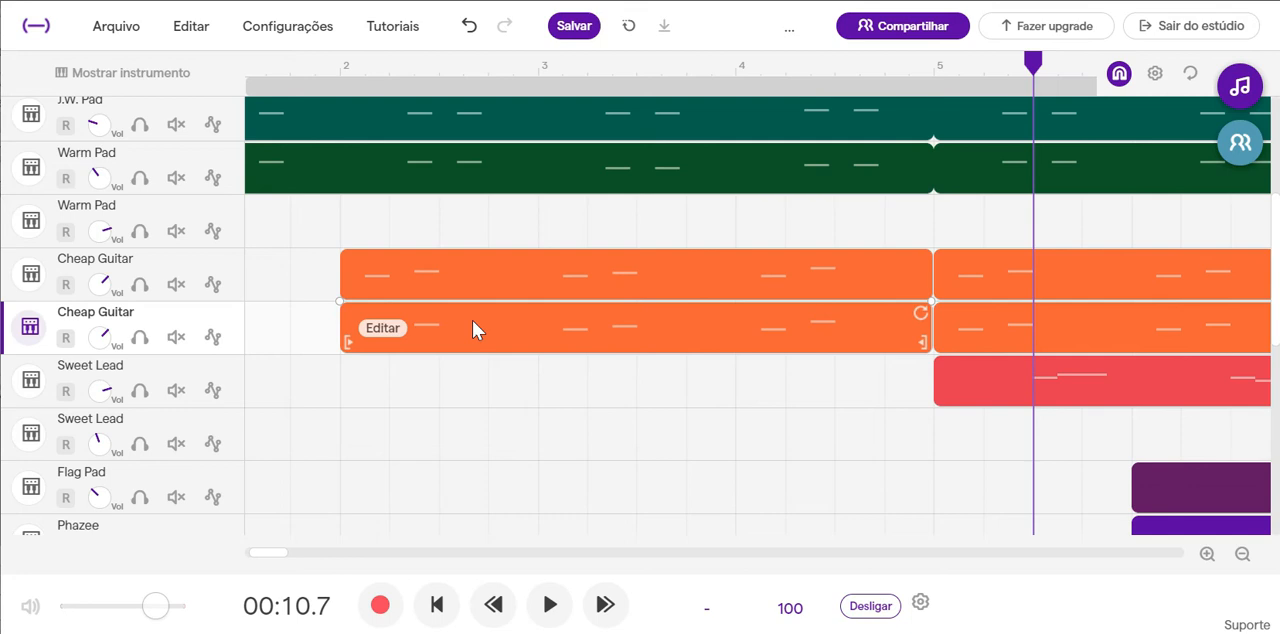
right_click(476, 331)
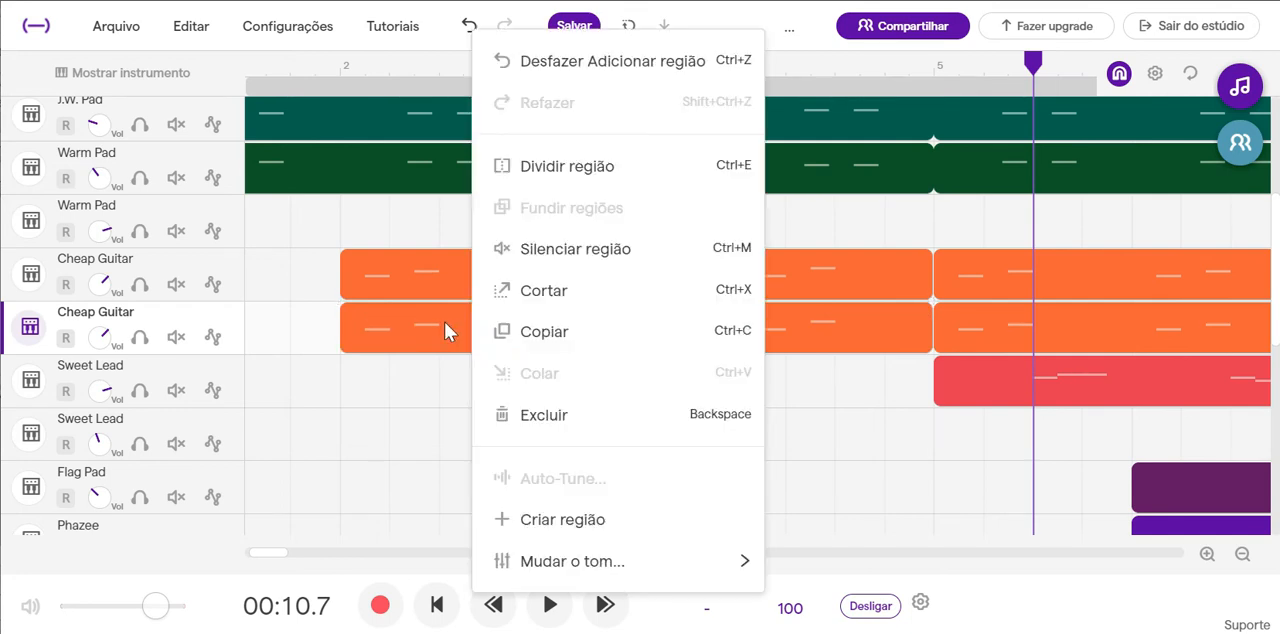
click(444, 332)
double_click(446, 331)
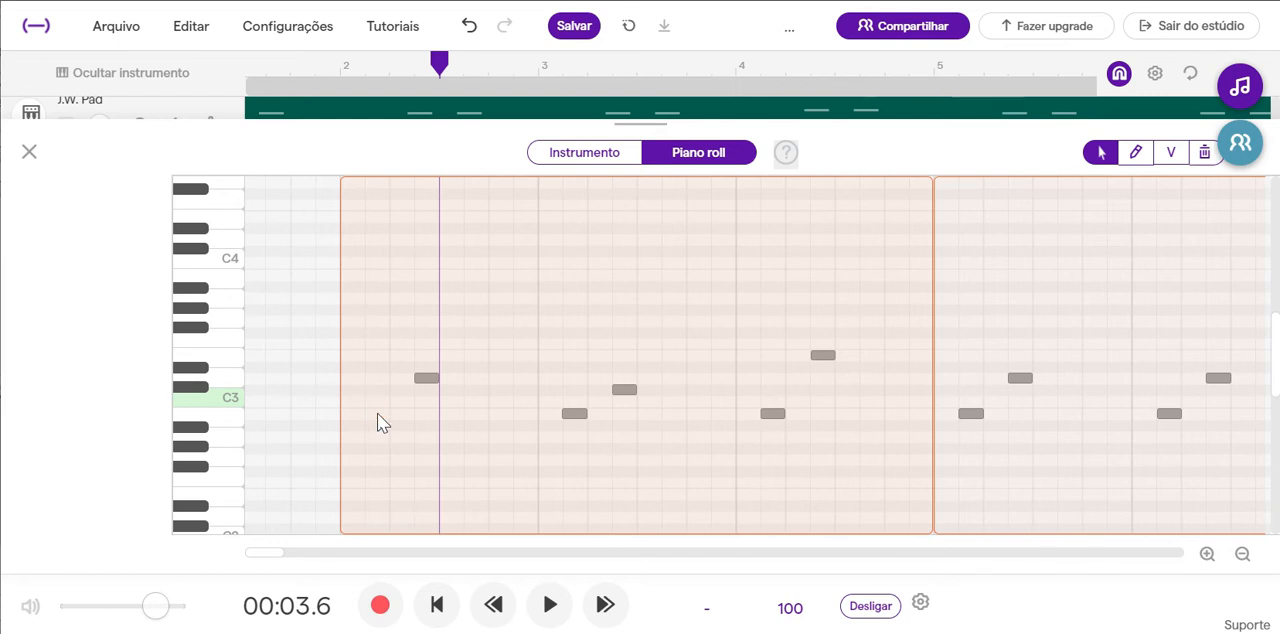
click(576, 414)
key(Delete)
scroll(776, 413, right, 2)
scroll(777, 414, right, 4)
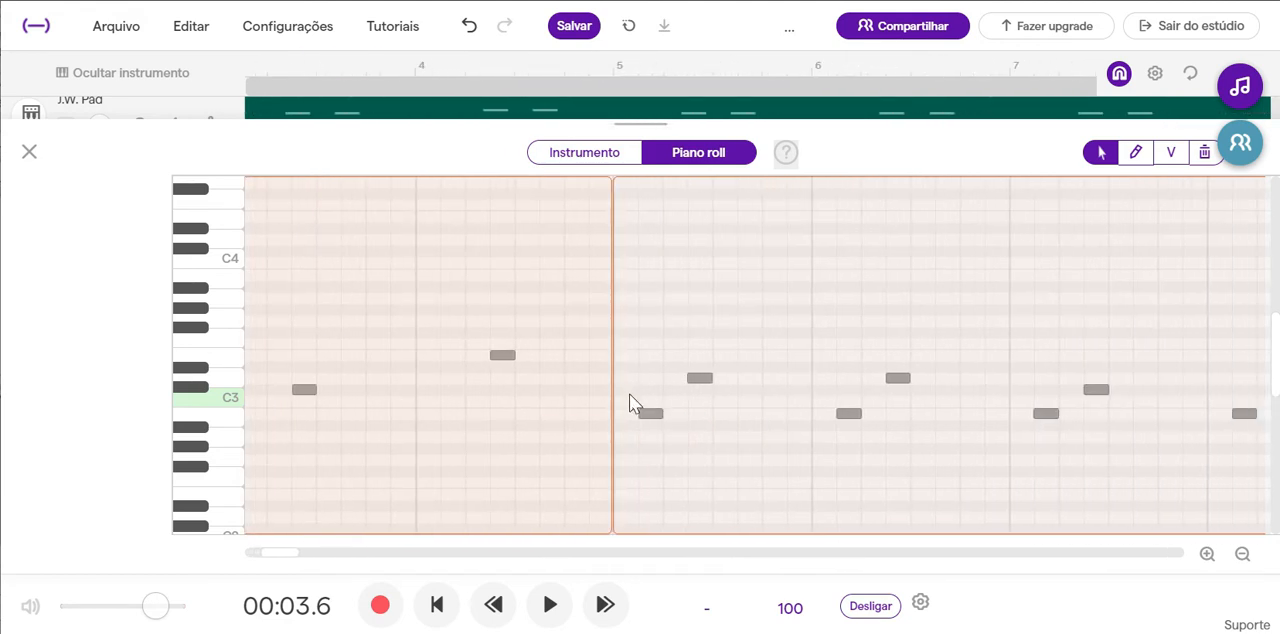
Delete the lower notes in bars 5 to 8 of the duplicated Cheap Guitar track and close the piano roll.
drag(629, 394, 1046, 474)
key(Delete)
scroll(1046, 474, right, 5)
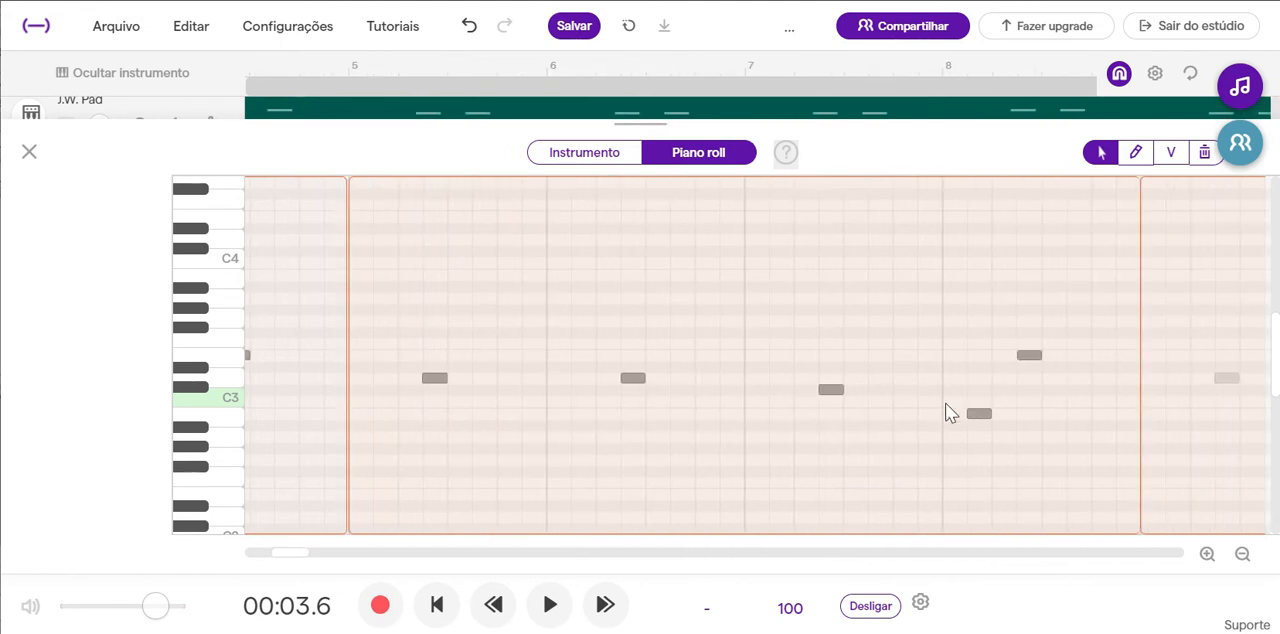
key(Delete)
click(30, 153)
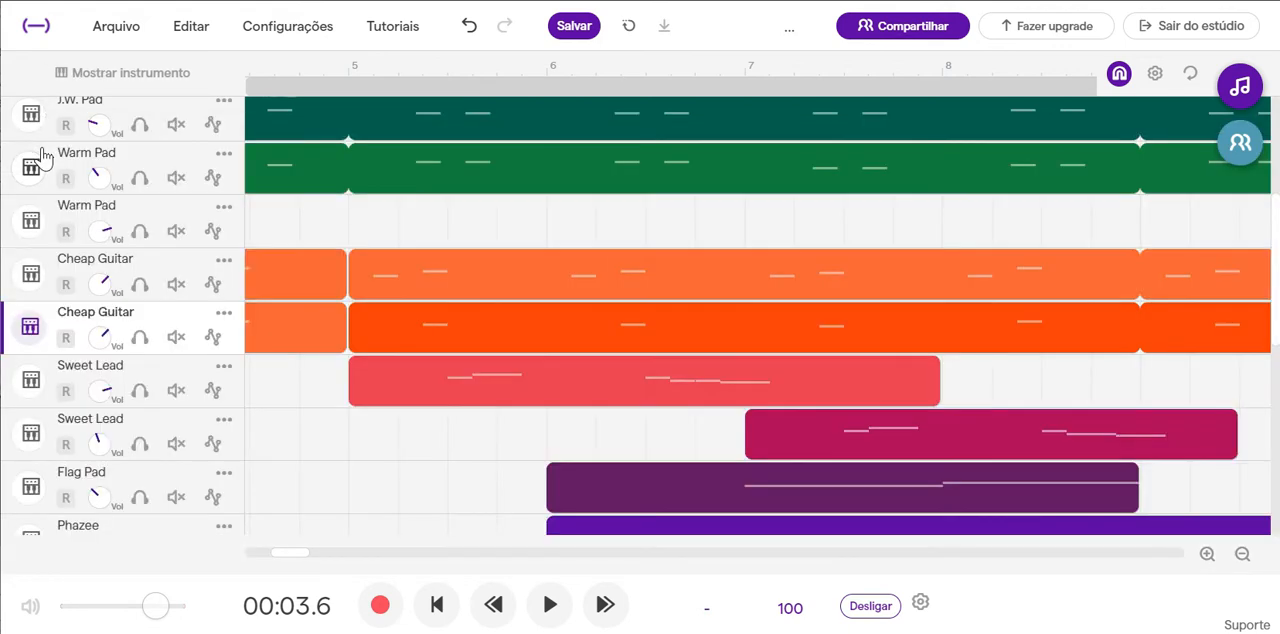
Shift the duplicated Cheap Guitar's regions about one and a half beats later and play the mix from bar 5 into bar 8.
drag(447, 324, 529, 336)
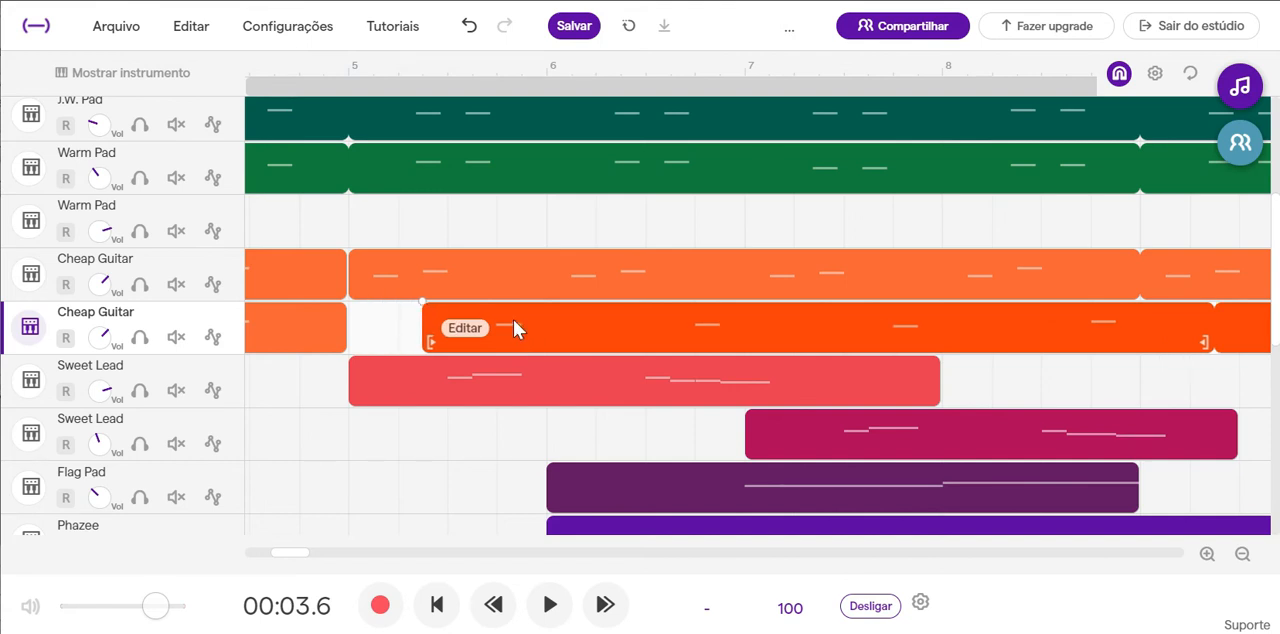
click(344, 68)
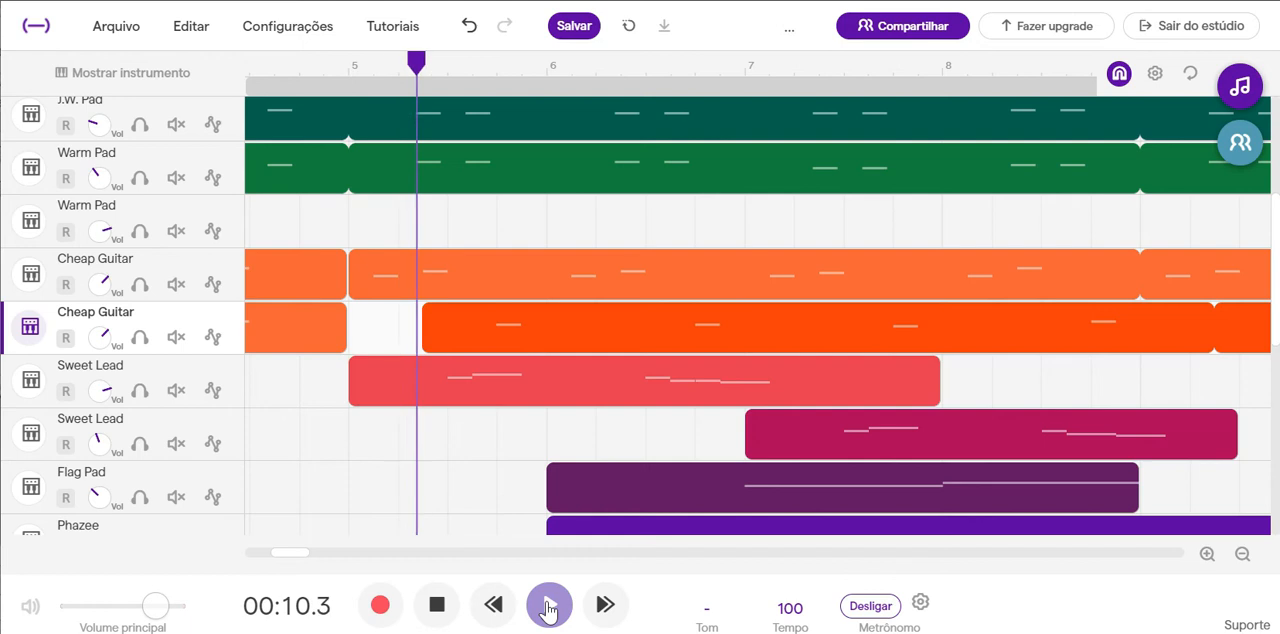
click(437, 608)
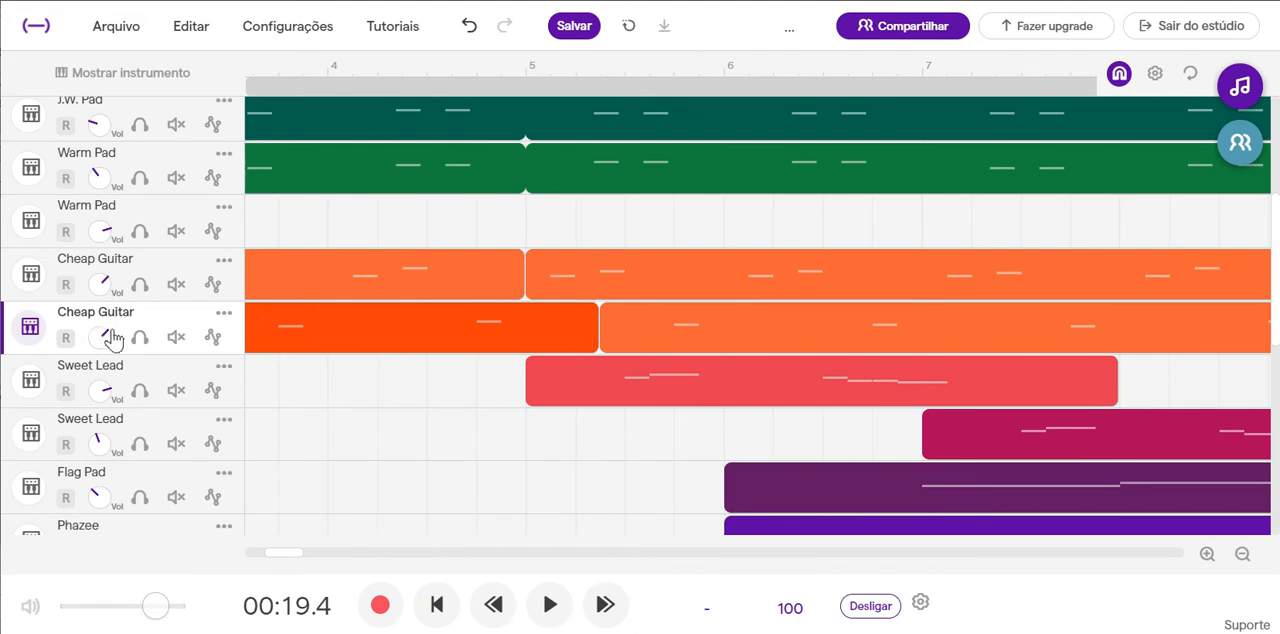
Lower the duplicated Cheap Guitar's volume to under a quarter and move its region starting in bar 5 about one beat later.
drag(82, 343, 47, 382)
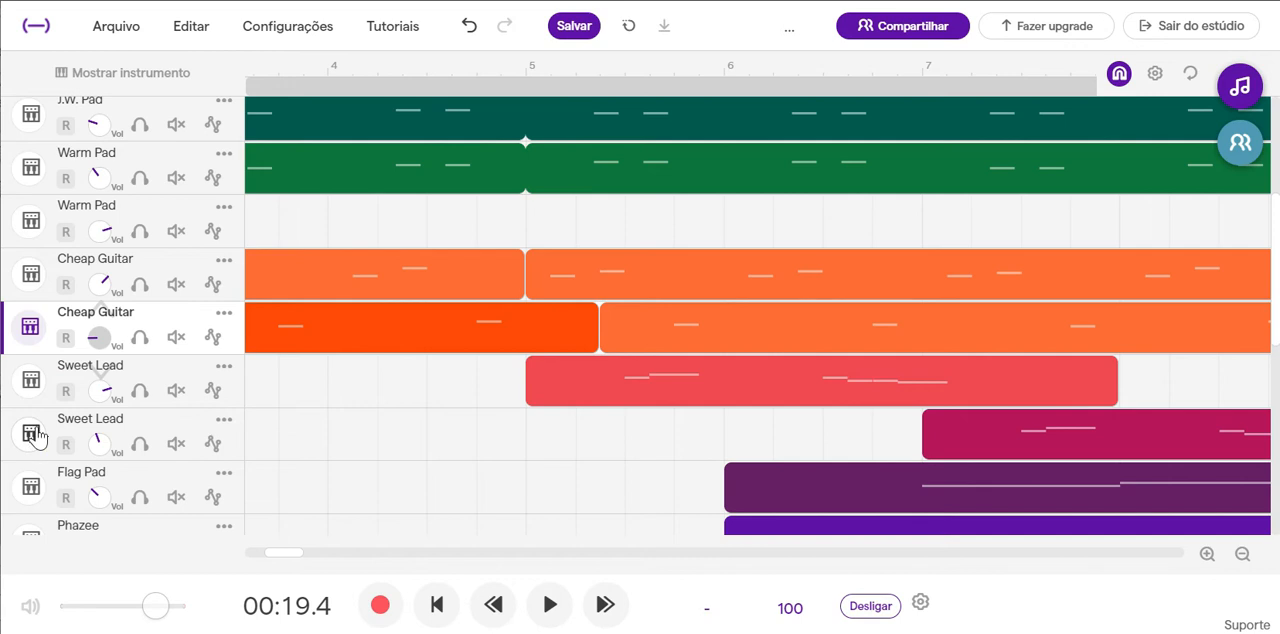
drag(658, 343, 729, 360)
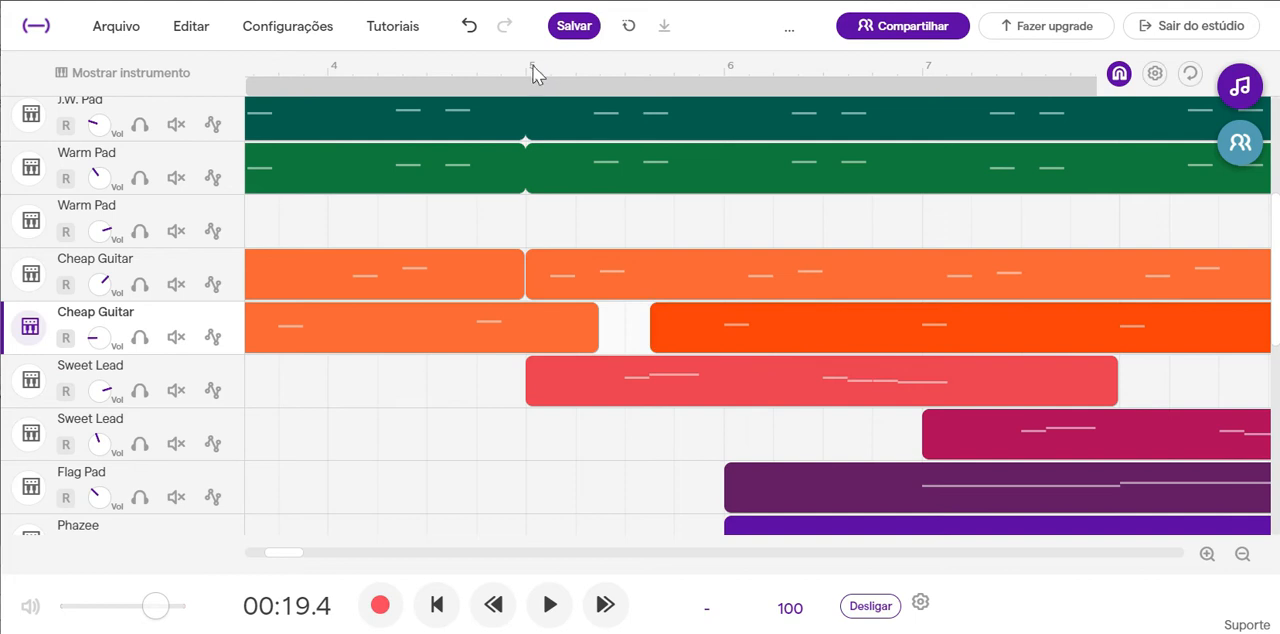
Play the mix from bar 5 into bar 6 to check the delayed duplicate's timing.
click(526, 66)
click(550, 607)
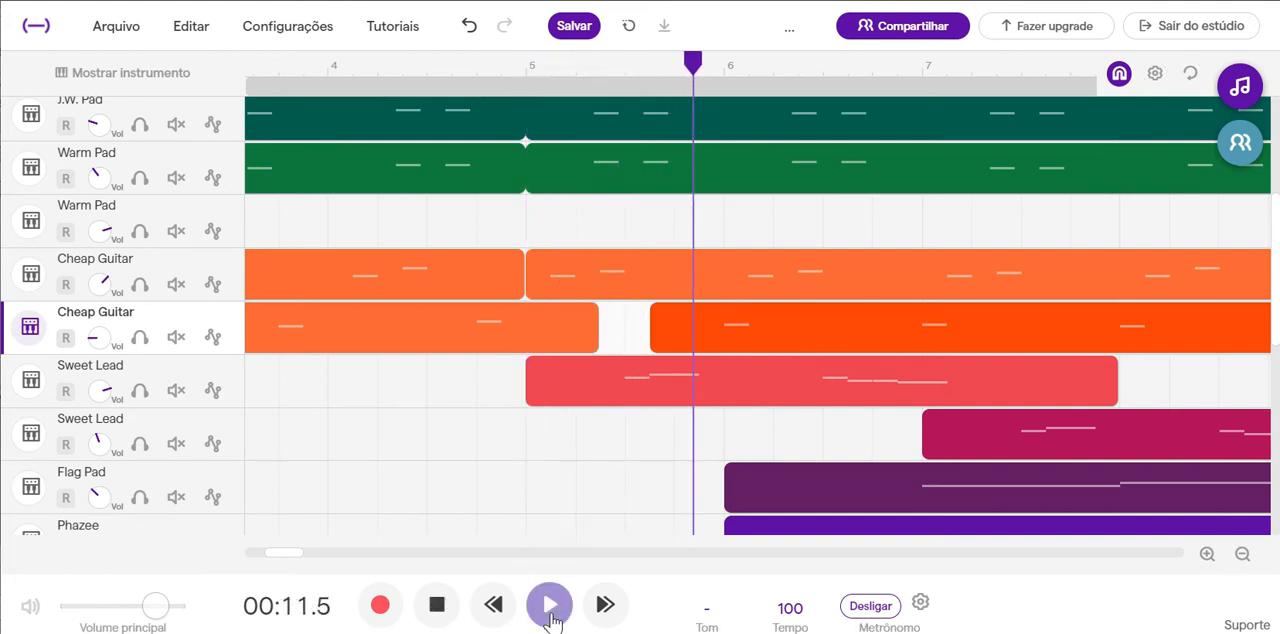
click(439, 607)
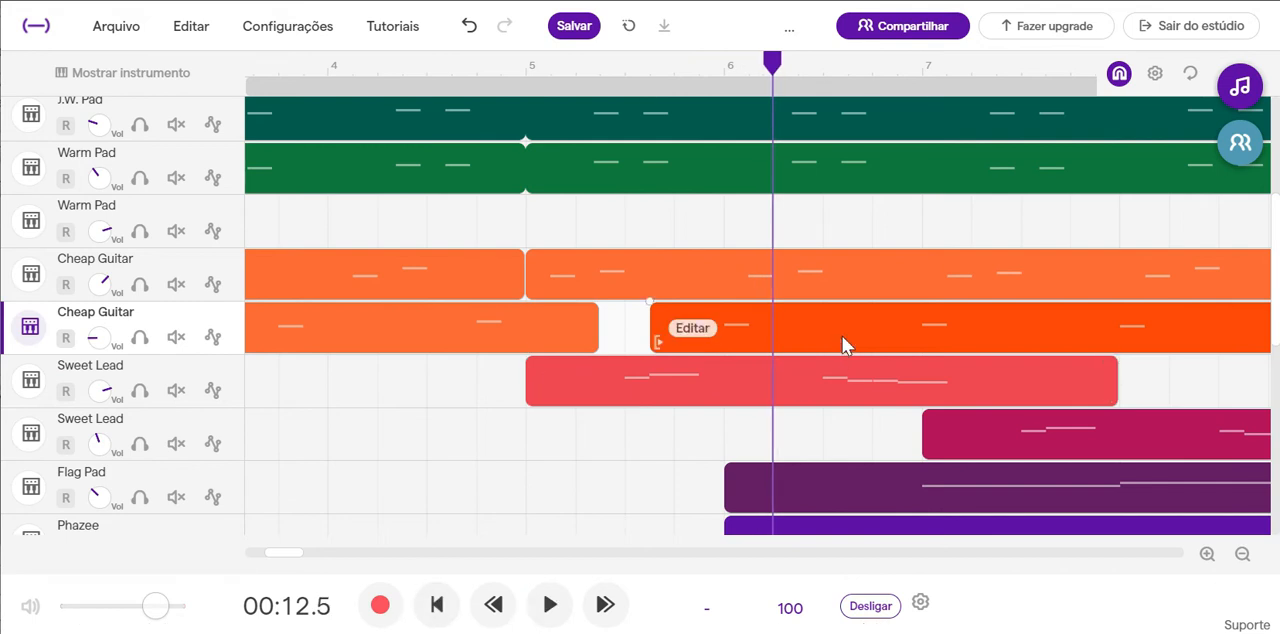
Move the duplicated Cheap Guitar's region in bar 5 a quarter beat earlier and play the mix from bar 5.
mouse_move(831, 340)
mouse_down()
mouse_move(844, 356)
mouse_move(834, 349)
mouse_up()
scroll(834, 349, up, 2)
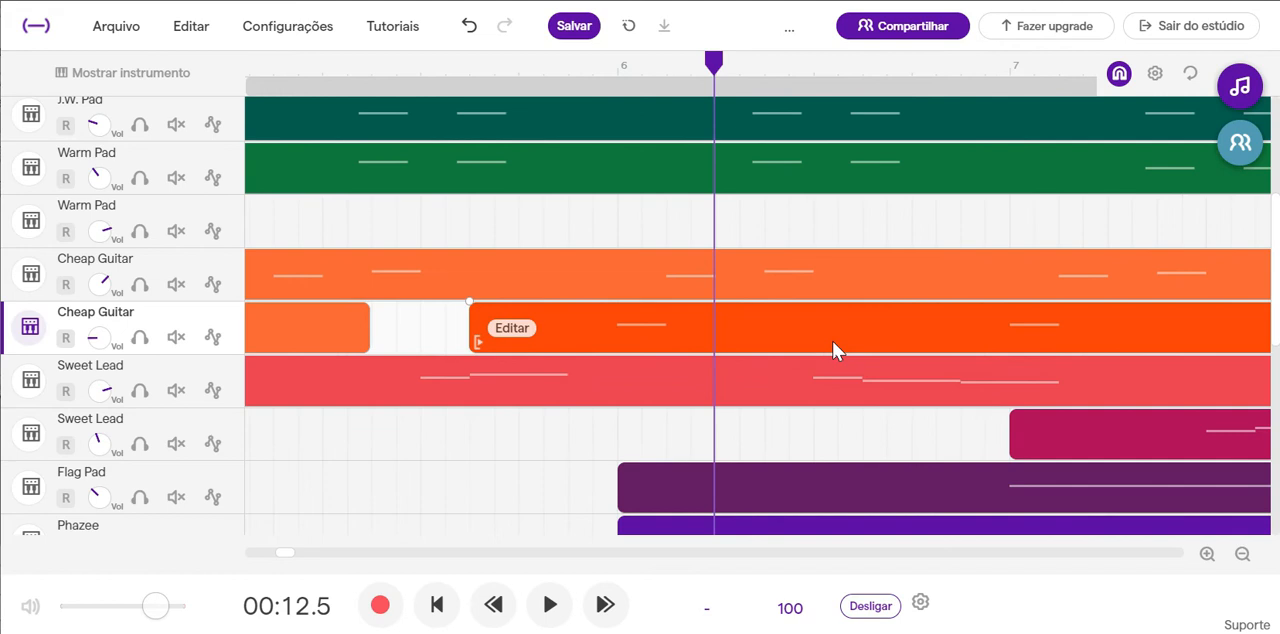
mouse_move(802, 337)
mouse_down()
mouse_move(792, 350)
mouse_move(779, 339)
mouse_up()
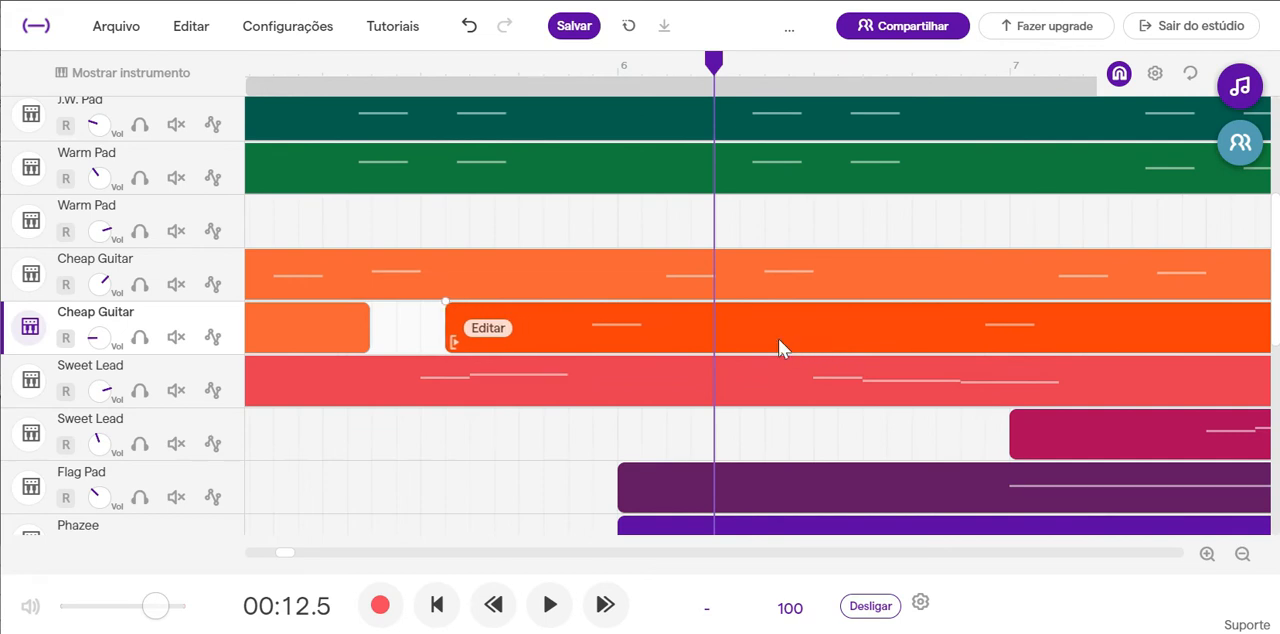
scroll(500, 290, left, 1)
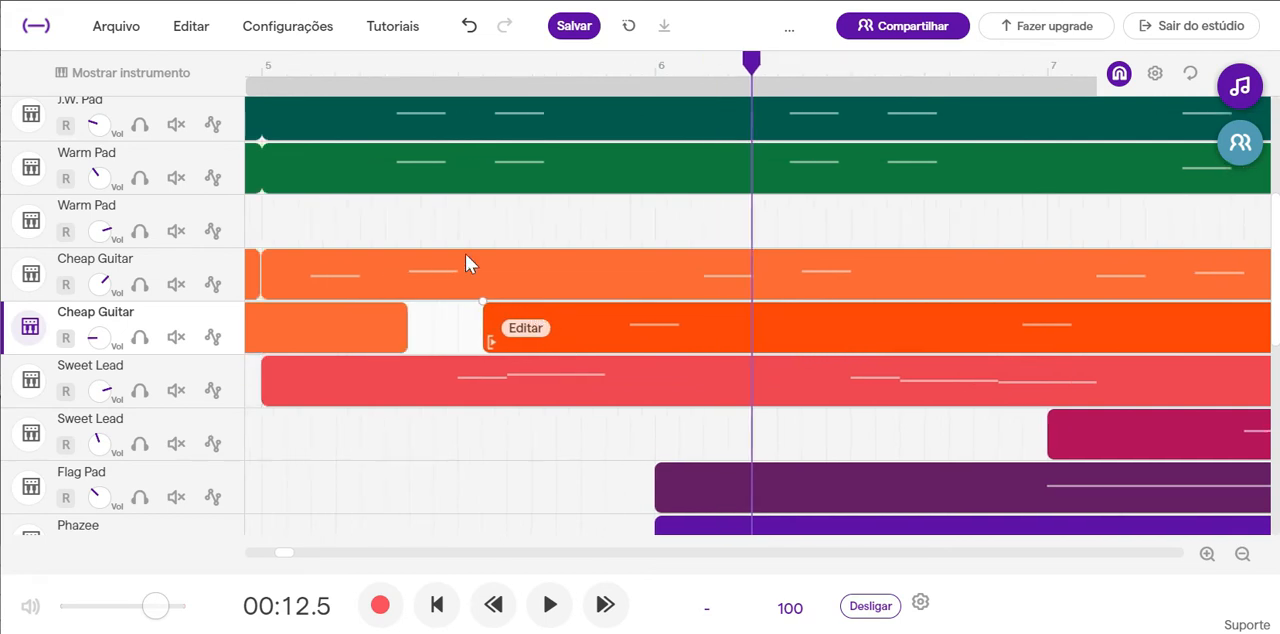
click(262, 62)
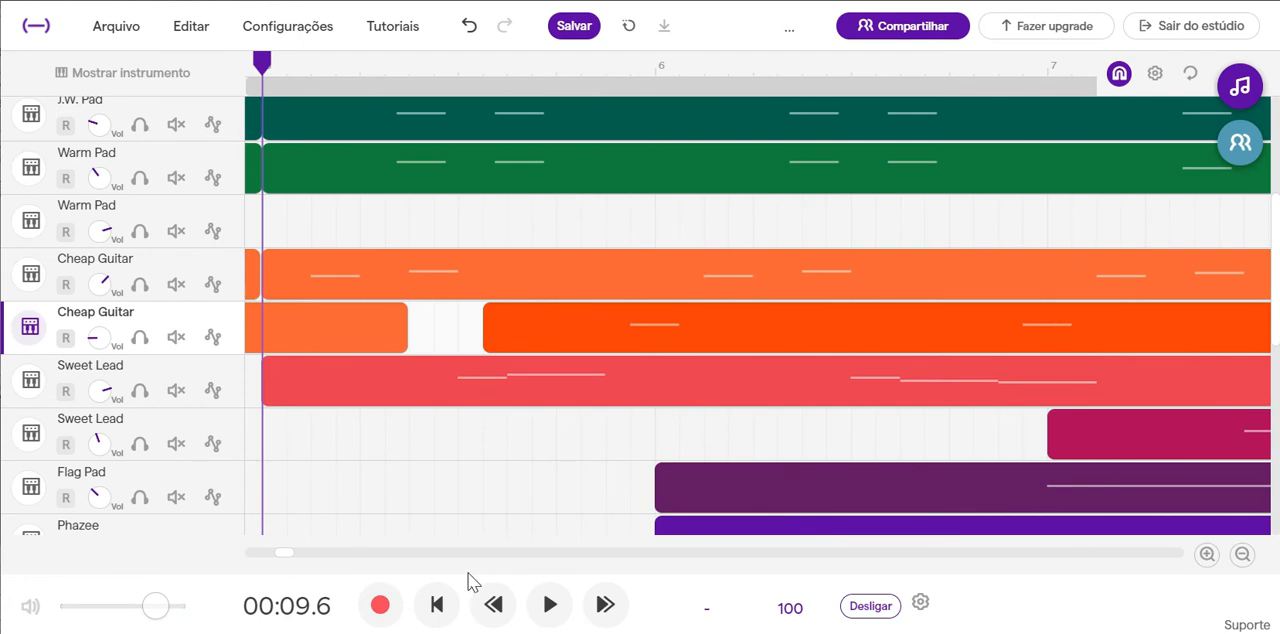
click(549, 606)
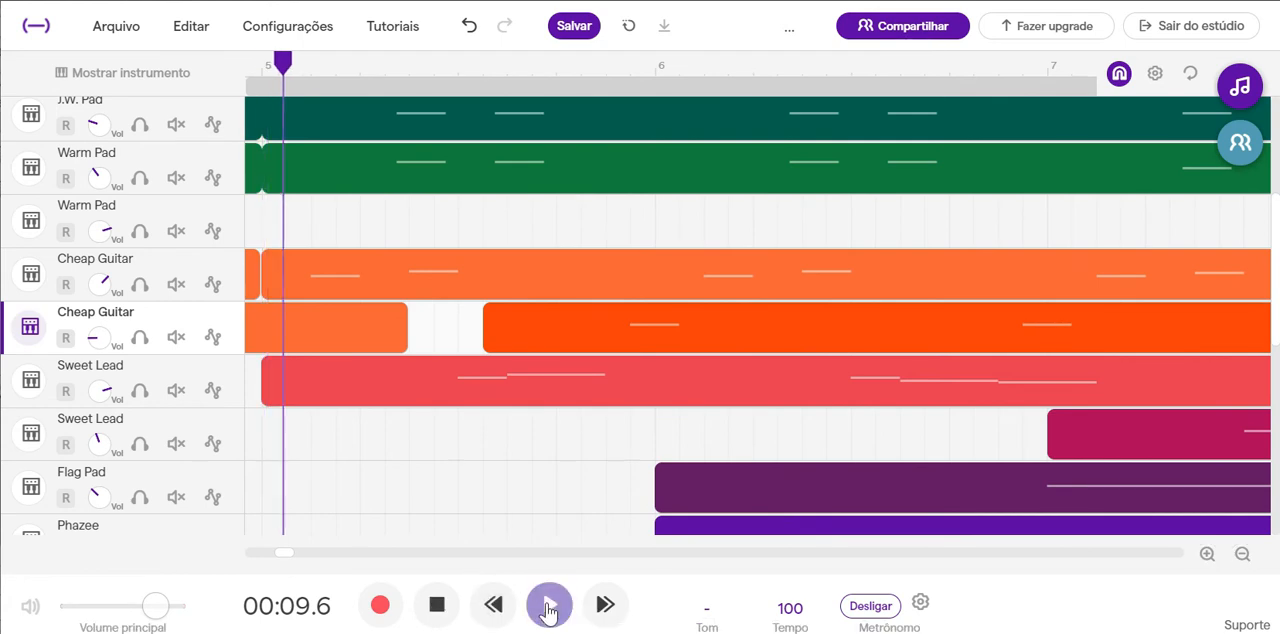
click(437, 606)
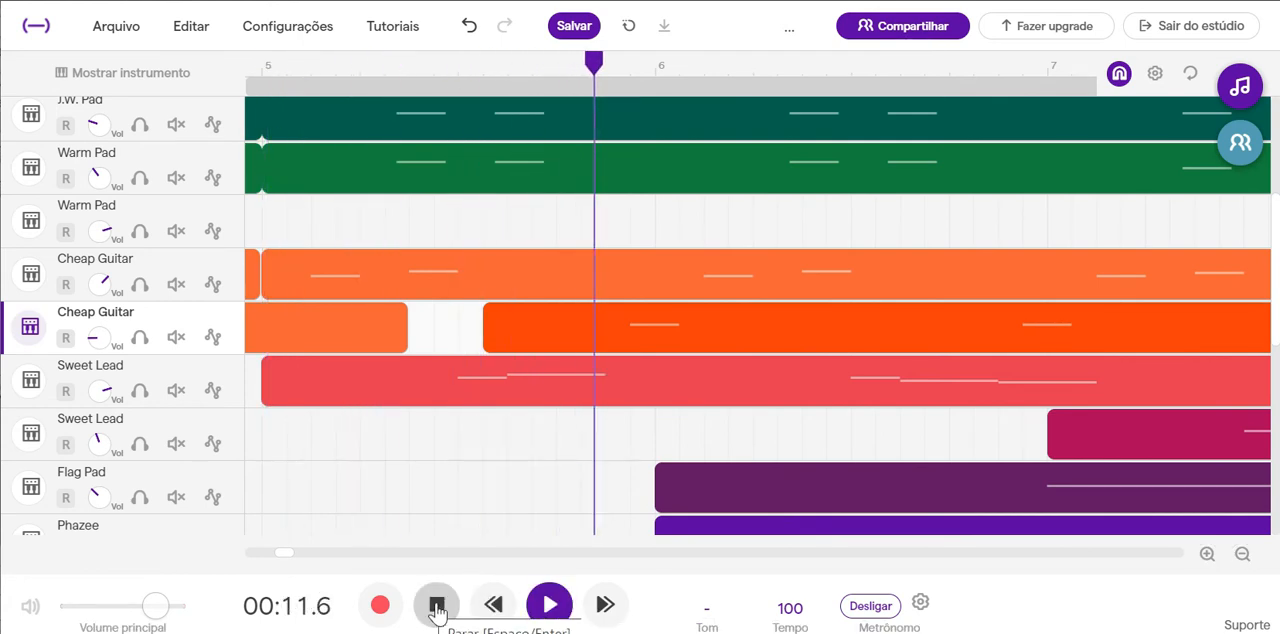
click(437, 606)
Move the duplicated Cheap Guitar's second region another quarter beat earlier, to the middle of bar 5, and play into bar 7.
mouse_move(866, 327)
mouse_down()
mouse_move(872, 345)
mouse_move(860, 343)
mouse_up()
click(550, 605)
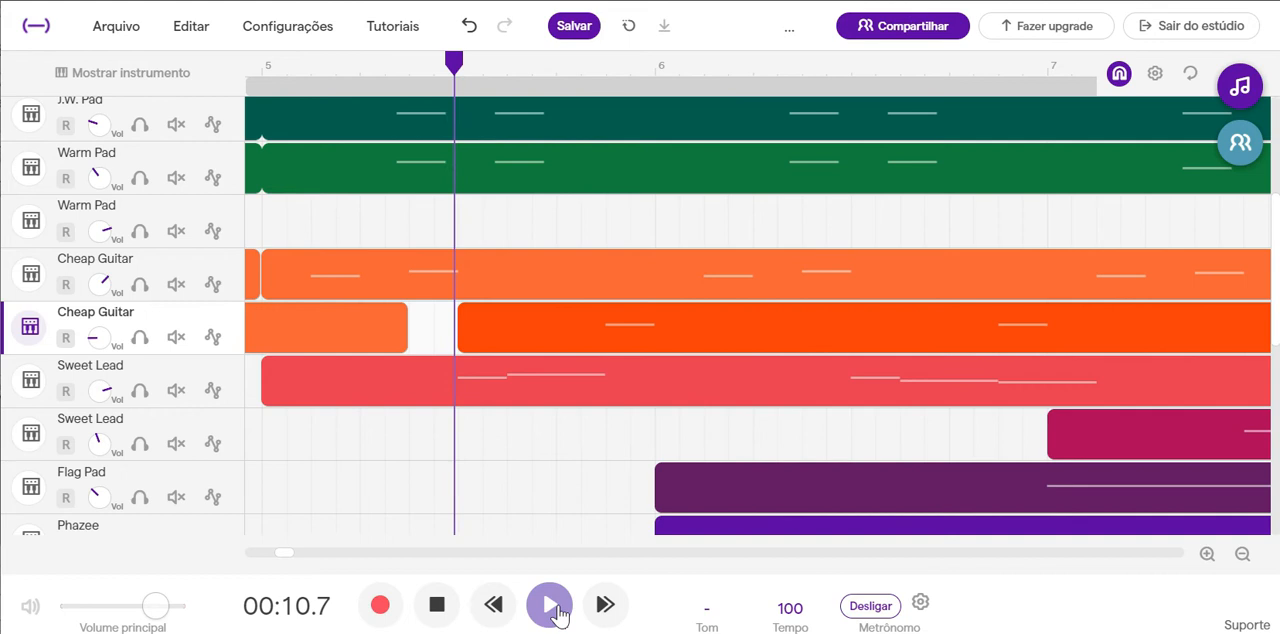
click(437, 606)
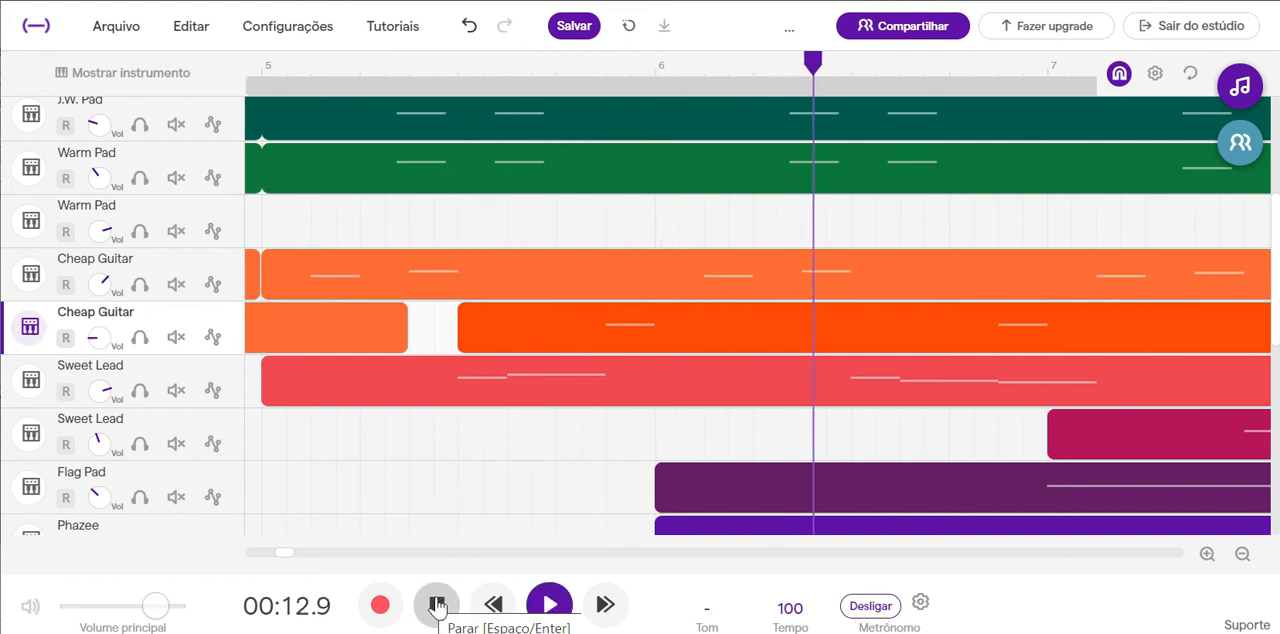
click(437, 606)
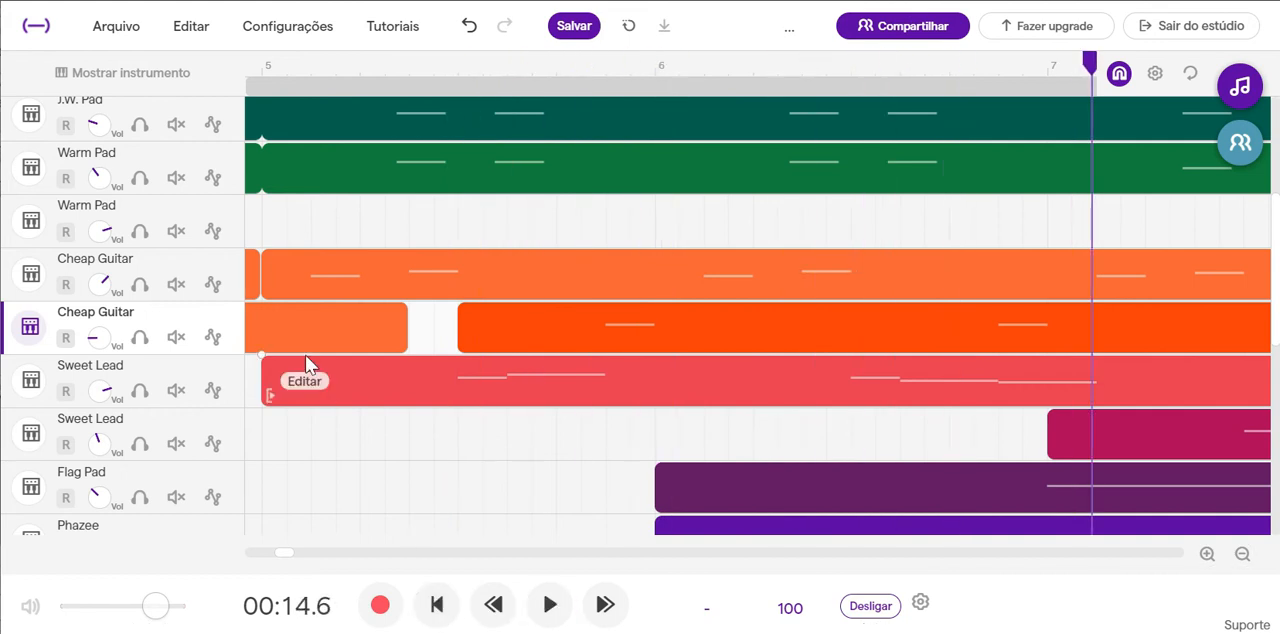
Raise the duplicated Cheap Guitar's volume slightly and move its first region about half a beat later, against the second region.
click(100, 338)
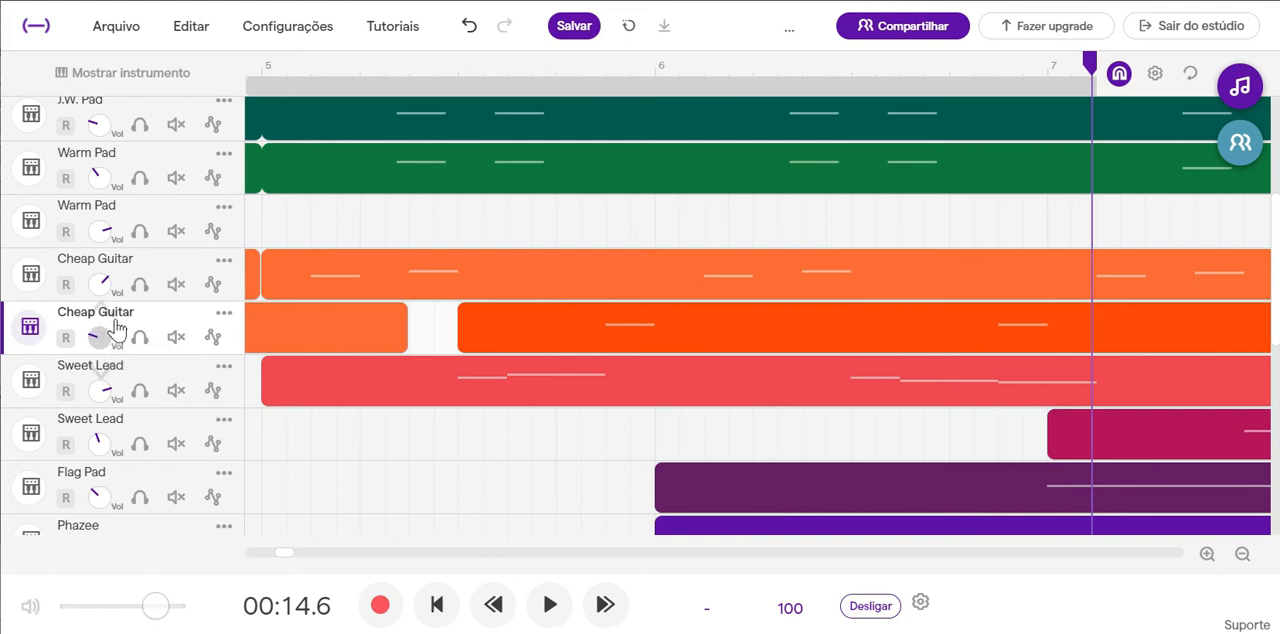
scroll(422, 346, left, 3)
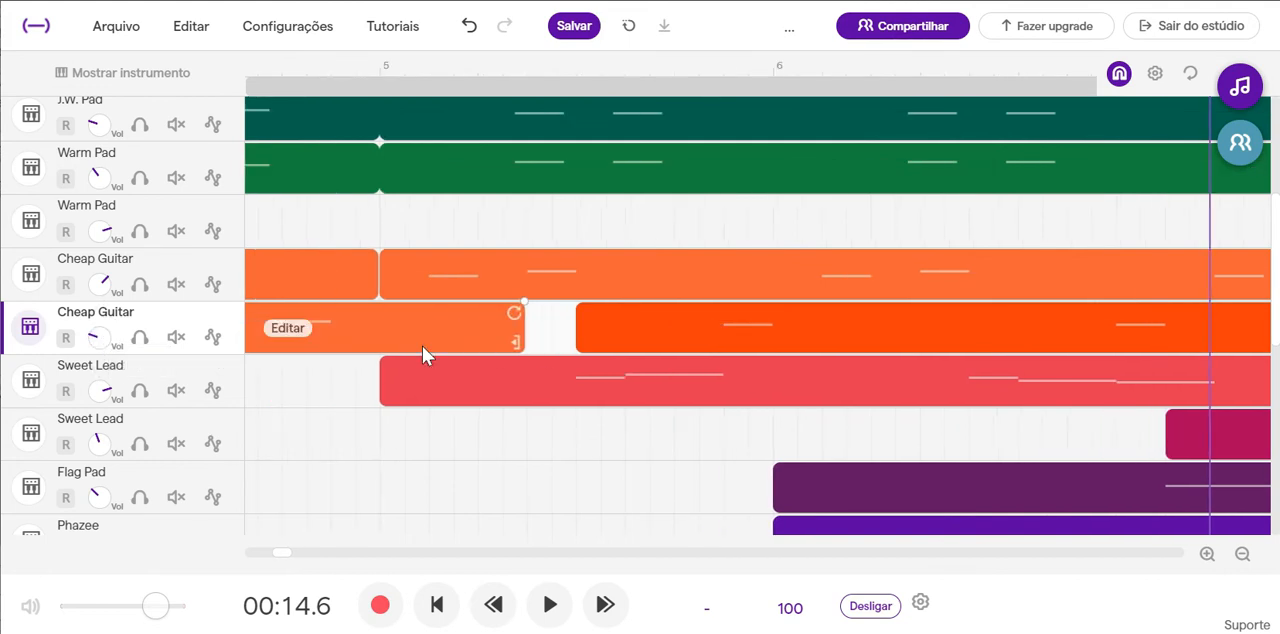
drag(436, 326, 496, 348)
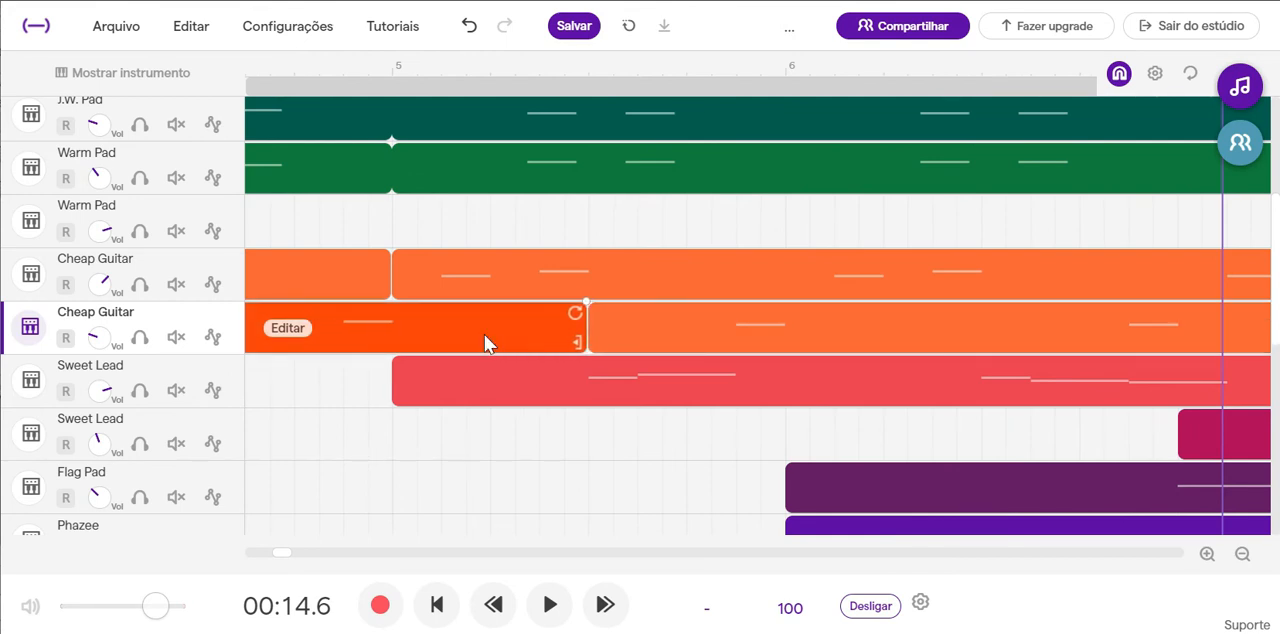
Play the mix from early in bar 4 into bar 6 to check the aligned Cheap Guitar duplicate.
scroll(484, 334, left, 7)
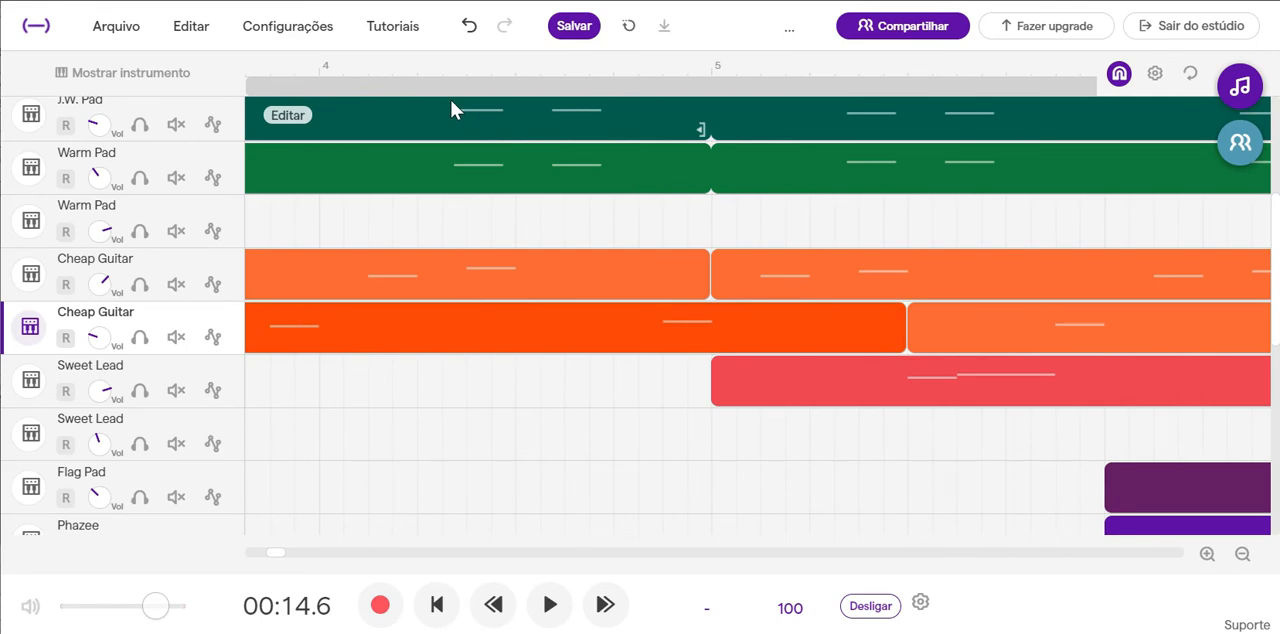
click(451, 69)
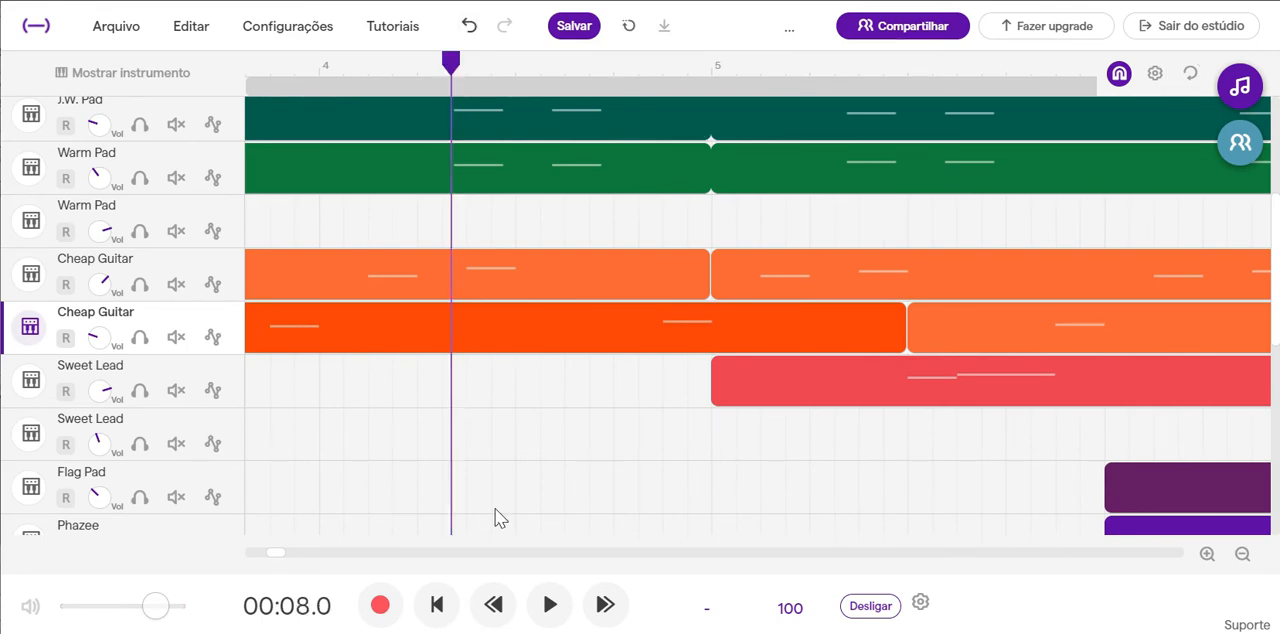
click(550, 604)
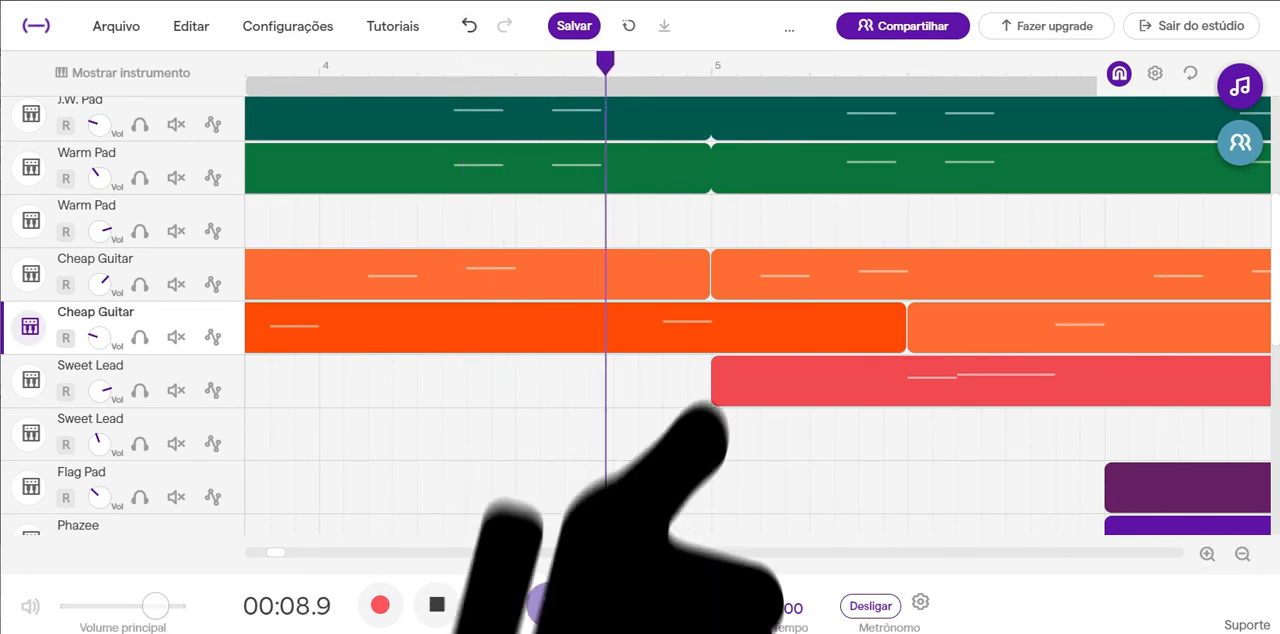
click(437, 607)
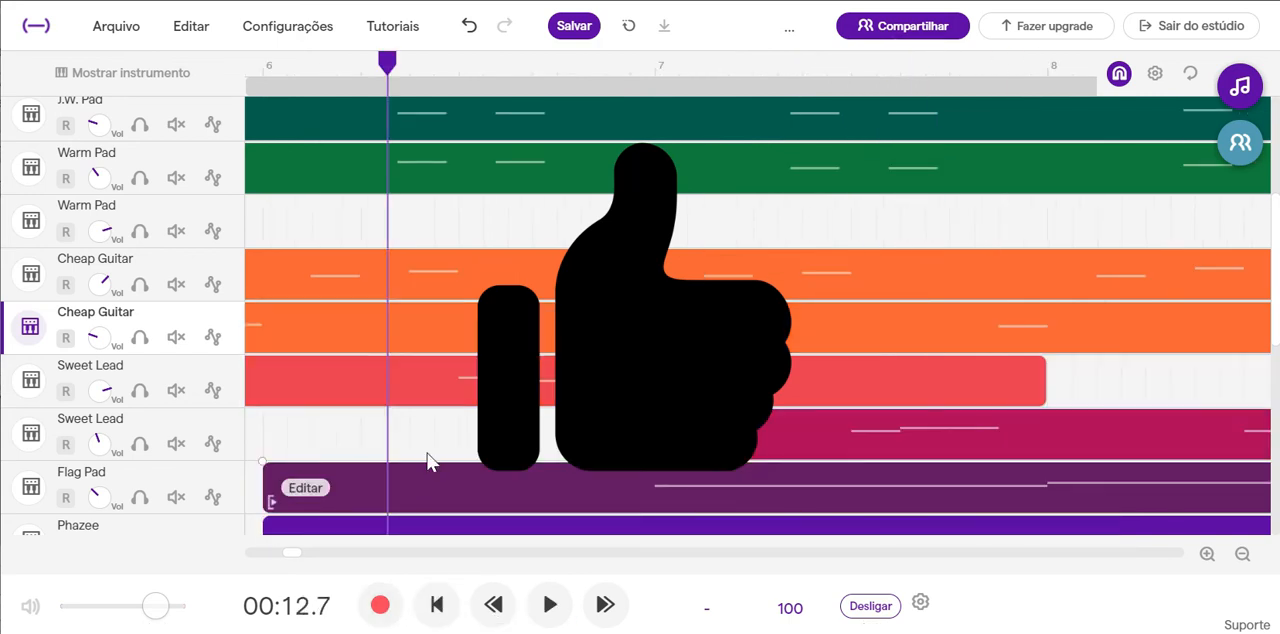
Compare the note positions of the two Cheap Guitar tracks across bars 2 to 5.
scroll(425, 455, left, 8)
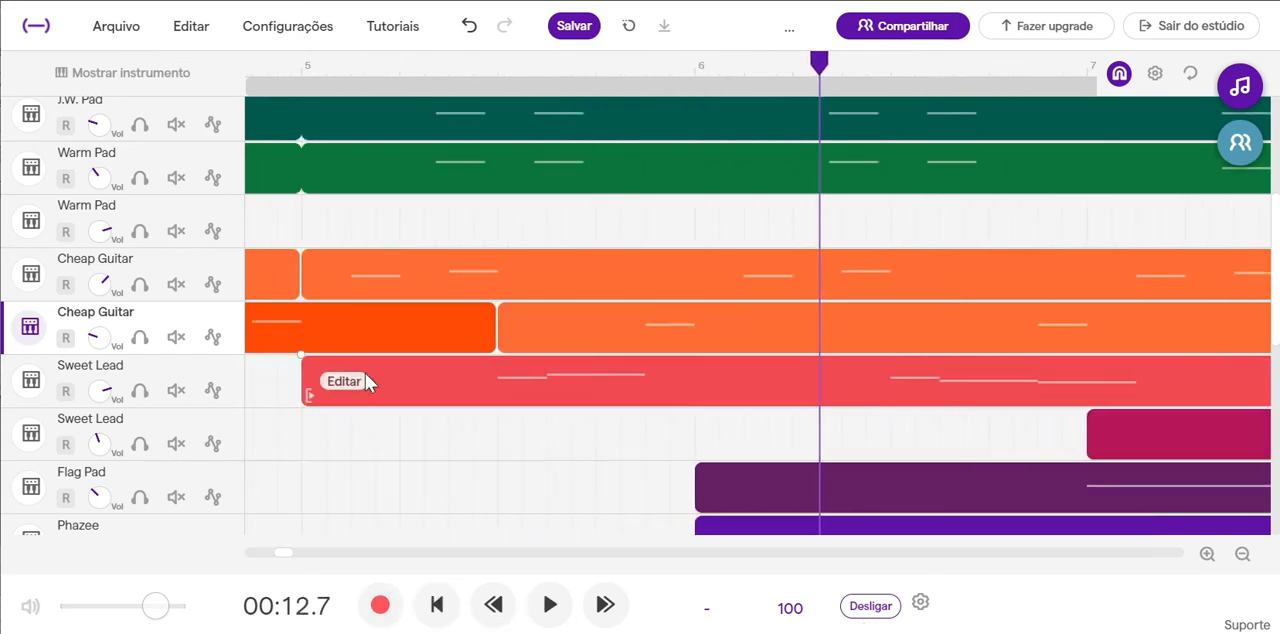
scroll(366, 376, left, 20)
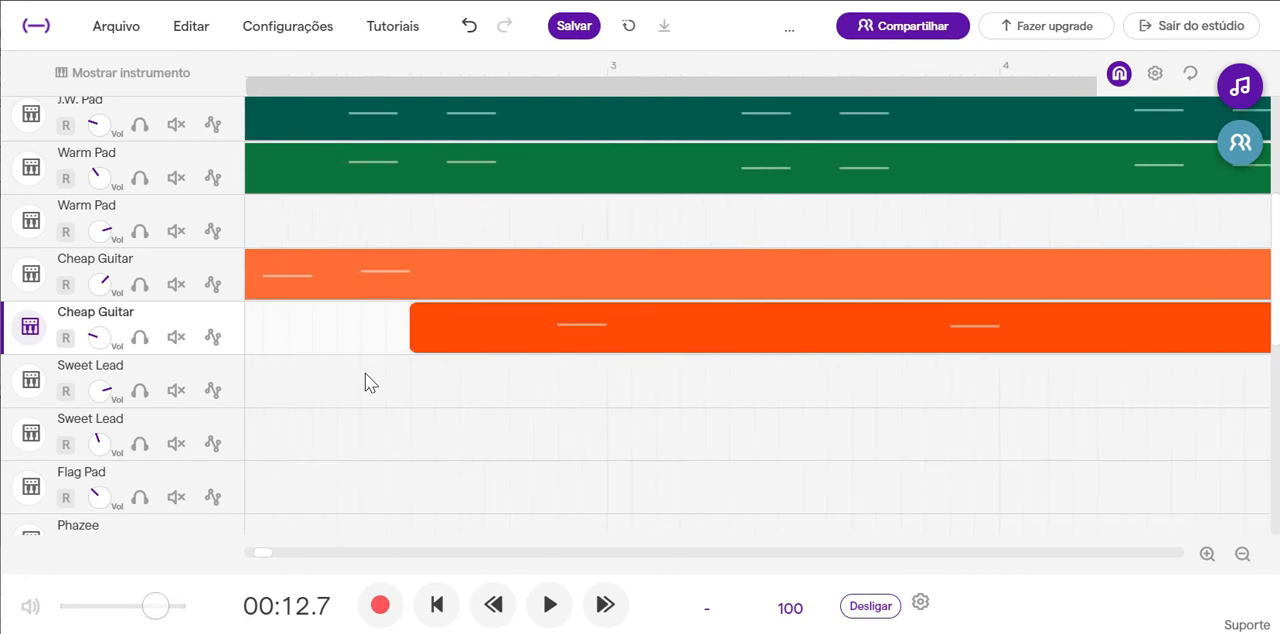
scroll(365, 375, left, 5)
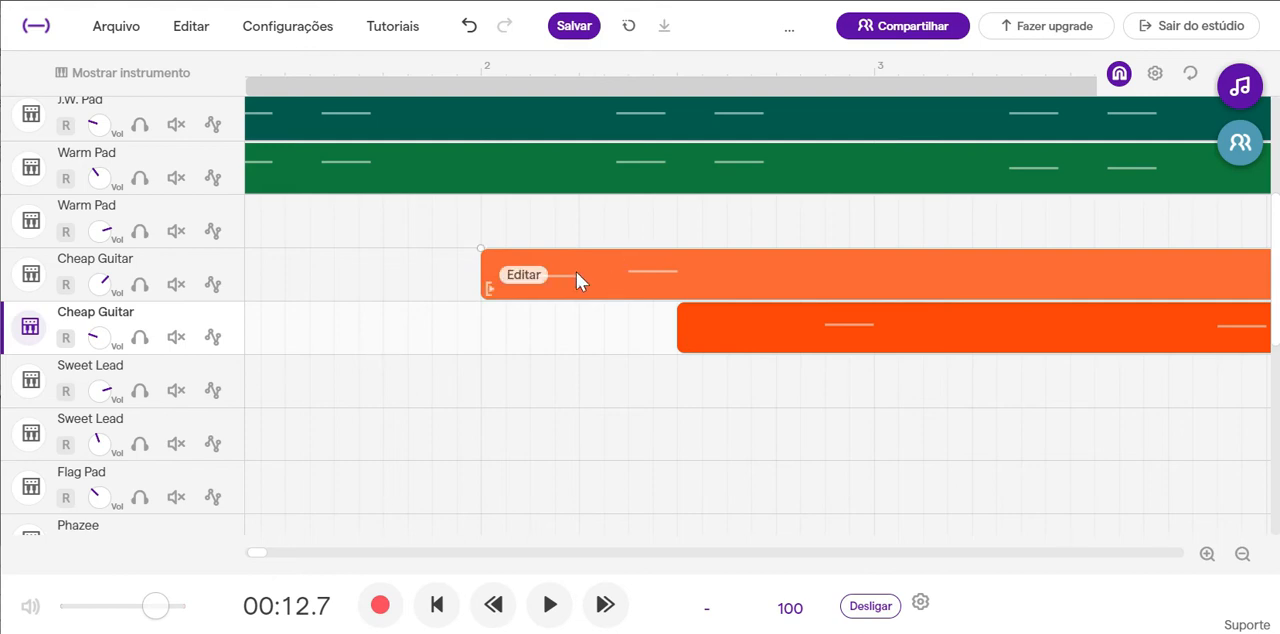
scroll(670, 353, right, 1)
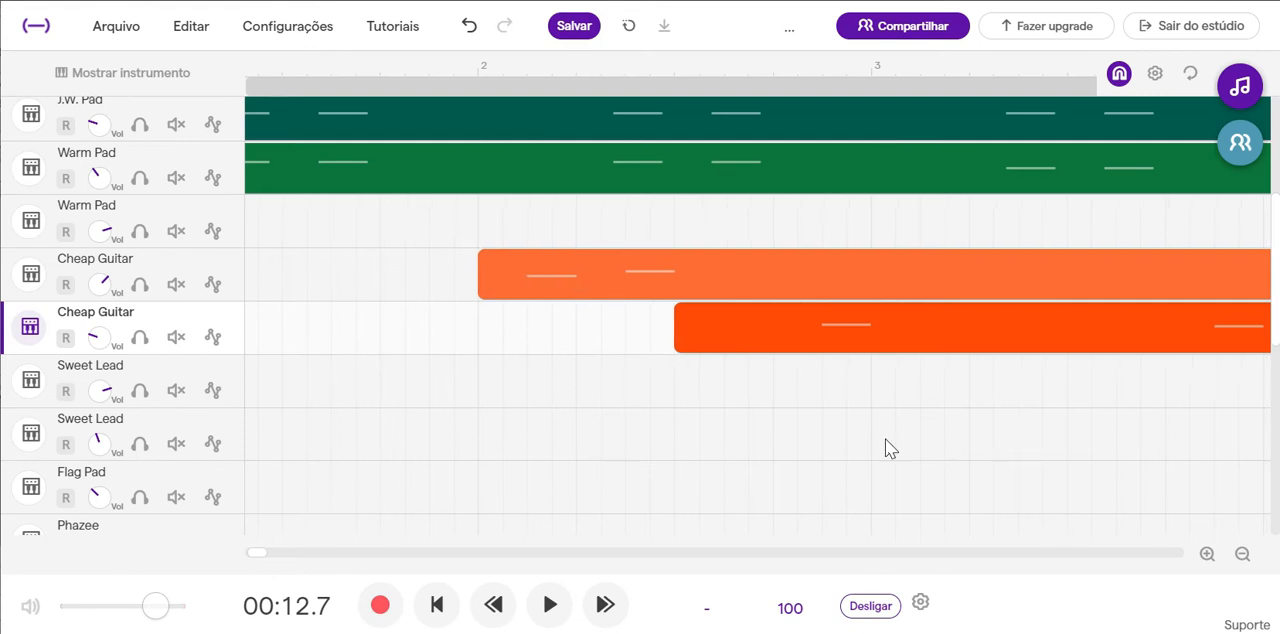
scroll(885, 439, right, 12)
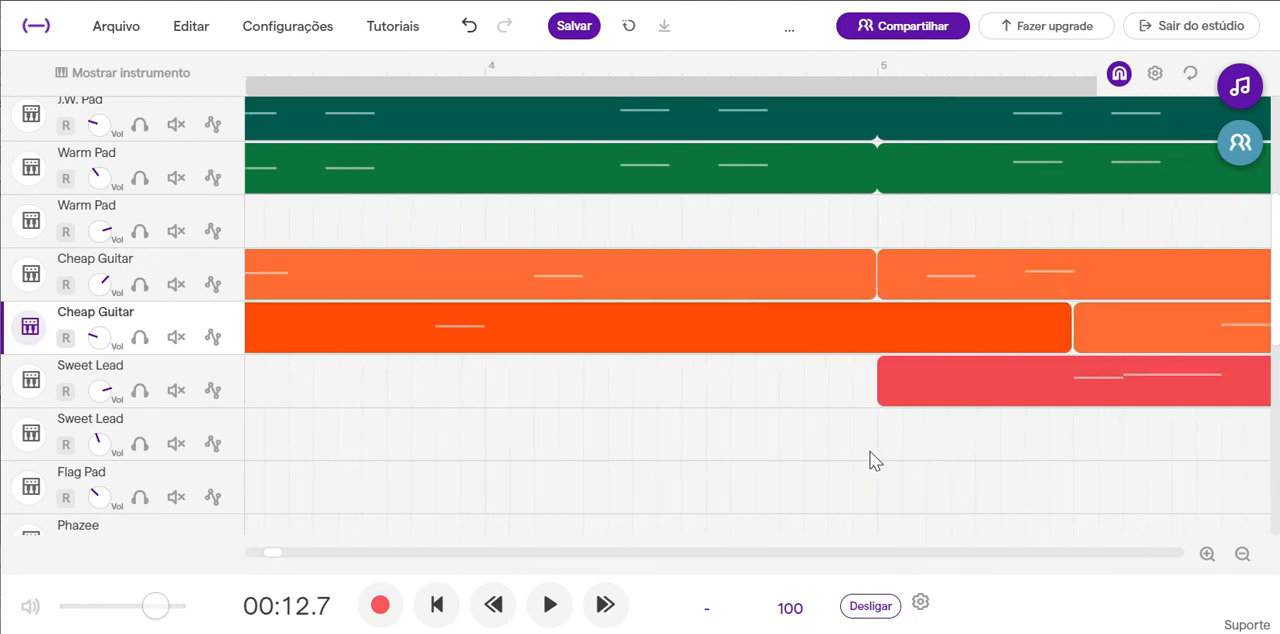
scroll(864, 468, right, 2)
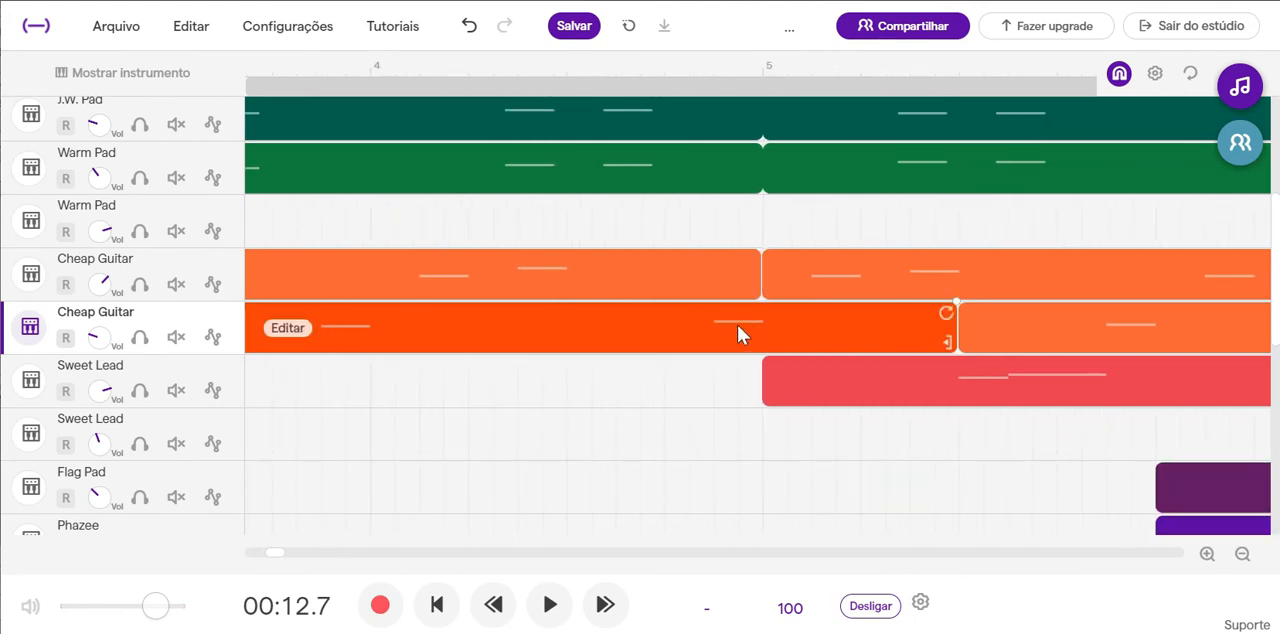
scroll(614, 428, left, 11)
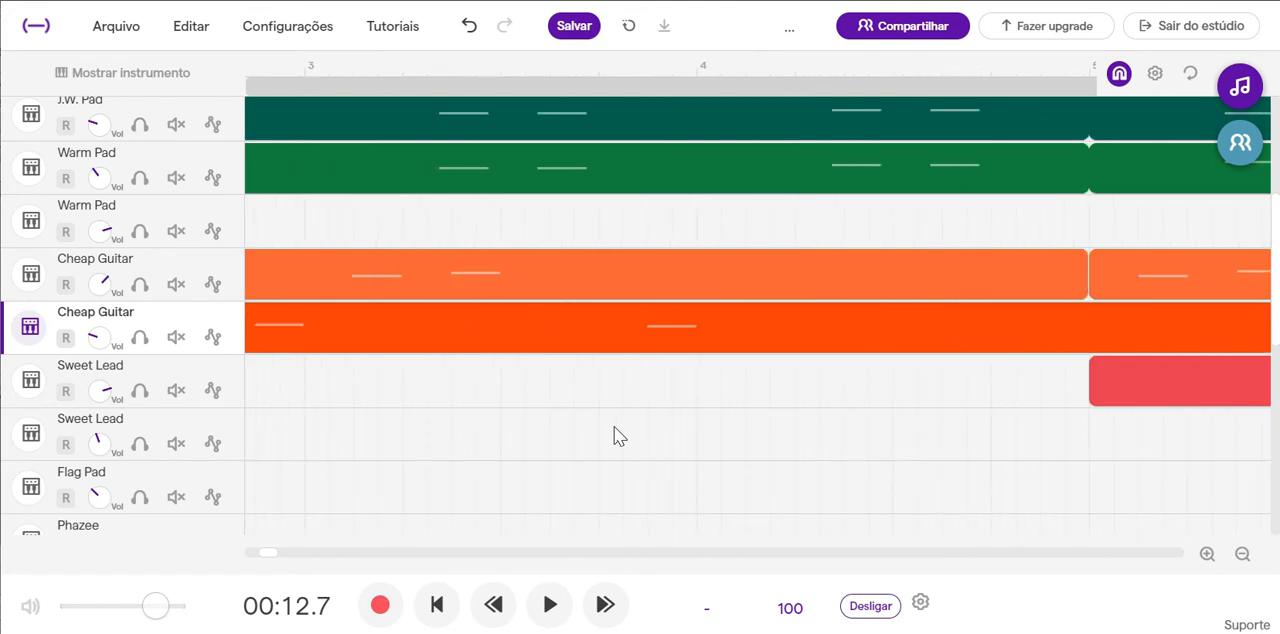
scroll(614, 426, left, 4)
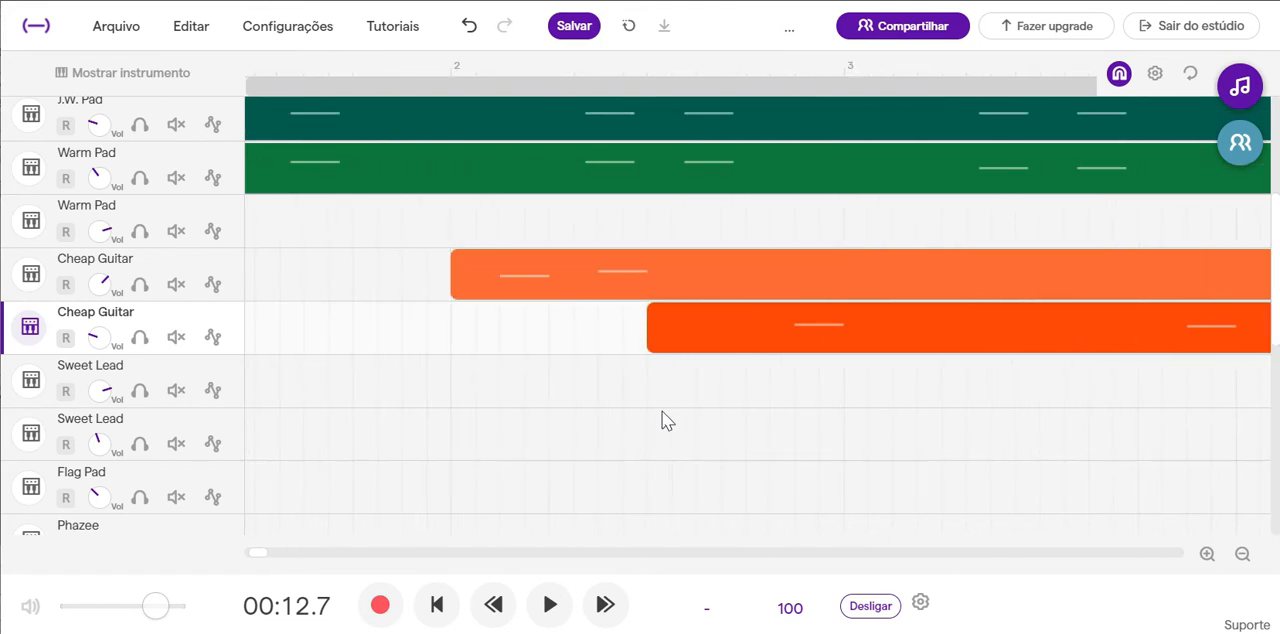
Split the duplicated Cheap Guitar's first region at beat 4 of bar 4.
right_click(740, 340)
click(700, 327)
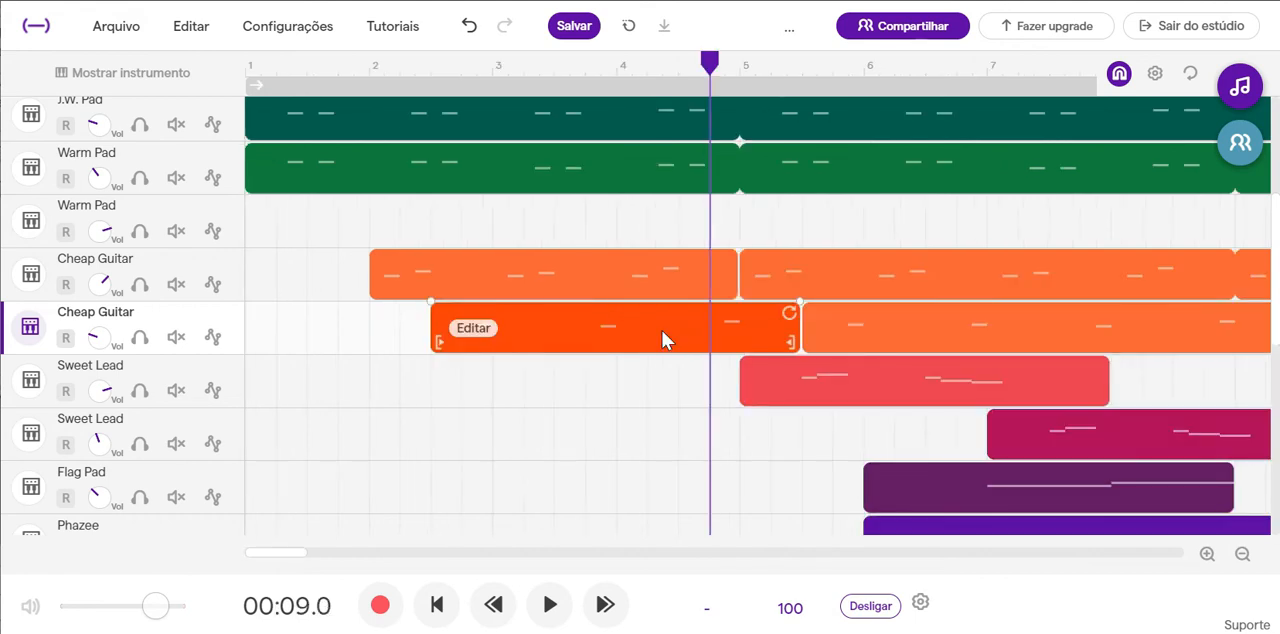
right_click(663, 333)
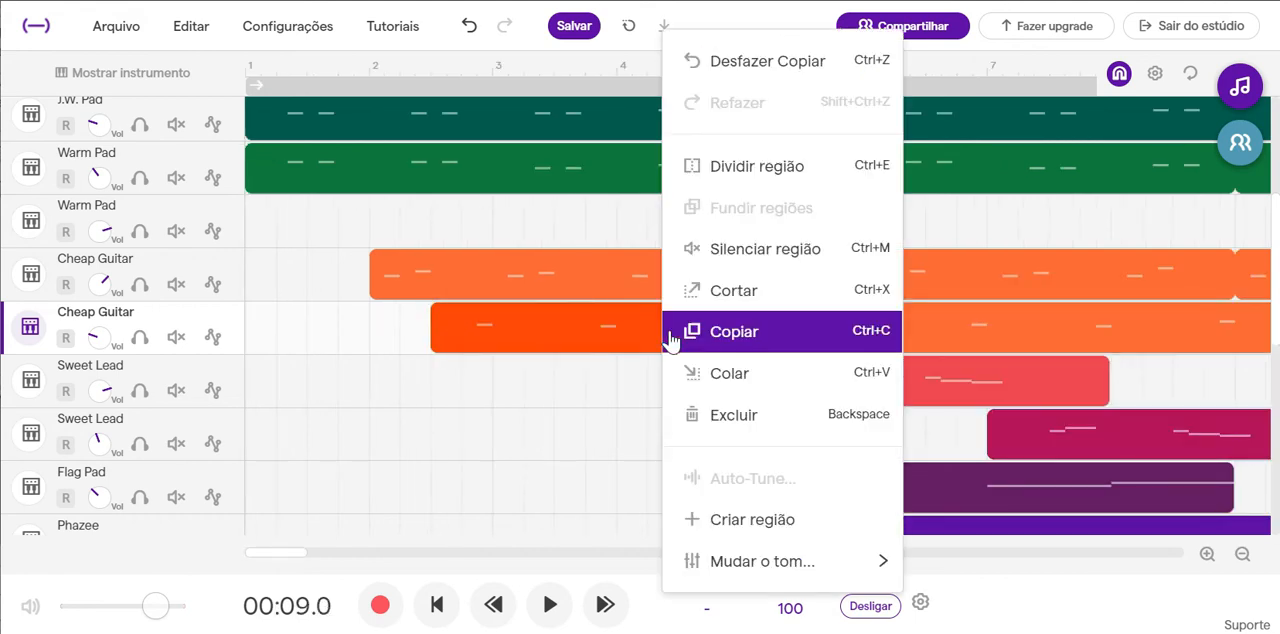
click(754, 165)
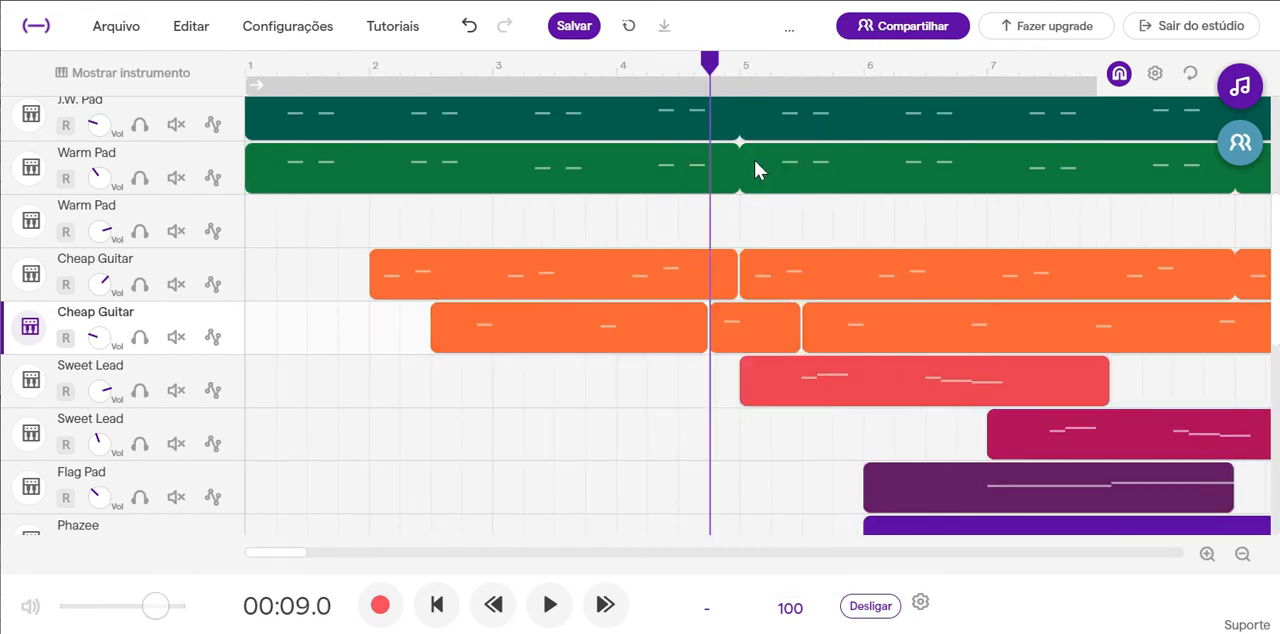
Copy the short split-off Cheap Guitar region and paste it at beat 4 of bar 1 on the duplicated track.
click(778, 338)
drag(778, 338, 621, 244)
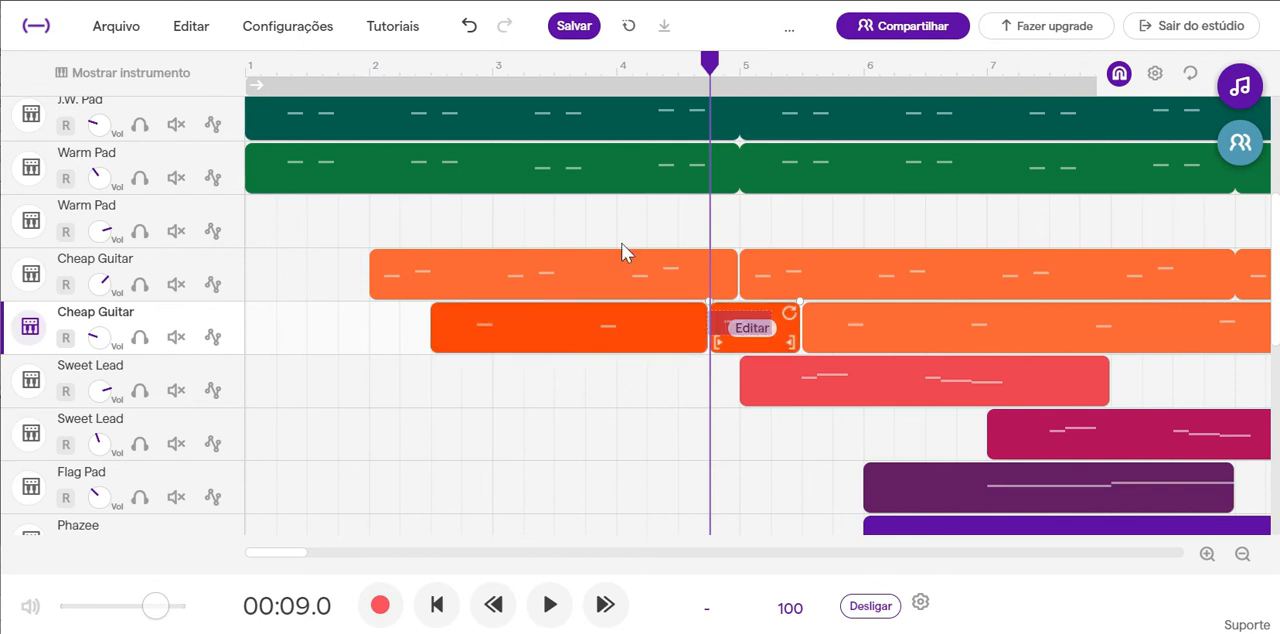
click(336, 71)
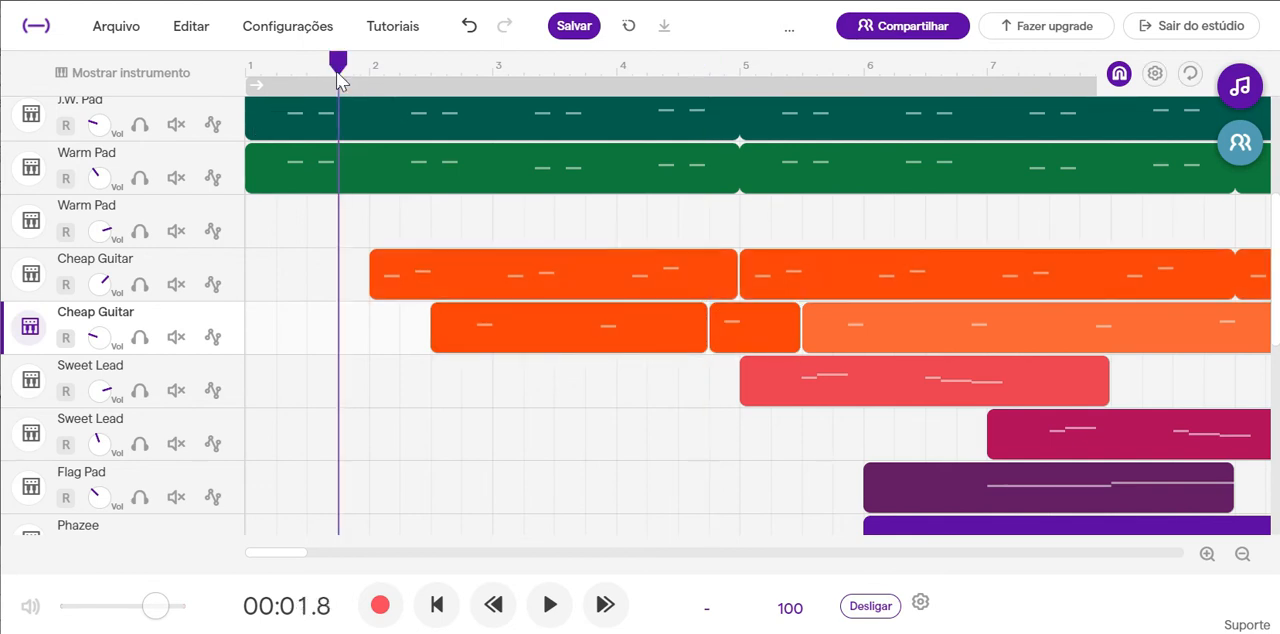
key(ctrl+v)
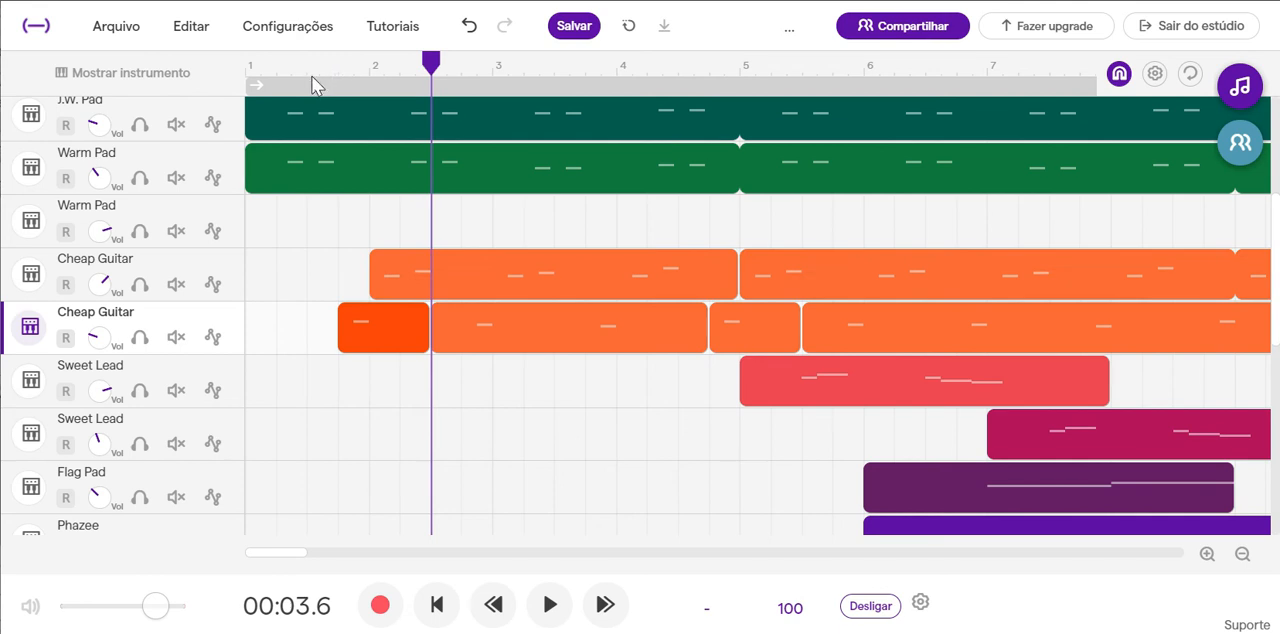
Play the mix from the start of the project into bar 3 to check the pasted Cheap Guitar note.
click(440, 607)
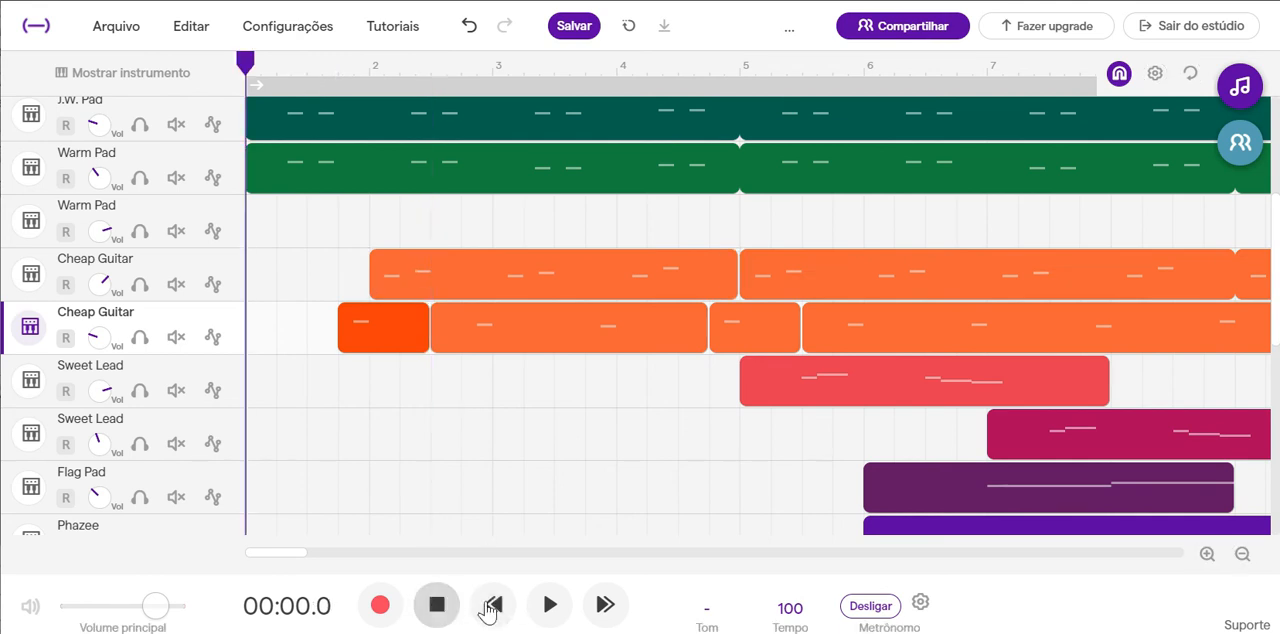
click(549, 610)
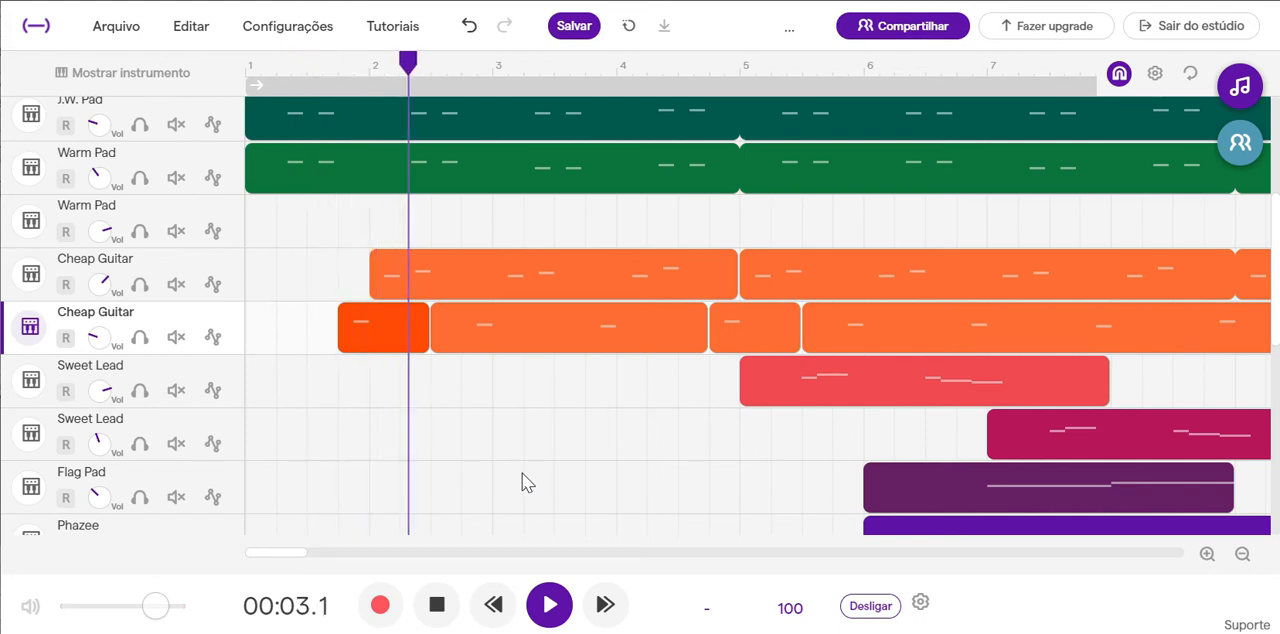
click(437, 605)
scroll(658, 471, down, 1)
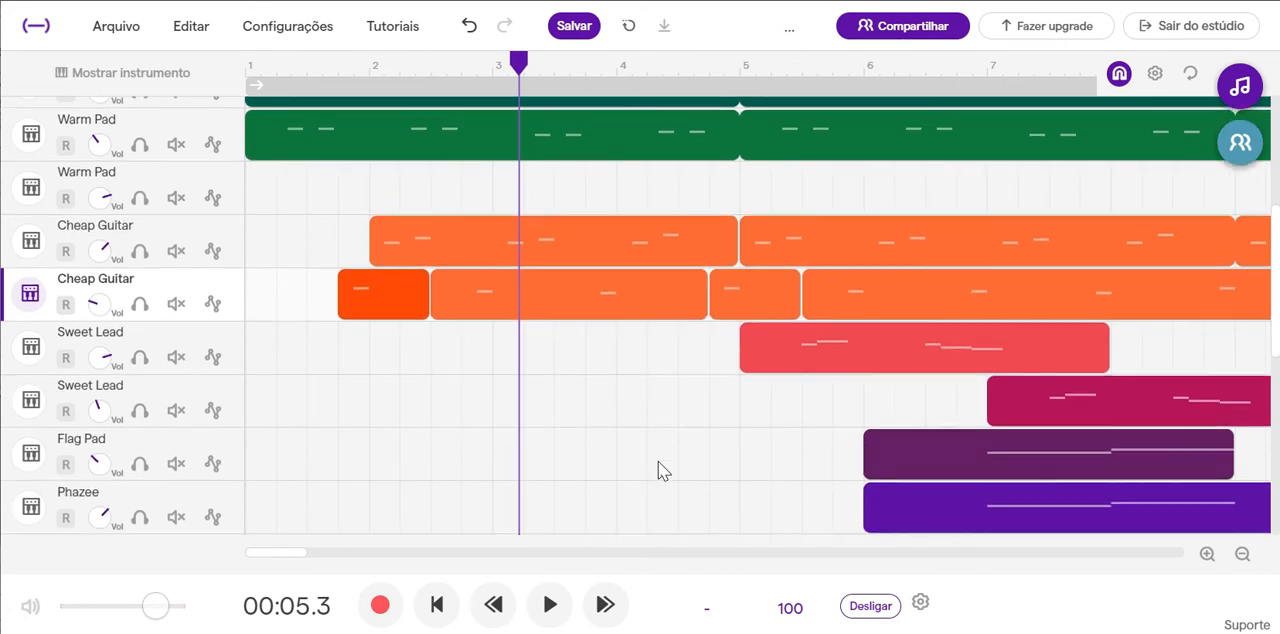
scroll(658, 471, down, 1)
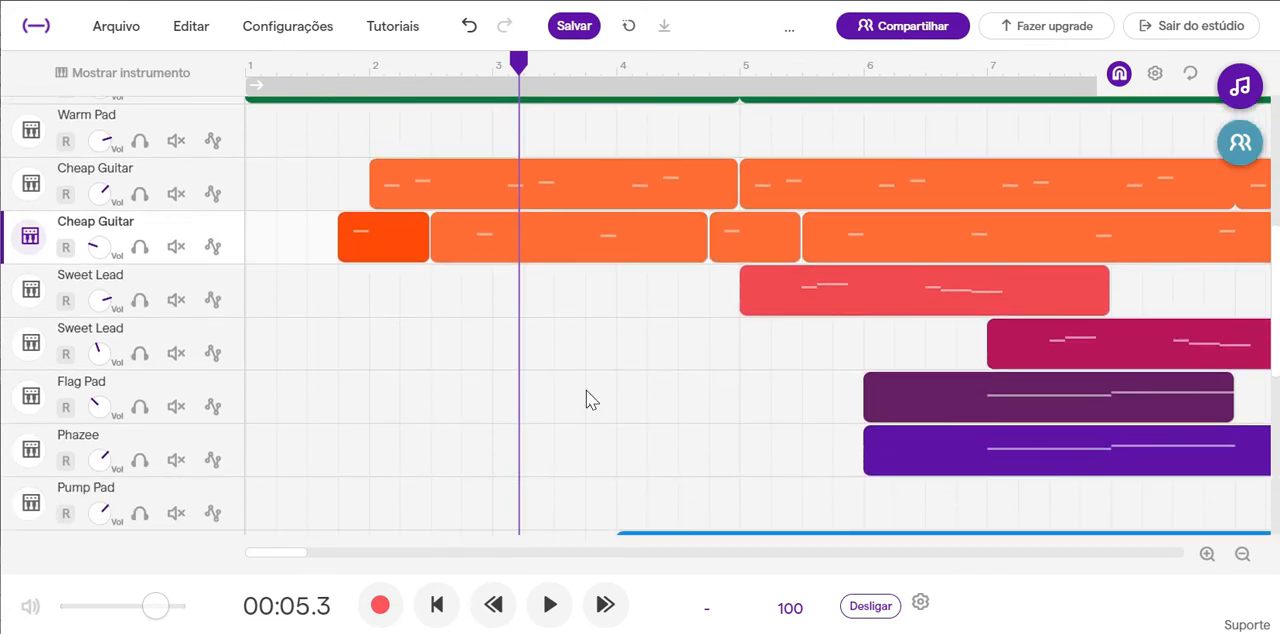
Inspect the pasted Cheap Guitar note near bar 2 in the piano roll, then return to the arrangement.
mouse_move(398, 243)
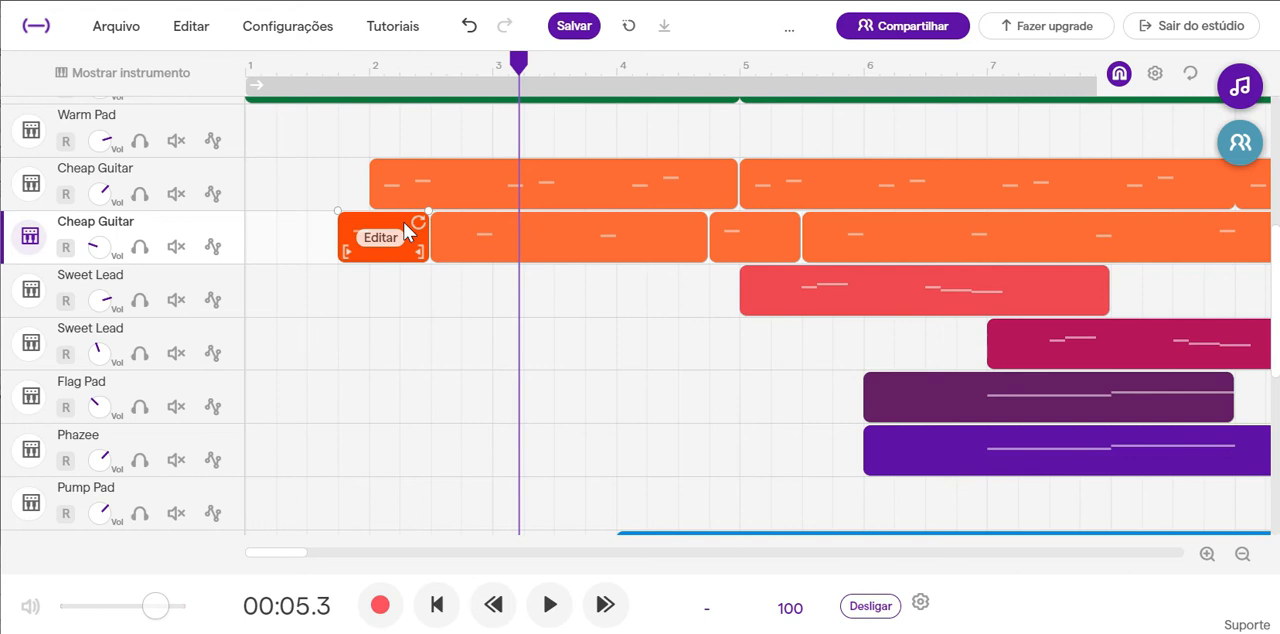
click(403, 221)
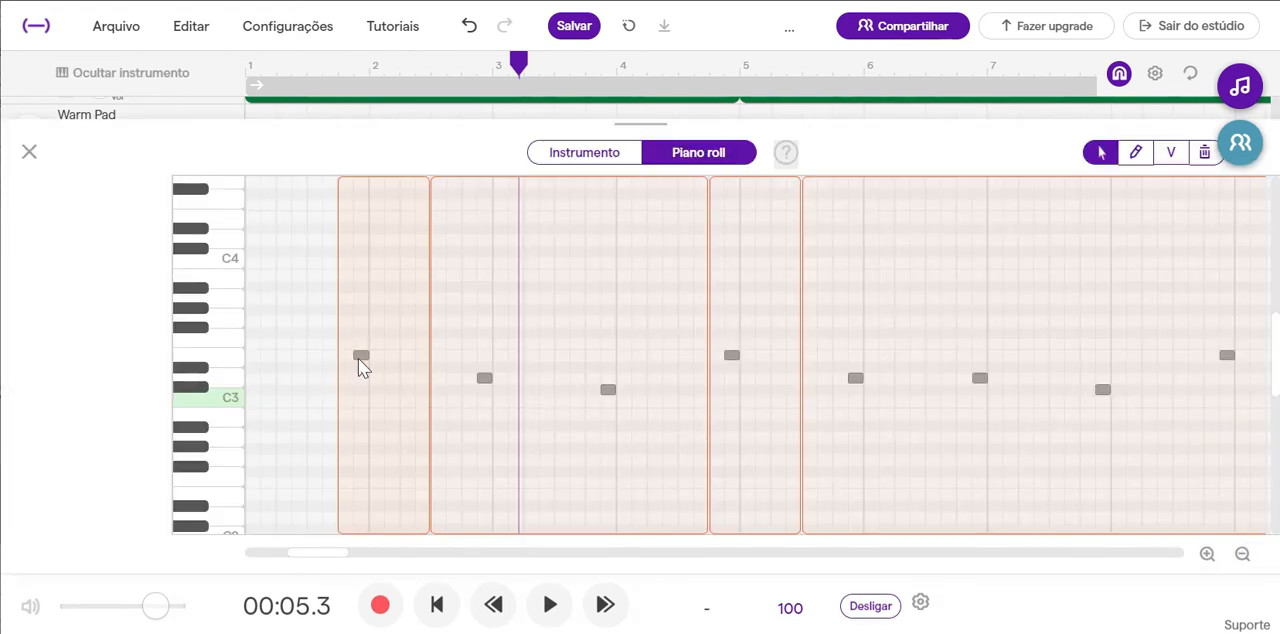
drag(358, 358, 358, 379)
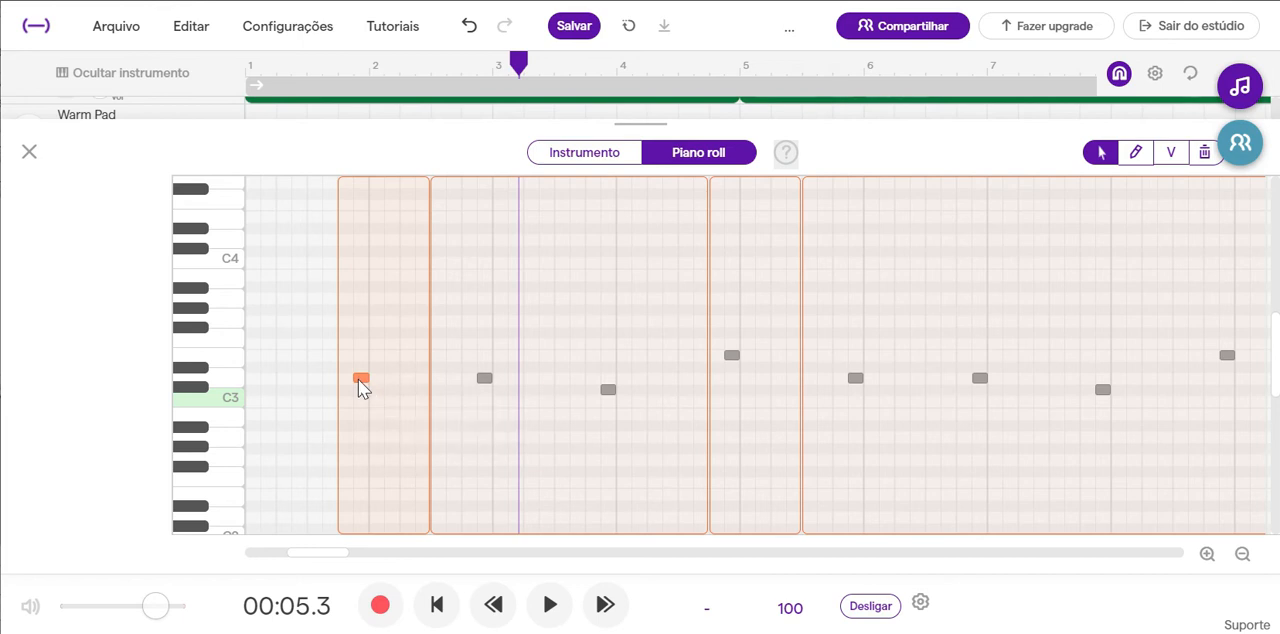
click(30, 153)
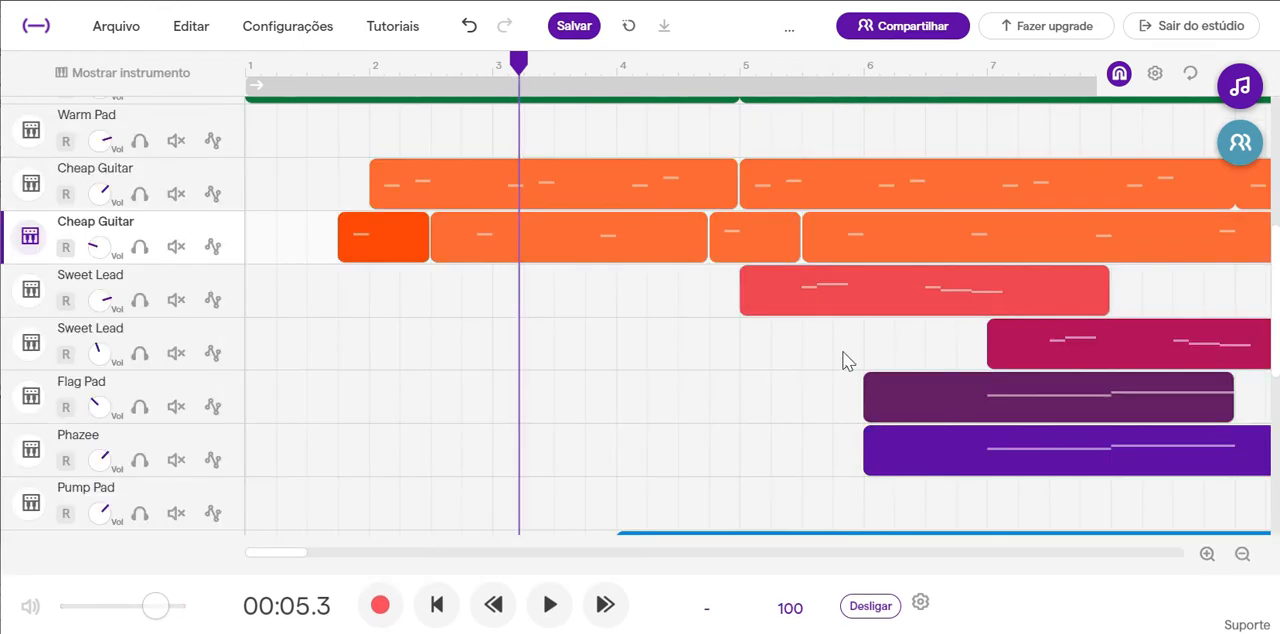
Play the mix from bar 5 through bar 6 and open the effects of the upper Sweet Lead track.
click(741, 66)
click(550, 605)
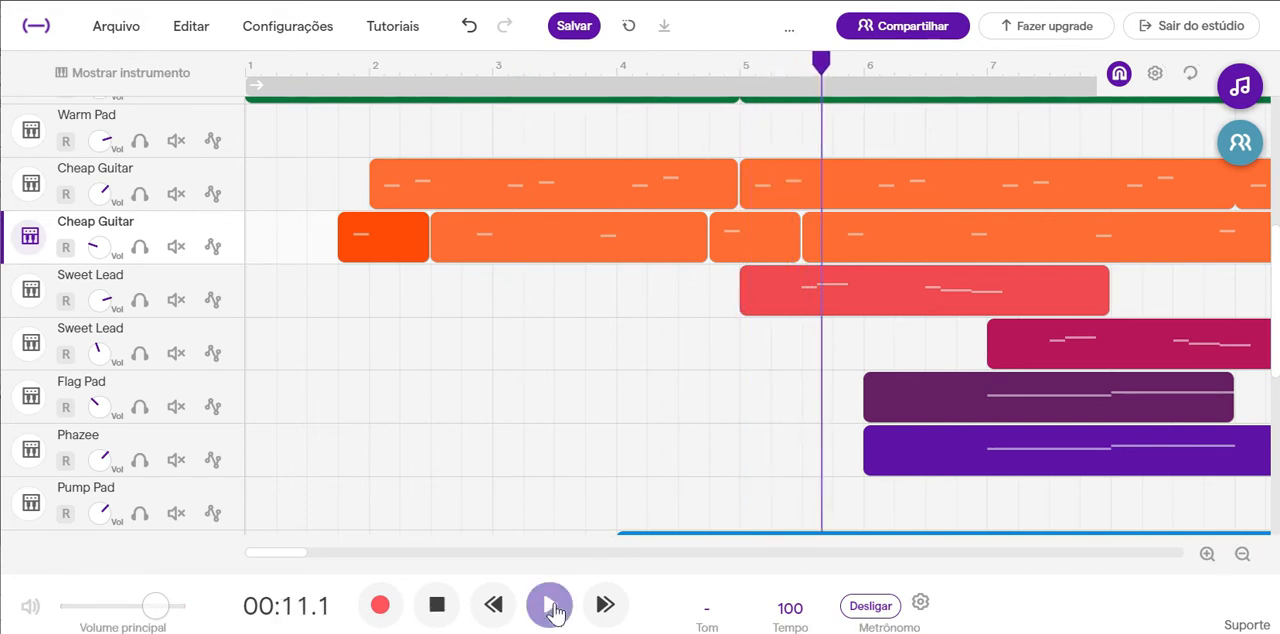
click(440, 605)
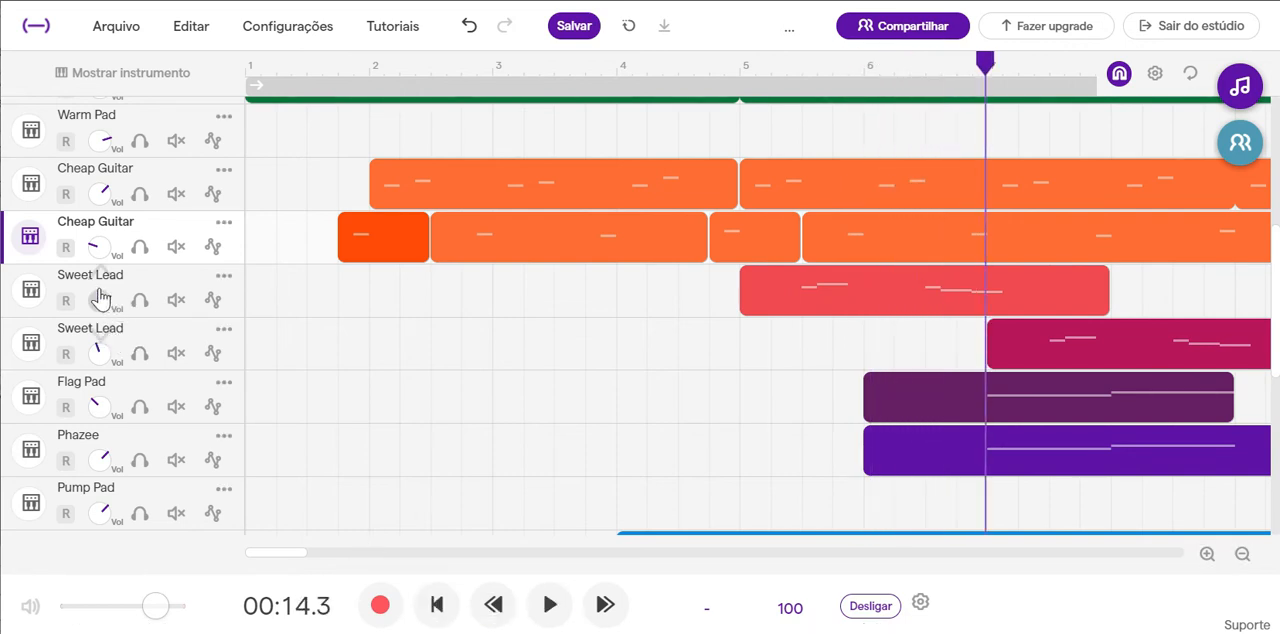
click(31, 291)
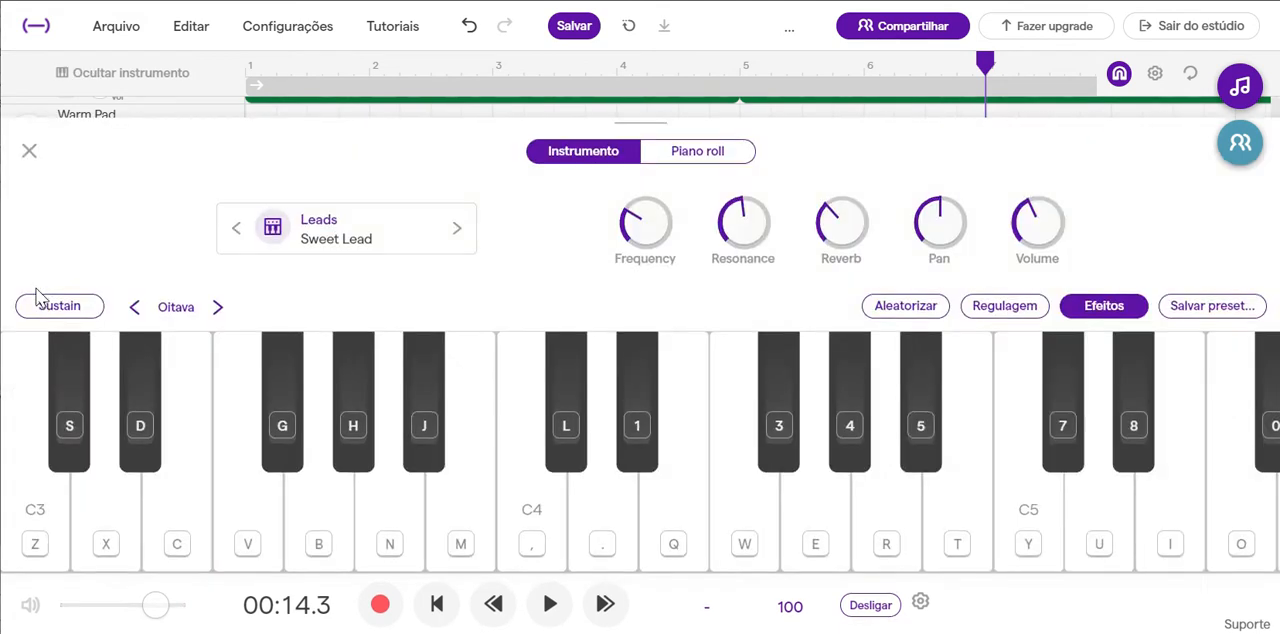
click(1097, 313)
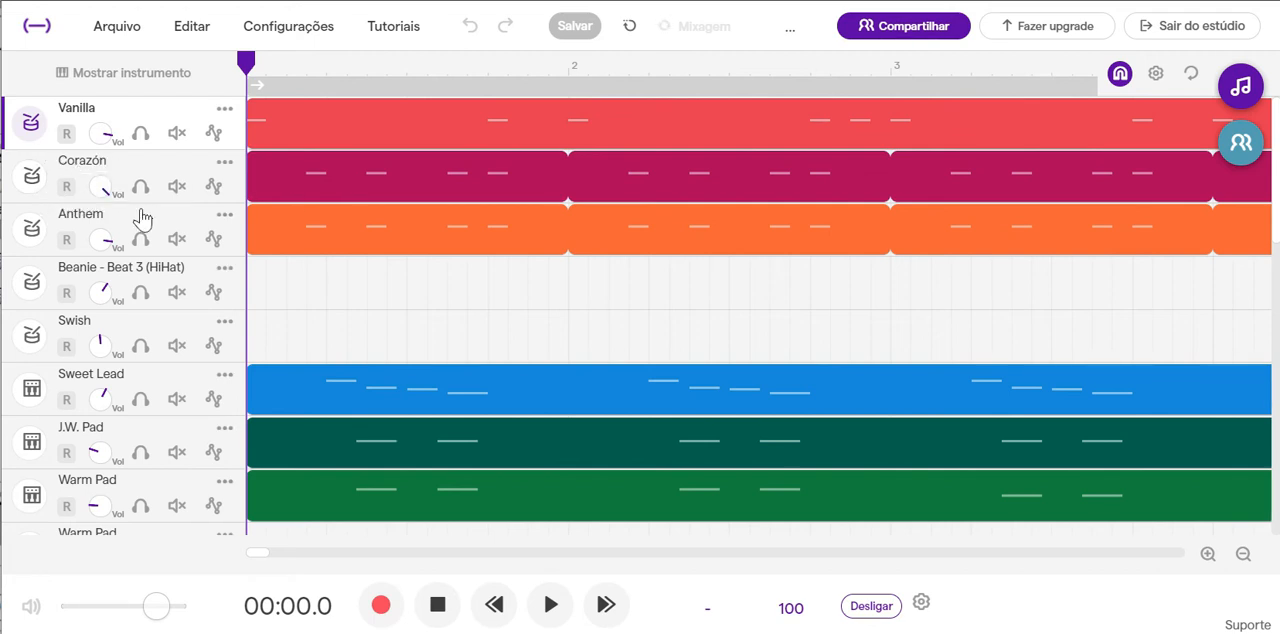
Solo the Corazón drum track and play its High Tom pattern from the start of the project.
click(140, 187)
click(32, 180)
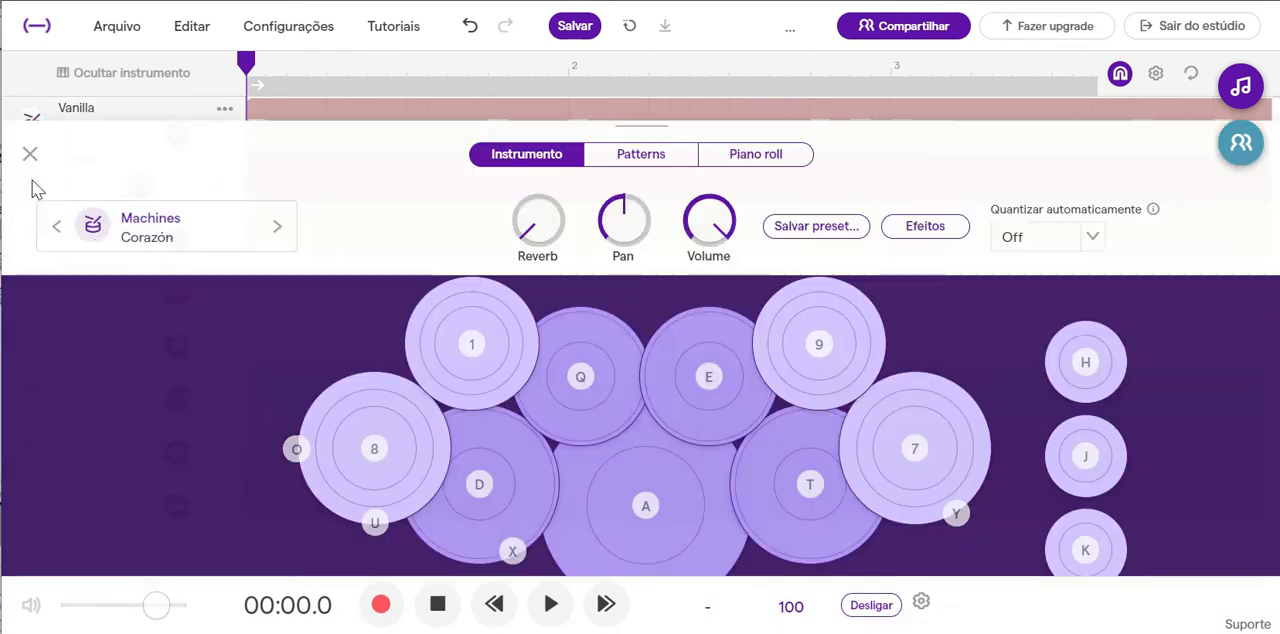
click(686, 155)
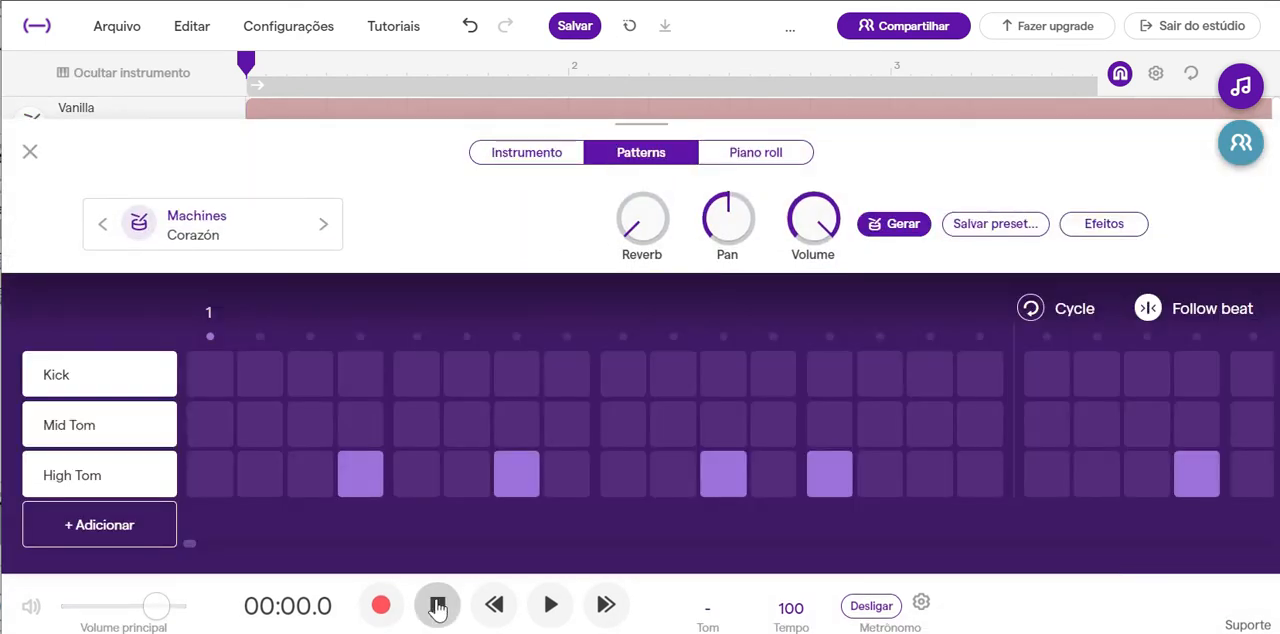
click(550, 608)
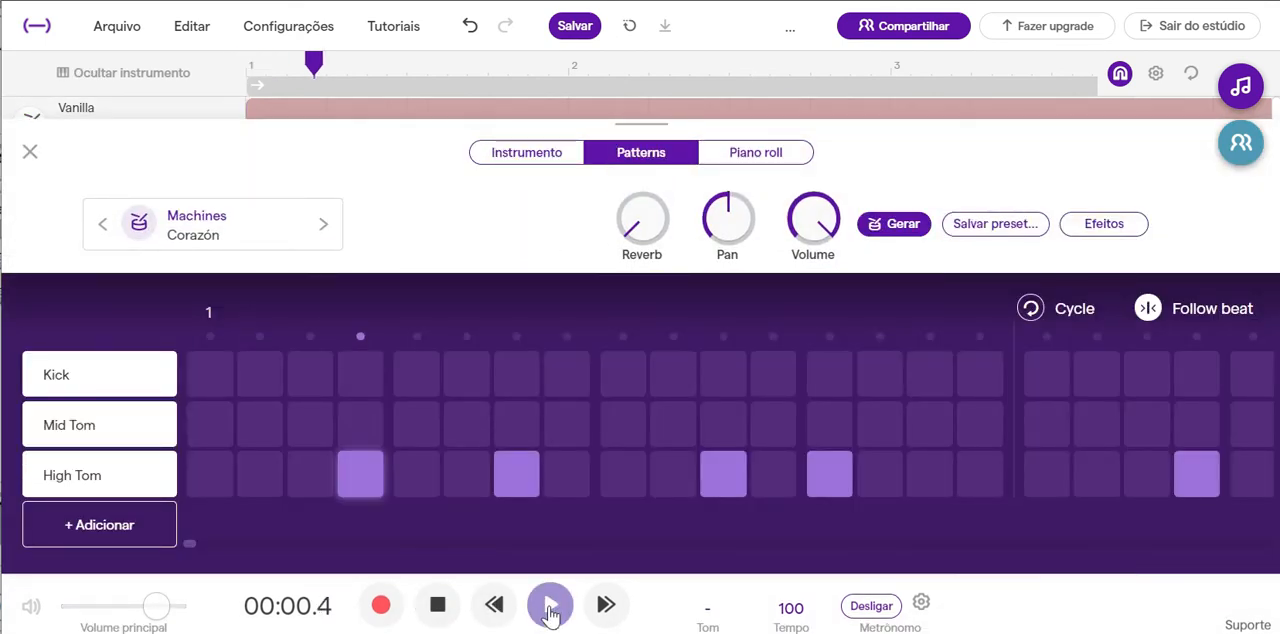
click(440, 606)
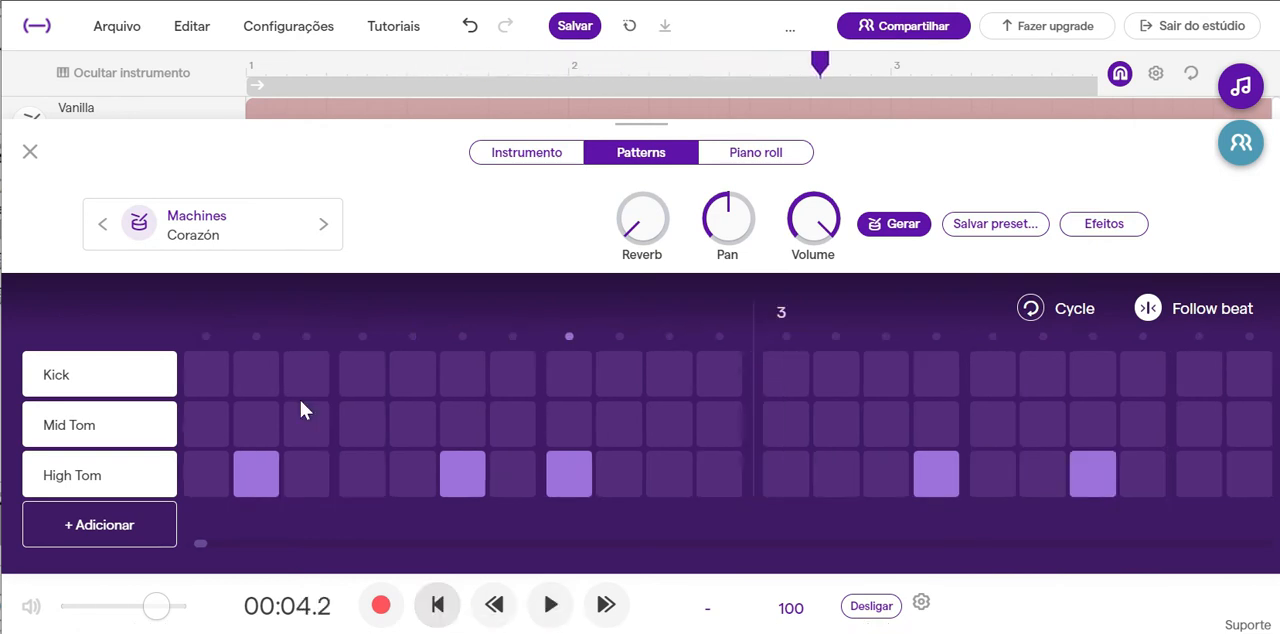
click(33, 154)
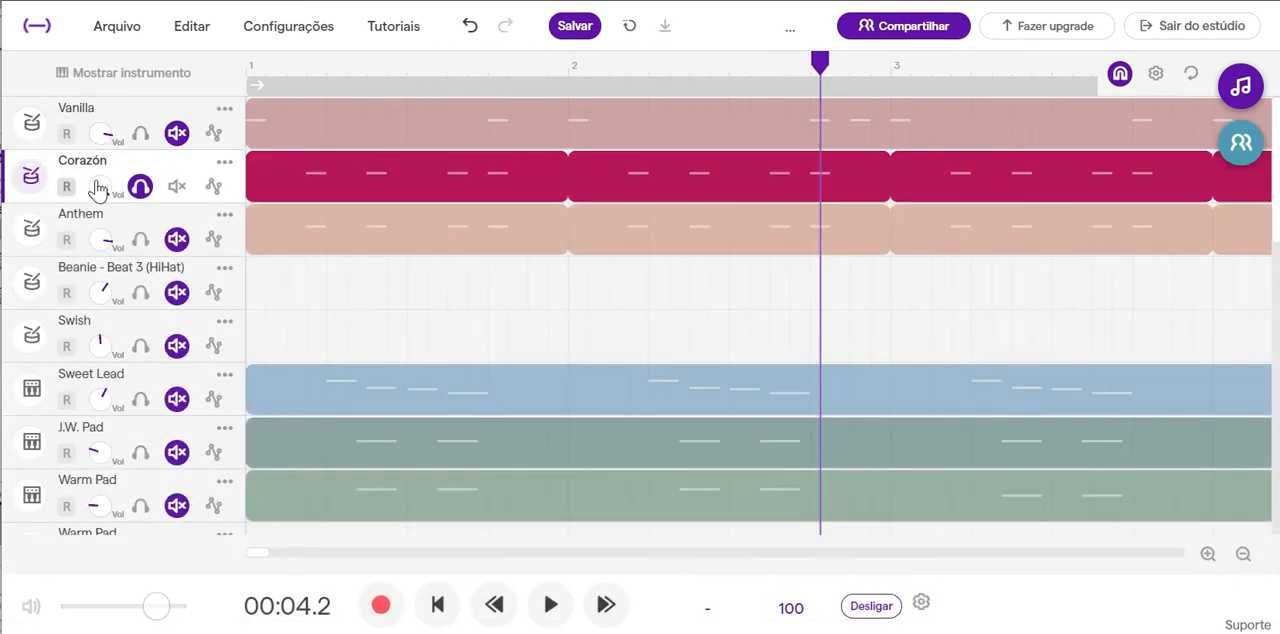
Compare the instrument settings of the Corazón and Anthem drum tracks.
click(35, 182)
click(32, 154)
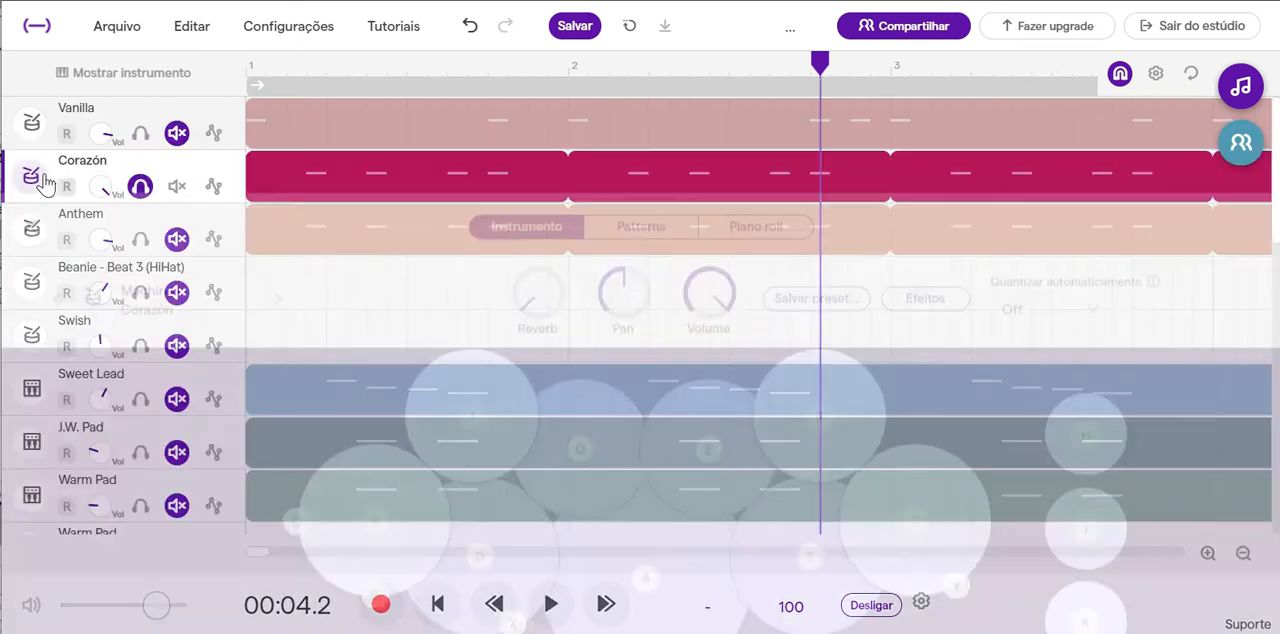
click(34, 236)
click(32, 154)
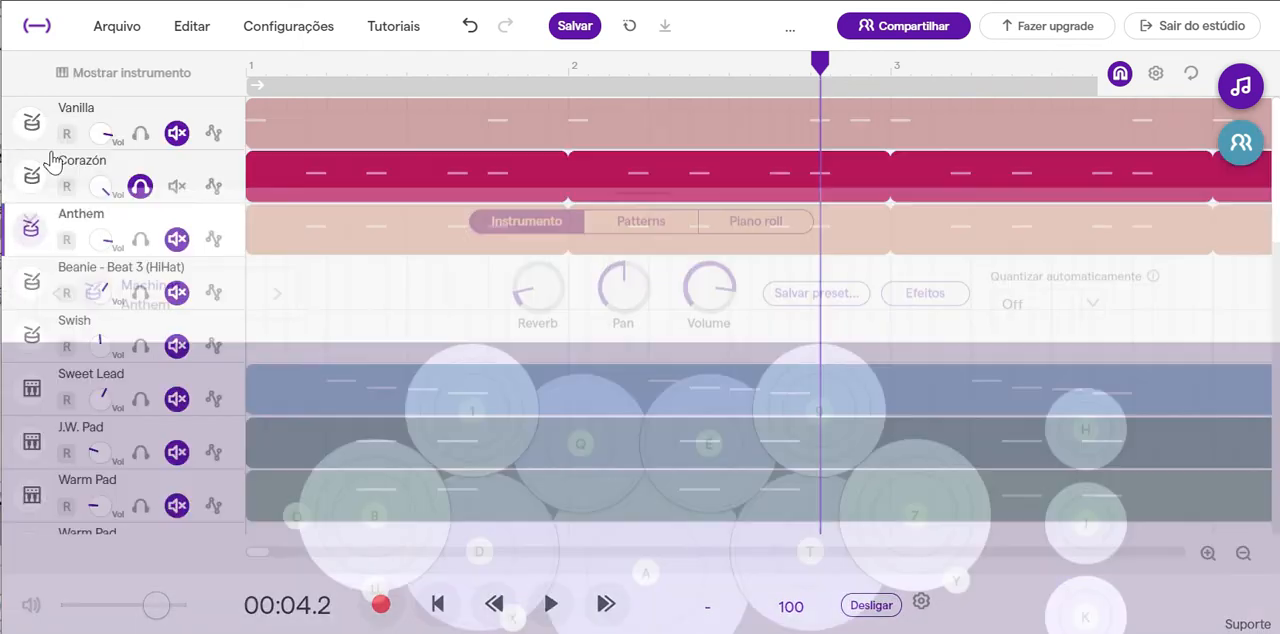
click(36, 182)
click(33, 154)
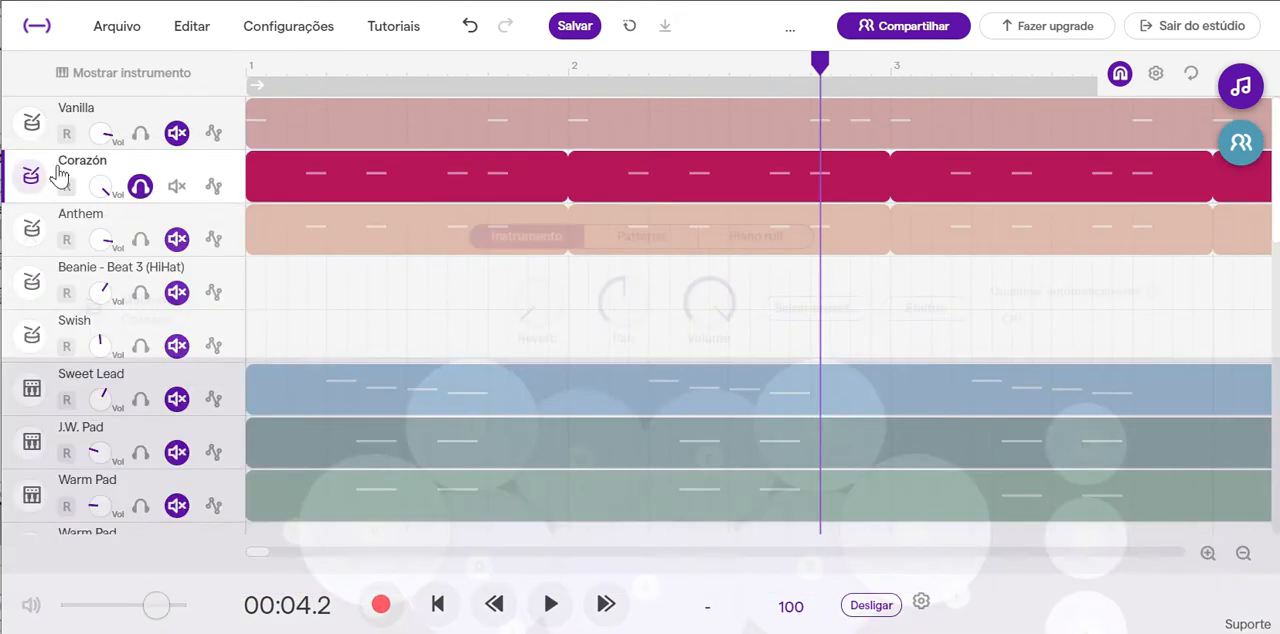
Solo Anthem instead of Corazón, play its closed hi-hat pattern from the start, and clear the solo.
click(144, 192)
click(139, 241)
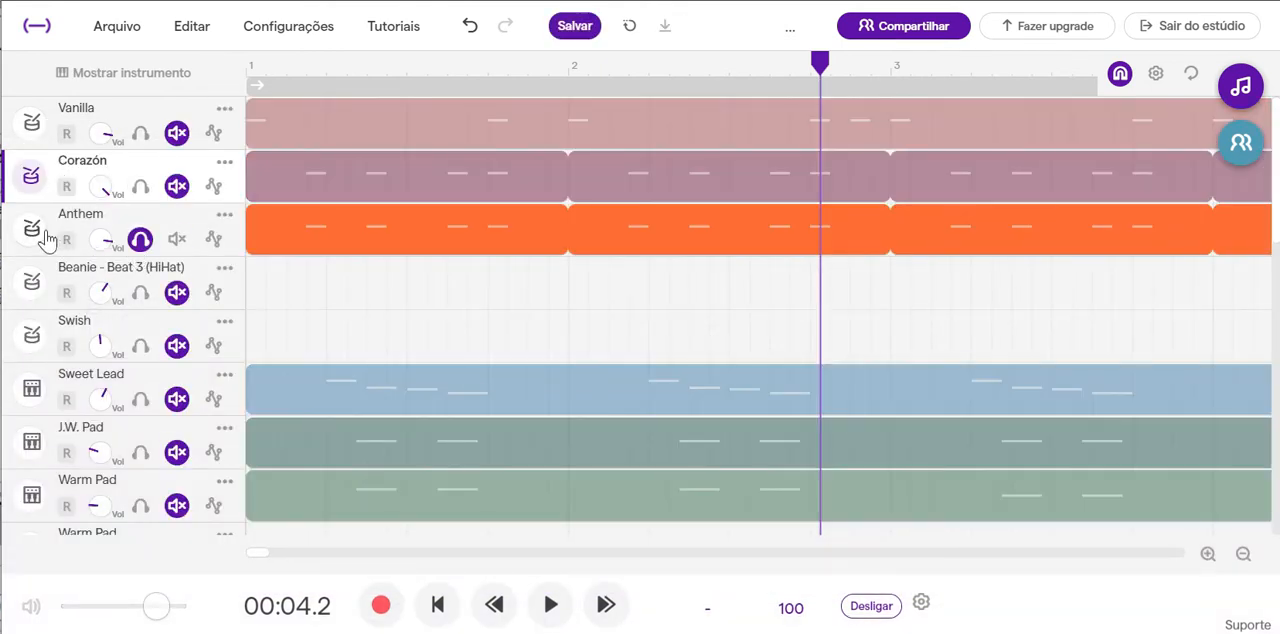
click(34, 233)
click(645, 152)
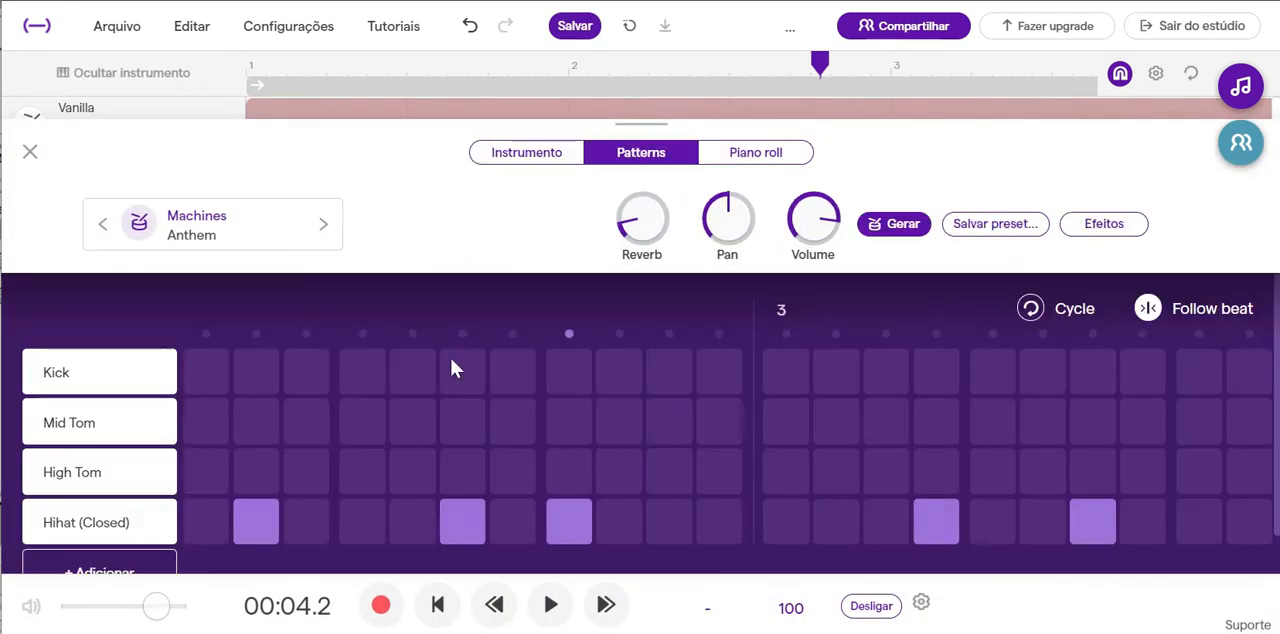
click(437, 604)
click(551, 604)
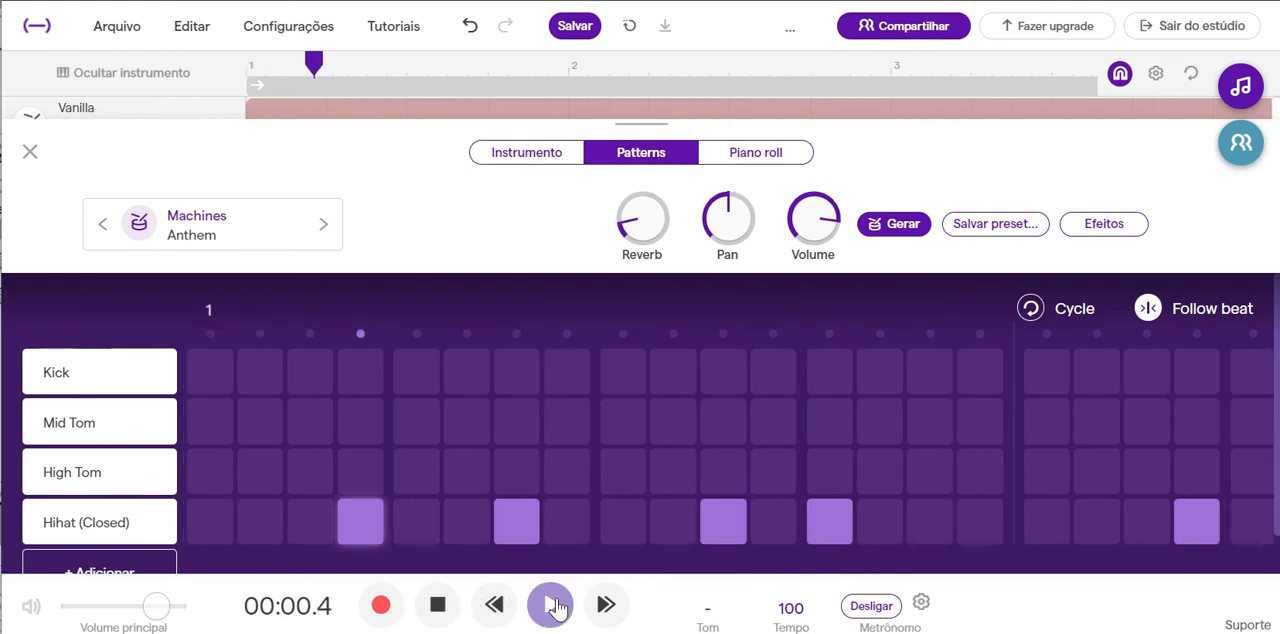
click(436, 610)
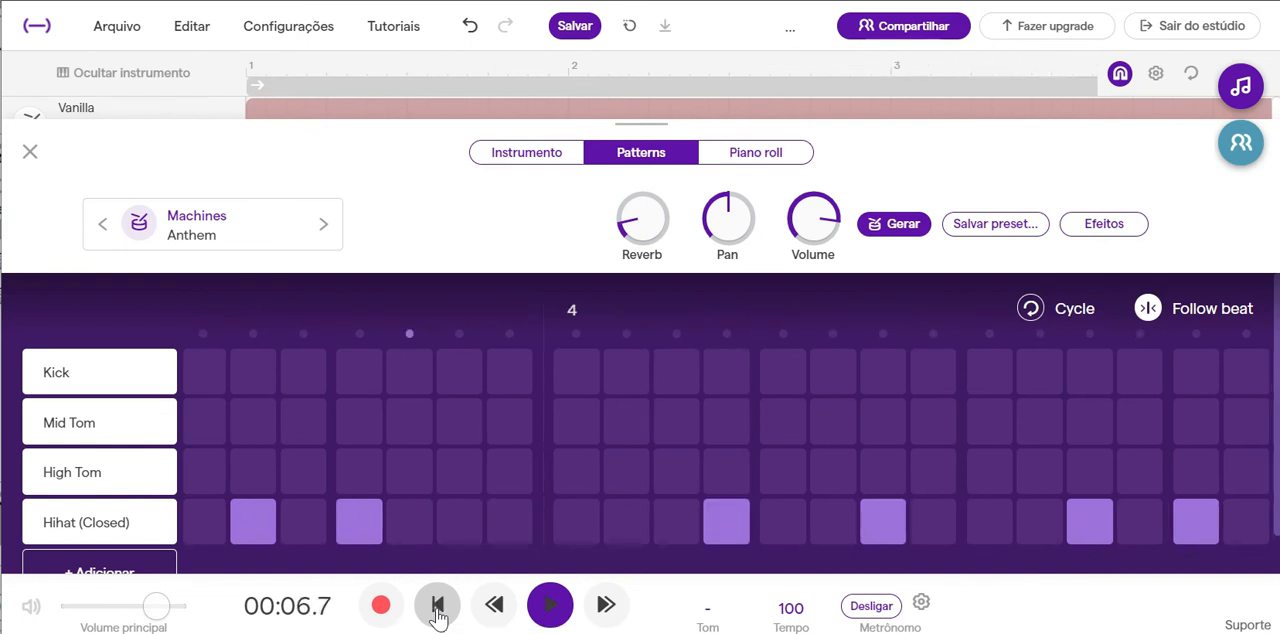
click(38, 151)
click(141, 242)
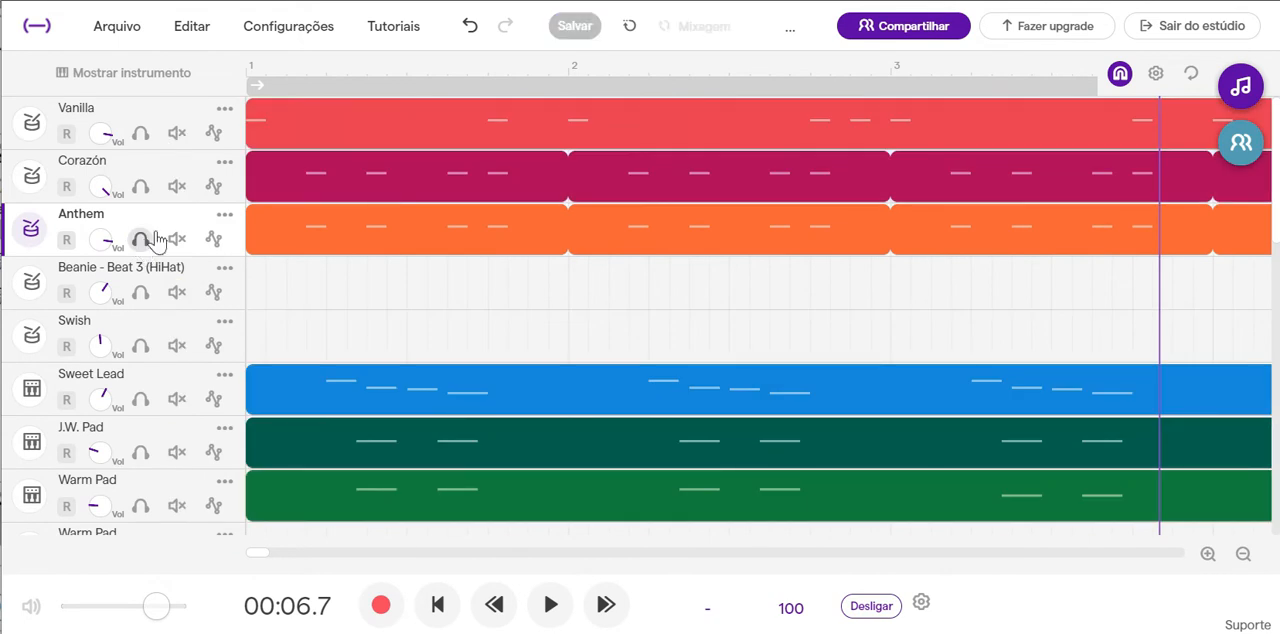
Solo Corazón and Anthem together, play them from the start into bar 2, and clear both solos.
click(141, 188)
click(148, 247)
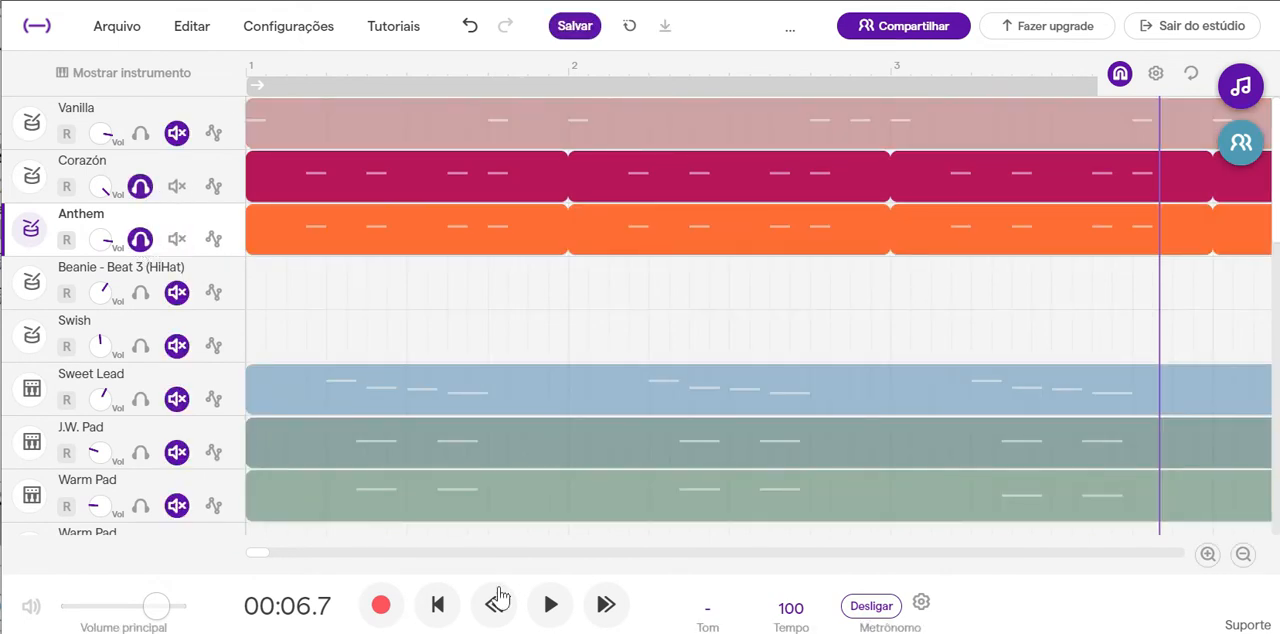
click(437, 604)
click(549, 606)
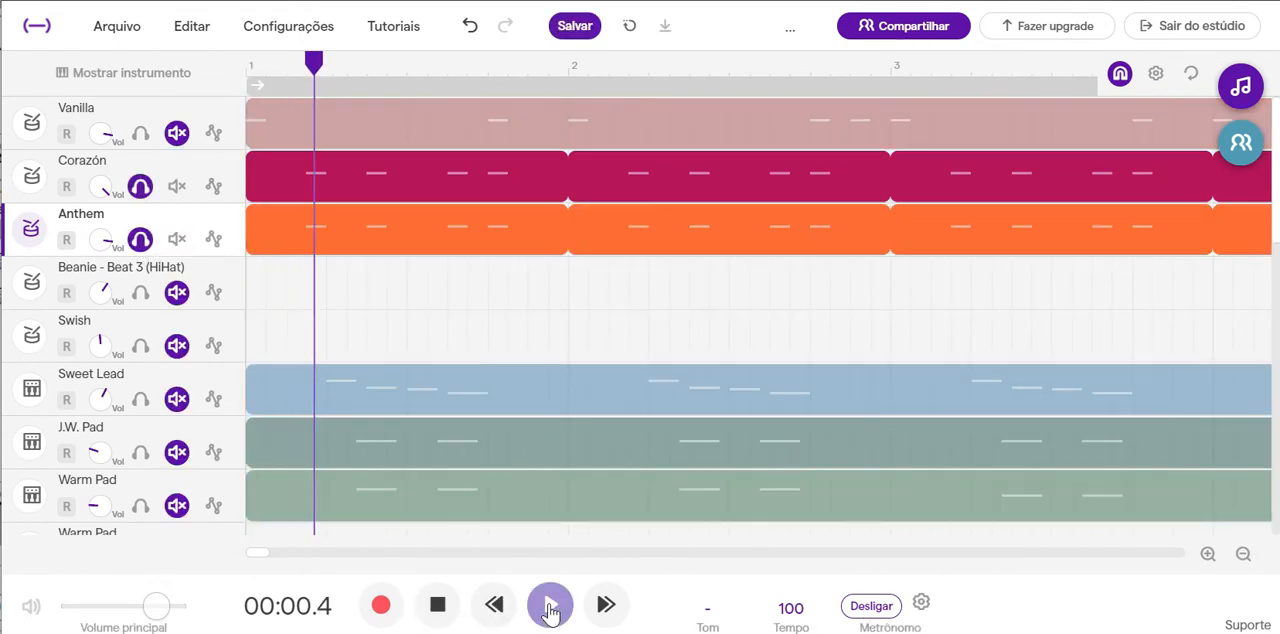
click(440, 606)
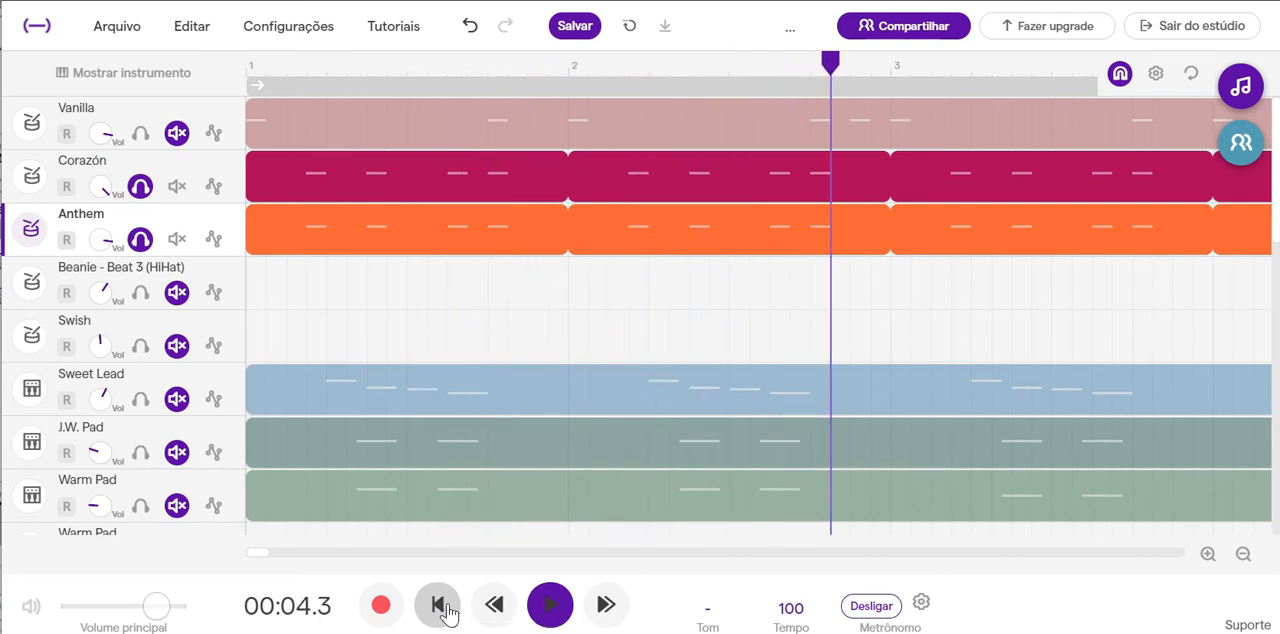
click(140, 187)
click(140, 239)
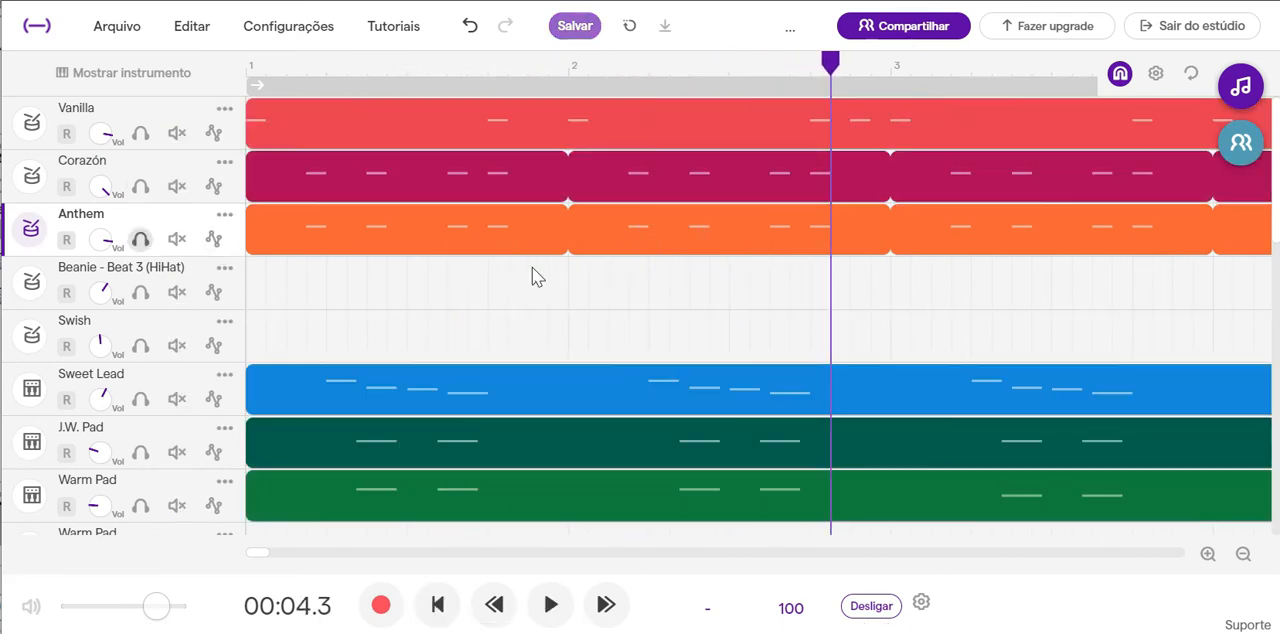
Inspect the Pump Pad notes in bars 7 and 8 and open the track's instrument controls.
scroll(645, 346, down, 3)
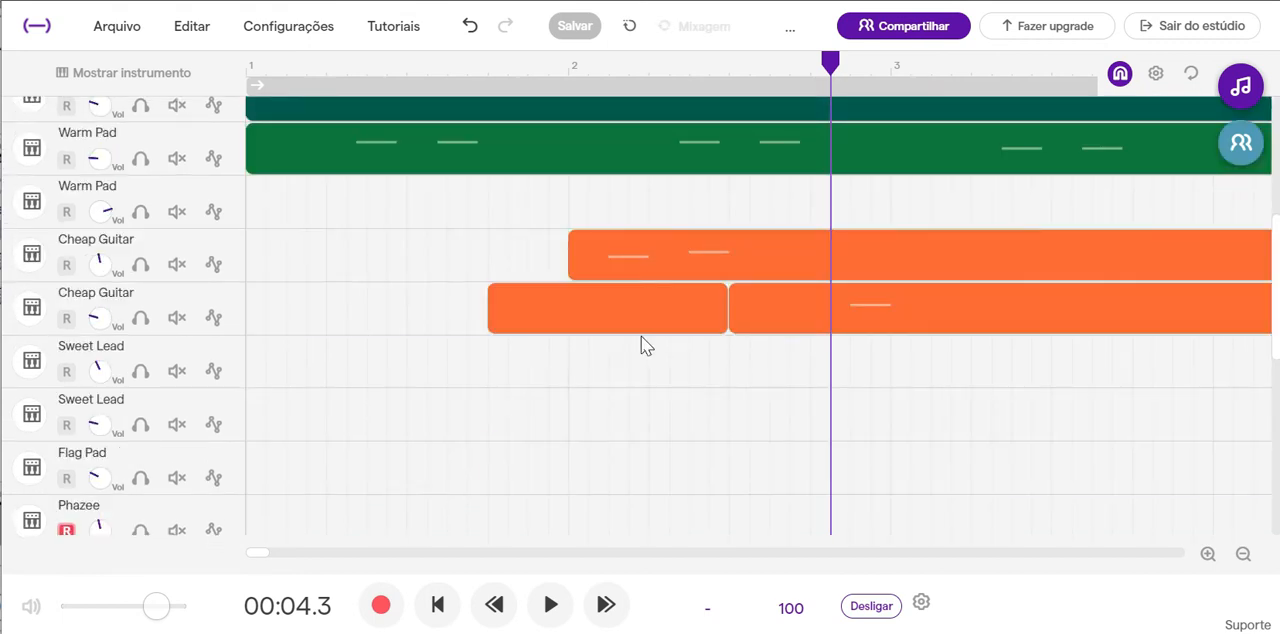
scroll(641, 336, down, 5)
scroll(641, 366, up, 4)
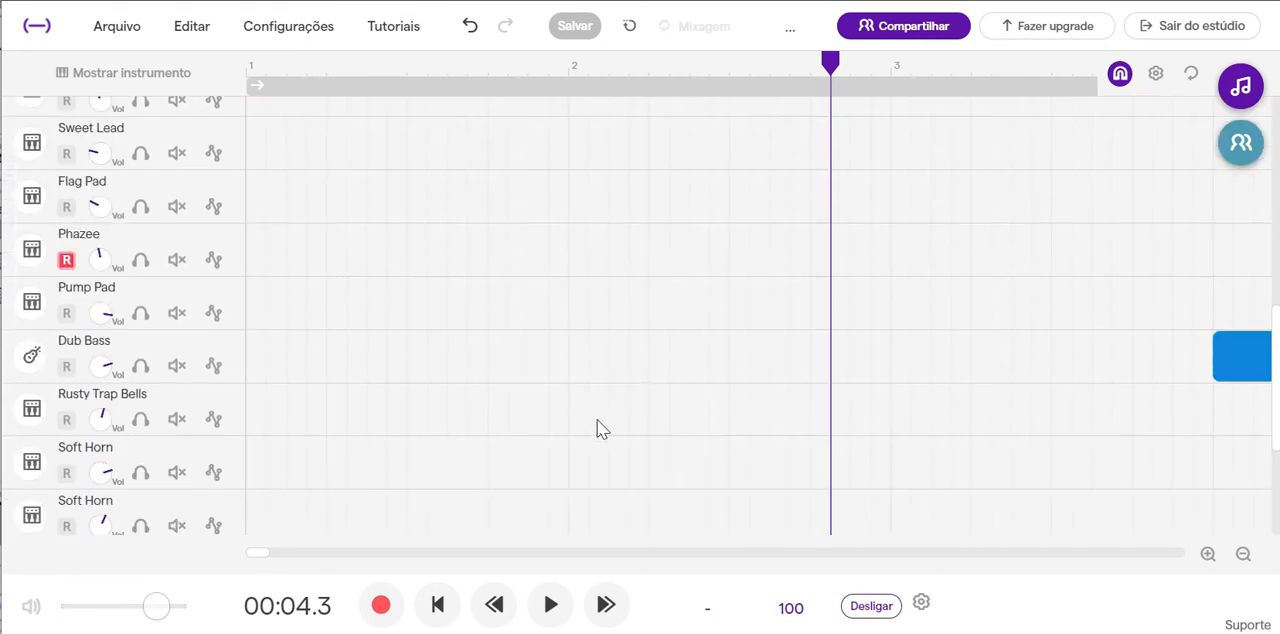
drag(256, 557, 297, 548)
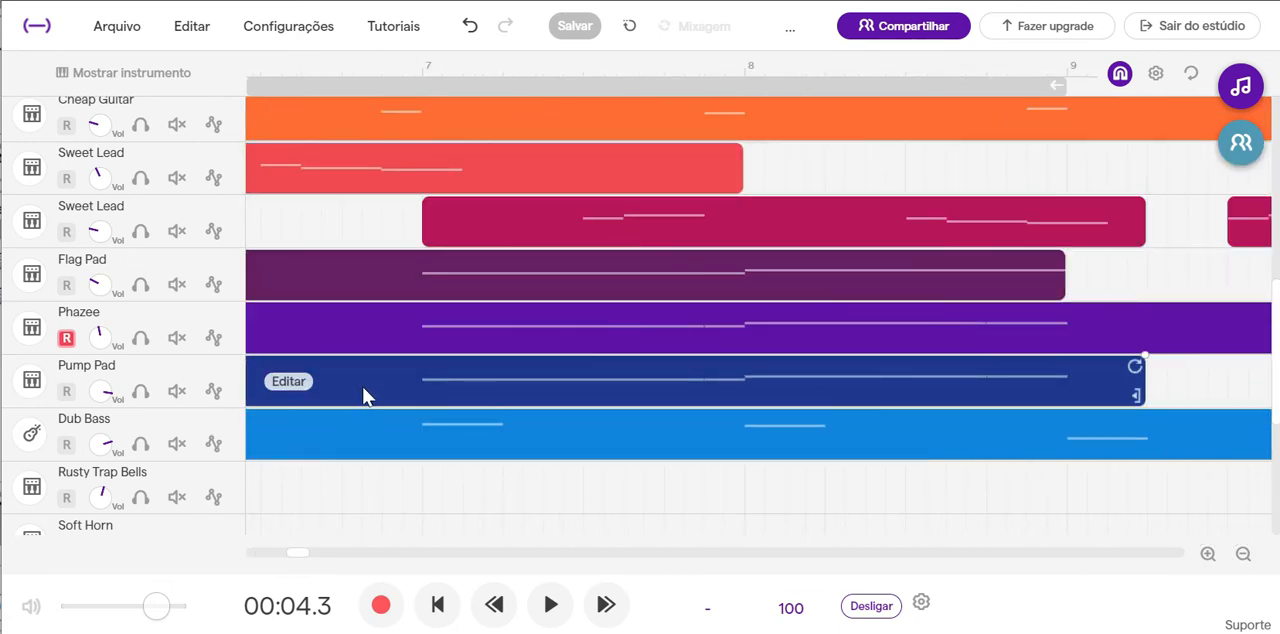
double_click(458, 390)
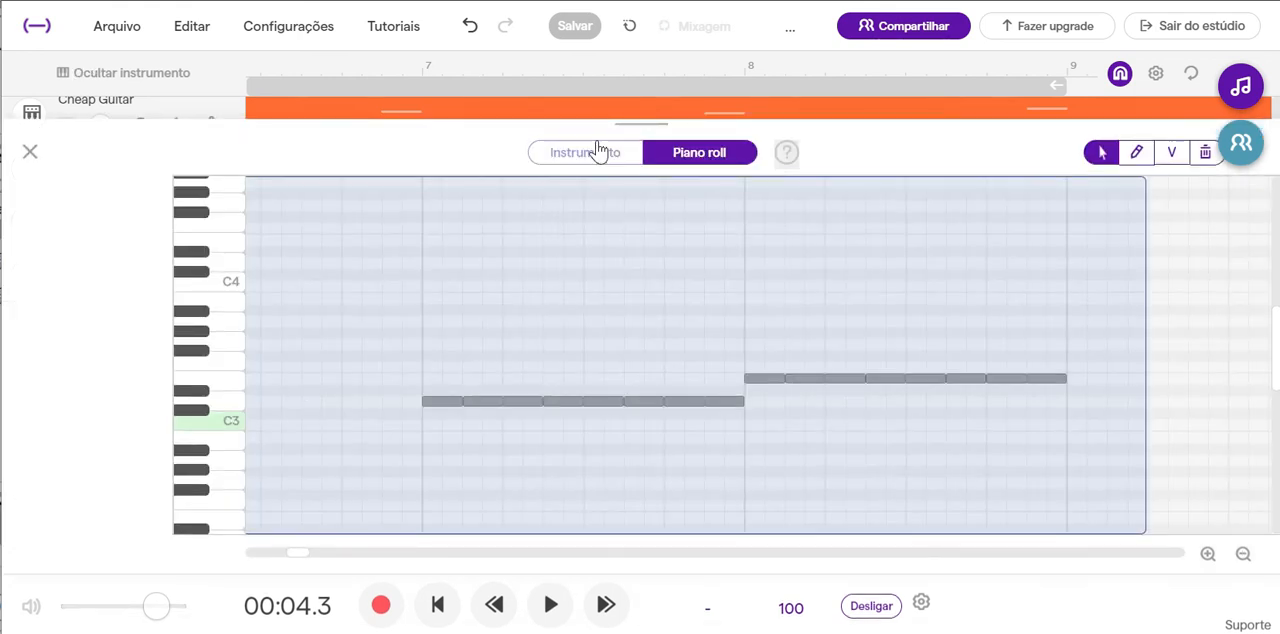
click(600, 160)
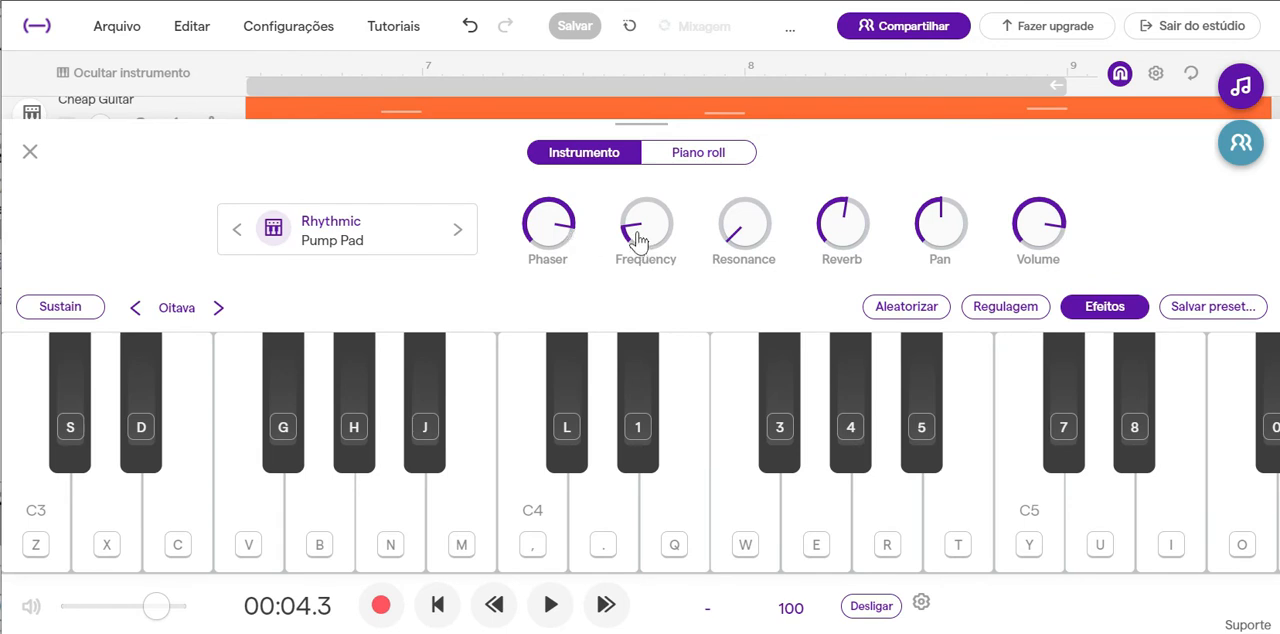
Raise the Pump Pad's reverb slightly, testing it with single notes, and play the mix from bar 7 through bar 8.
click(553, 480)
drag(855, 212, 876, 215)
click(610, 503)
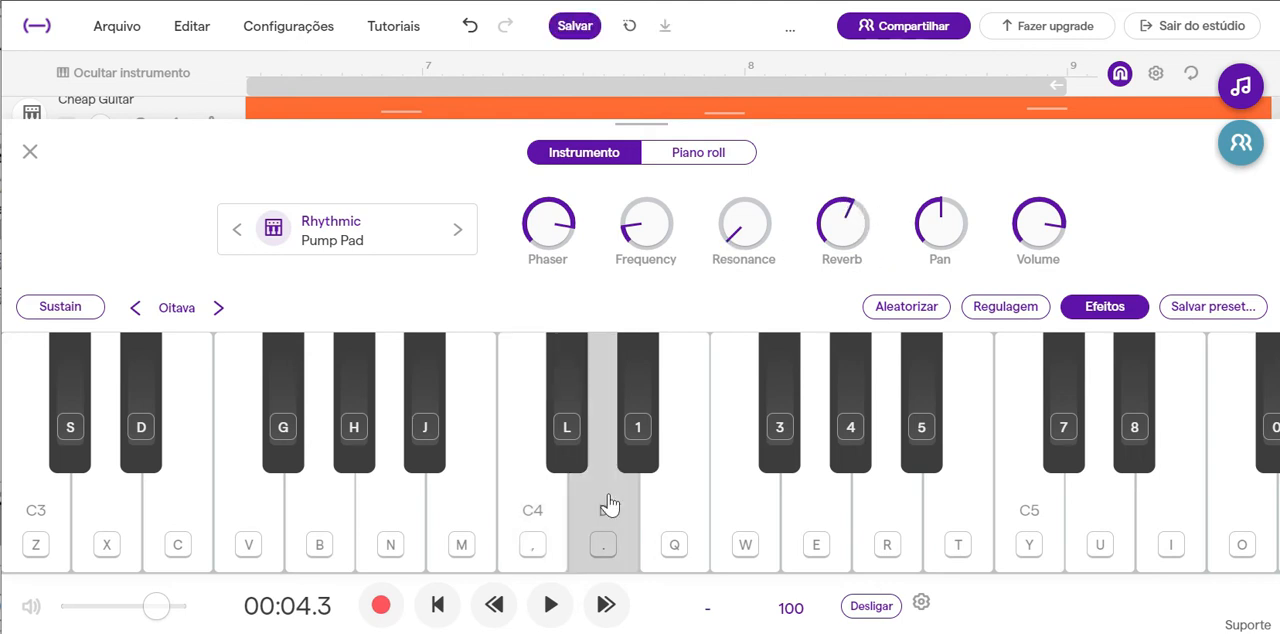
click(30, 152)
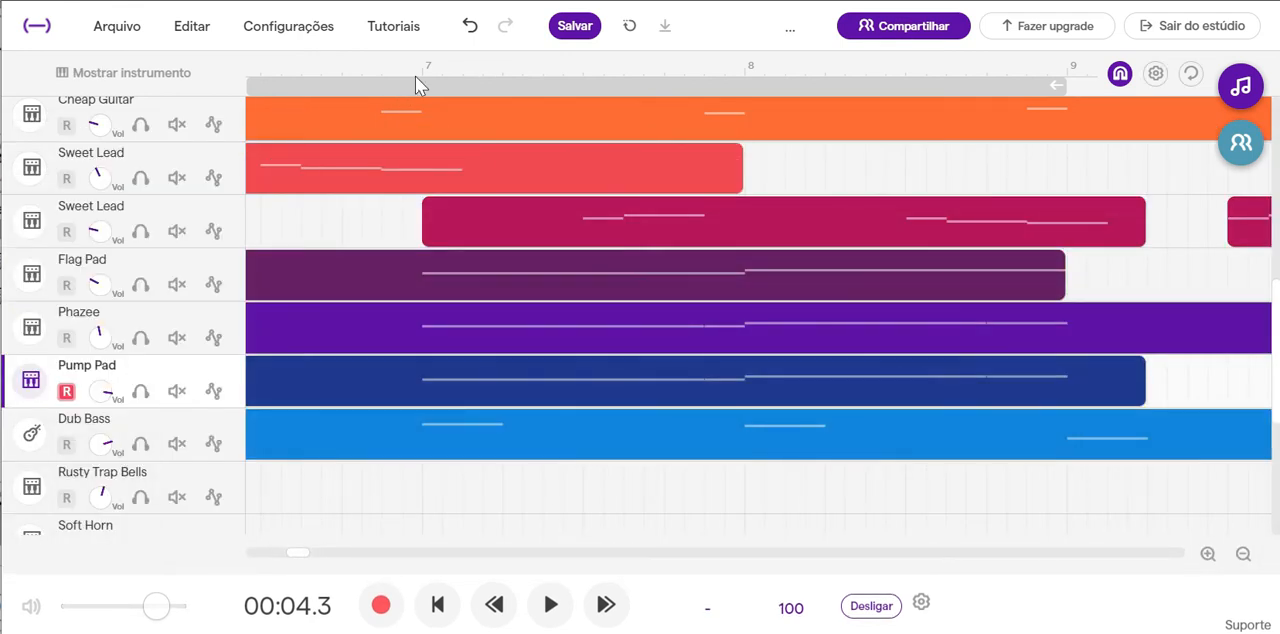
click(550, 605)
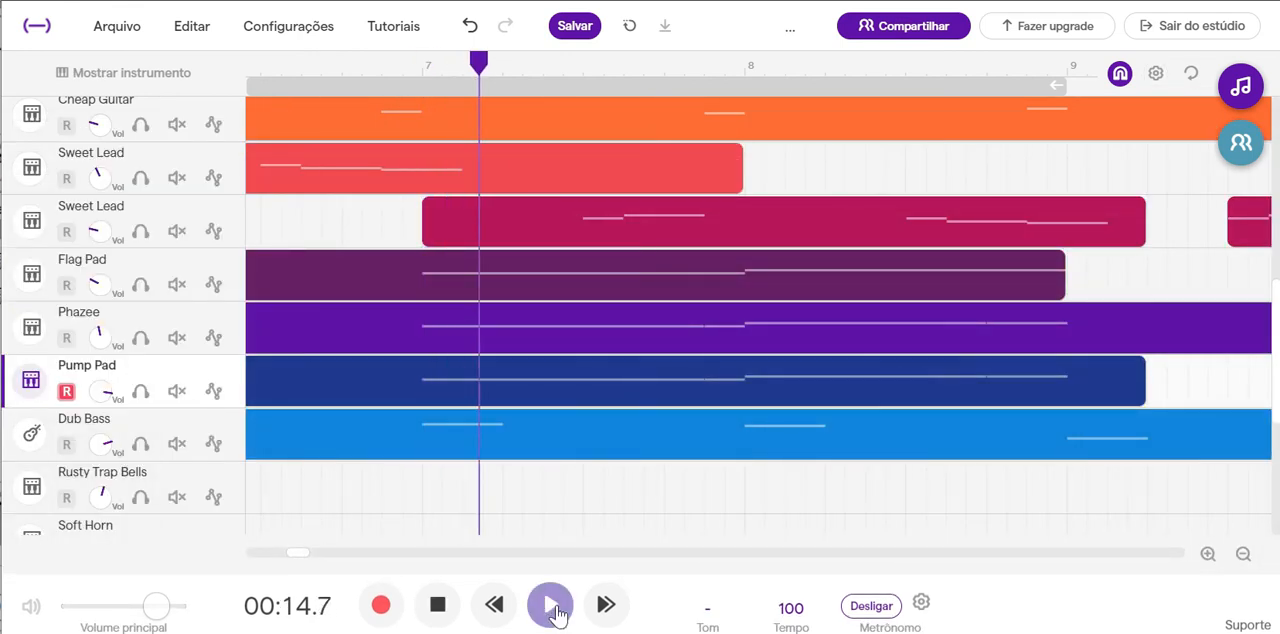
click(449, 606)
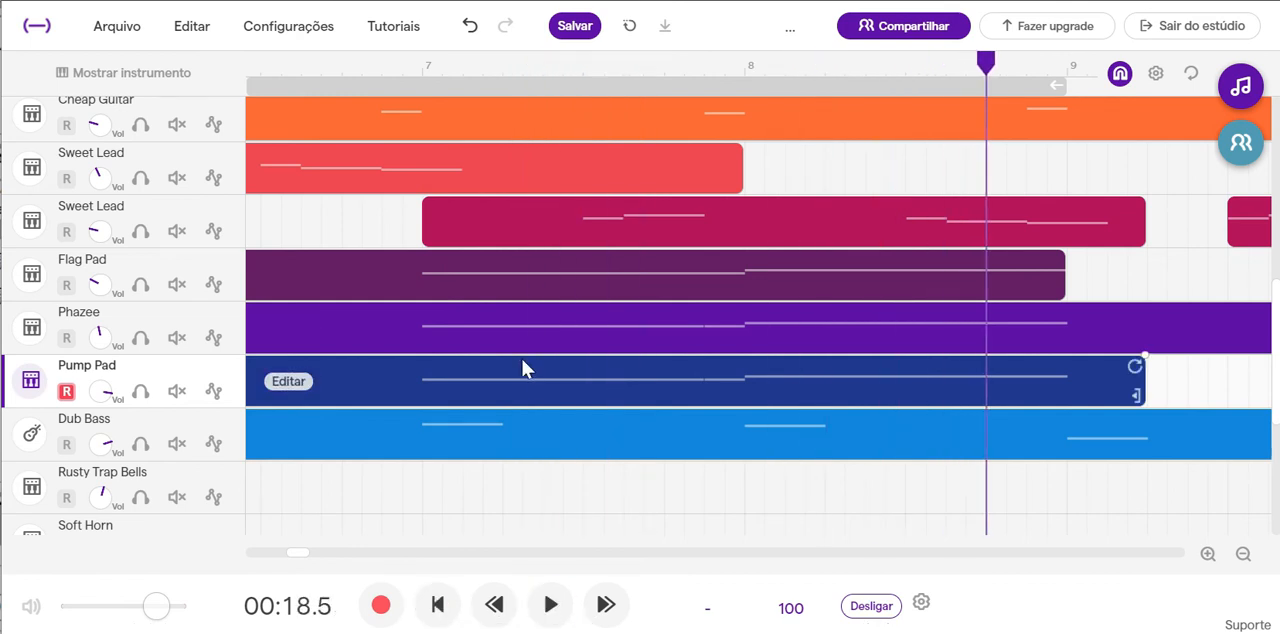
Open the Dub Bass instrument controls, audition a few notes, and shift the keyboard down one octave to start at C0.
scroll(521, 360, down, 2)
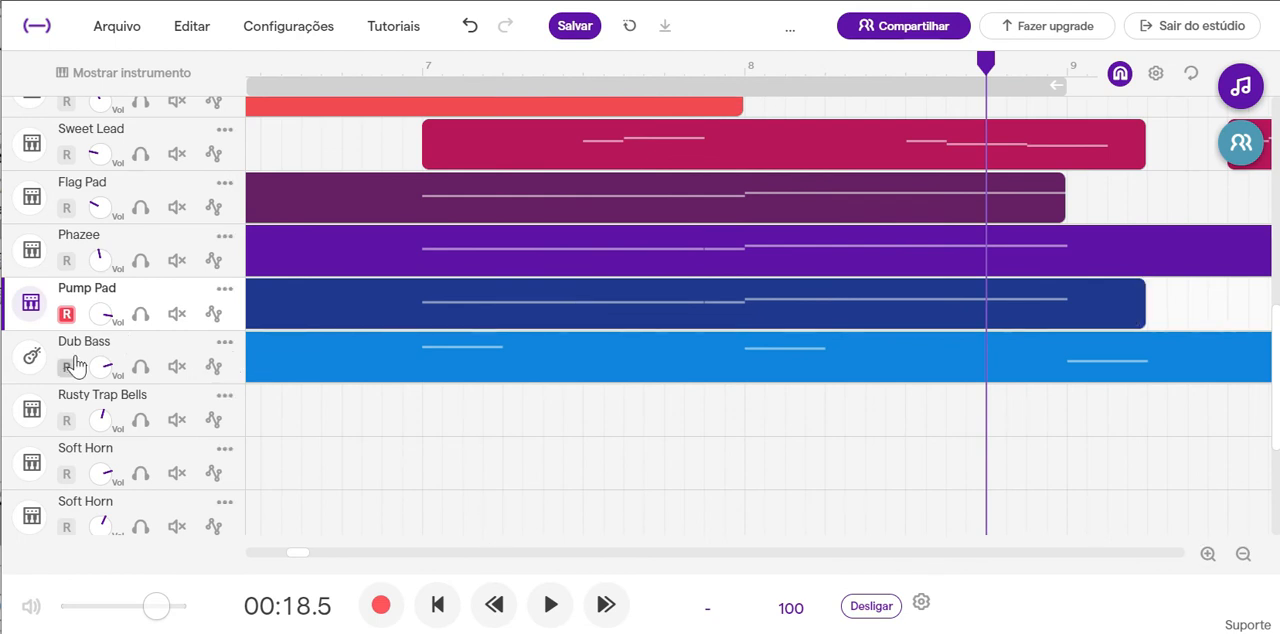
click(35, 358)
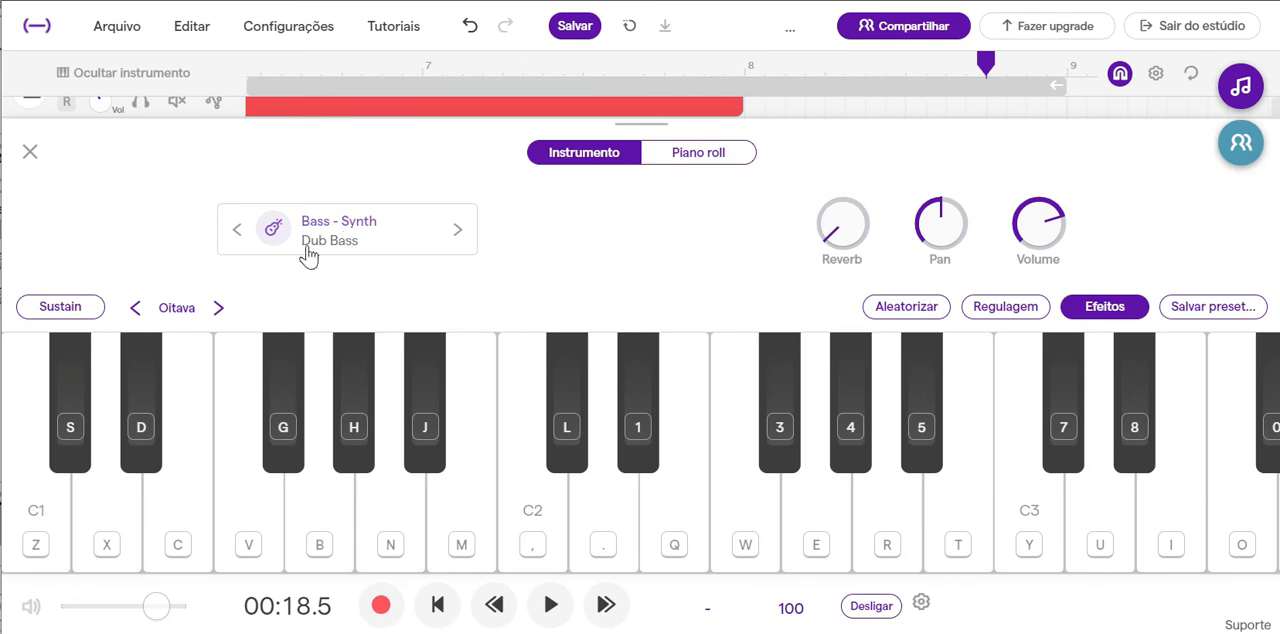
click(411, 482)
click(443, 488)
click(423, 496)
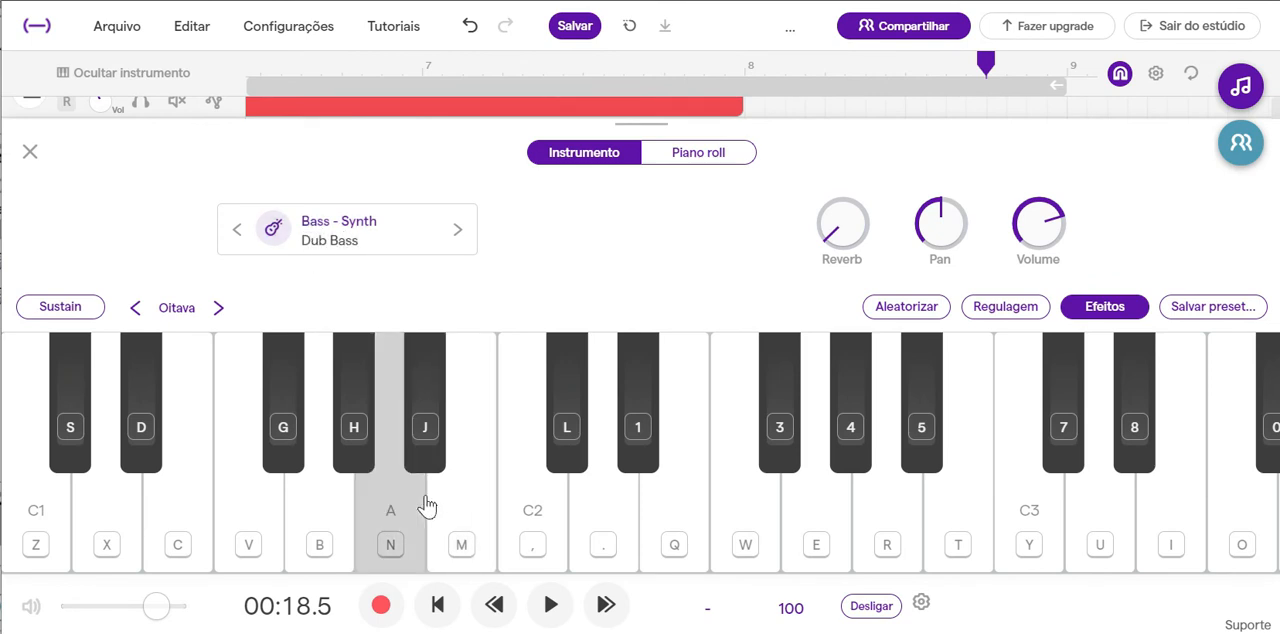
click(141, 311)
click(268, 540)
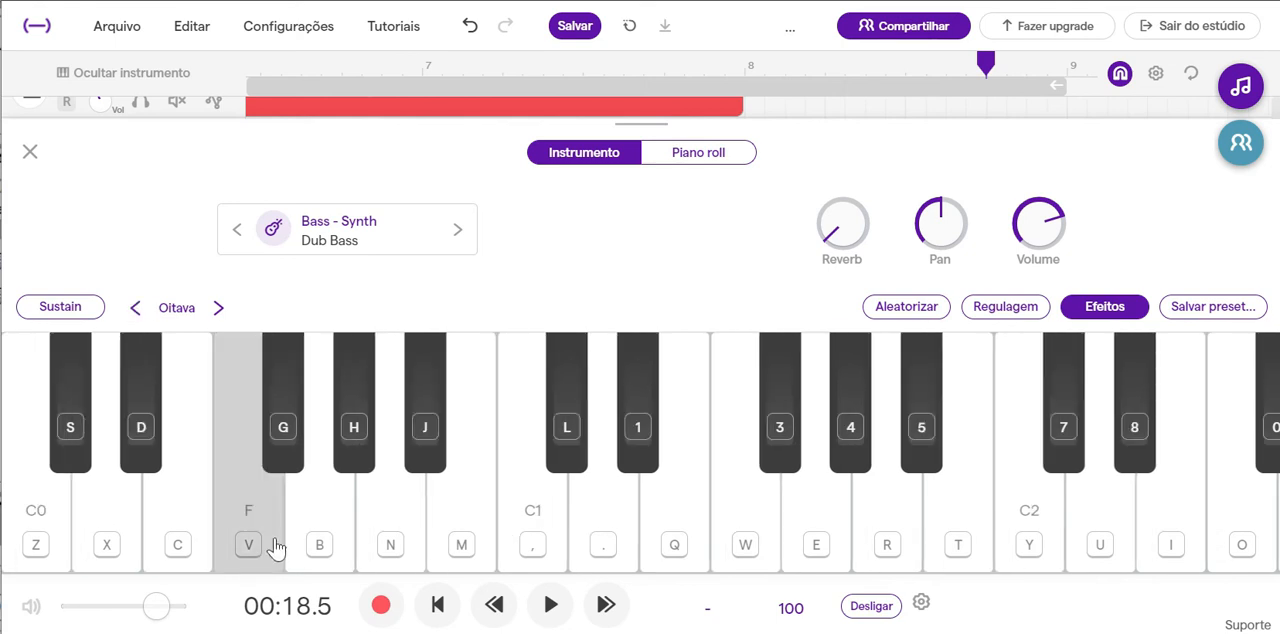
Check the Dub Bass notes at the starts of bars 7 and 8, and raise the track's reverb slightly.
click(712, 157)
click(463, 342)
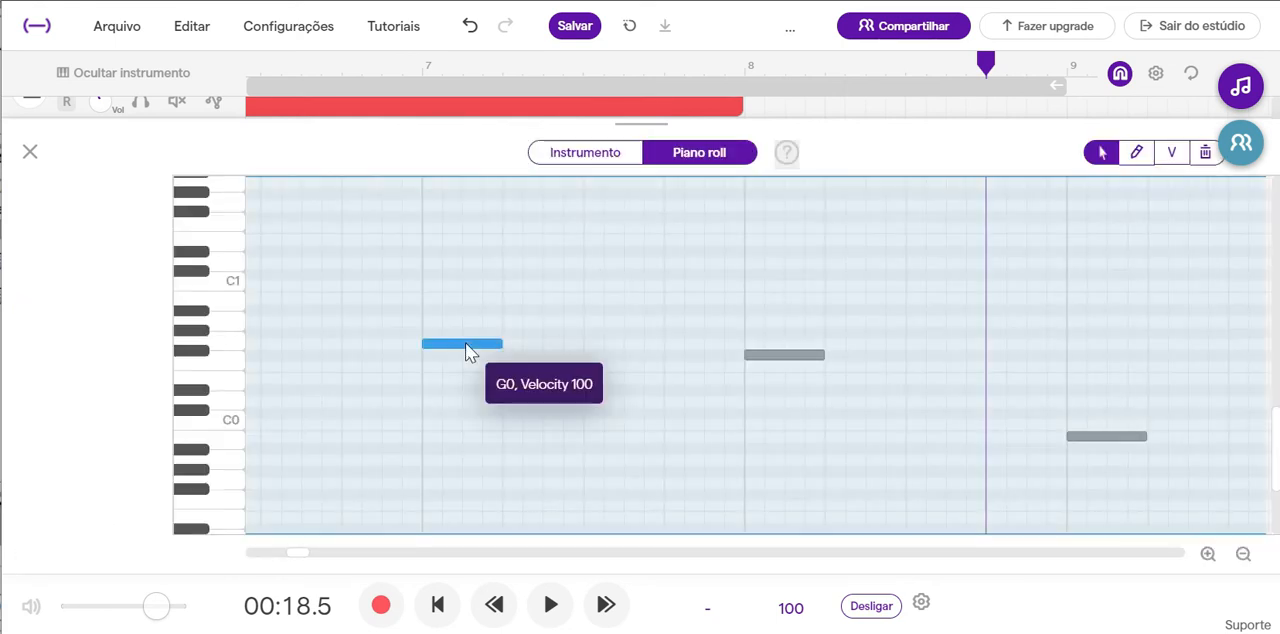
click(813, 354)
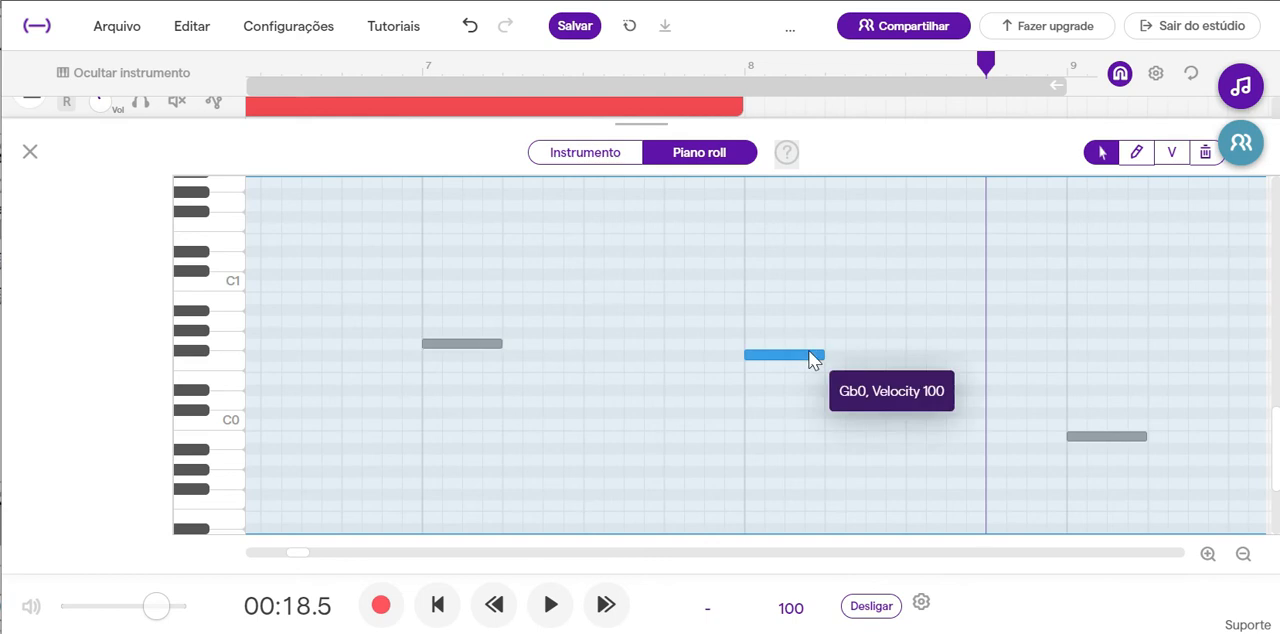
click(609, 163)
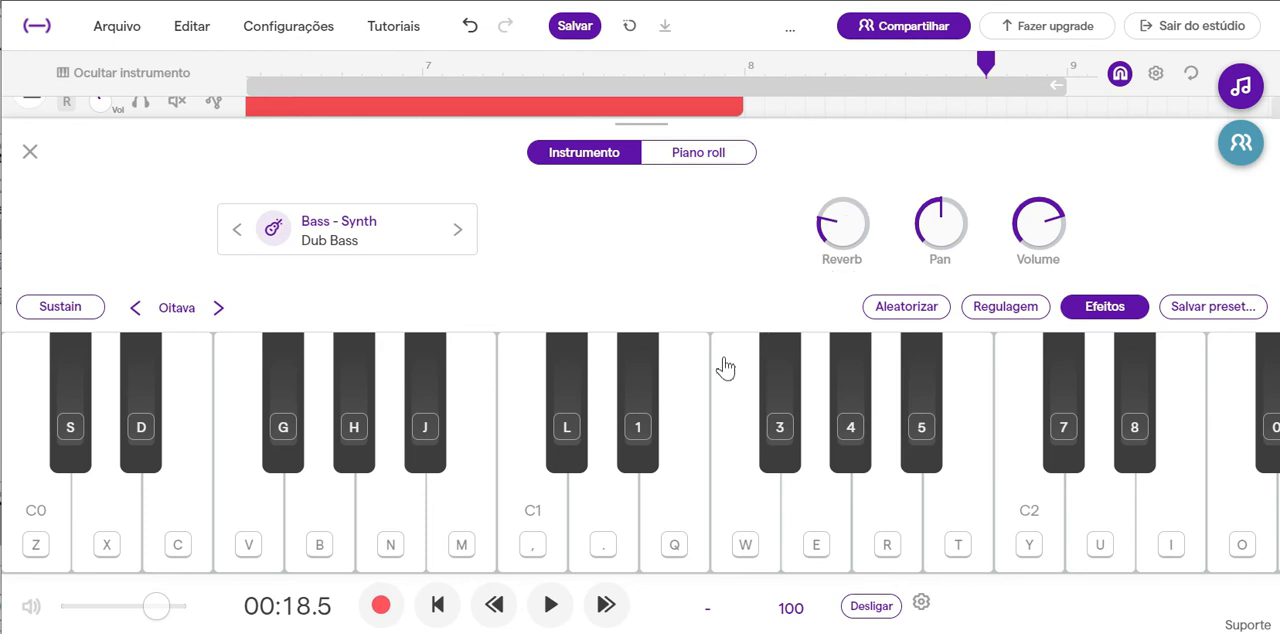
Inspect the Dub Bass notes from bar 9 to bar 12, sounding the two rising notes just before bar 11.
click(699, 163)
drag(307, 557, 336, 552)
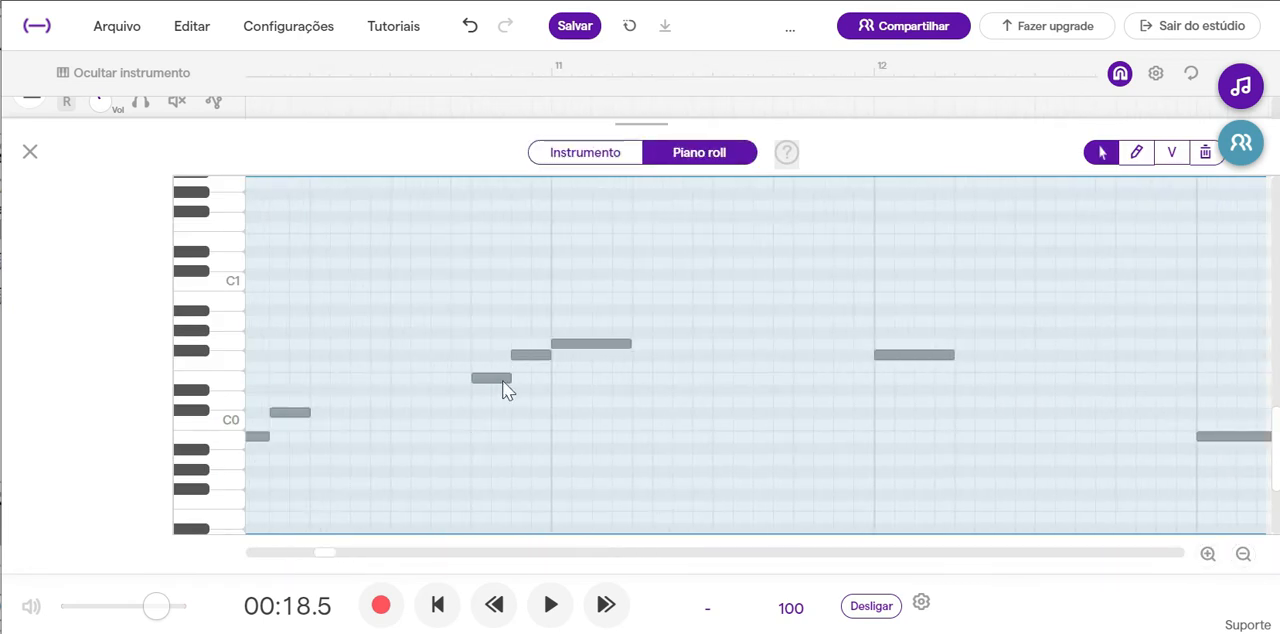
click(497, 380)
click(527, 354)
drag(329, 549, 314, 549)
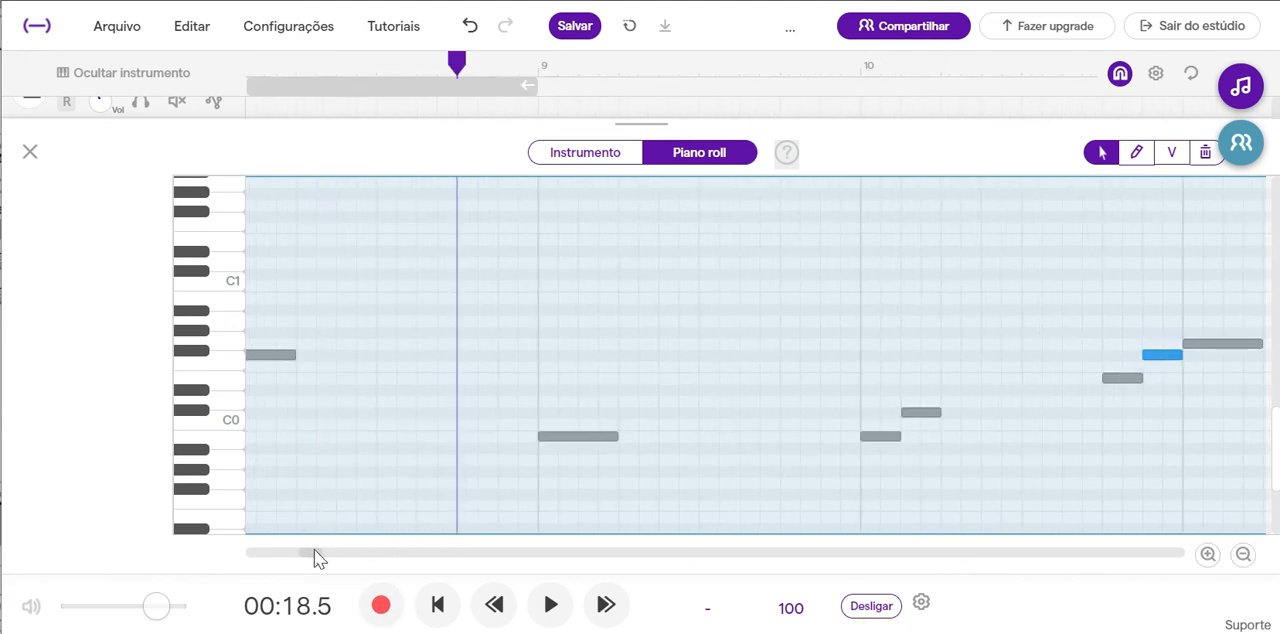
Play the mix from late in bar 8 into bar 10 and close the Dub Bass note editor.
click(549, 605)
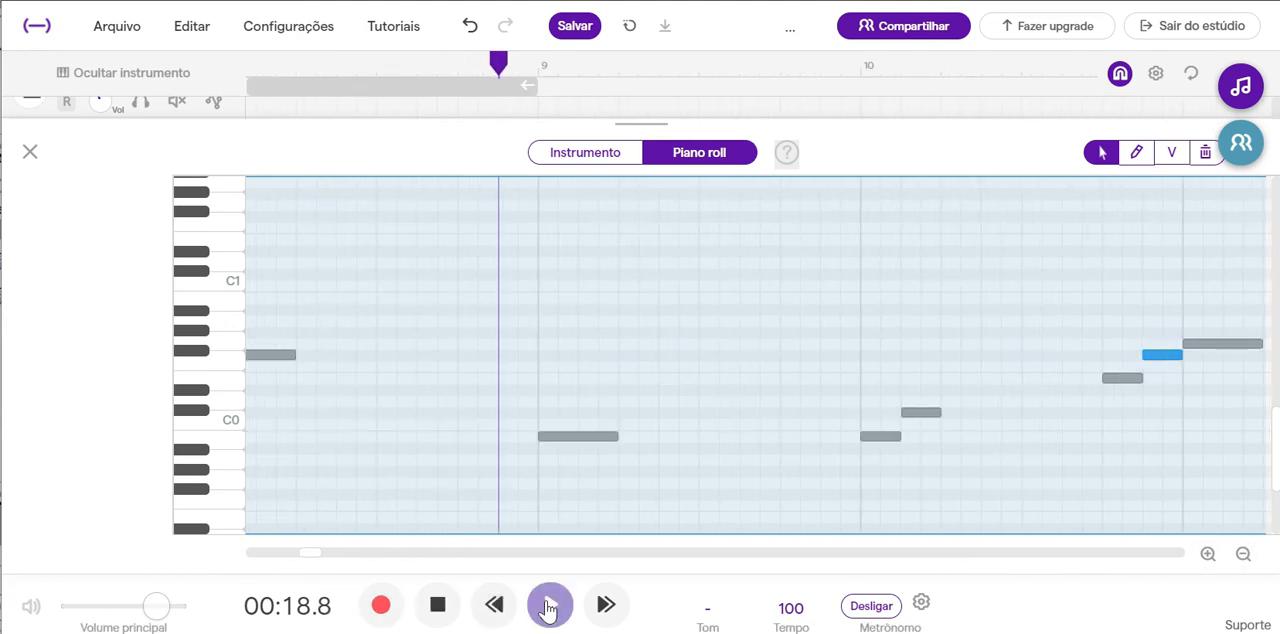
click(380, 607)
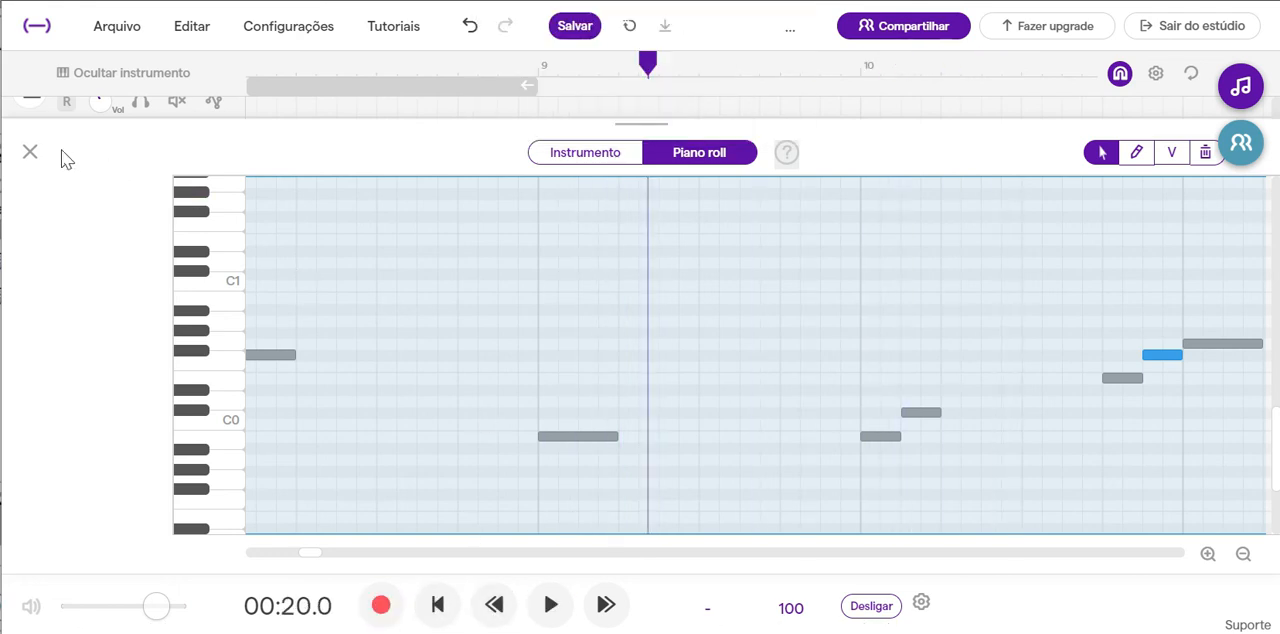
click(31, 153)
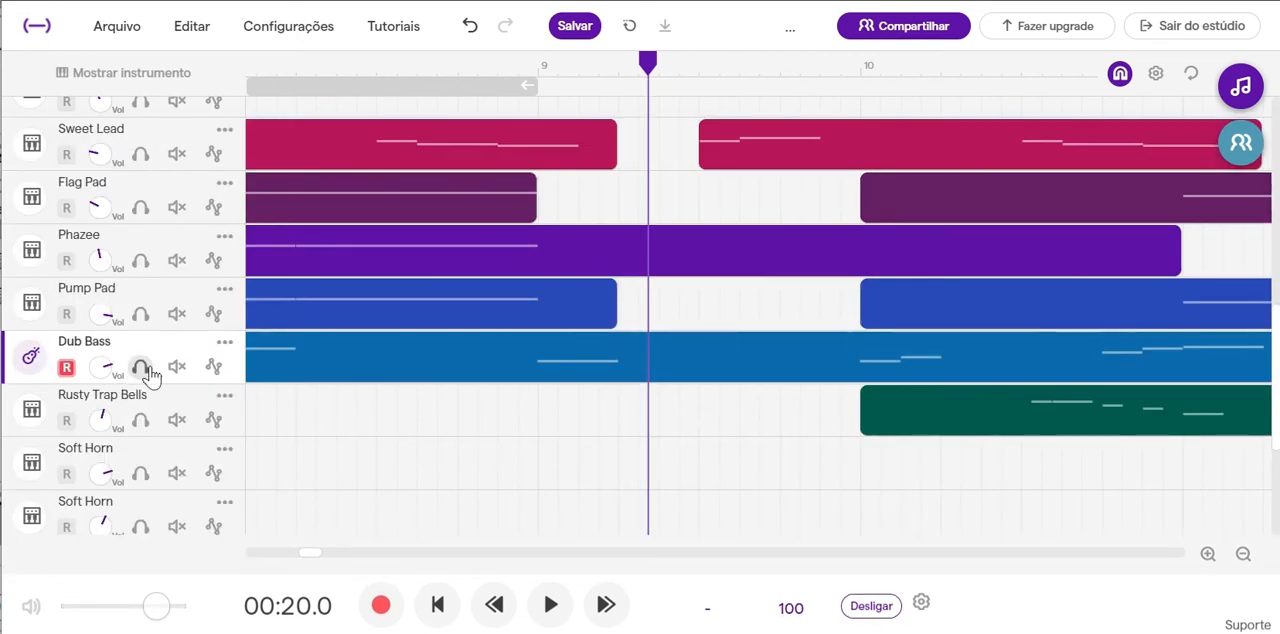
Solo the Dub Bass track and play it from bar 9 through bar 18.
click(142, 369)
click(556, 604)
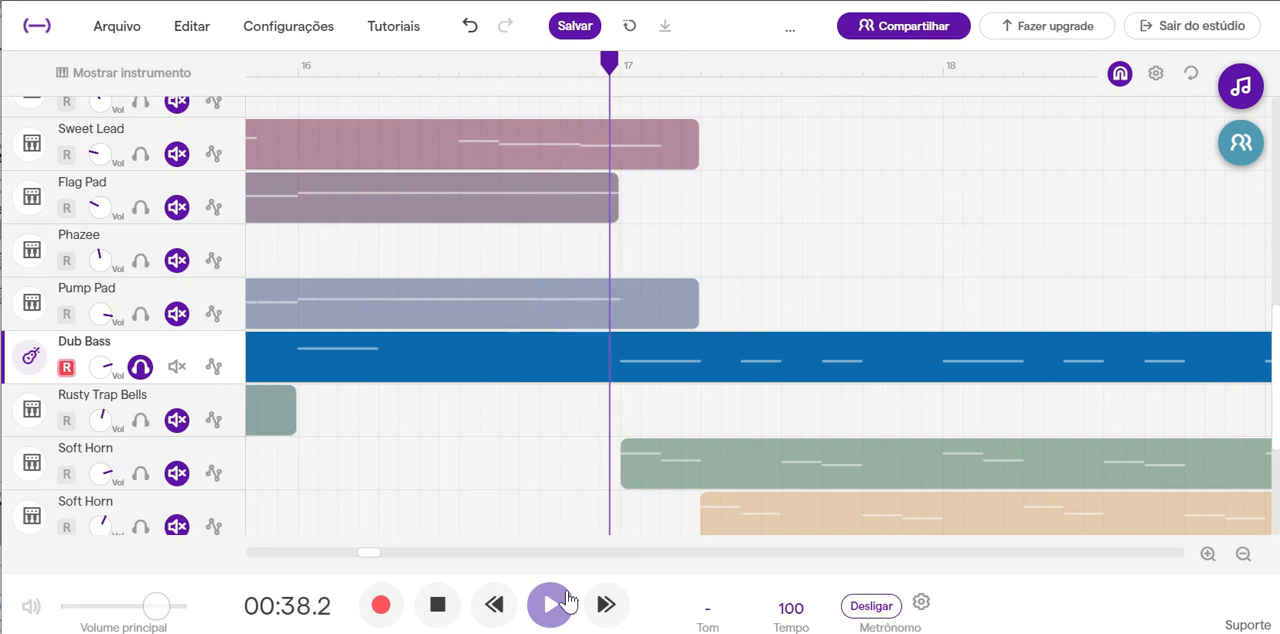
click(437, 606)
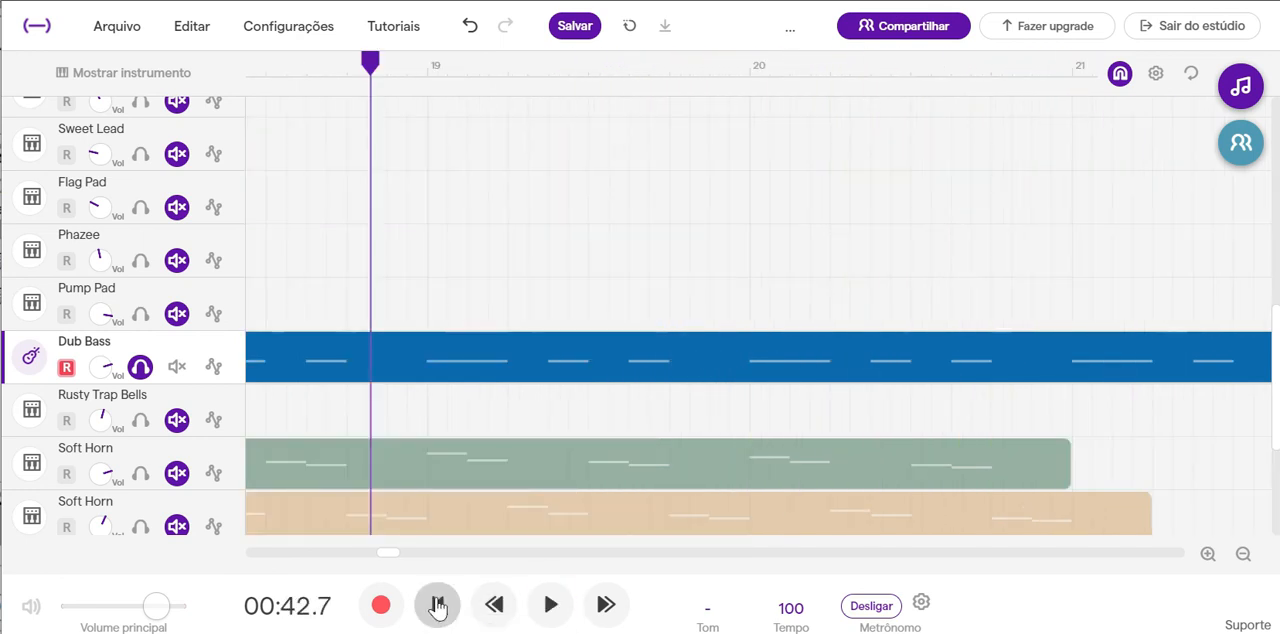
Draw an extra short Dub Bass note at the end of bar 17, at the existing notes' pitch, and play from bar 17.
double_click(430, 359)
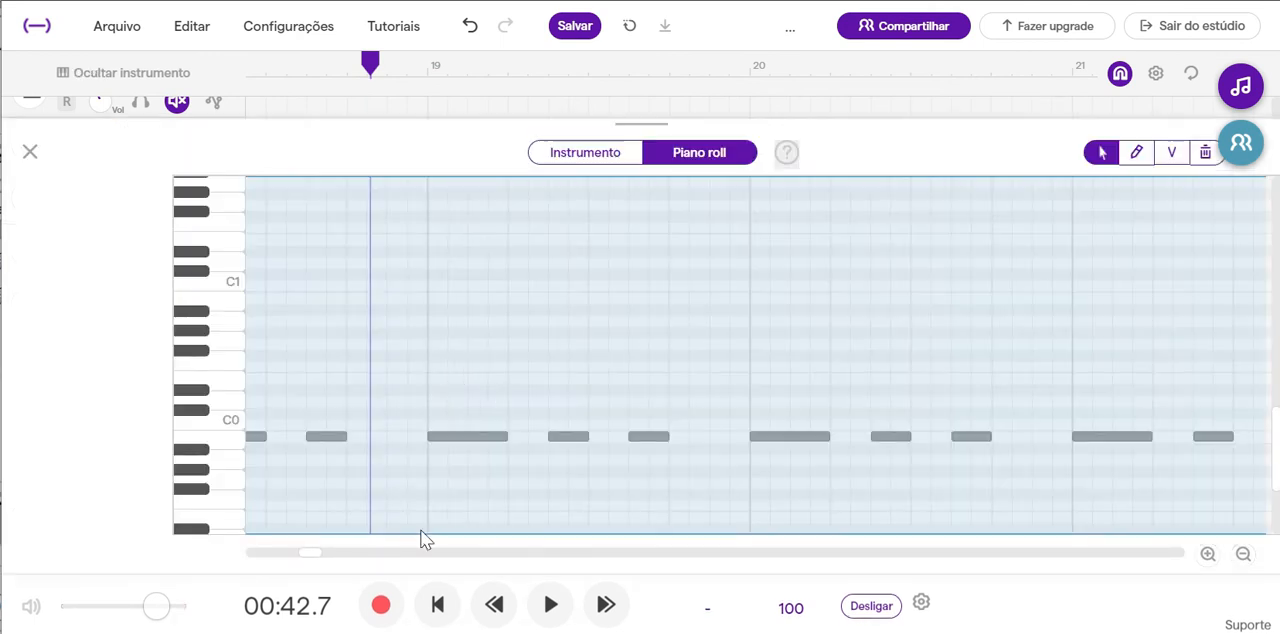
drag(310, 557, 372, 538)
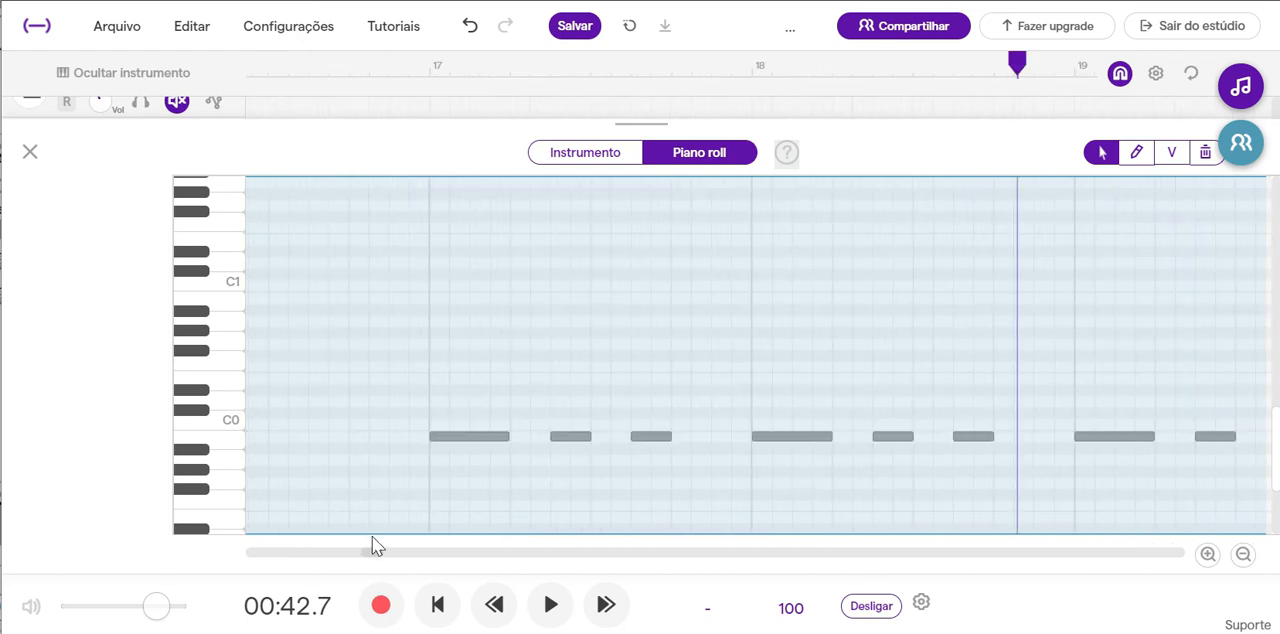
click(1137, 154)
click(703, 437)
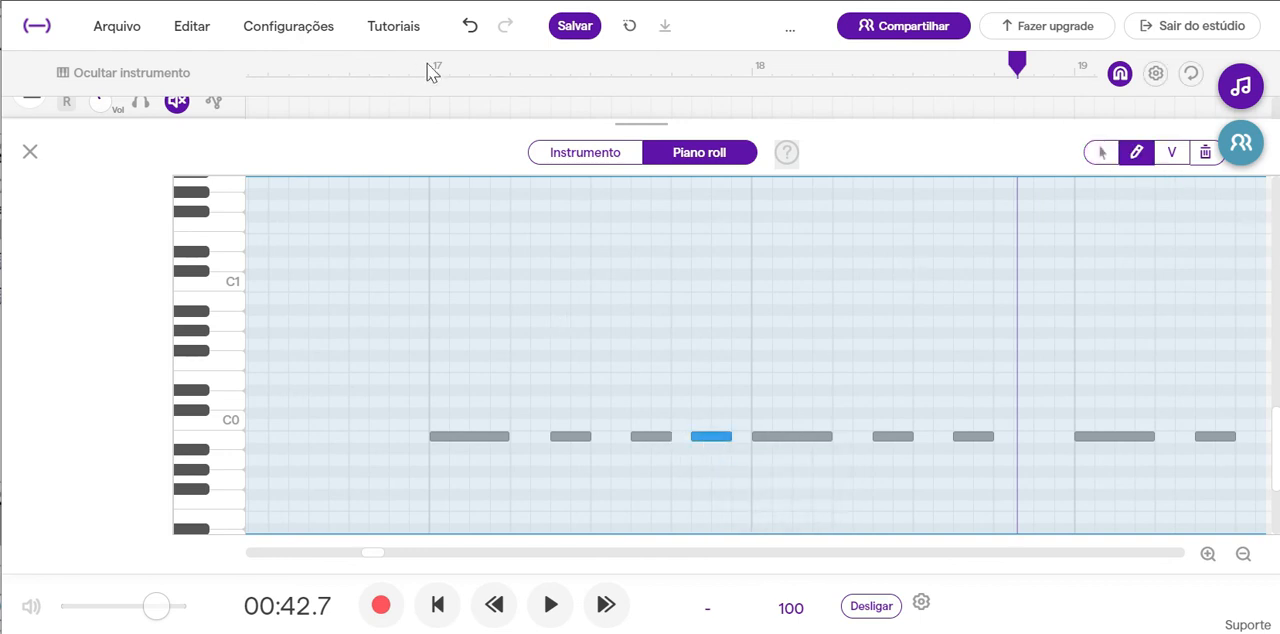
click(430, 72)
click(551, 605)
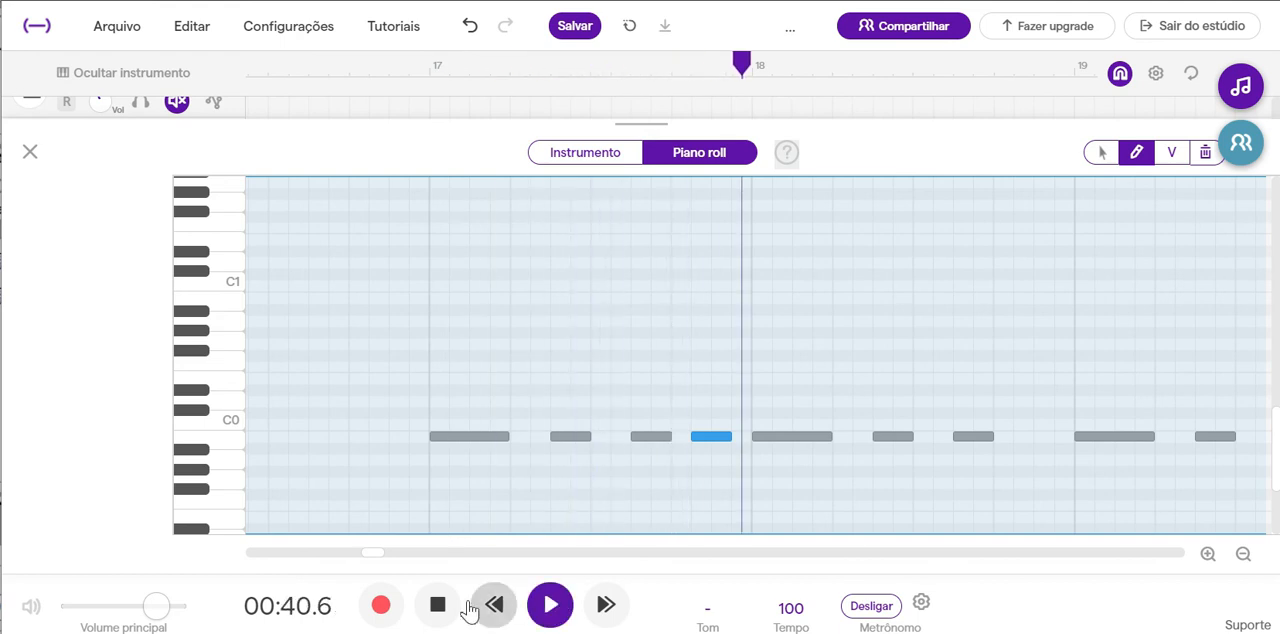
click(437, 605)
Add a matching short Dub Bass note at the end of each bar from 18 through 24, checking by playback, and close the note editor.
click(1028, 440)
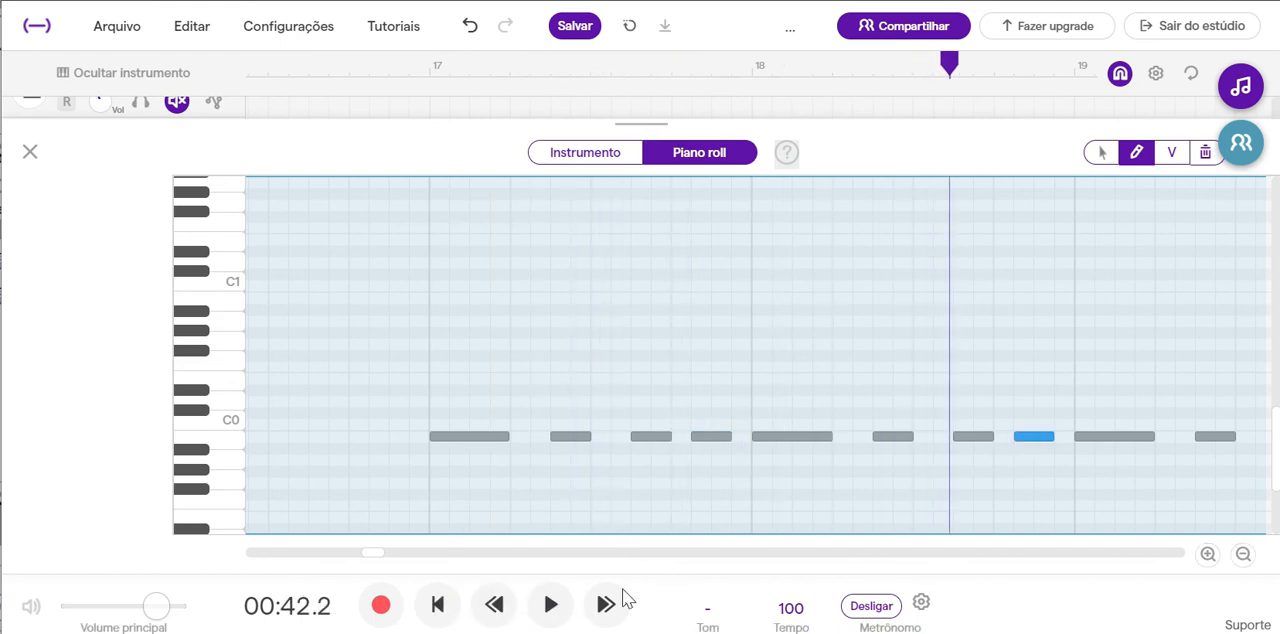
click(551, 605)
click(440, 607)
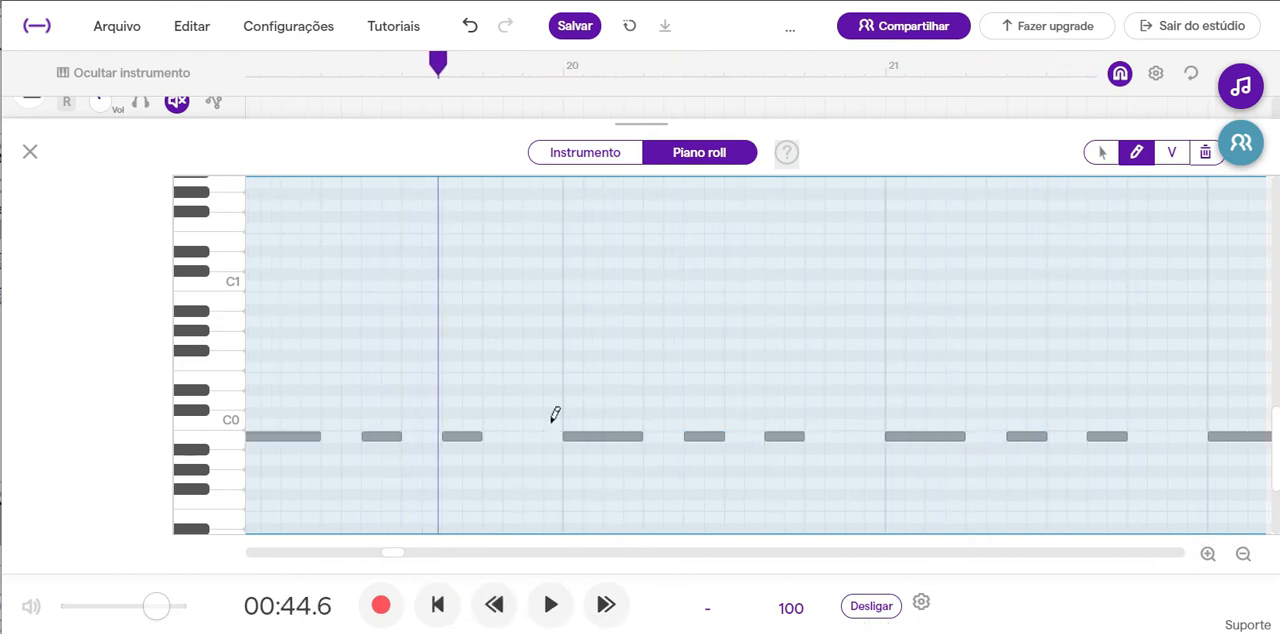
click(547, 606)
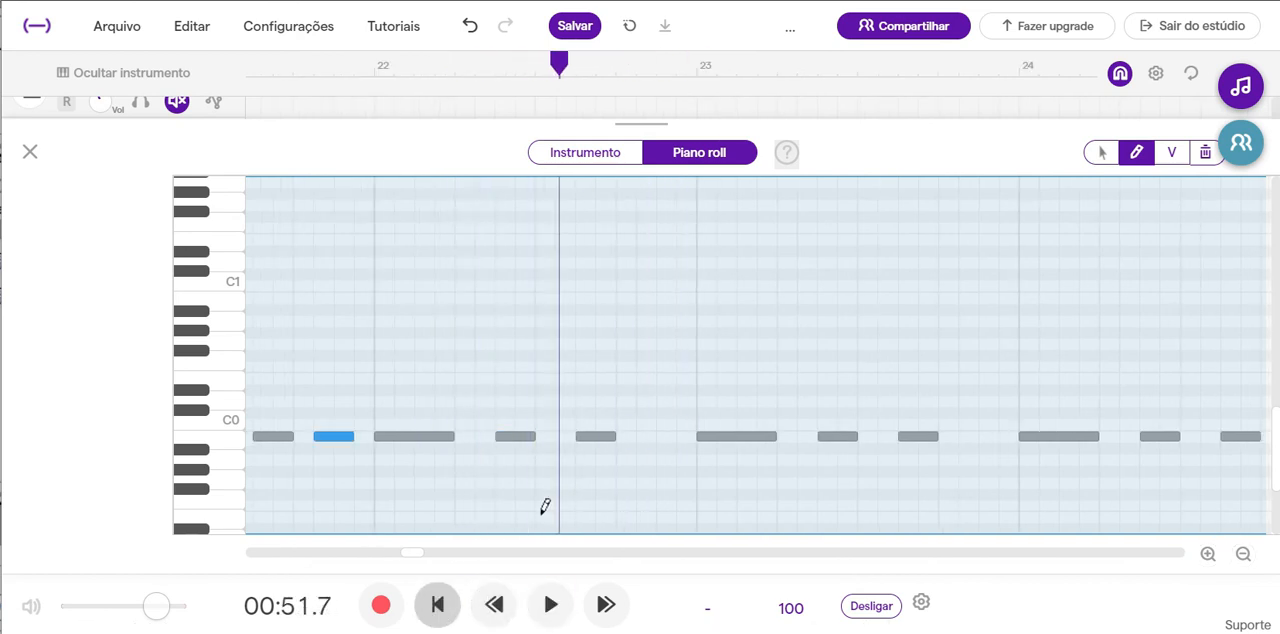
click(648, 437)
drag(417, 553, 426, 552)
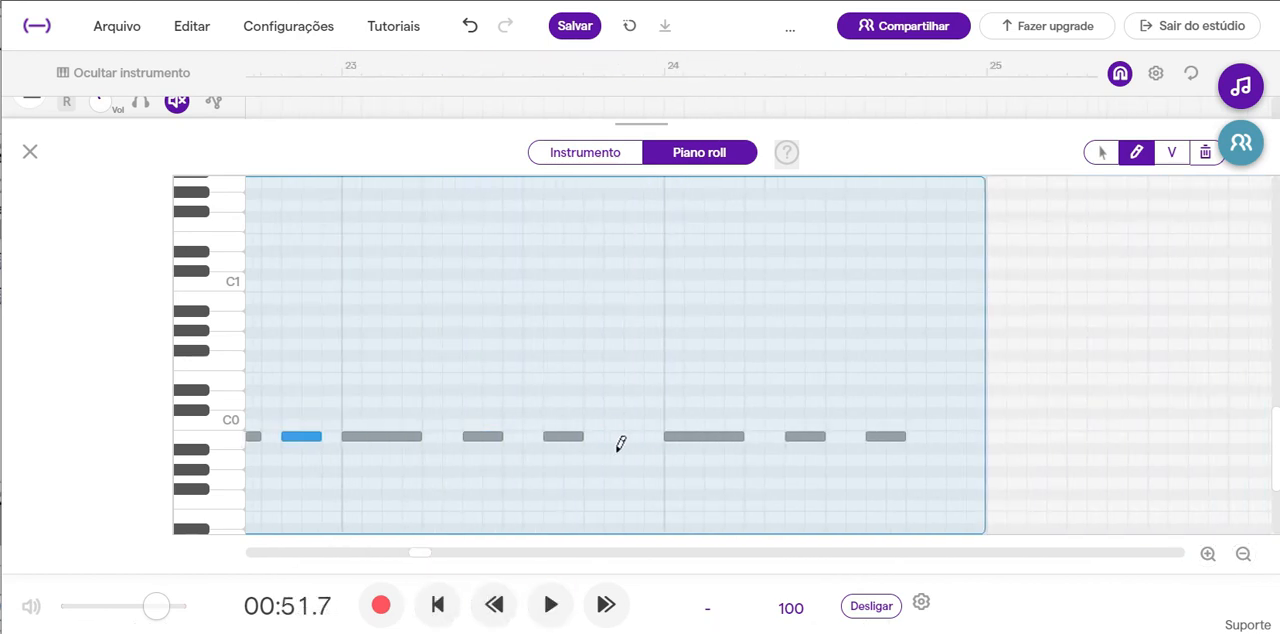
click(31, 150)
Clear the solo on the Dub Bass track.
scroll(230, 362, down, 5)
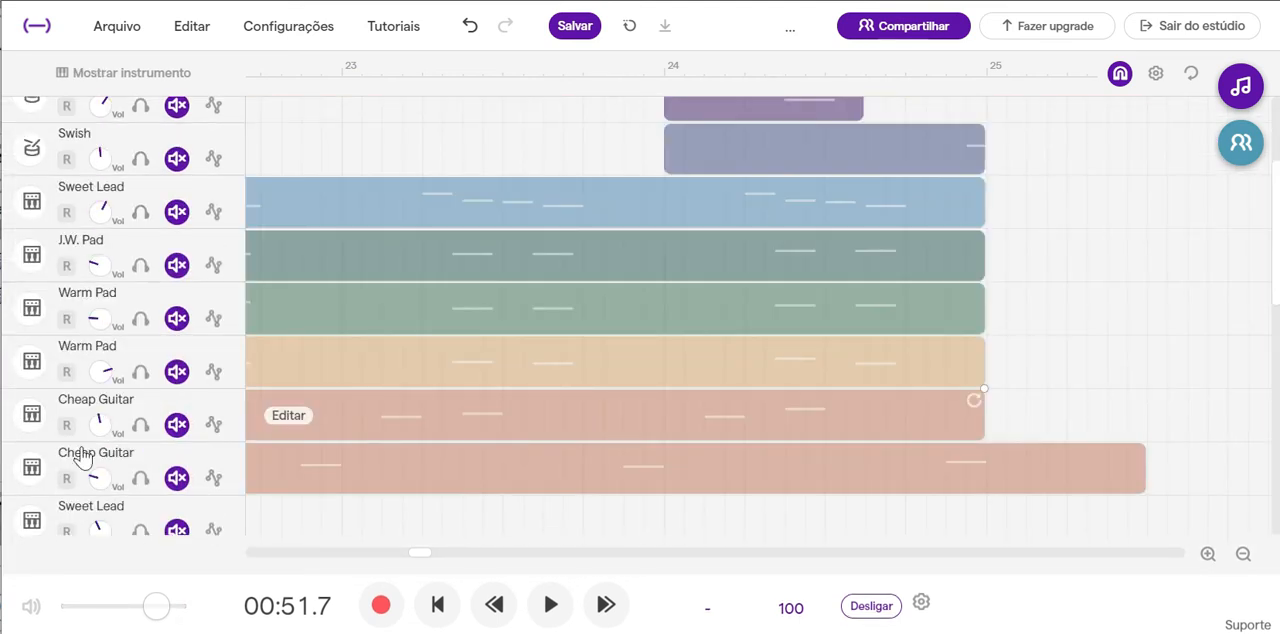
scroll(299, 358, down, 5)
scroll(257, 322, up, 2)
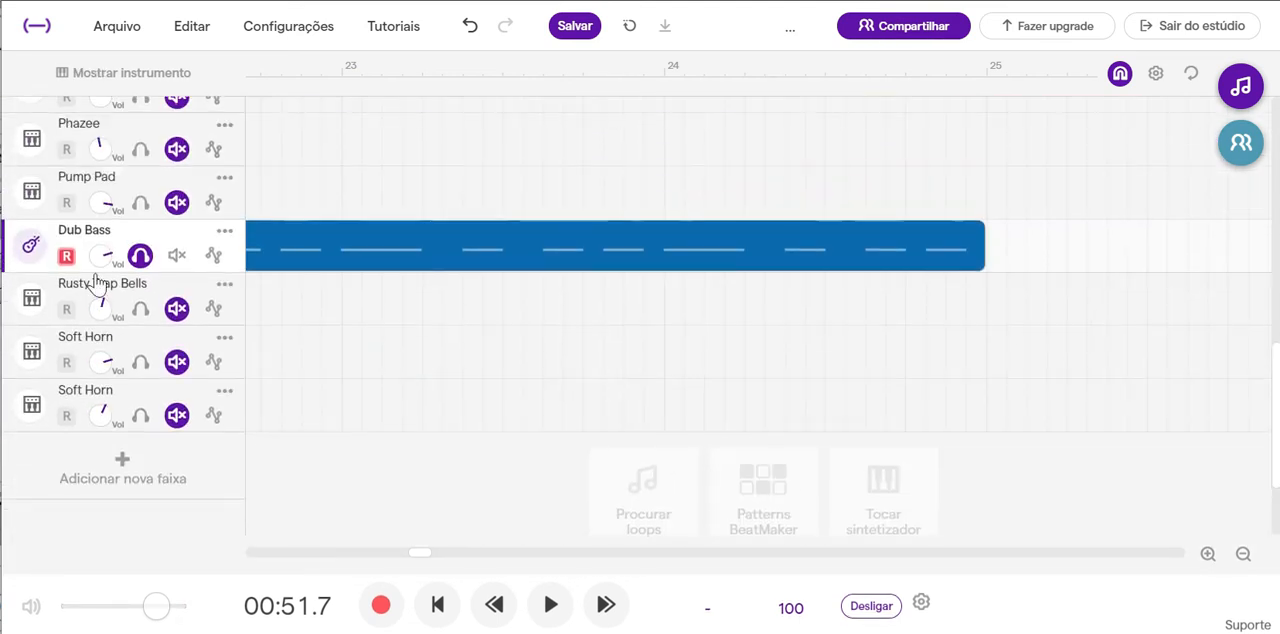
click(140, 256)
Play the full mix from the start of bar 17 to nearly bar 18.
scroll(354, 282, up, 6)
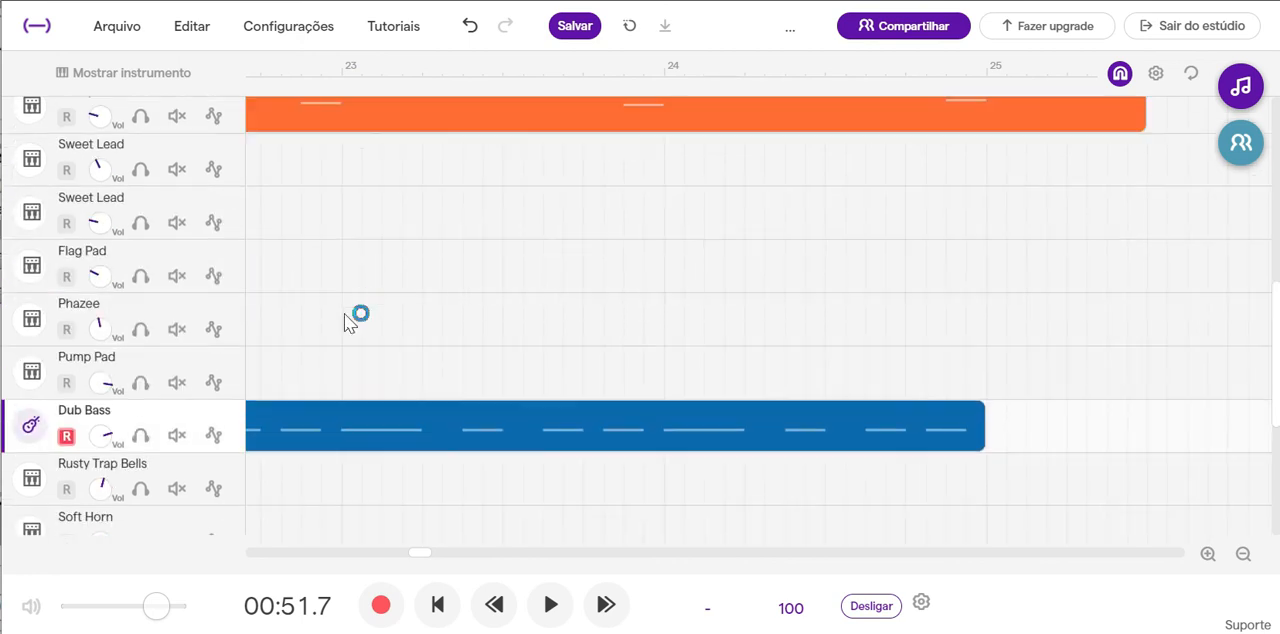
scroll(457, 480, up, 4)
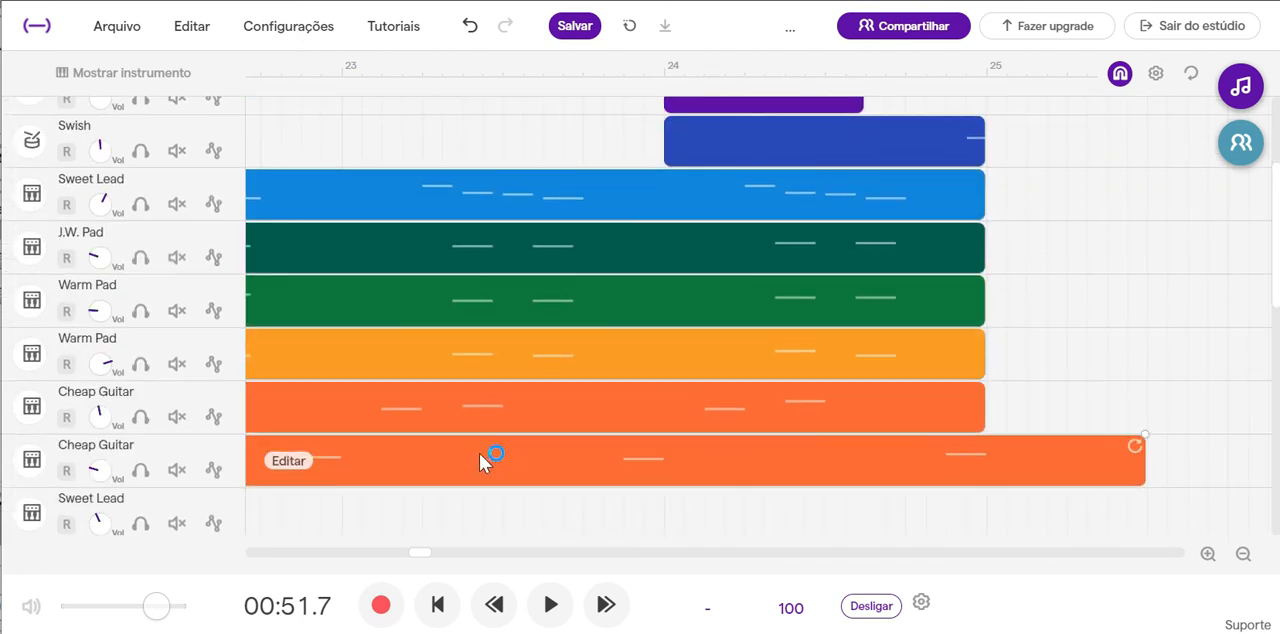
drag(418, 568, 366, 557)
click(533, 73)
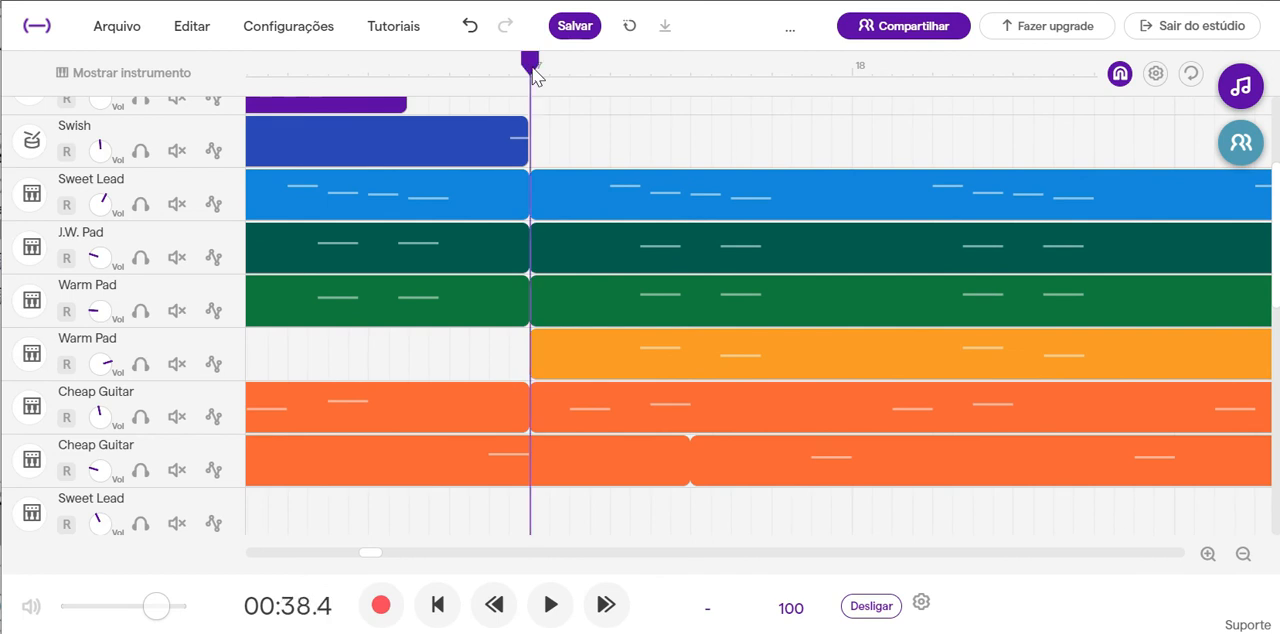
click(552, 604)
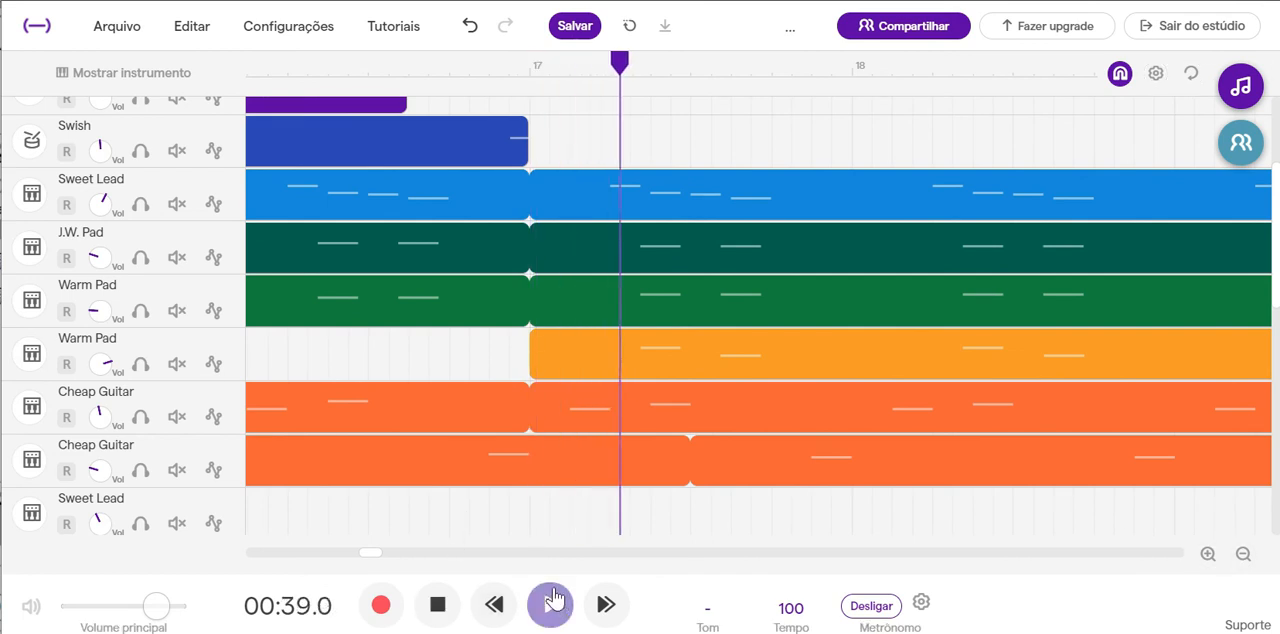
click(552, 604)
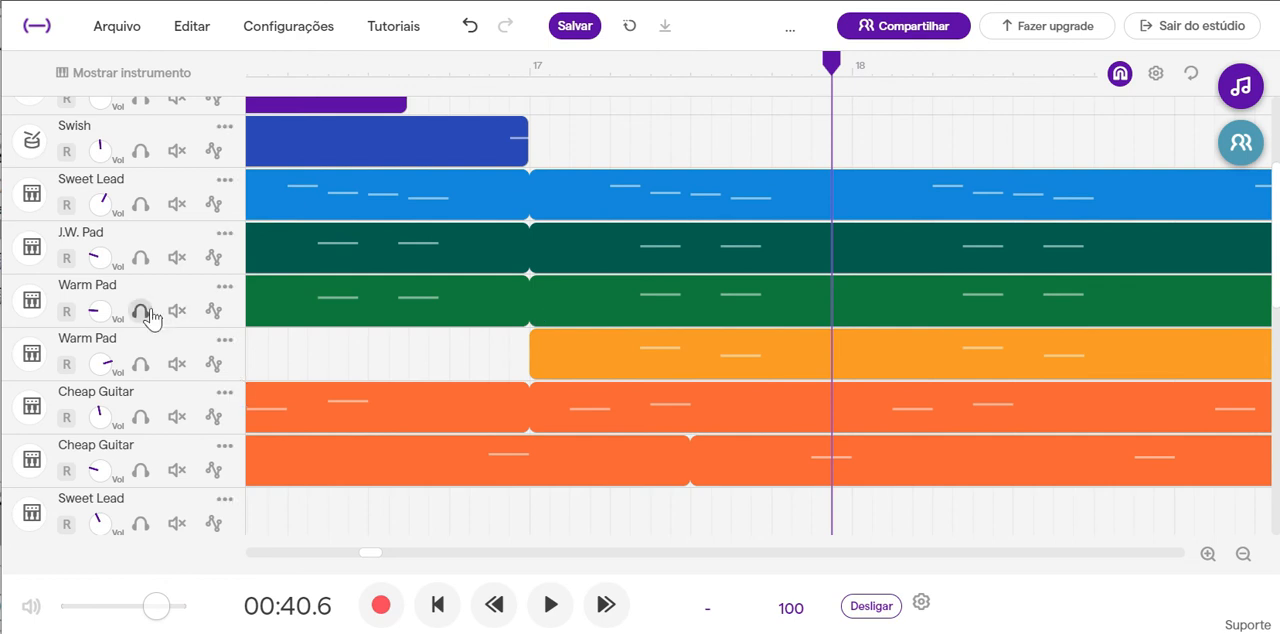
Solo both Soft Horn tracks at the end of the track list.
scroll(562, 336, down, 3)
scroll(563, 336, down, 2)
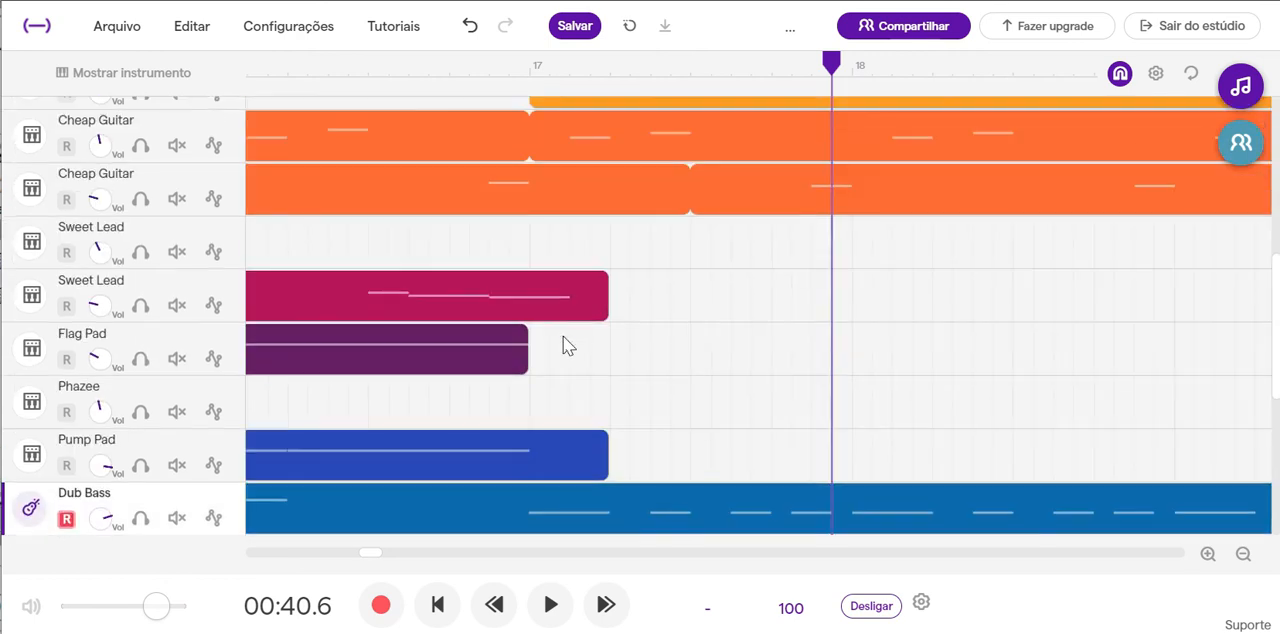
scroll(563, 336, up, 4)
scroll(563, 336, up, 1)
click(140, 357)
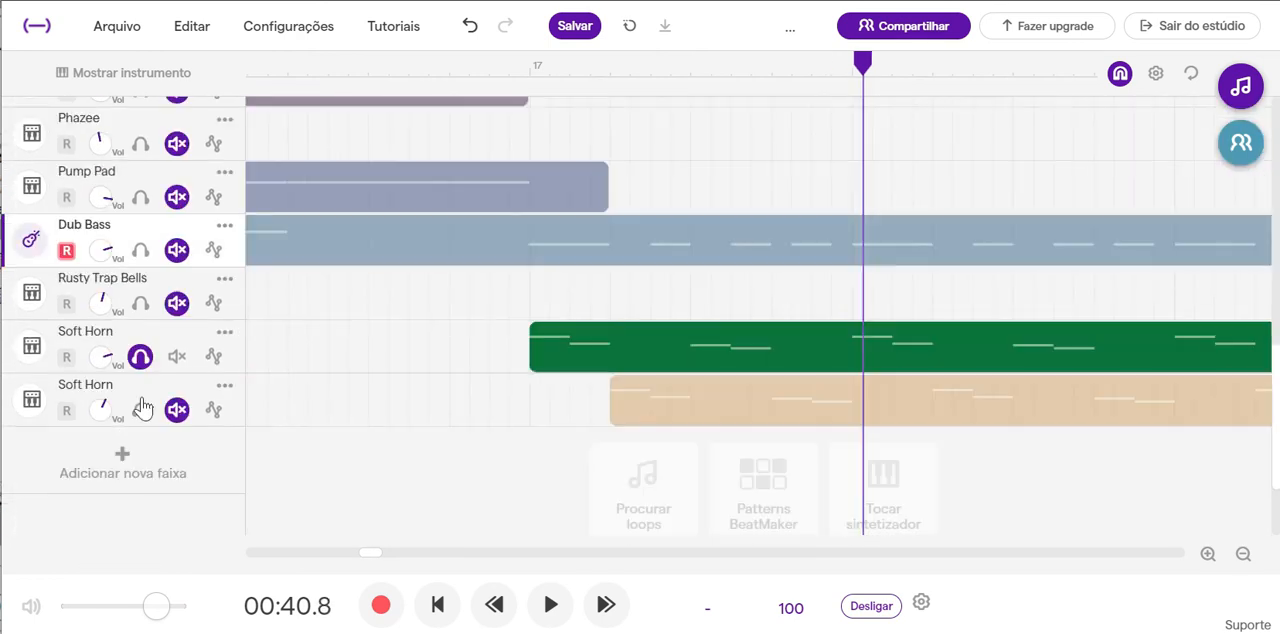
click(141, 408)
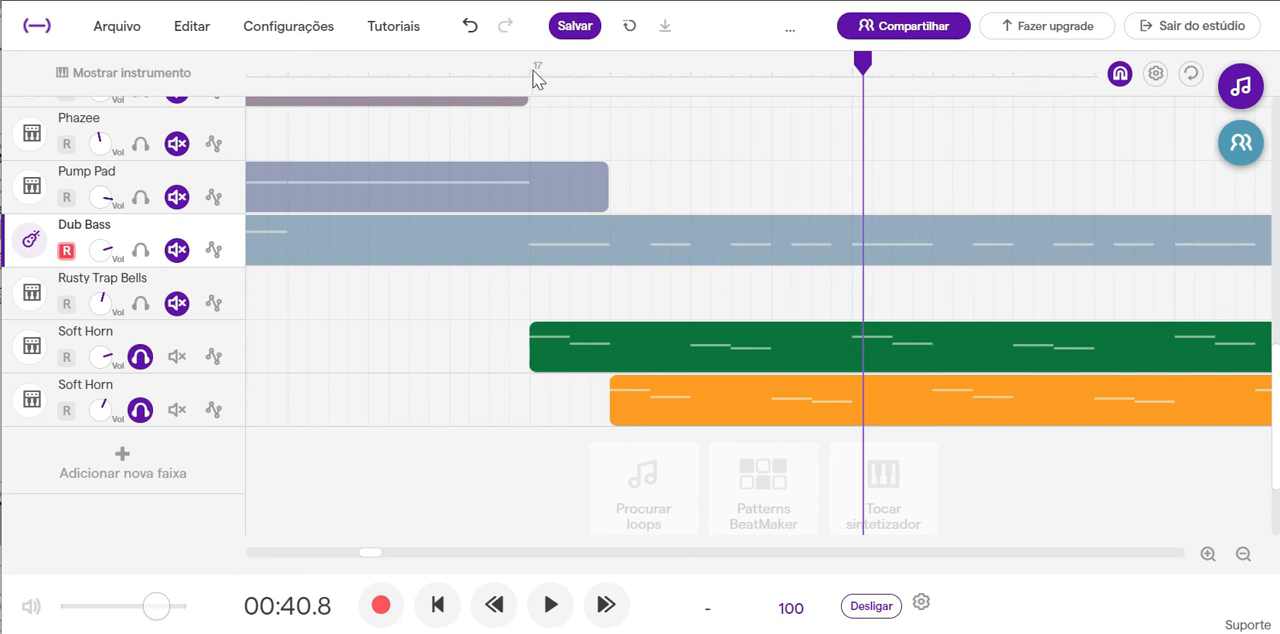
Lower the second Soft Horn's volume slightly and play both Soft Horn tracks from bar 17 into bar 20.
click(533, 72)
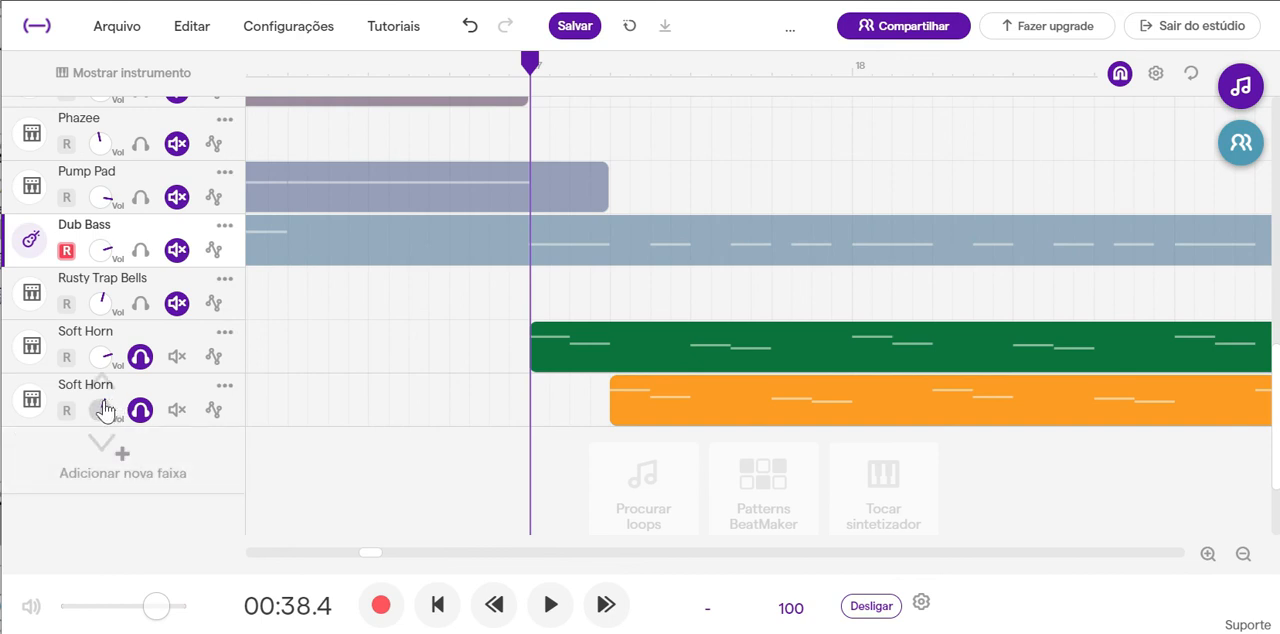
click(549, 605)
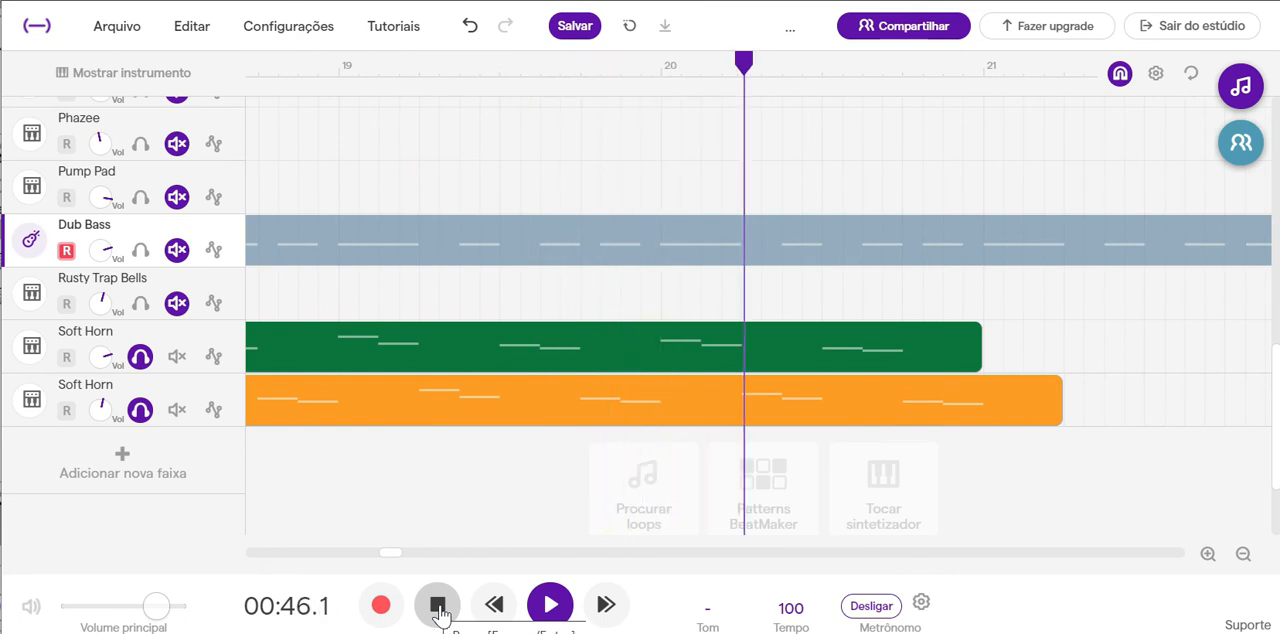
click(440, 613)
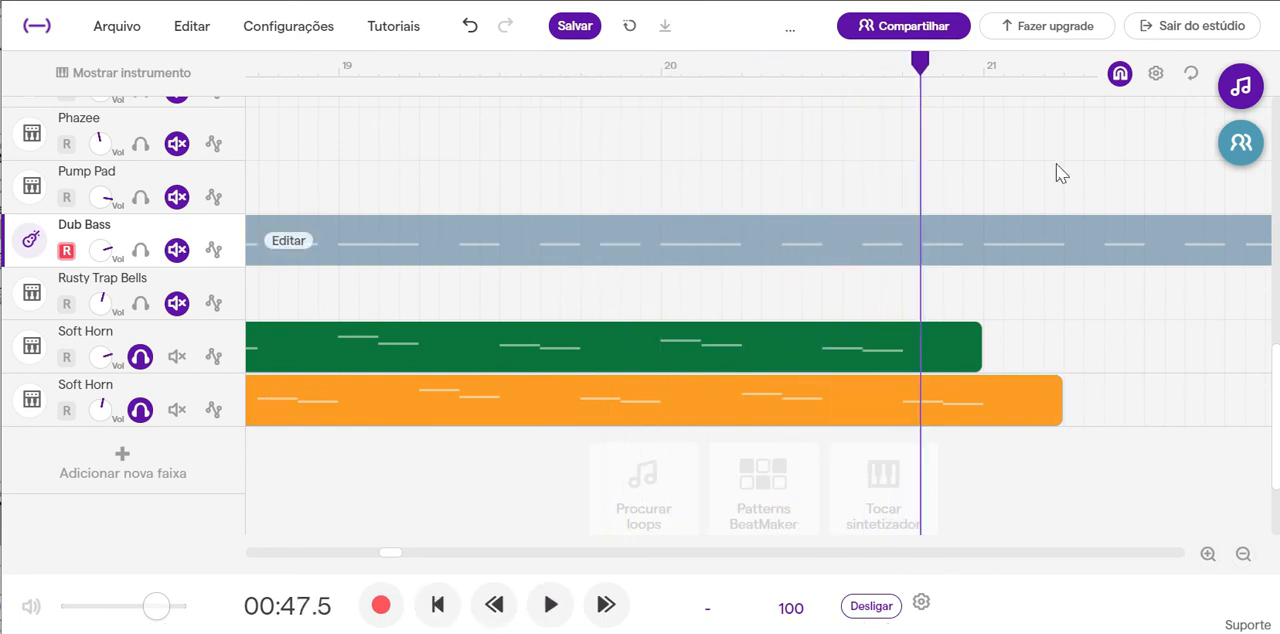
Copy the first Soft Horn track's region and paste the duplicate at bar 21, directly after the original.
click(760, 345)
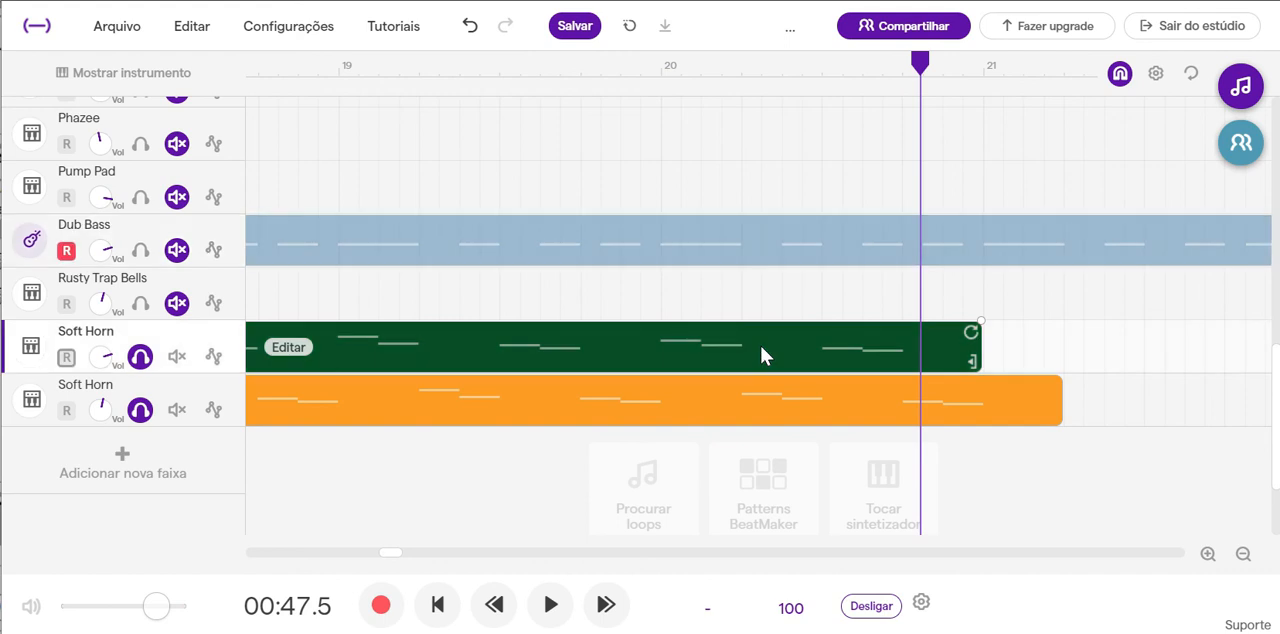
right_click(763, 343)
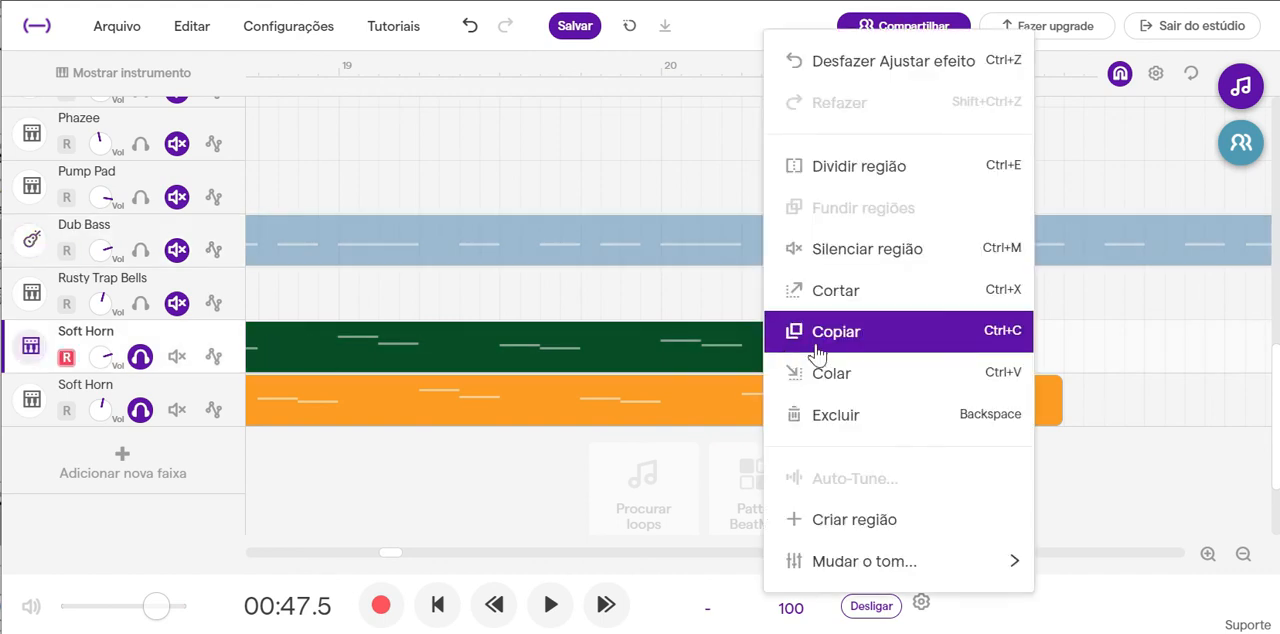
click(899, 331)
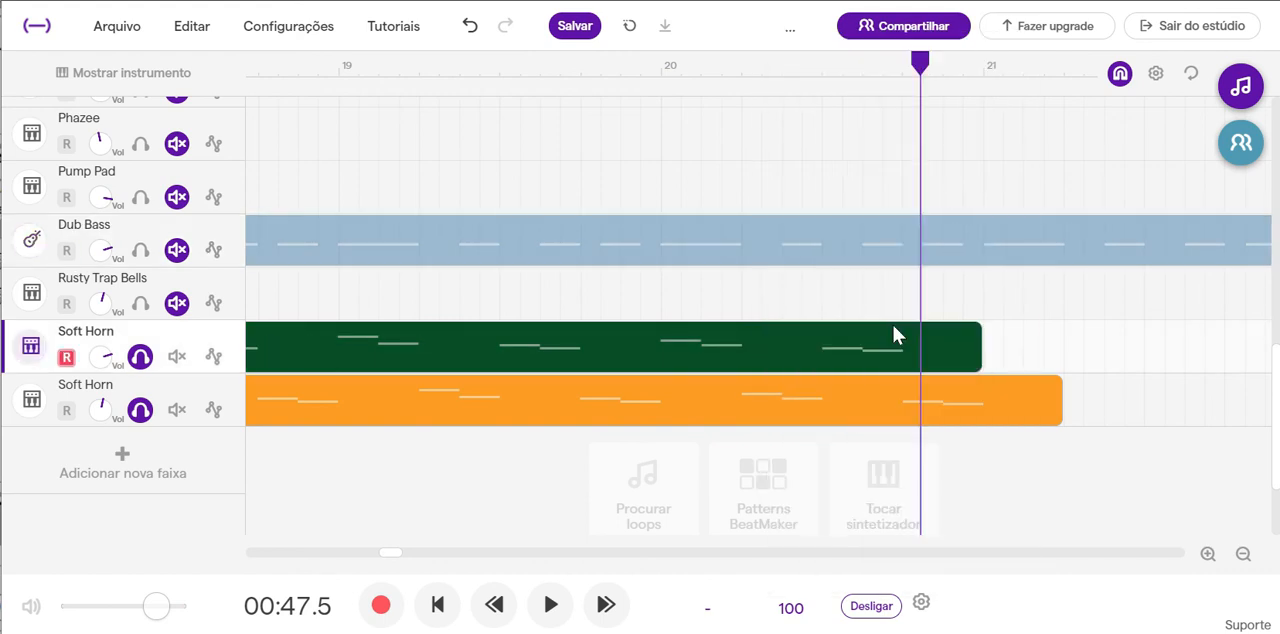
click(986, 66)
key(ctrl+v)
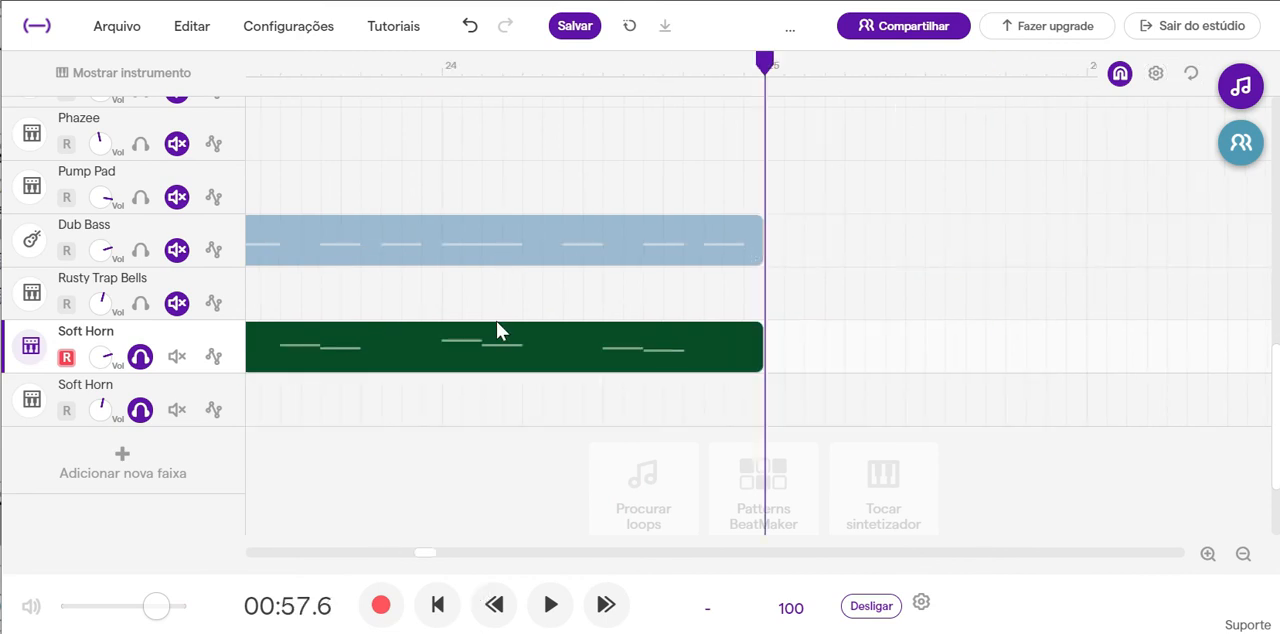
Change the pasted Soft Horn region's pitch by +12 and play it from bar 21 into bar 23.
right_click(521, 362)
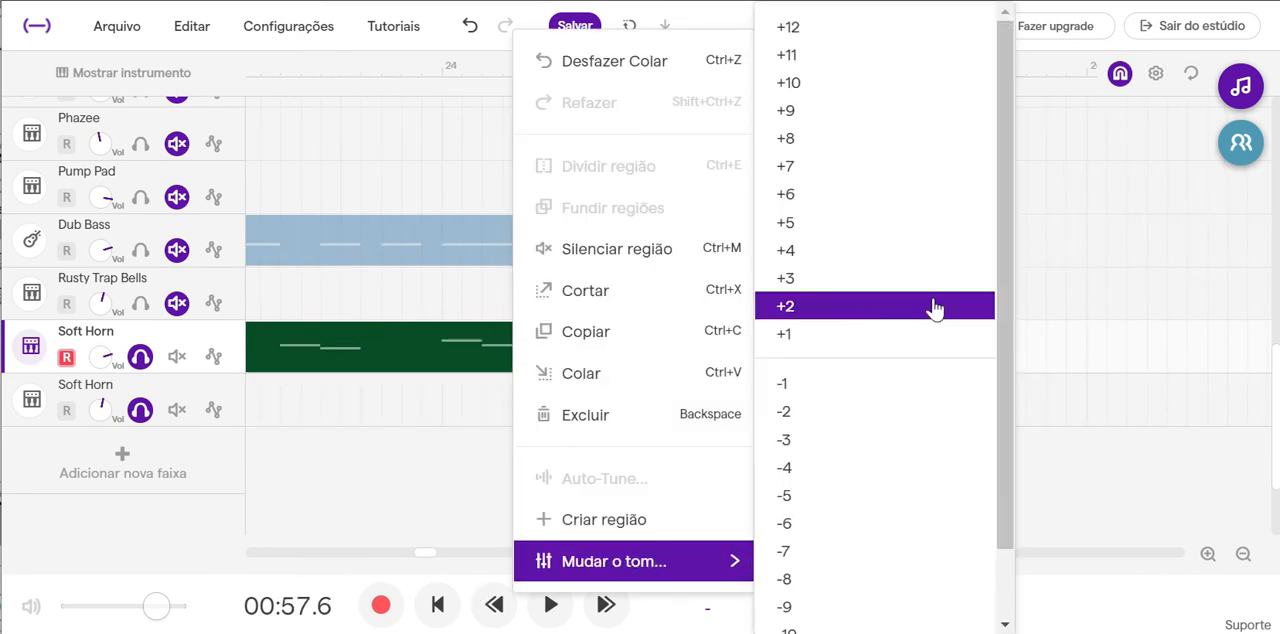
click(923, 28)
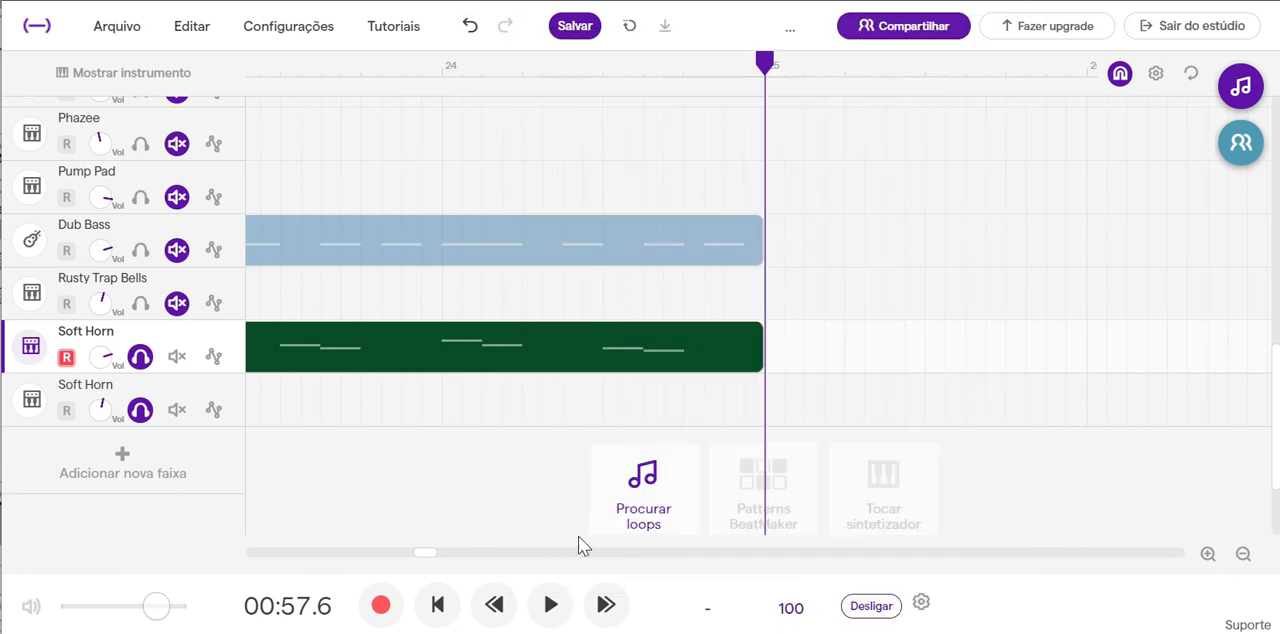
drag(430, 558, 403, 555)
click(433, 70)
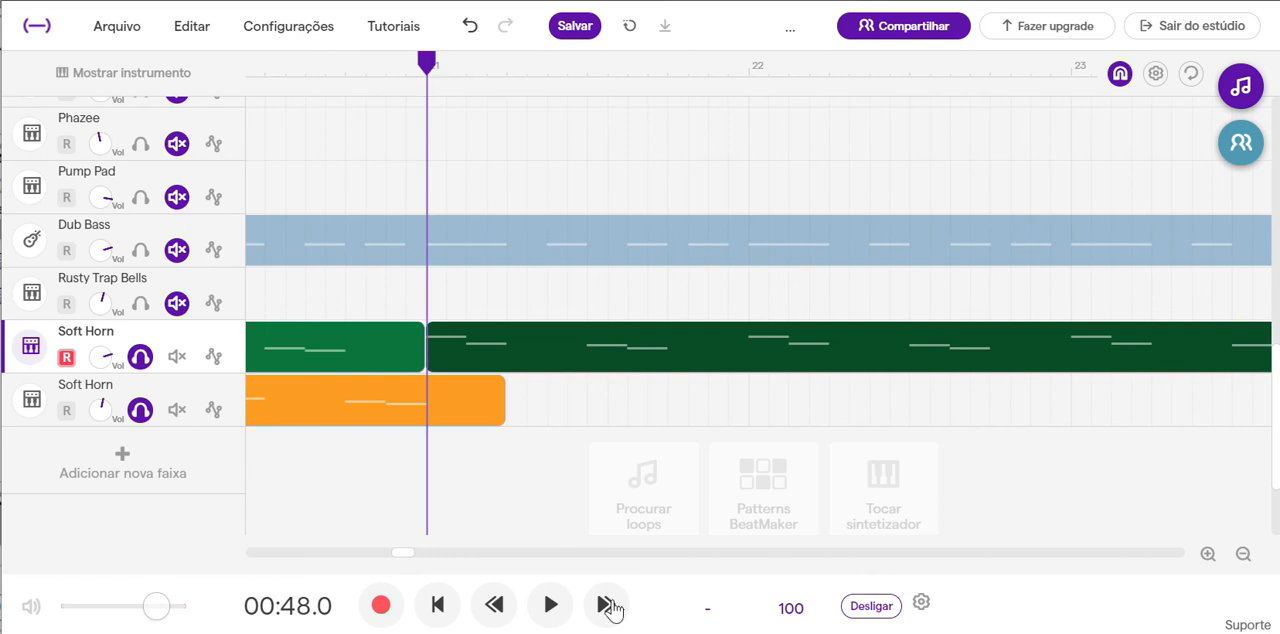
click(550, 606)
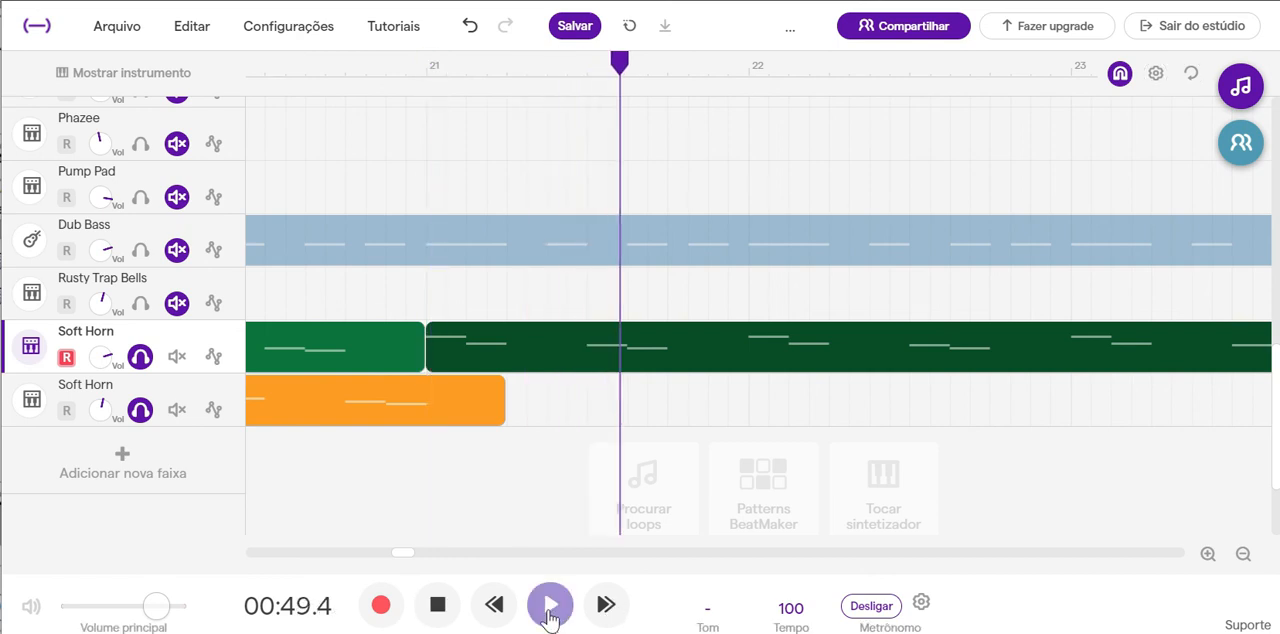
click(437, 605)
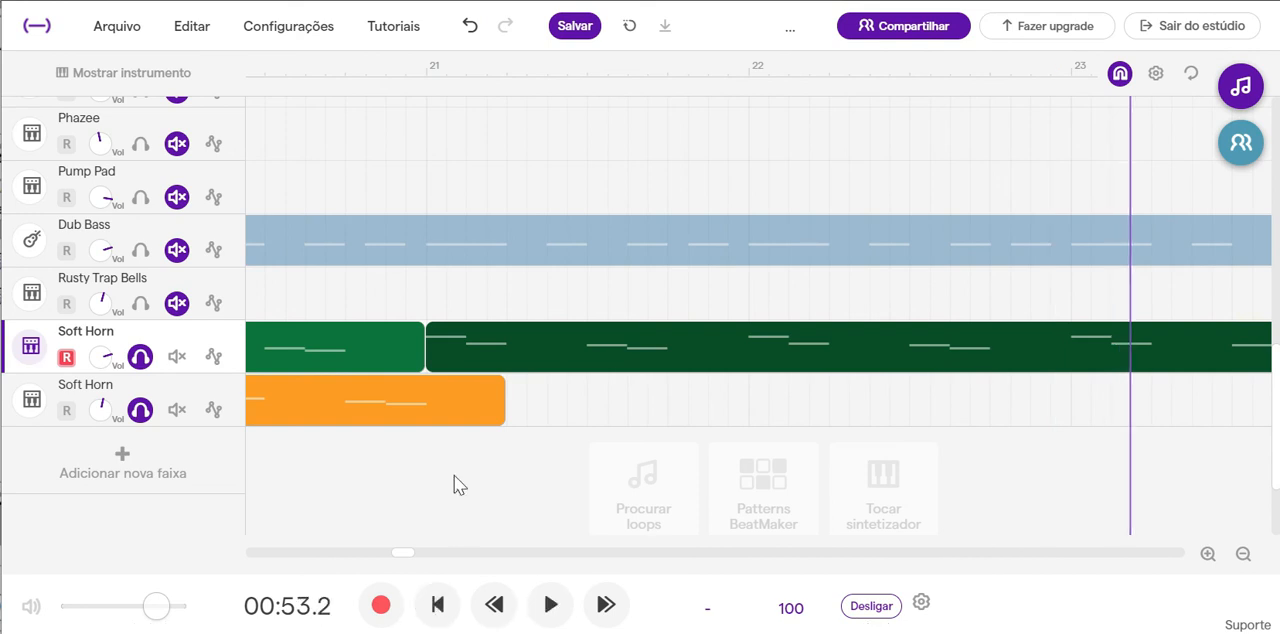
Copy the second Soft Horn track's region and paste it directly after the original's end in bar 21.
right_click(441, 399)
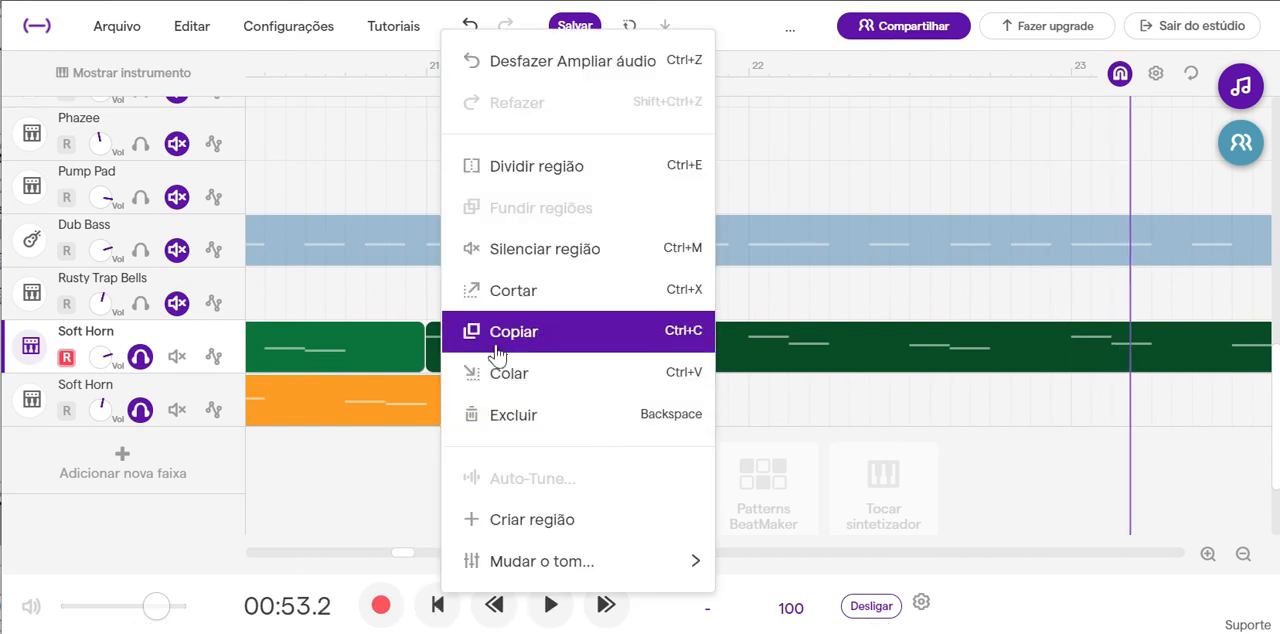
click(489, 331)
click(463, 421)
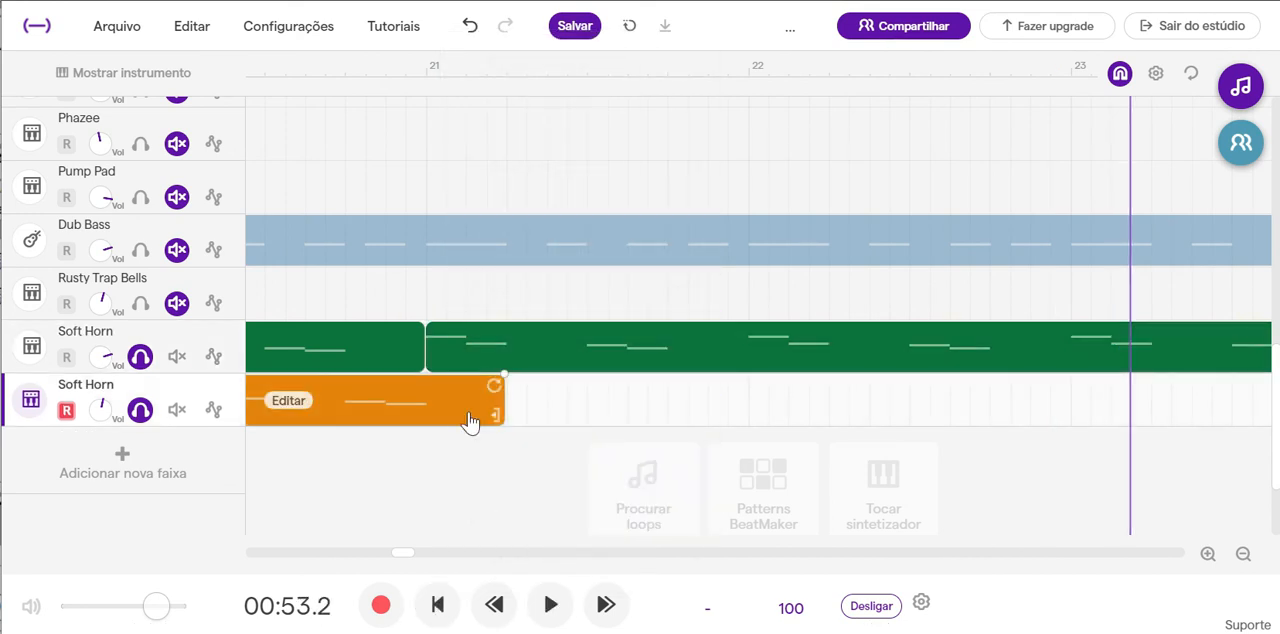
right_click(470, 421)
click(482, 332)
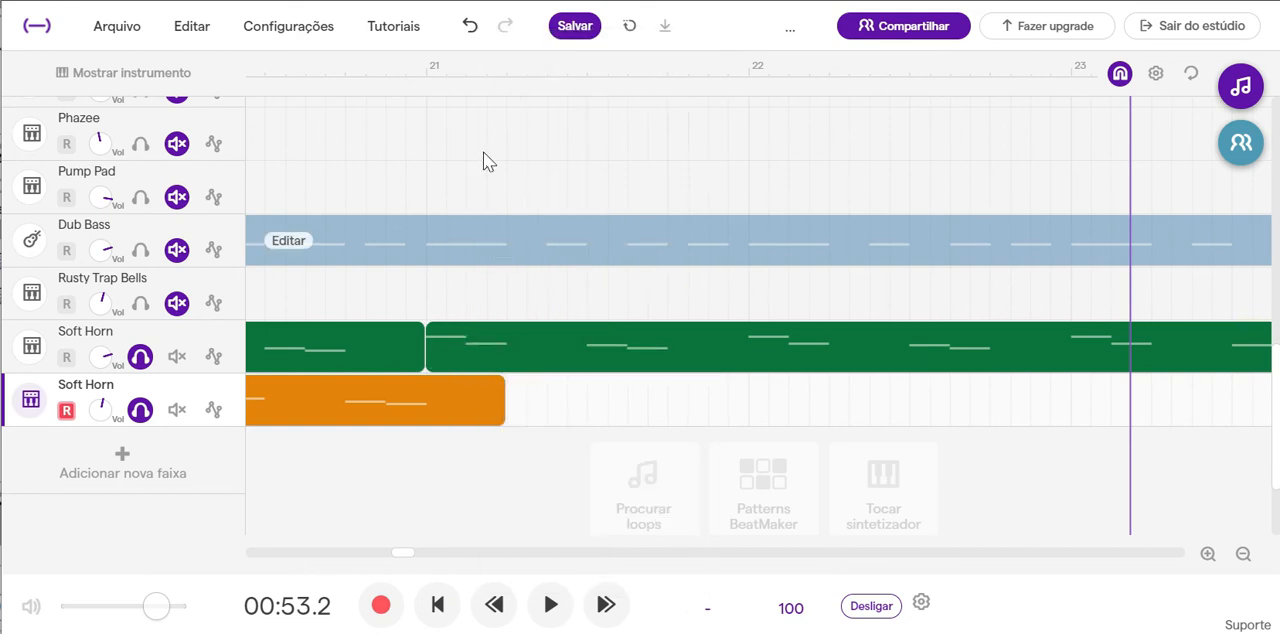
click(508, 68)
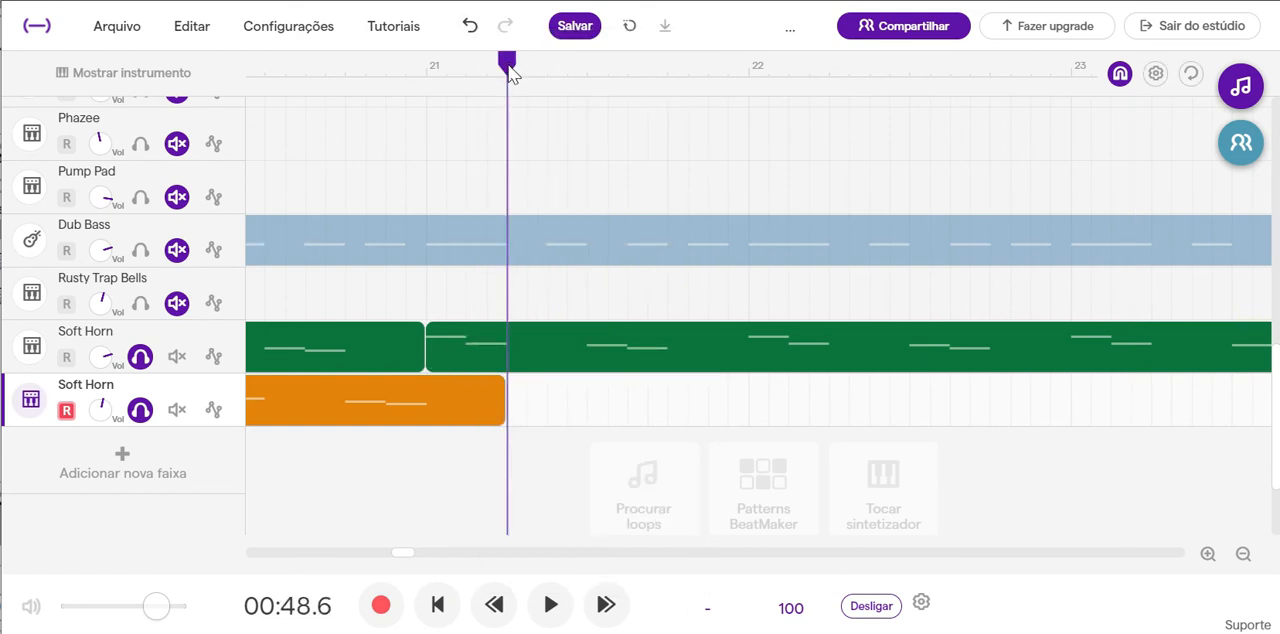
key(ctrl+v)
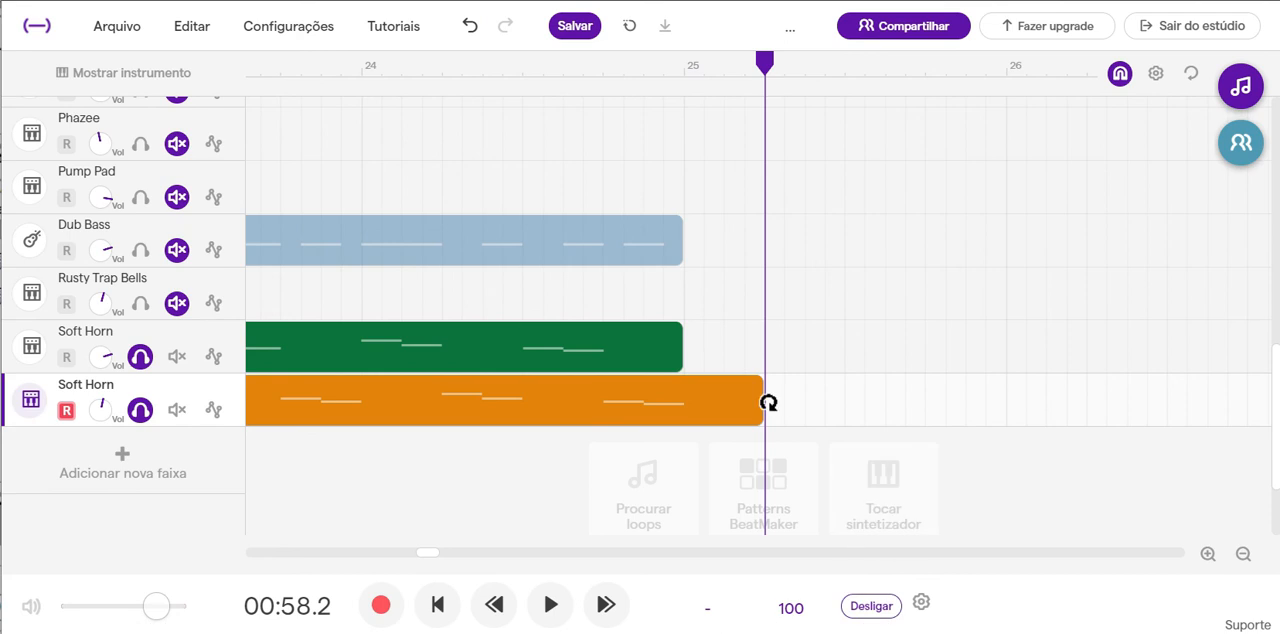
Trim the end of the second Soft Horn's pasted region to bar 25 and play both horns from bar 21.
mouse_move(760, 418)
drag(763, 422, 693, 430)
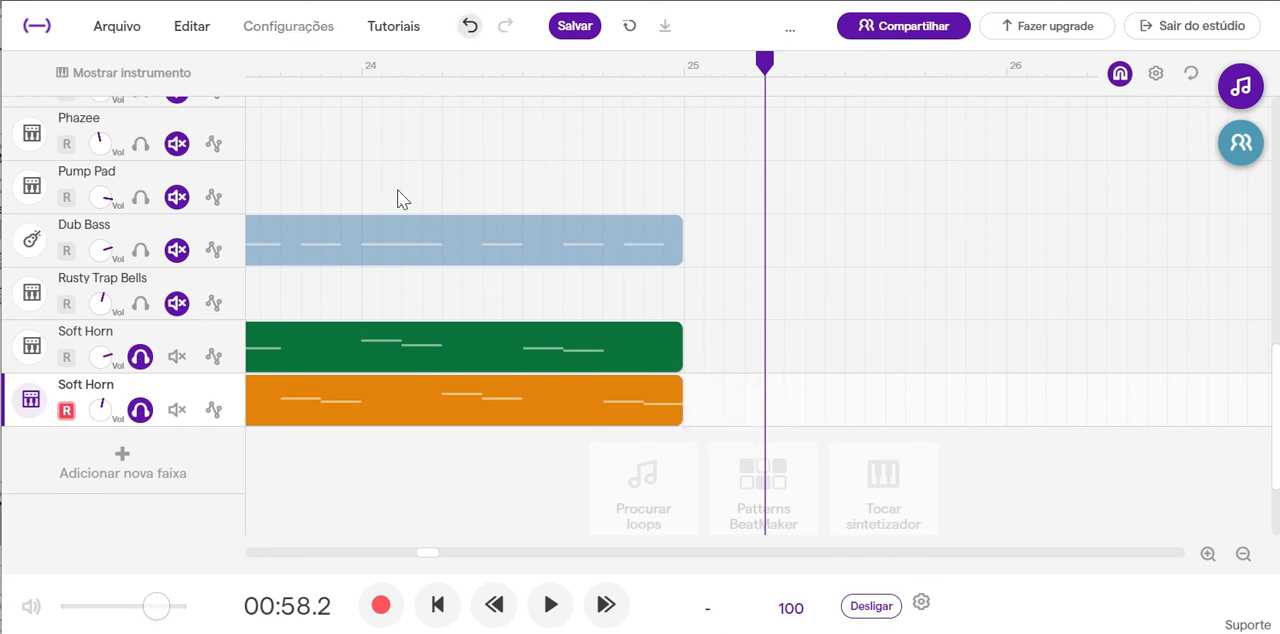
drag(437, 551, 407, 553)
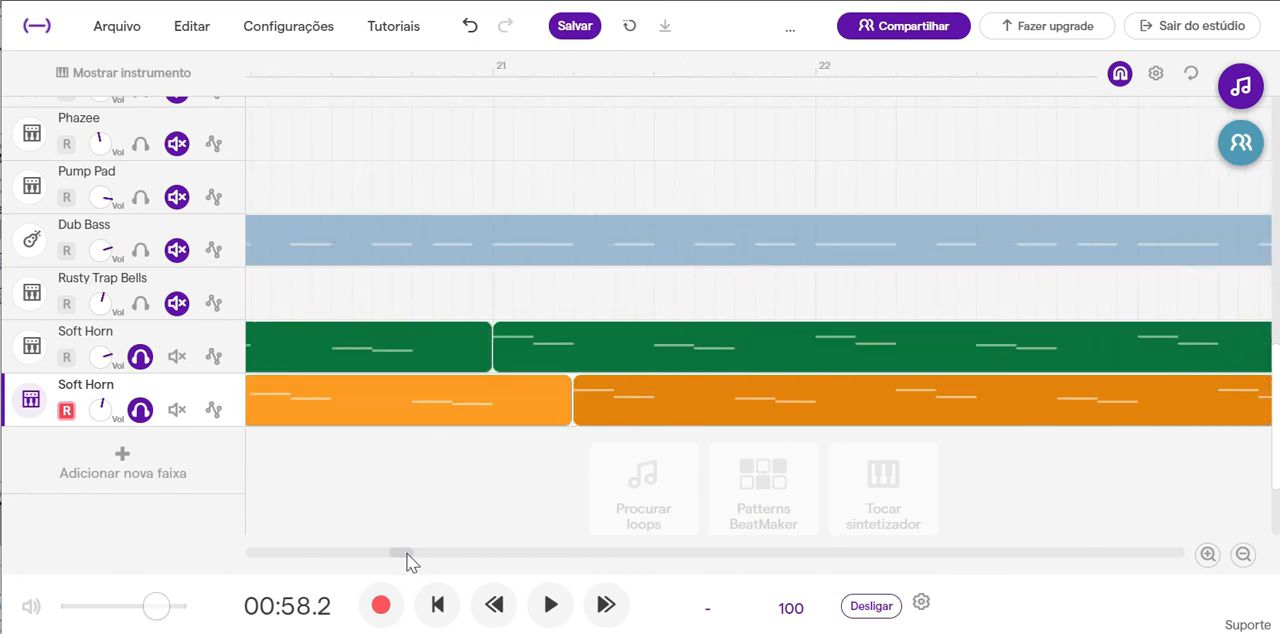
click(491, 80)
click(550, 604)
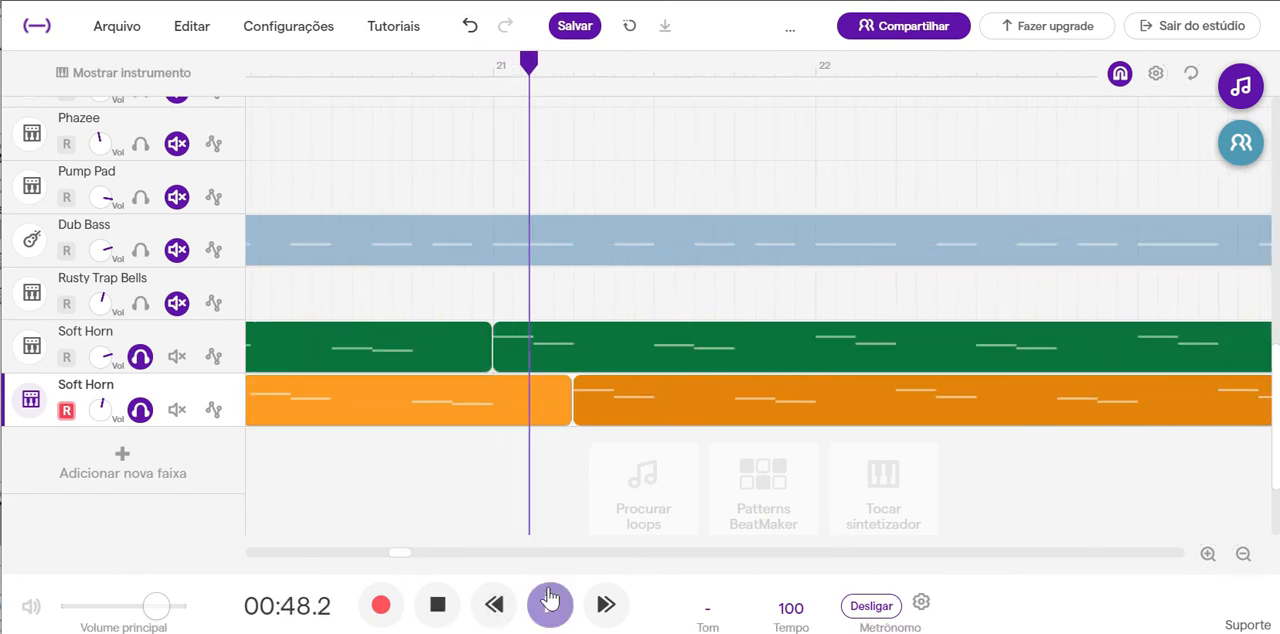
click(438, 605)
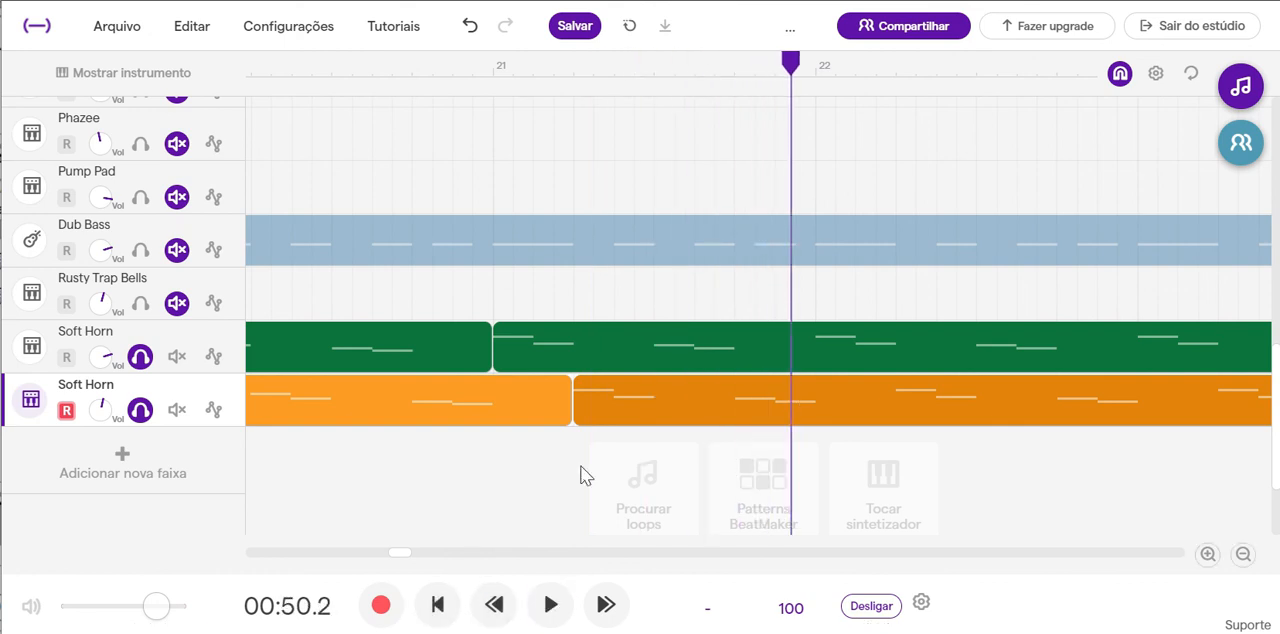
Change the pitch of the second Soft Horn's pasted region by +12.
right_click(754, 400)
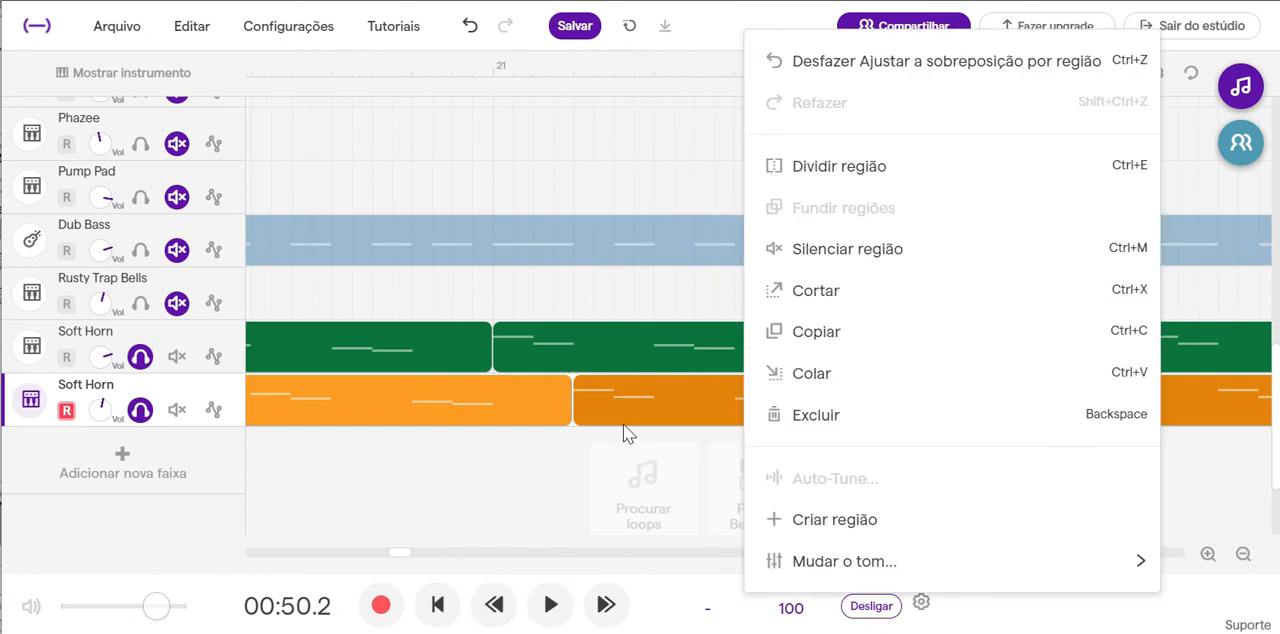
click(661, 401)
right_click(661, 401)
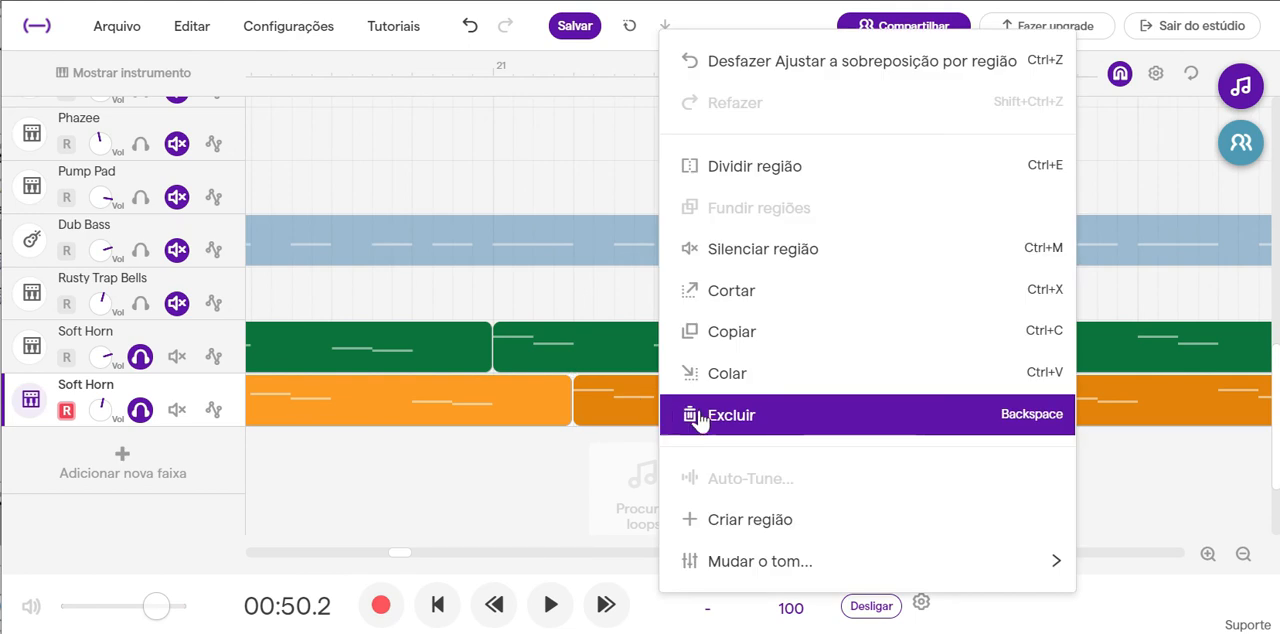
mouse_move(971, 561)
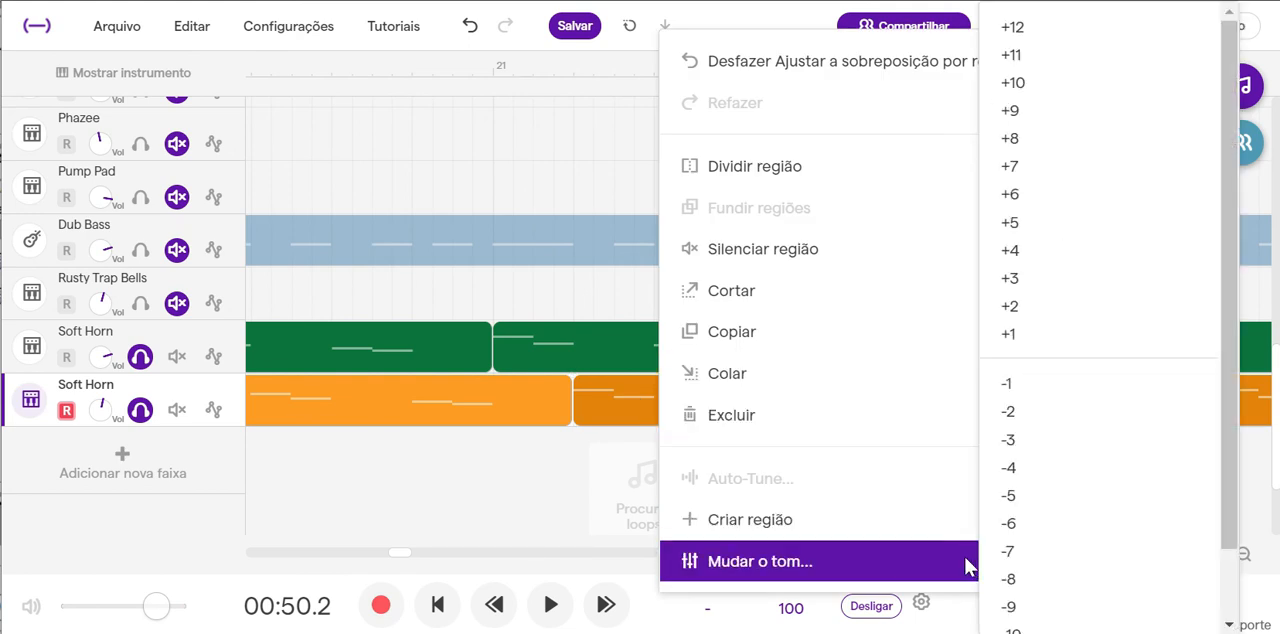
click(1024, 26)
Play both Soft Horn tracks from bar 21 almost to bar 25, lowering the second track's volume slightly.
click(490, 76)
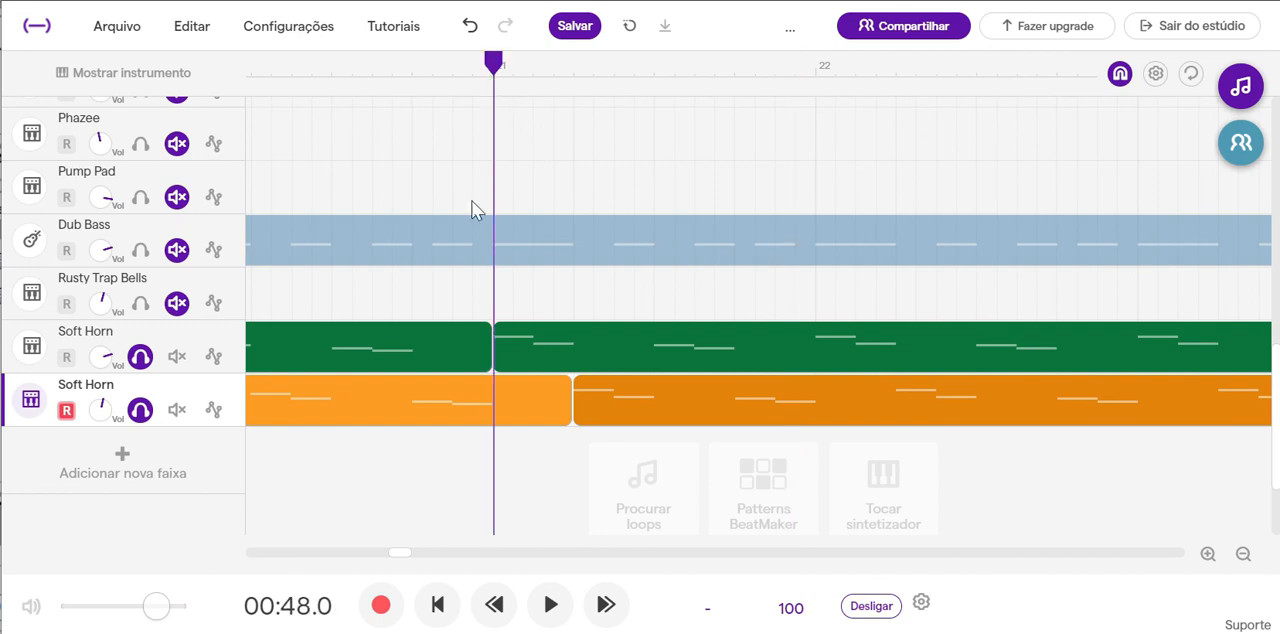
click(550, 605)
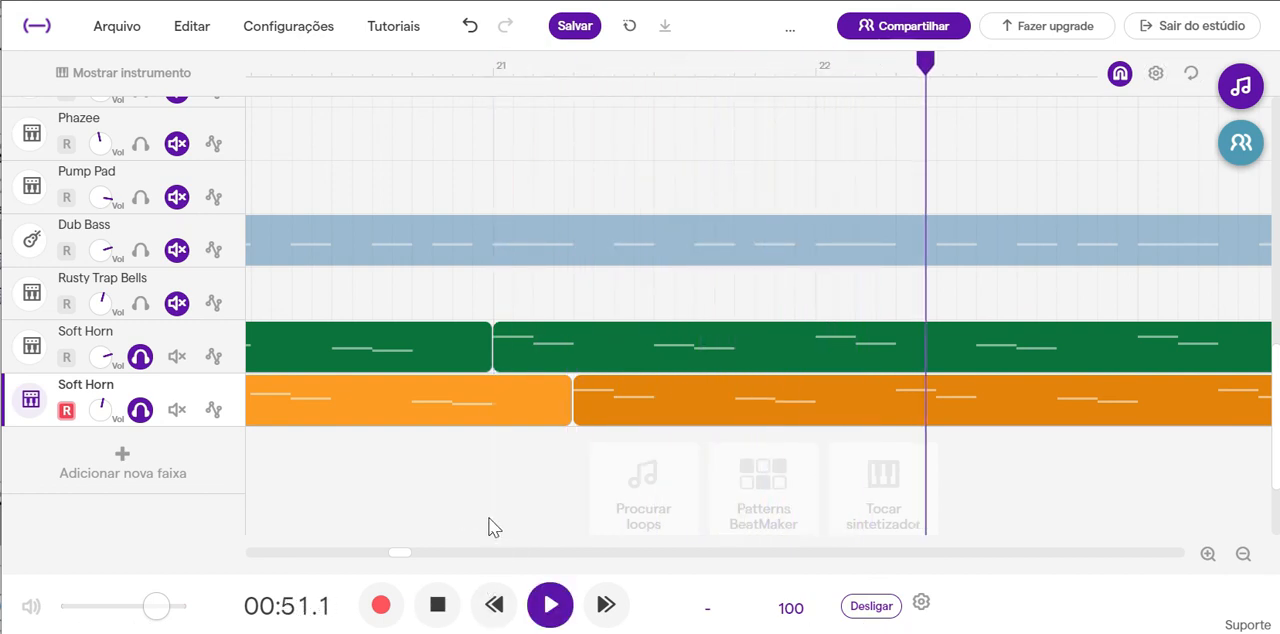
click(445, 609)
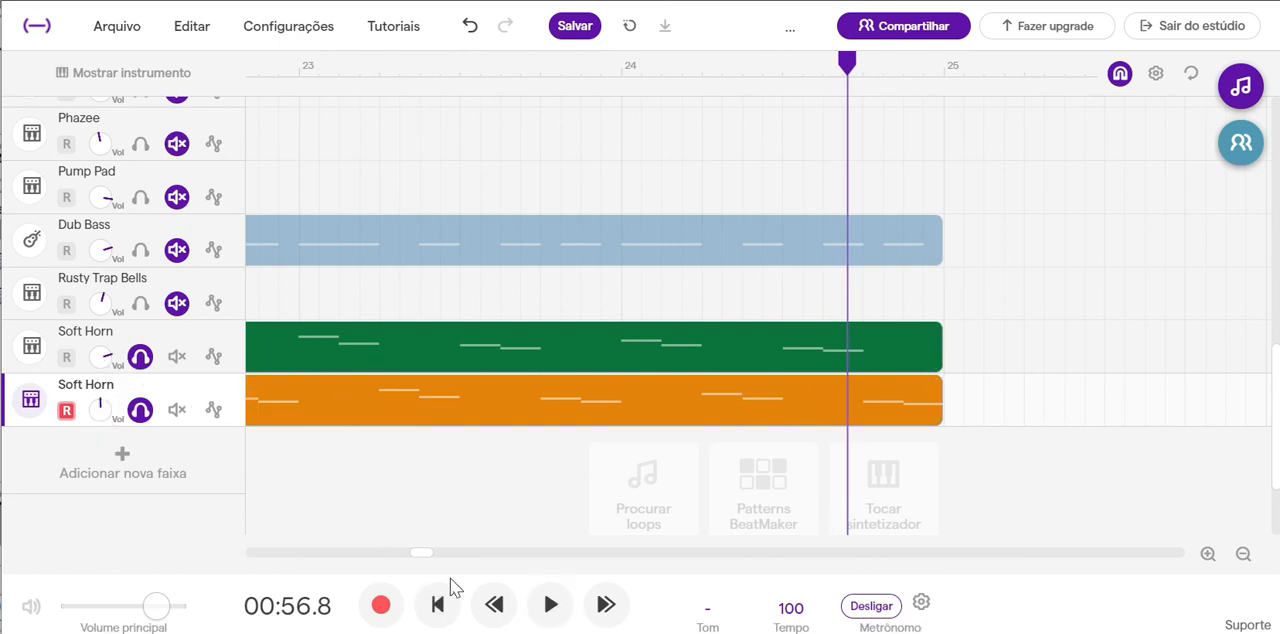
Open the first Soft Horn track's instrument controls and raise its Bite and Frequency effects while auditioning notes.
drag(425, 565, 394, 560)
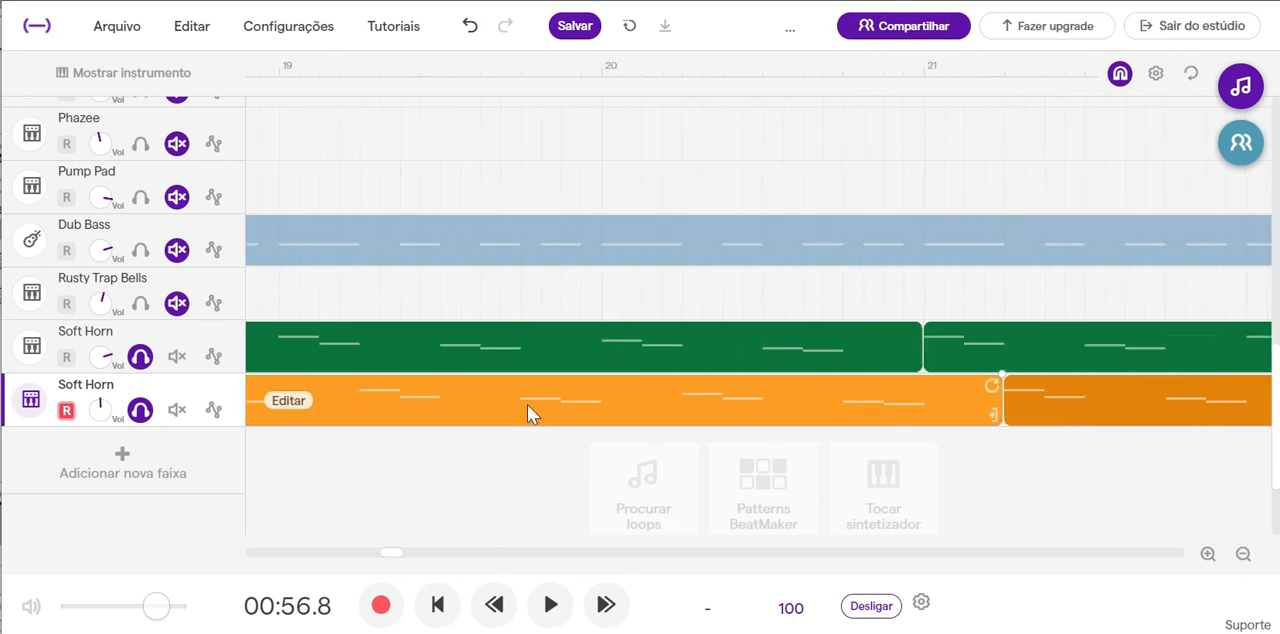
click(586, 356)
double_click(586, 356)
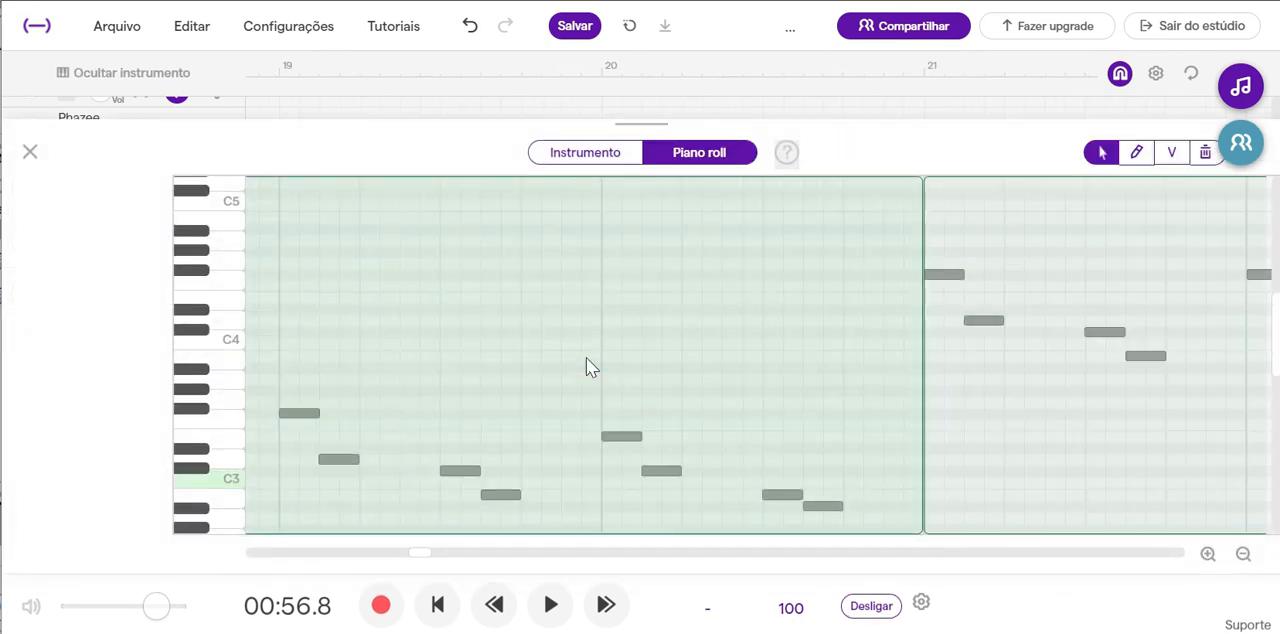
click(592, 152)
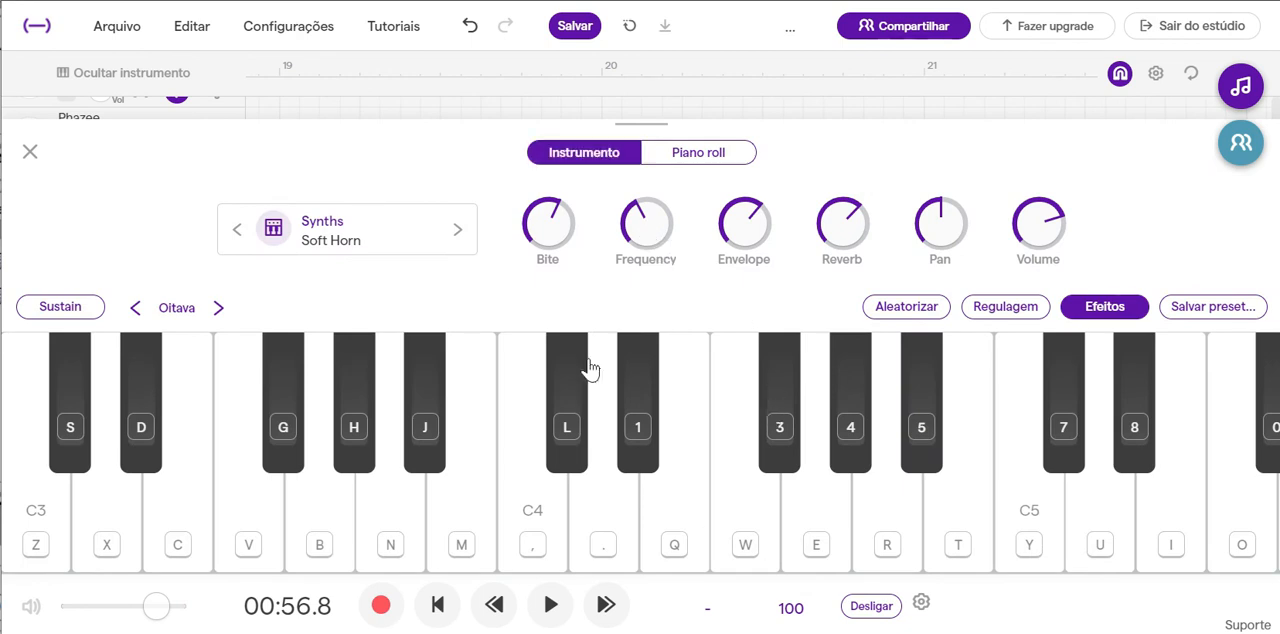
click(466, 491)
drag(593, 305, 597, 160)
click(463, 486)
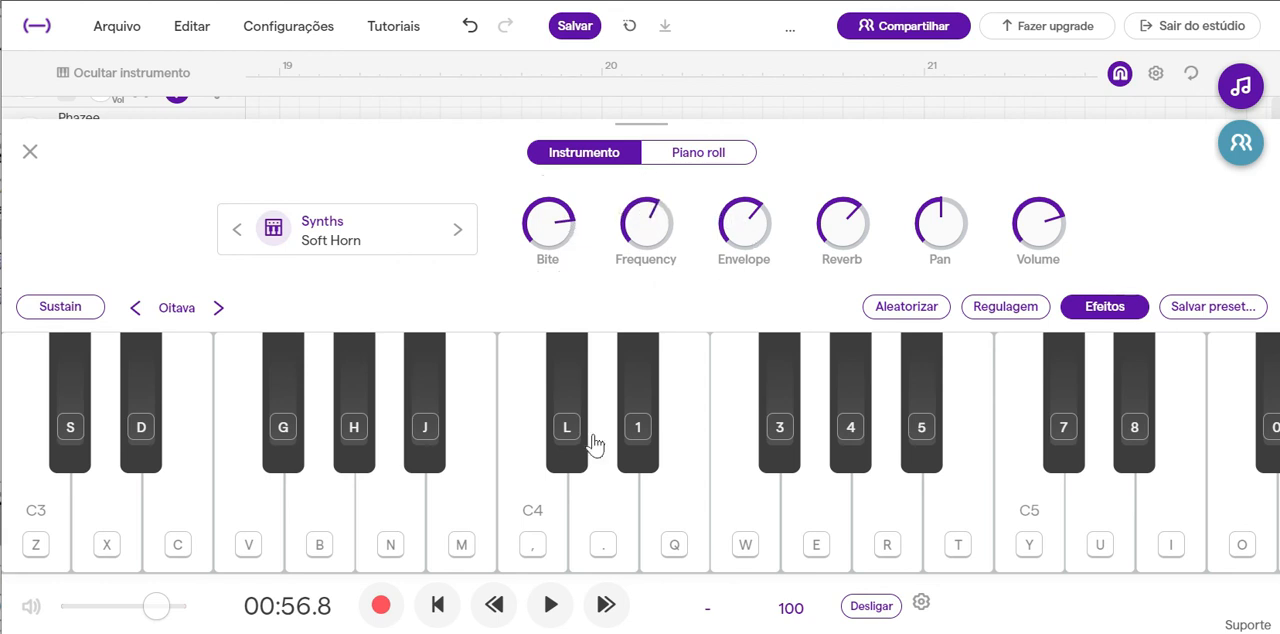
Lower the first Soft Horn's Frequency and raise its Envelope while testing notes on the keyboard.
click(492, 500)
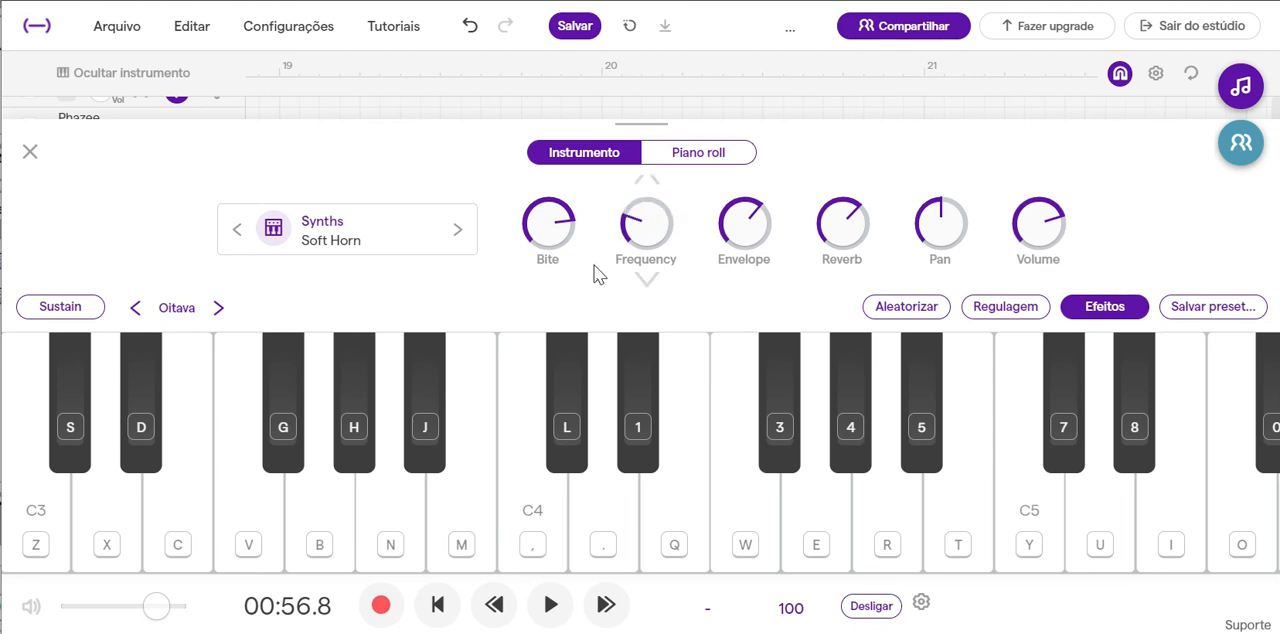
click(474, 503)
click(492, 462)
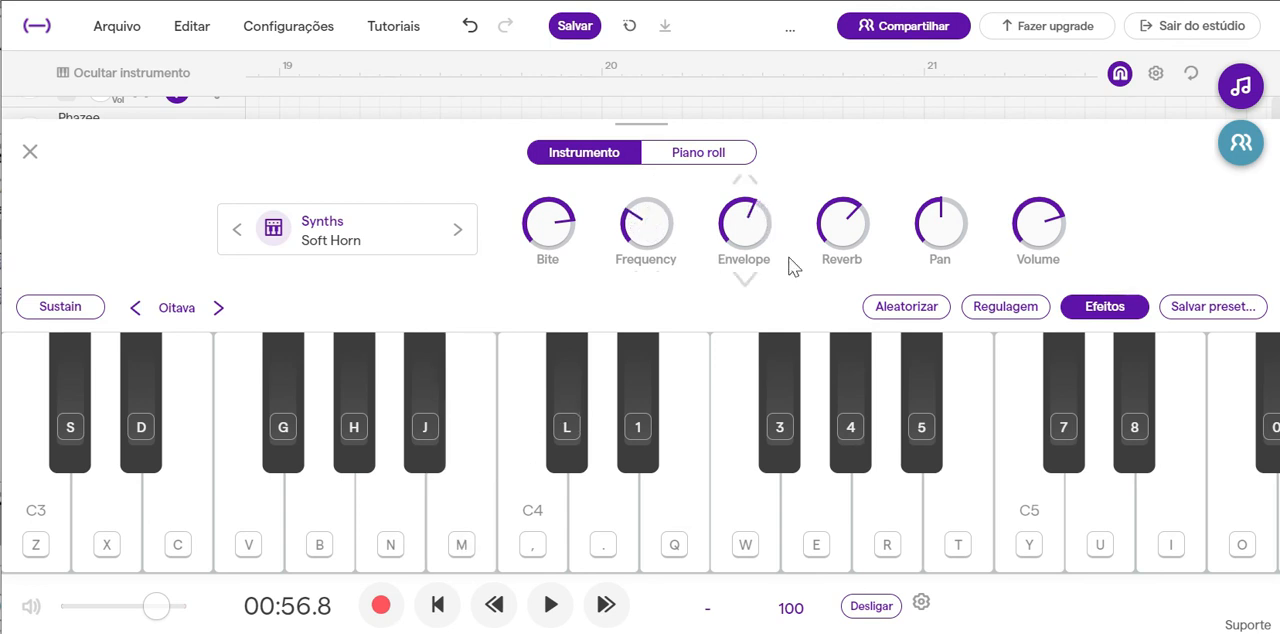
click(609, 495)
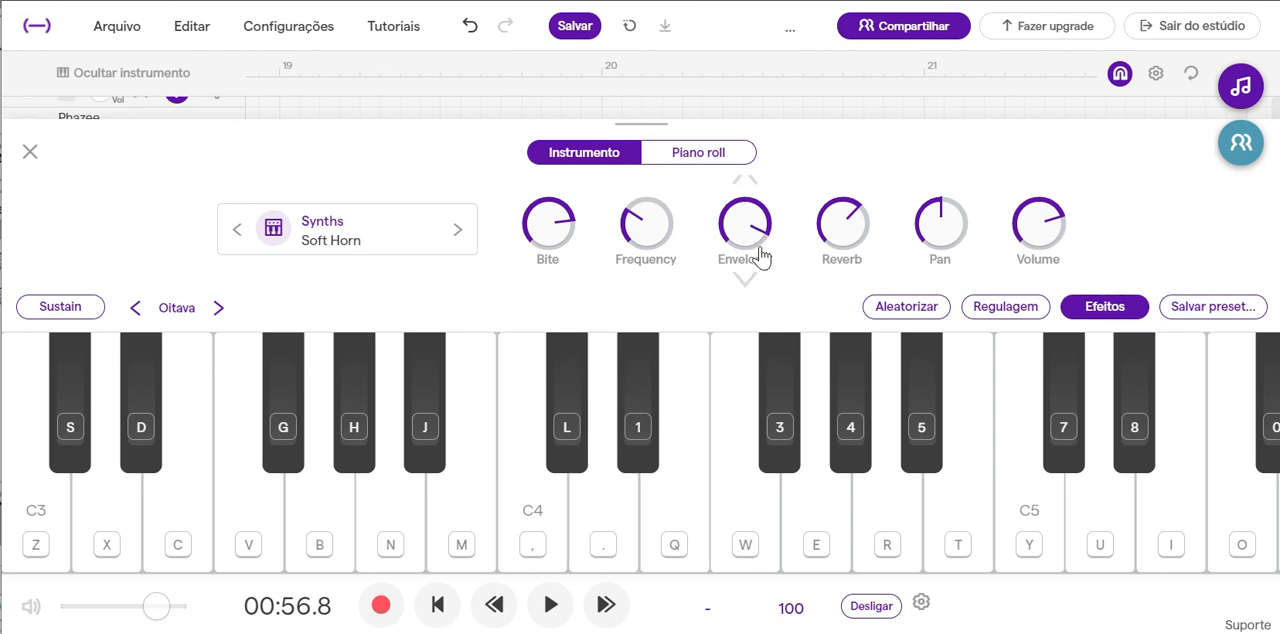
Lower the volume of both Soft Horn tracks in the arrangement and play them from bar 17 into bar 18.
click(30, 155)
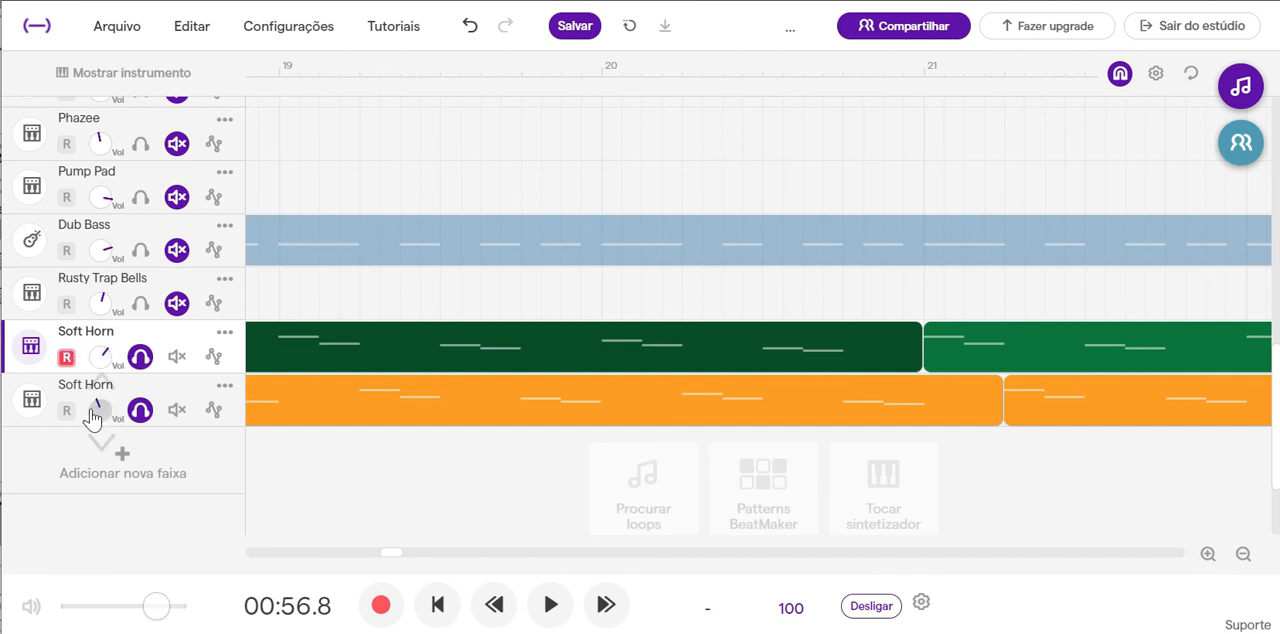
drag(386, 552, 371, 556)
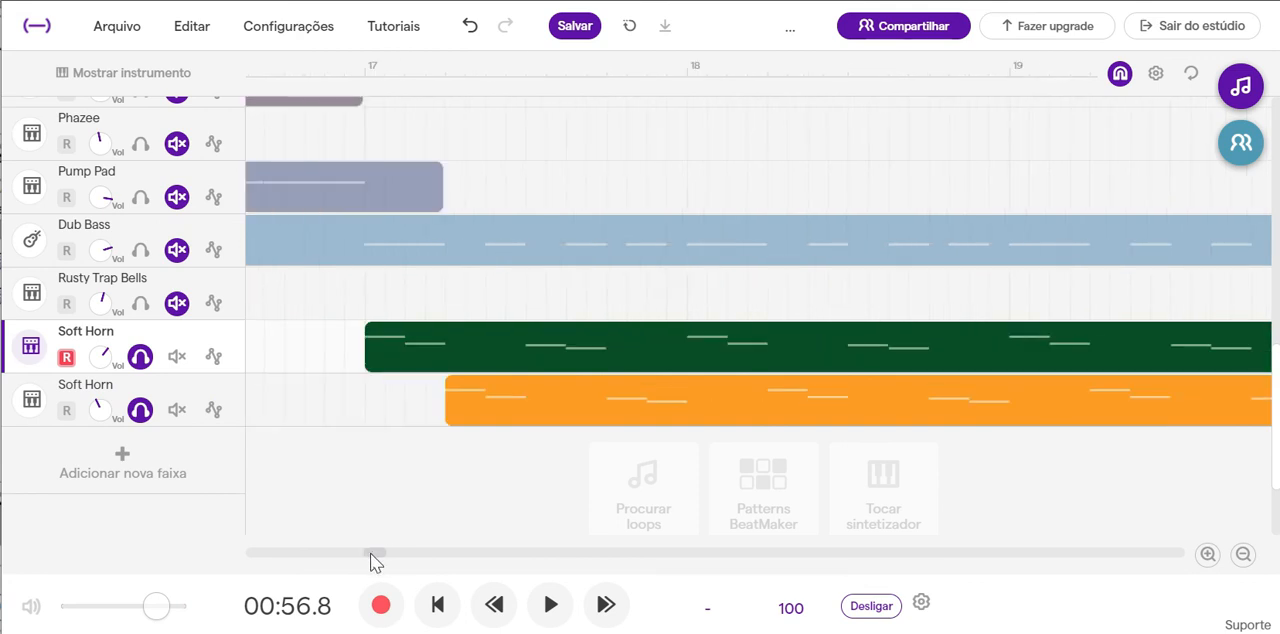
click(565, 66)
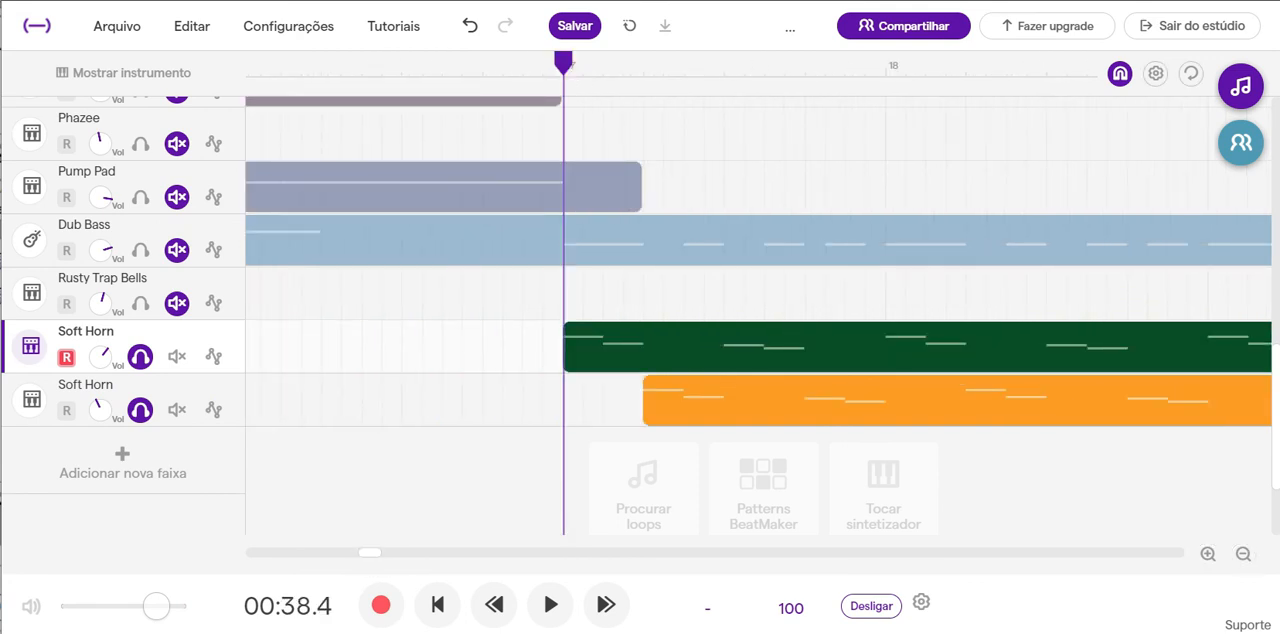
click(552, 604)
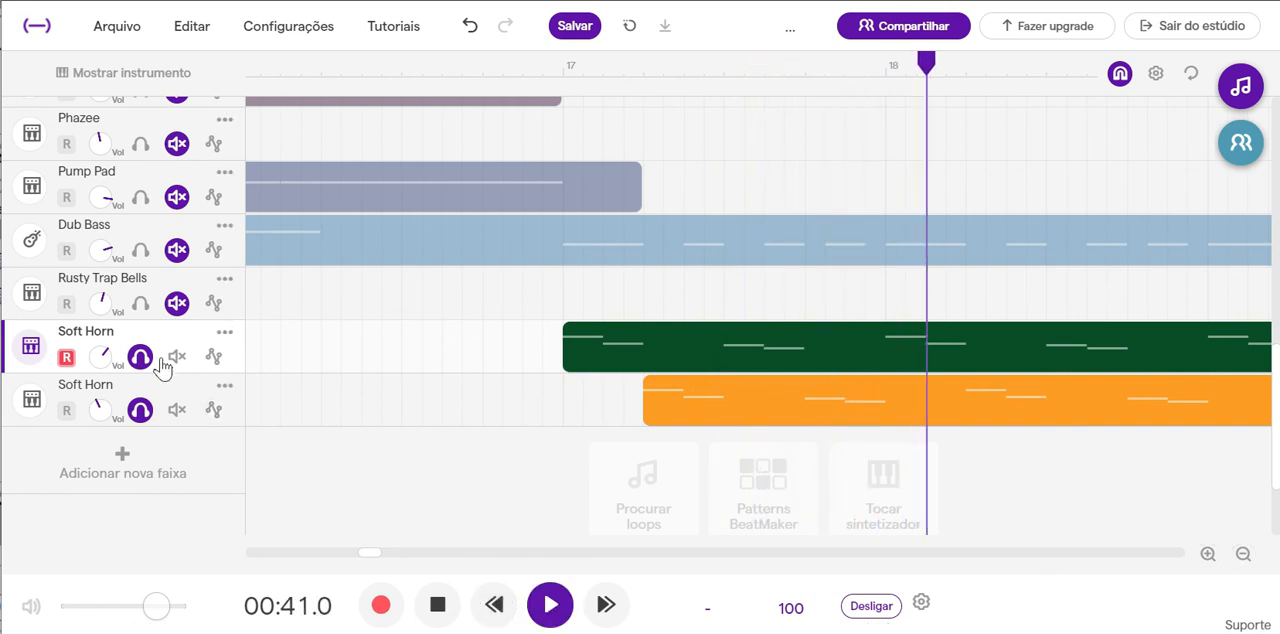
Review the first Soft Horn track's instrument effects during playback, close its controls and stop playing near bar 25.
click(30, 347)
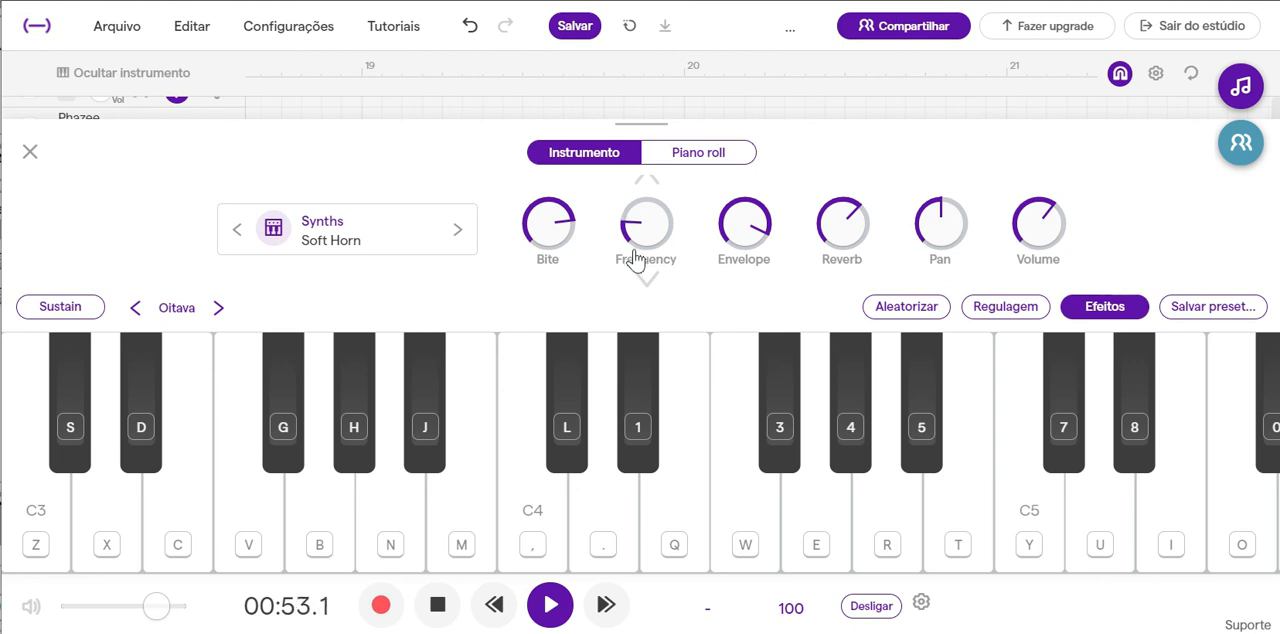
click(30, 152)
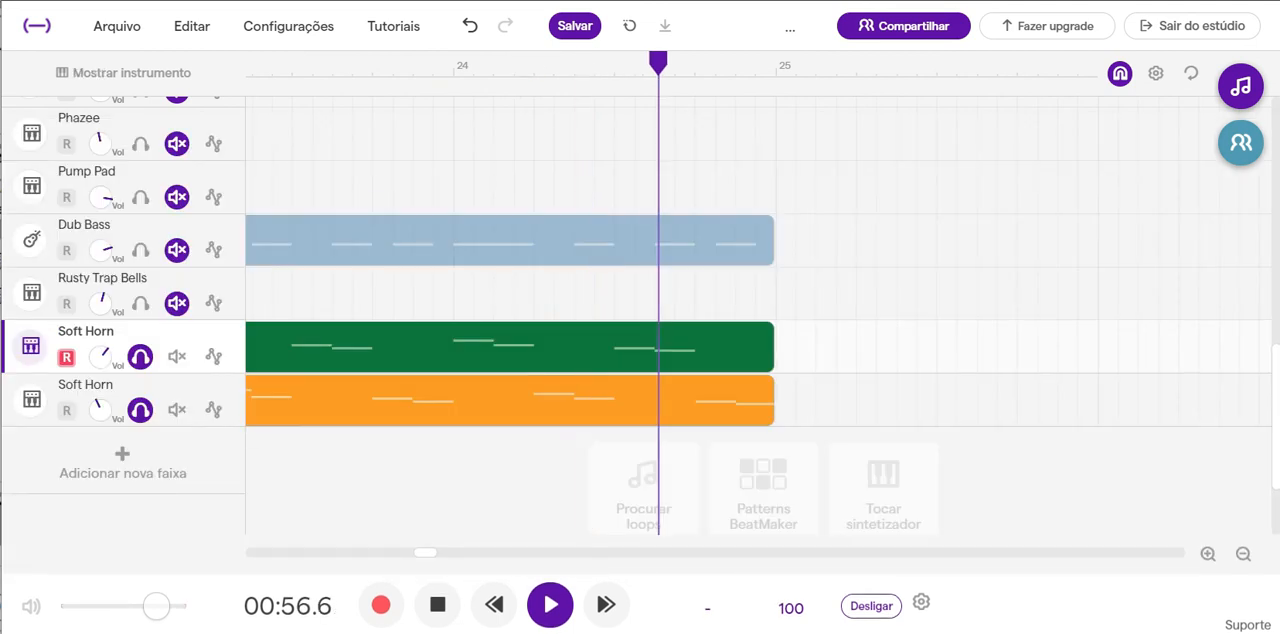
click(437, 605)
Turn off solo on both Soft Horn tracks and return the playhead to the start of the project.
scroll(609, 330, up, 3)
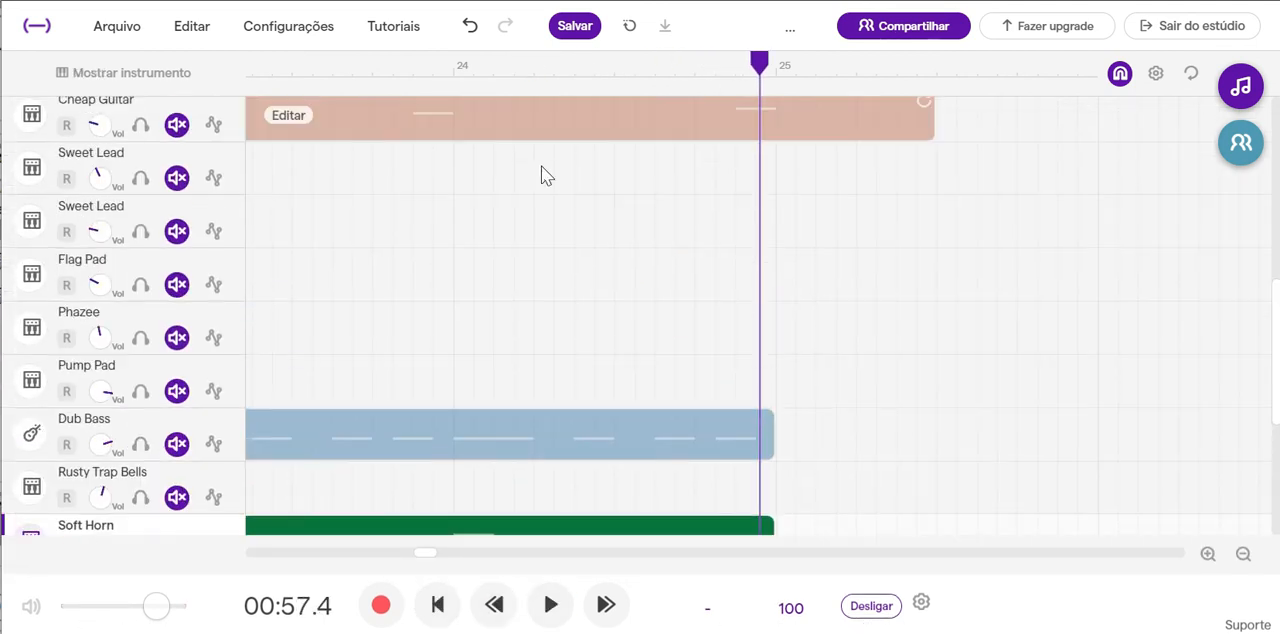
scroll(325, 327, down, 3)
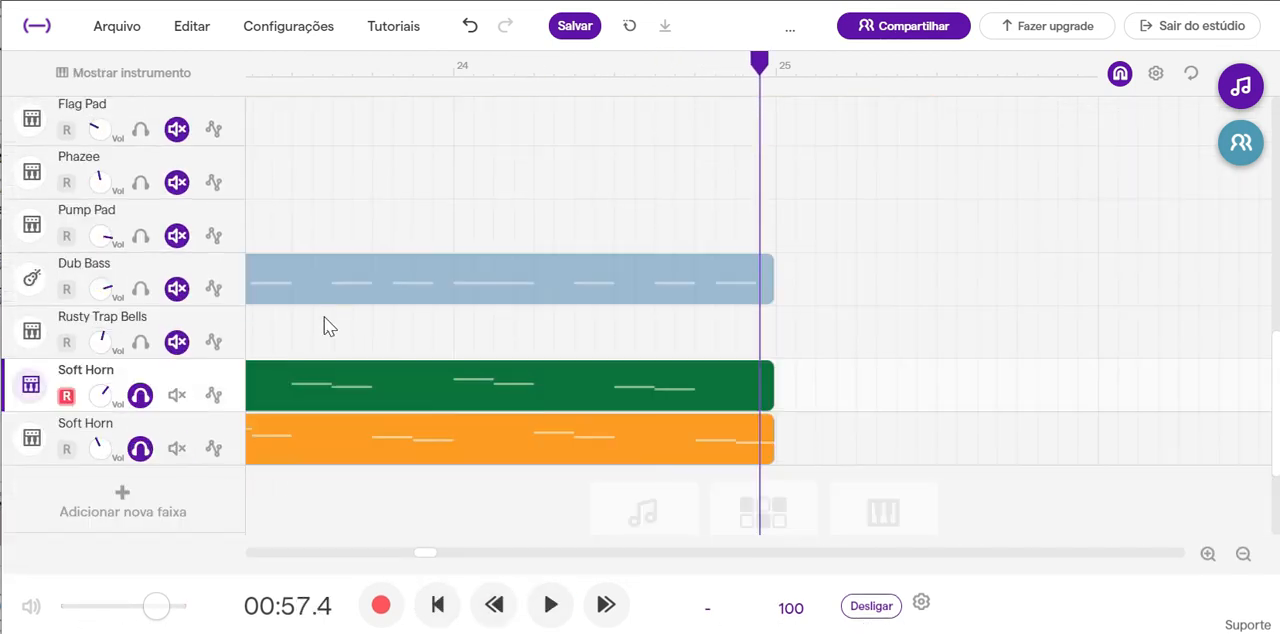
click(140, 450)
click(140, 396)
scroll(603, 291, up, 4)
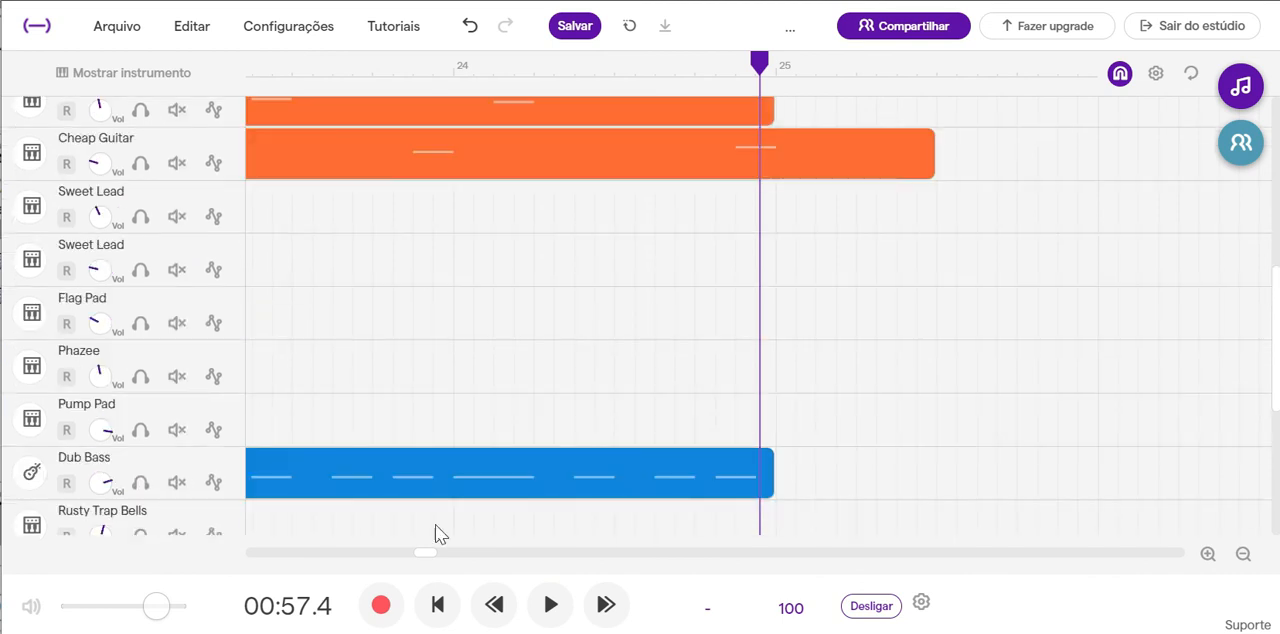
click(437, 607)
Look over the tracks in the opening bars, from the Vanilla drums down to the Dub Bass.
scroll(630, 307, up, 10)
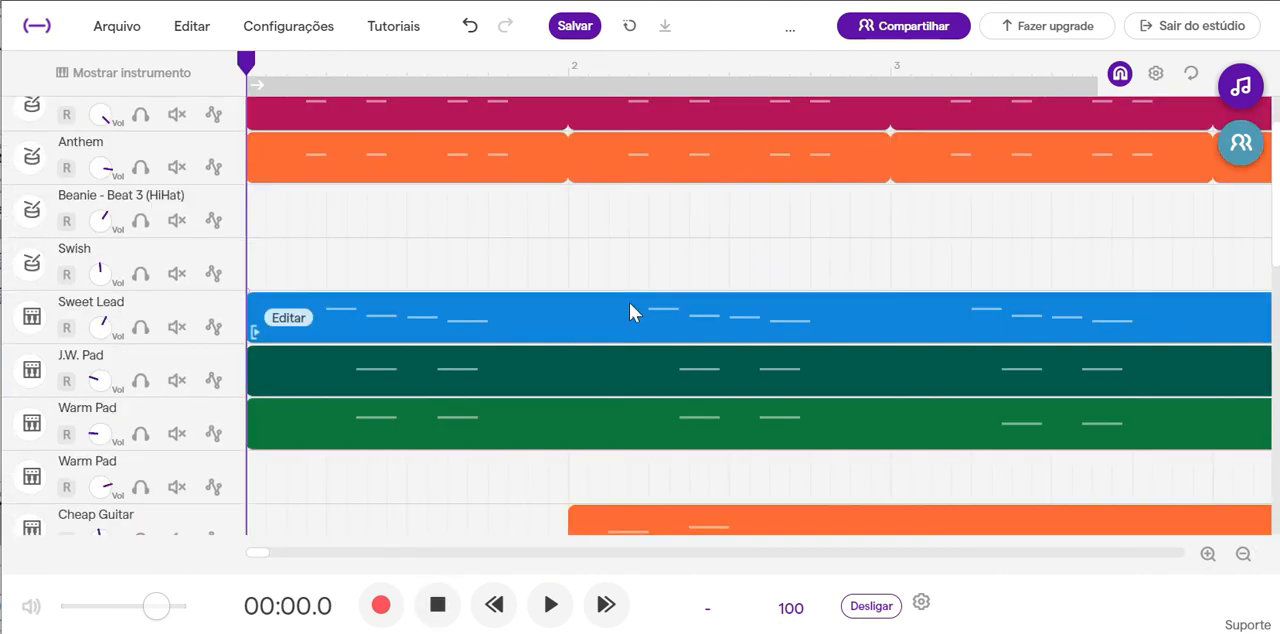
scroll(620, 274, down, 8)
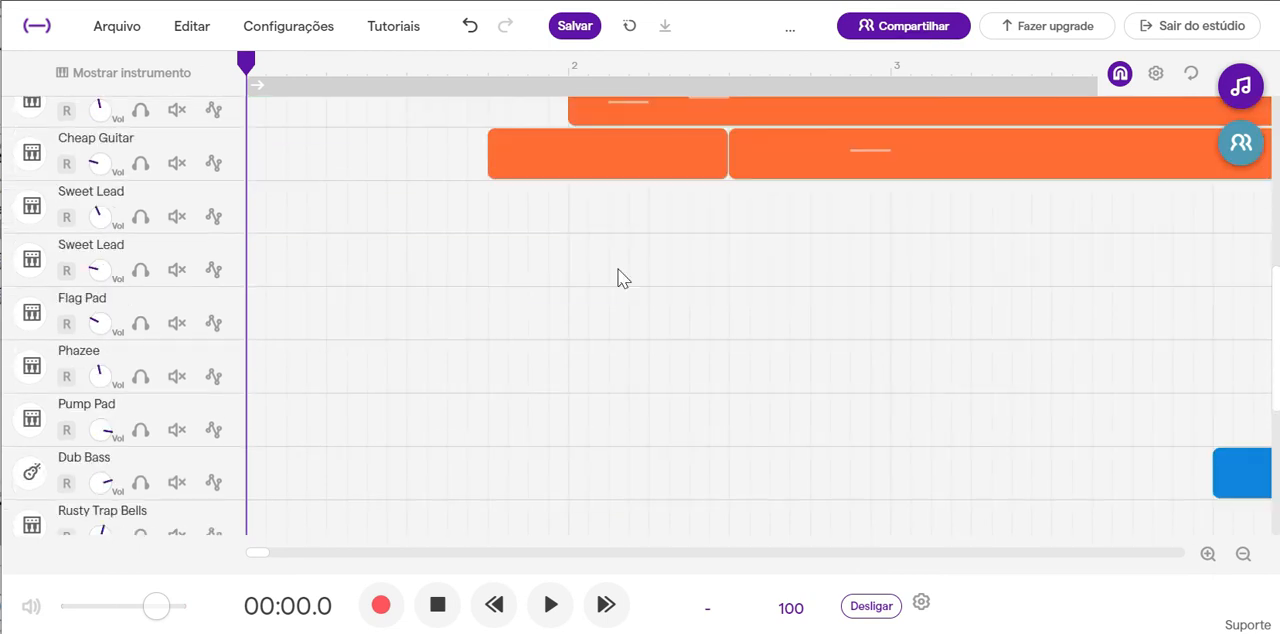
scroll(618, 269, up, 1)
scroll(618, 269, up, 6)
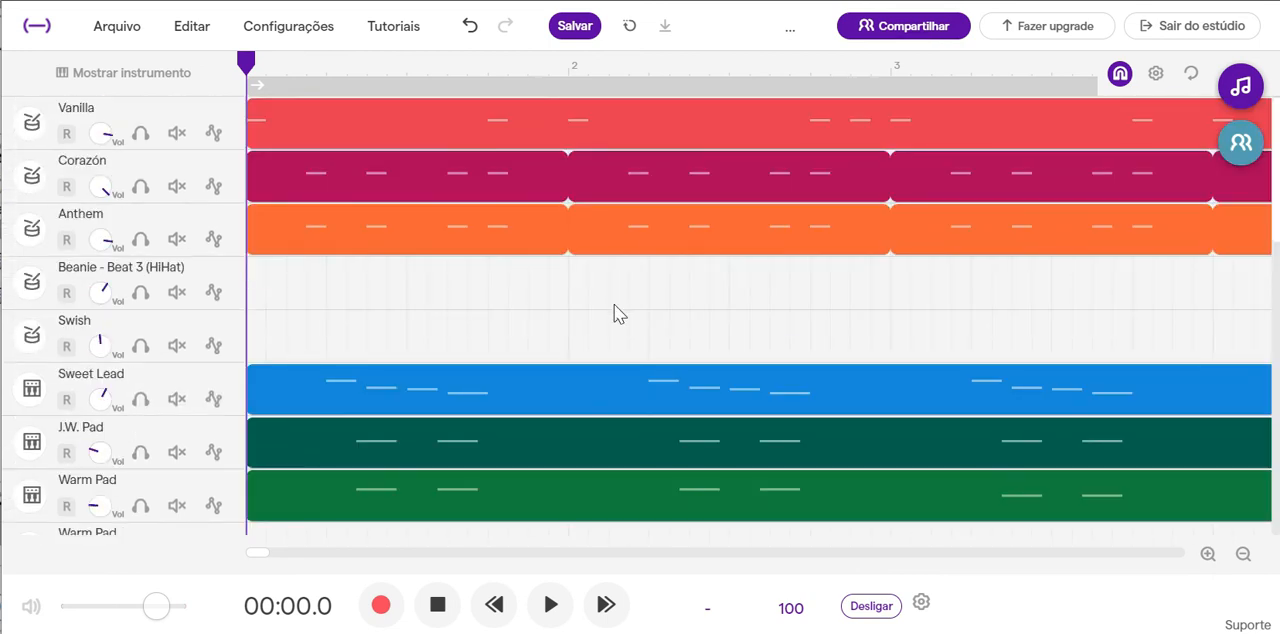
scroll(614, 304, down, 1)
scroll(613, 305, down, 8)
scroll(616, 296, up, 7)
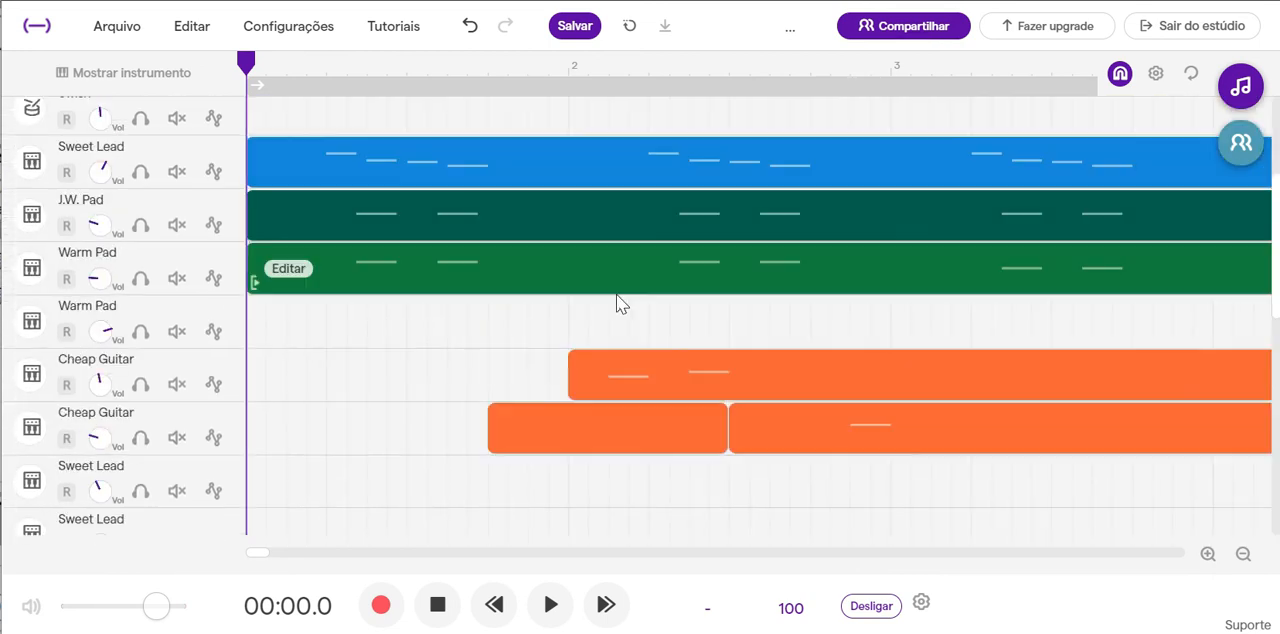
scroll(616, 305, up, 2)
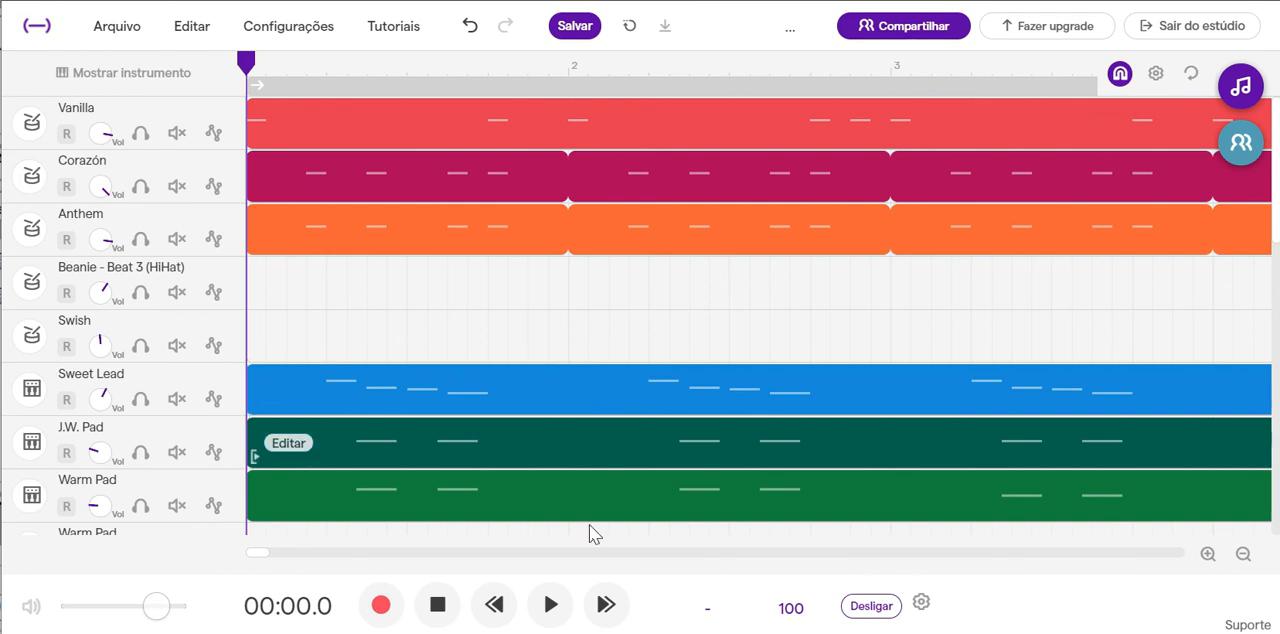
Play the full mix from the beginning and examine its layout from the opening bars to the whole arrangement up to bar 25.
click(556, 604)
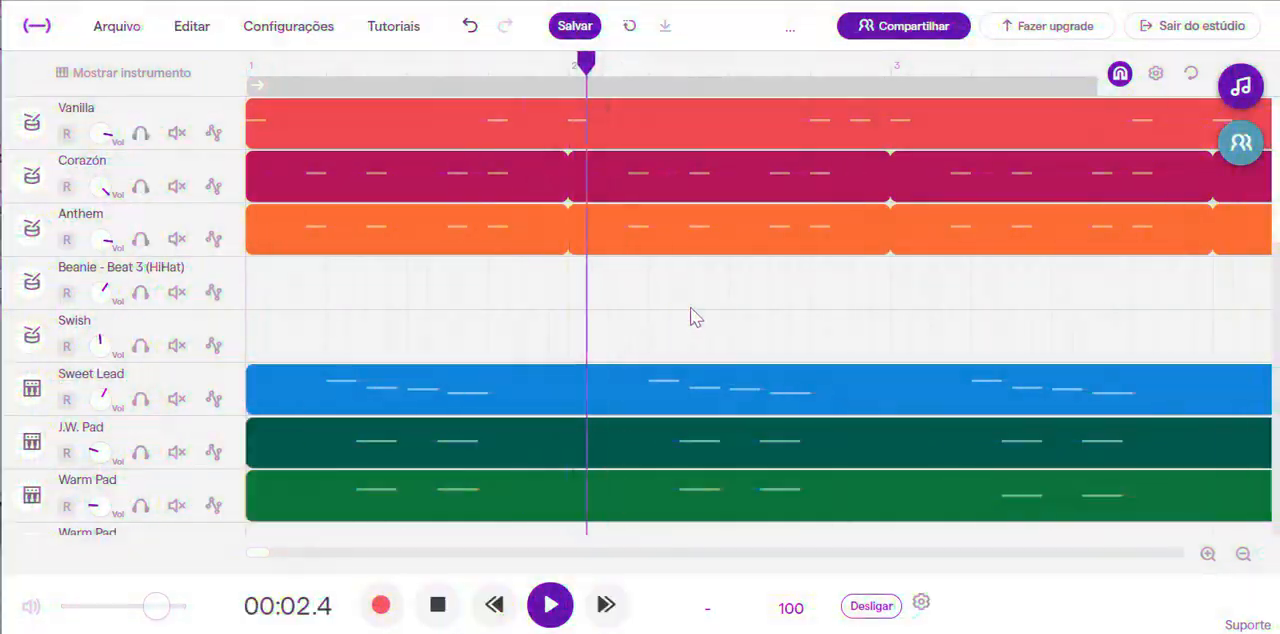
scroll(689, 300, down, 2)
scroll(690, 276, down, 5)
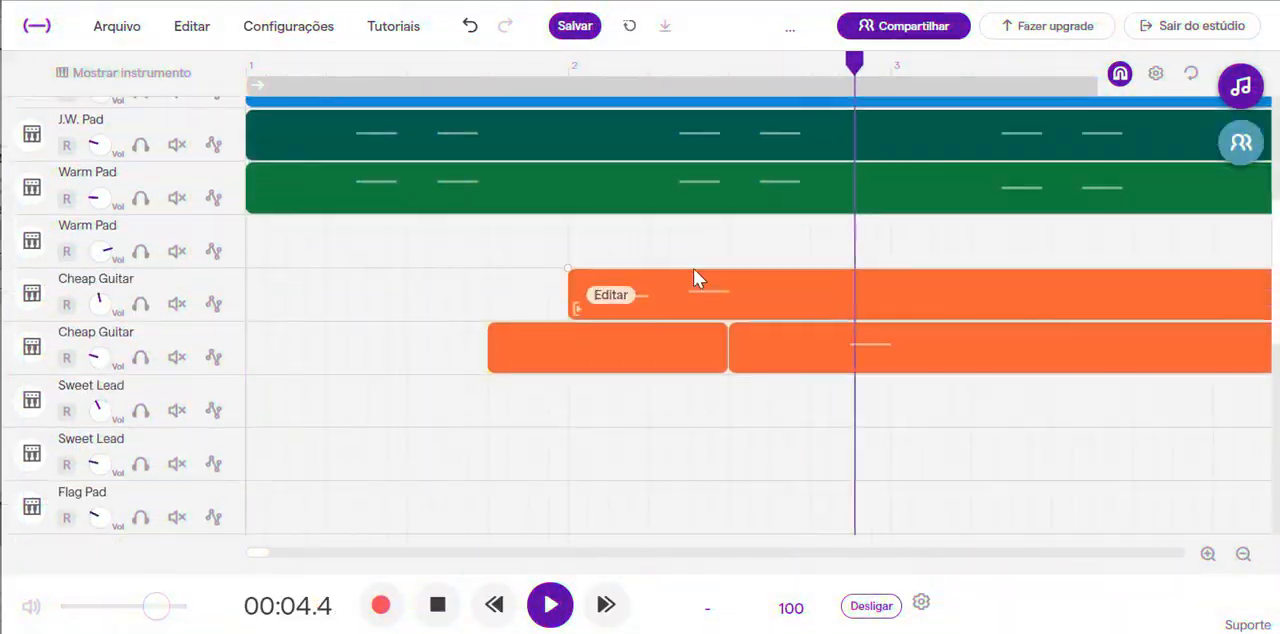
scroll(692, 280, down, 4)
scroll(692, 280, up, 9)
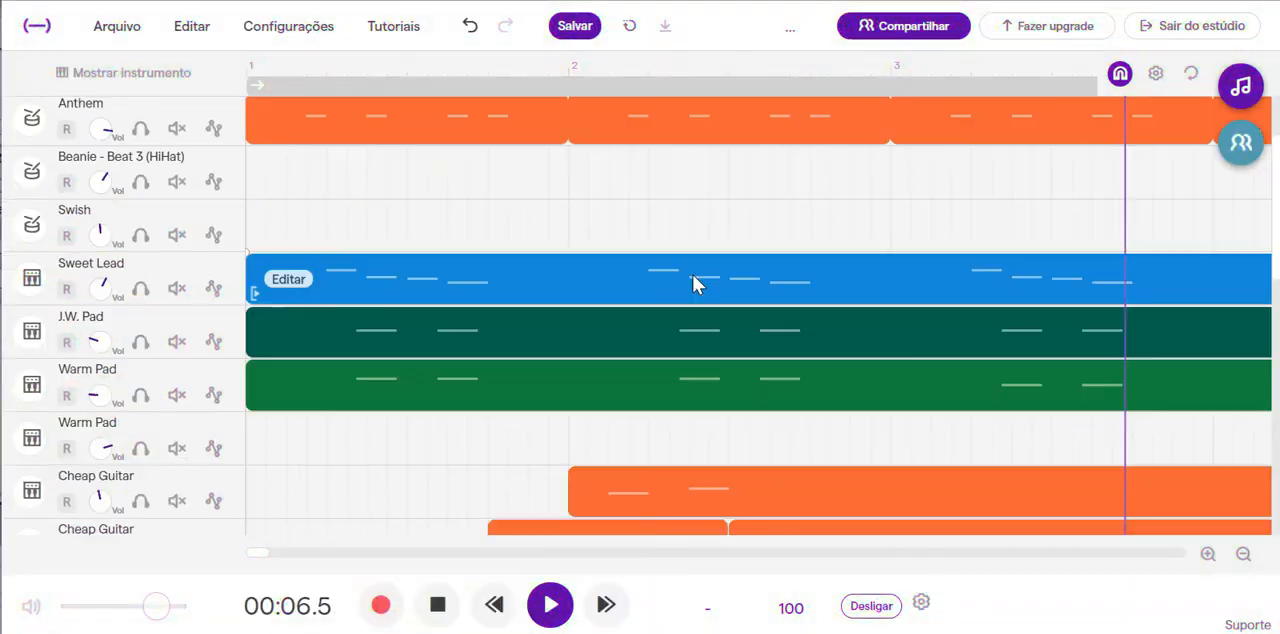
scroll(697, 278, down, 5)
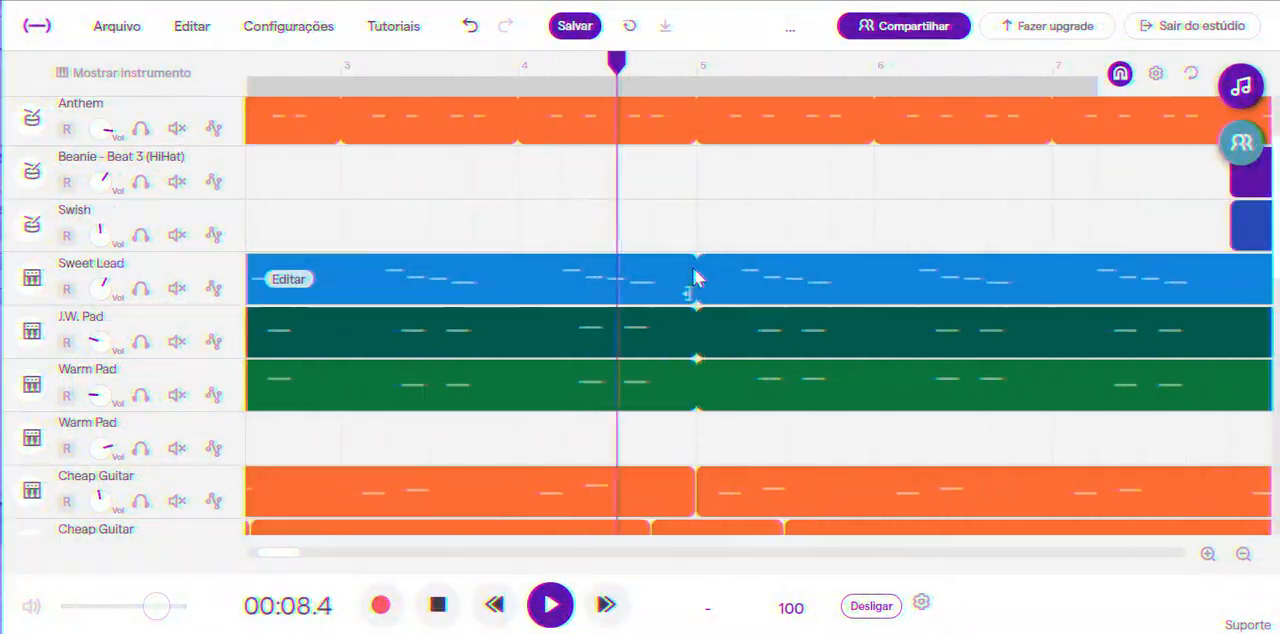
scroll(697, 278, down, 5)
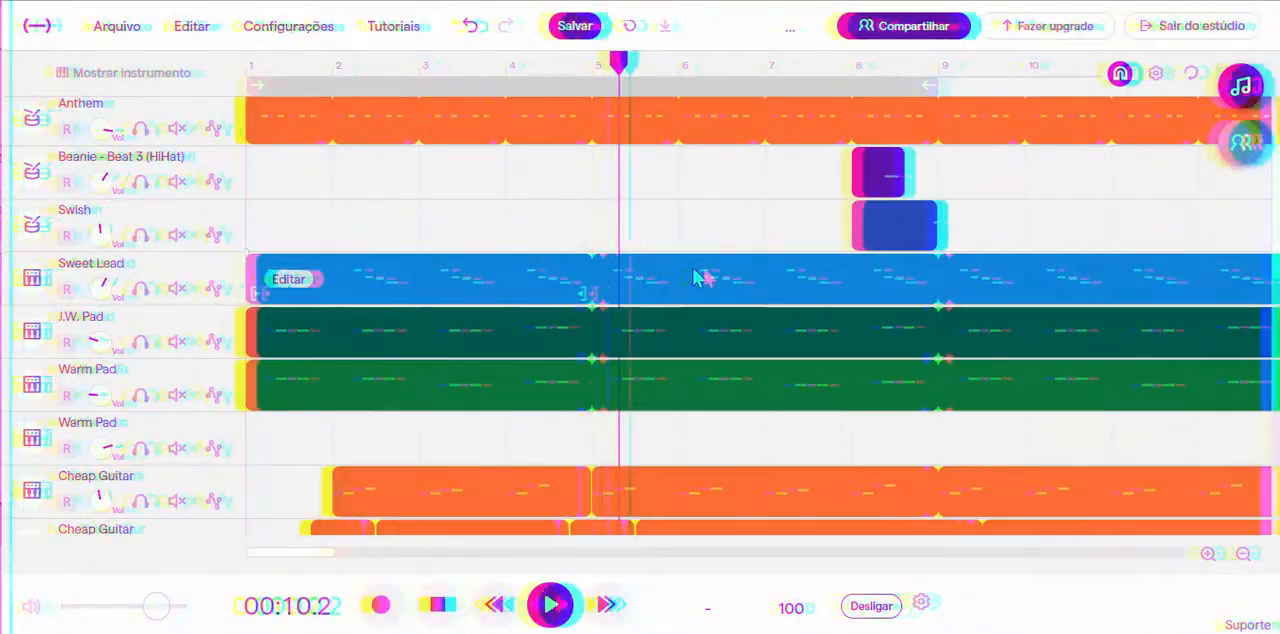
scroll(697, 278, down, 4)
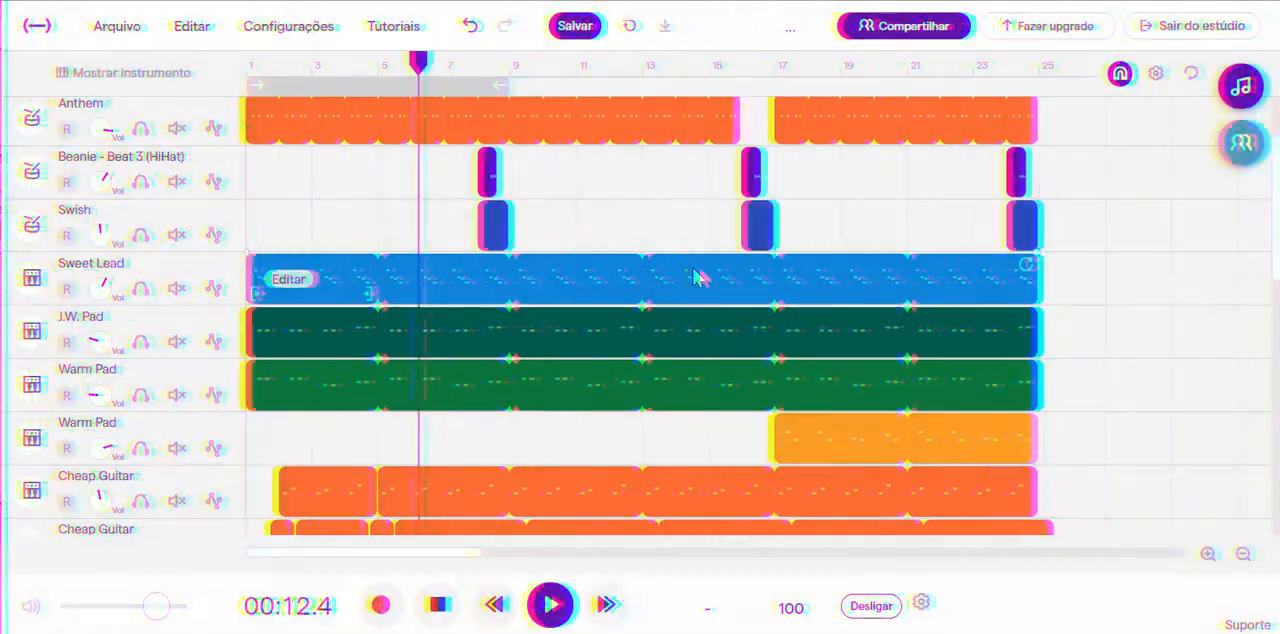
Follow the playing mix past bar 12 while examining every track from Vanilla down to the two Soft Horns.
scroll(600, 294, up, 2)
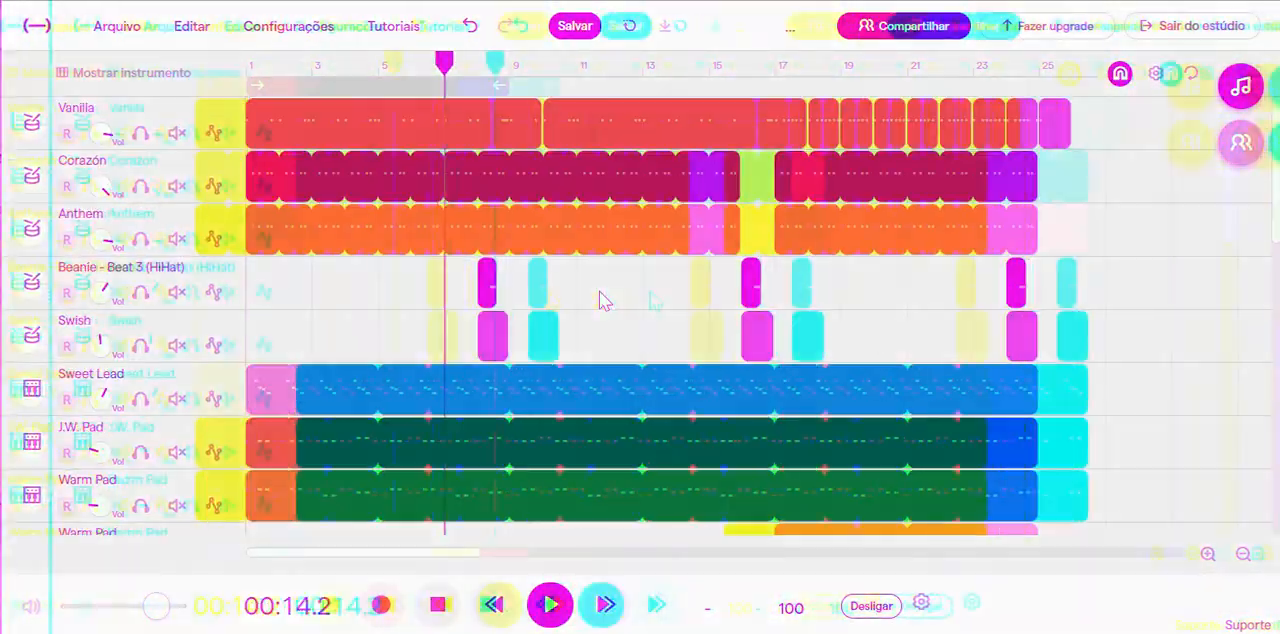
scroll(599, 291, up, 1)
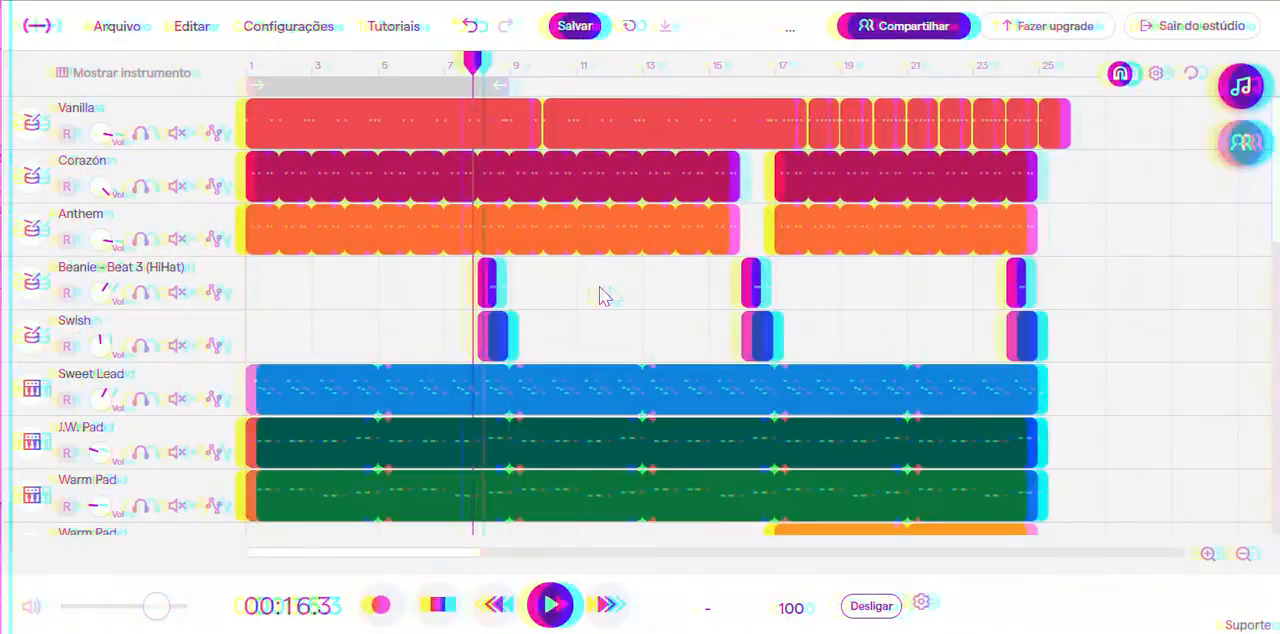
scroll(603, 293, down, 3)
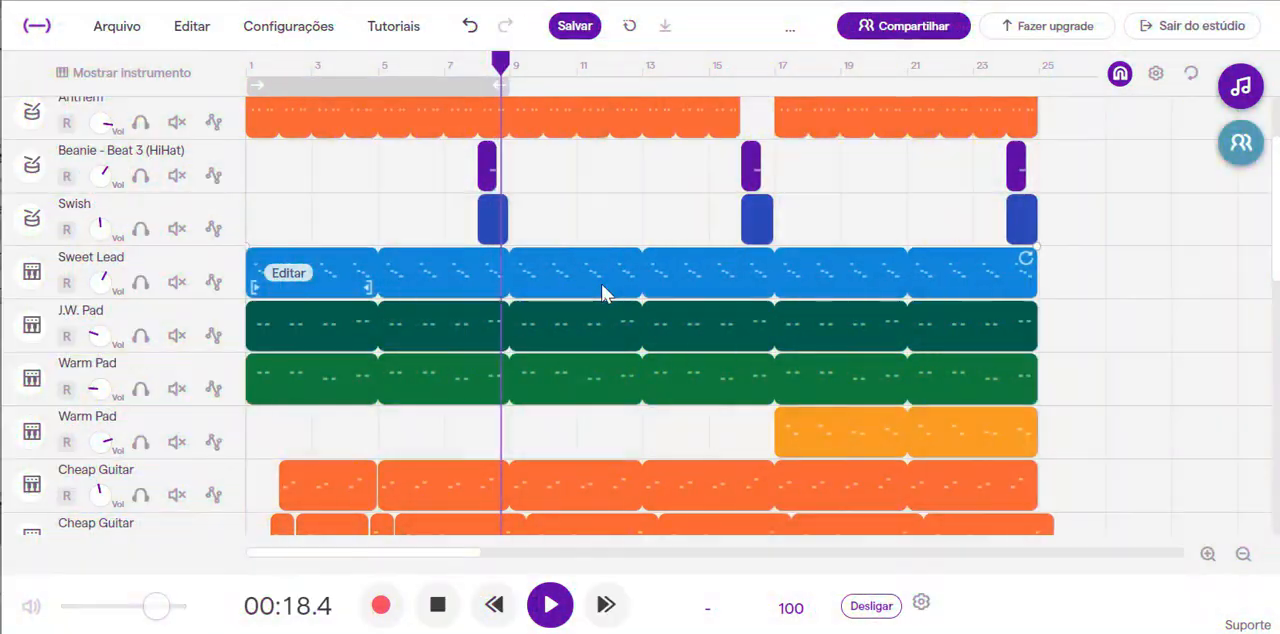
scroll(603, 293, down, 4)
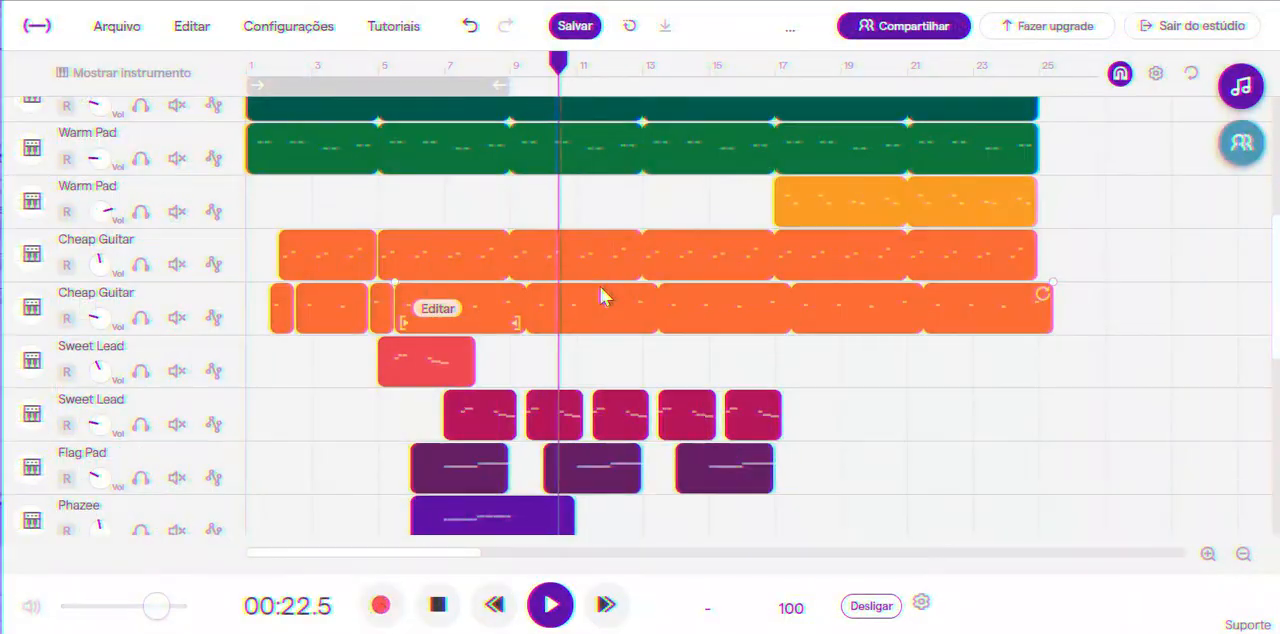
scroll(600, 290, down, 3)
scroll(600, 295, down, 2)
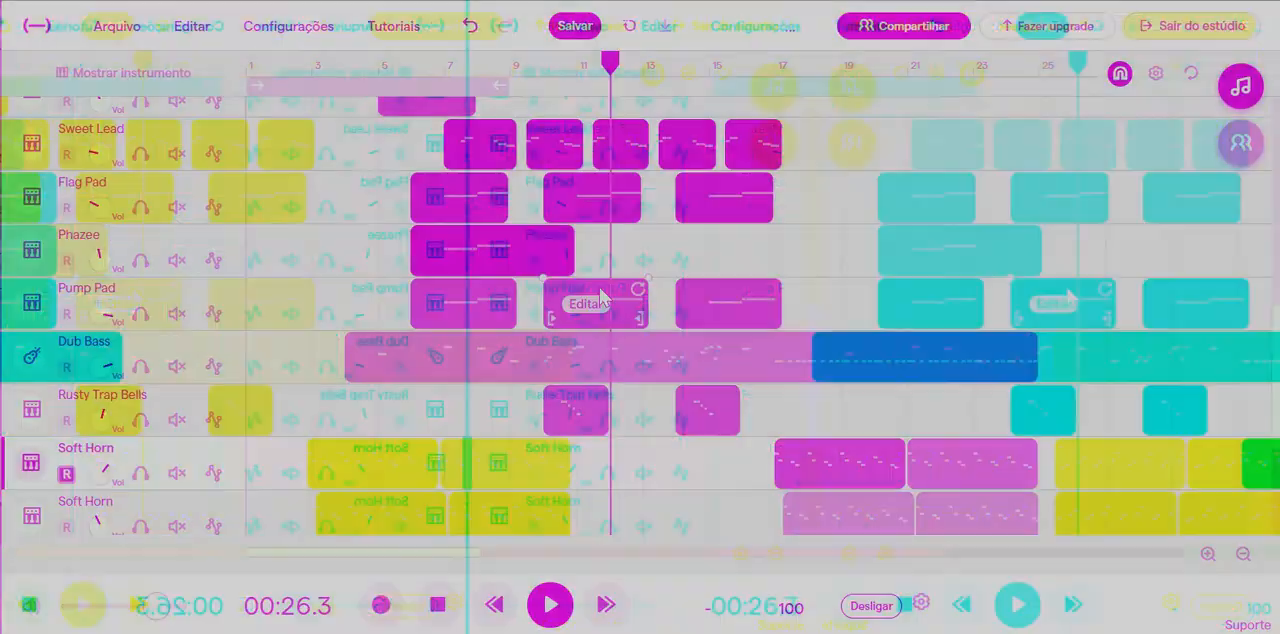
scroll(600, 293, down, 1)
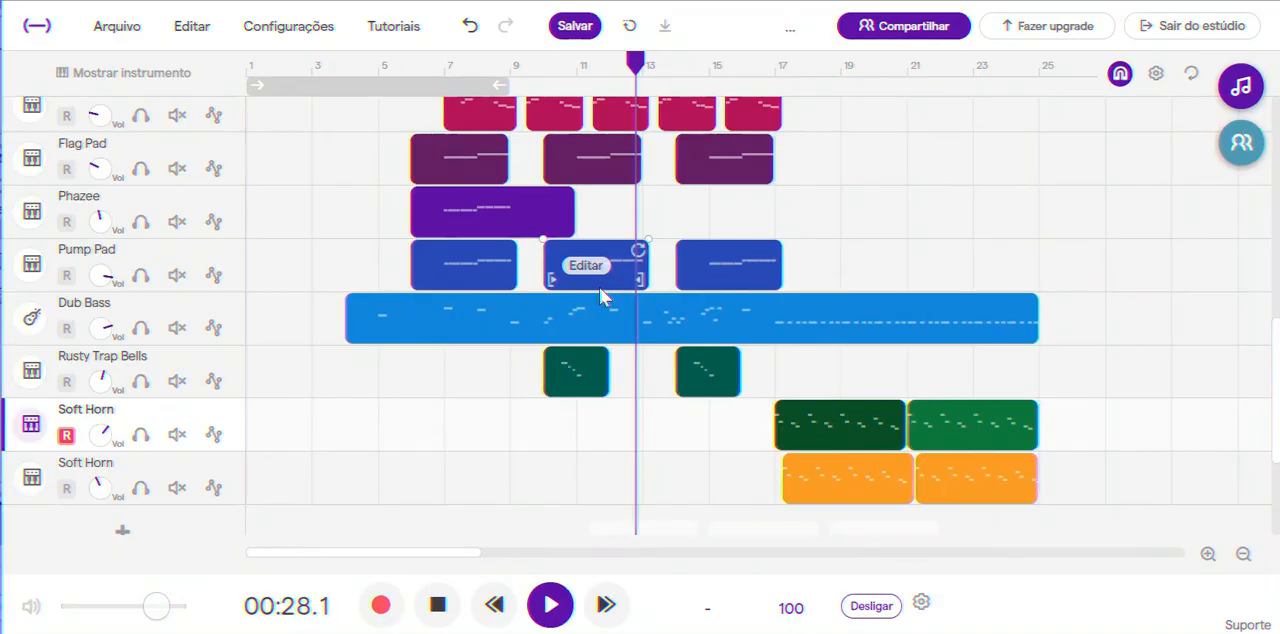